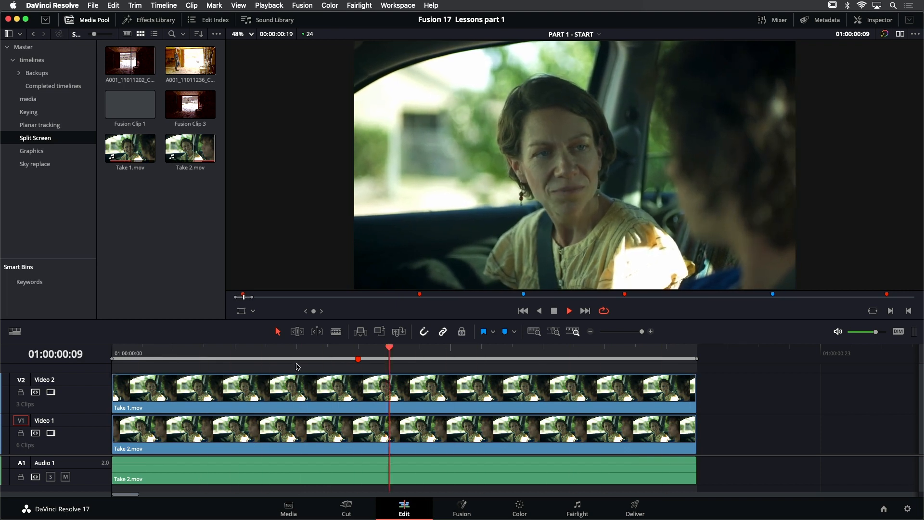
Toggle the Take 1 clip on the Video 2 track to compare both takes, and return to the timeline's first frame
left_click(273, 388)
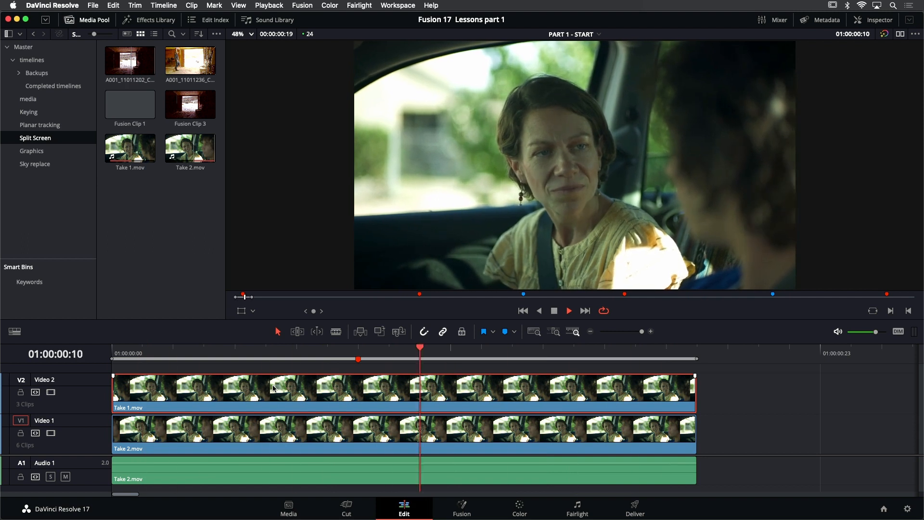
key("d")
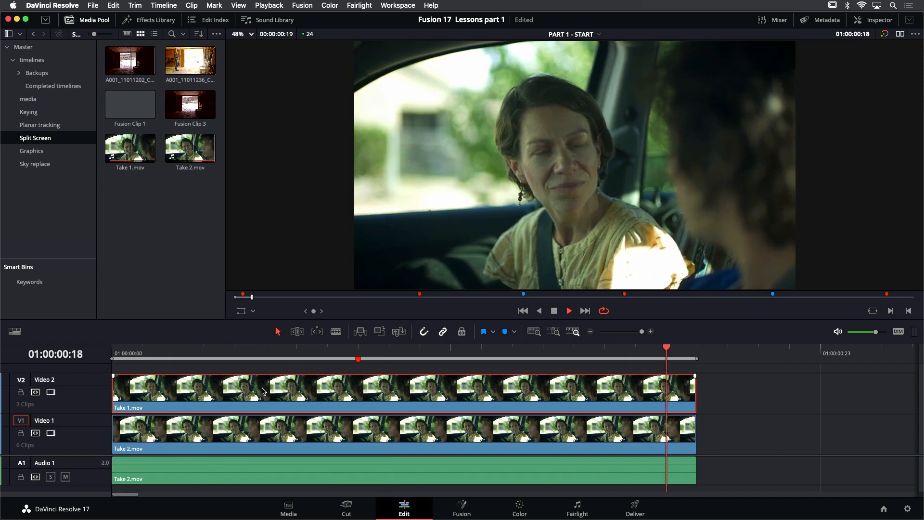
left_click(523, 311)
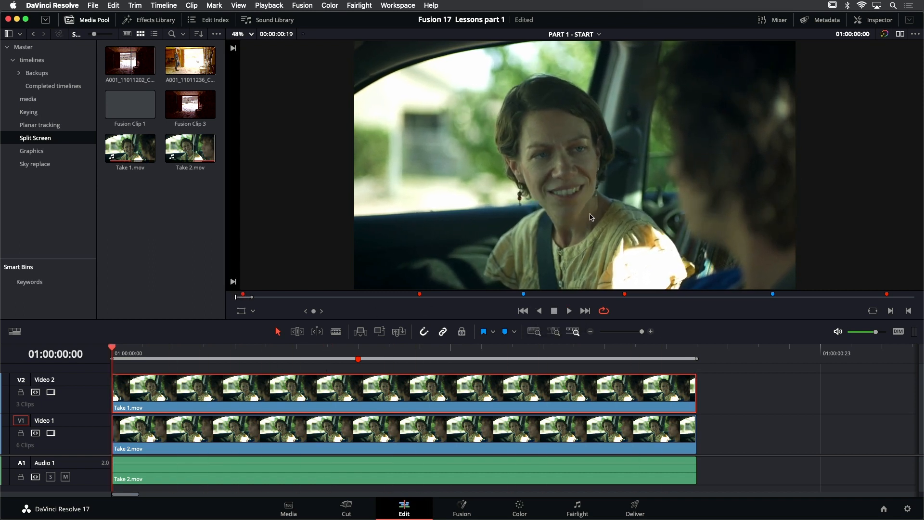
Turn on Annotations in the viewer and draw a freehand red outline around the woman's side of the frame
scroll(605, 193, "down", 2)
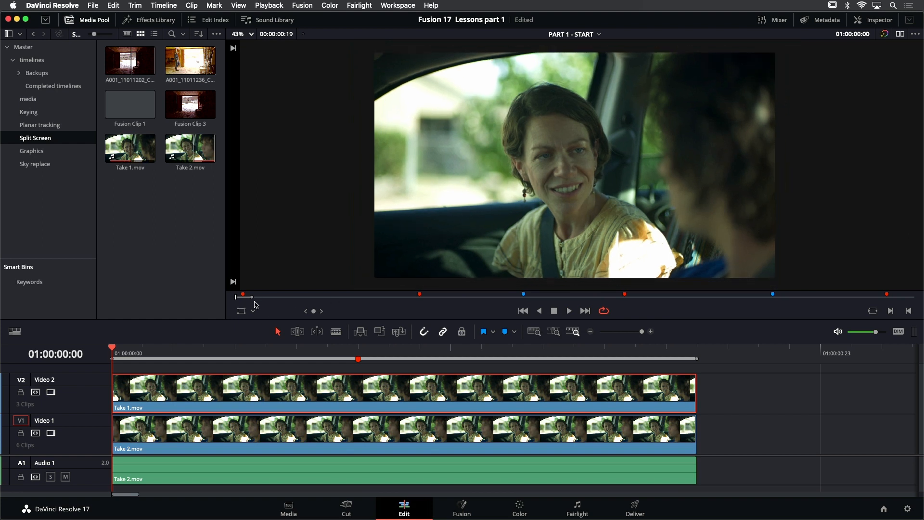
left_click(253, 311)
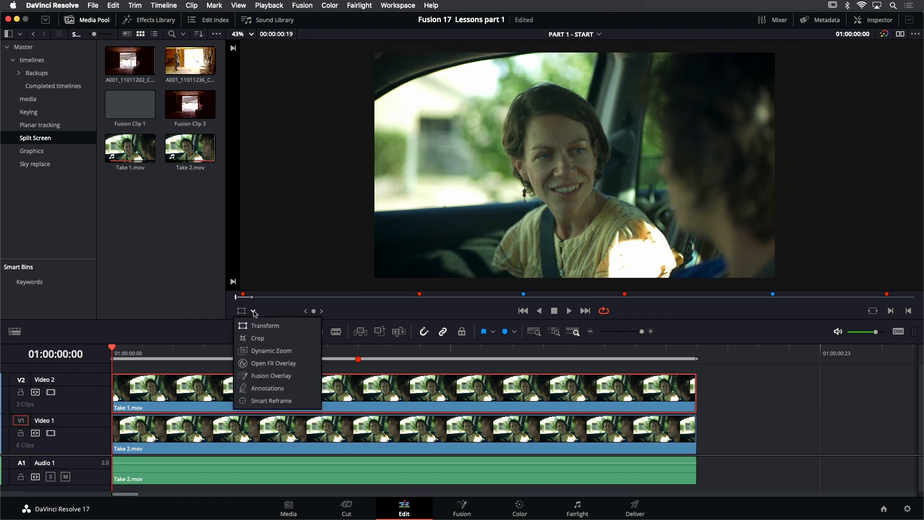
left_click(263, 389)
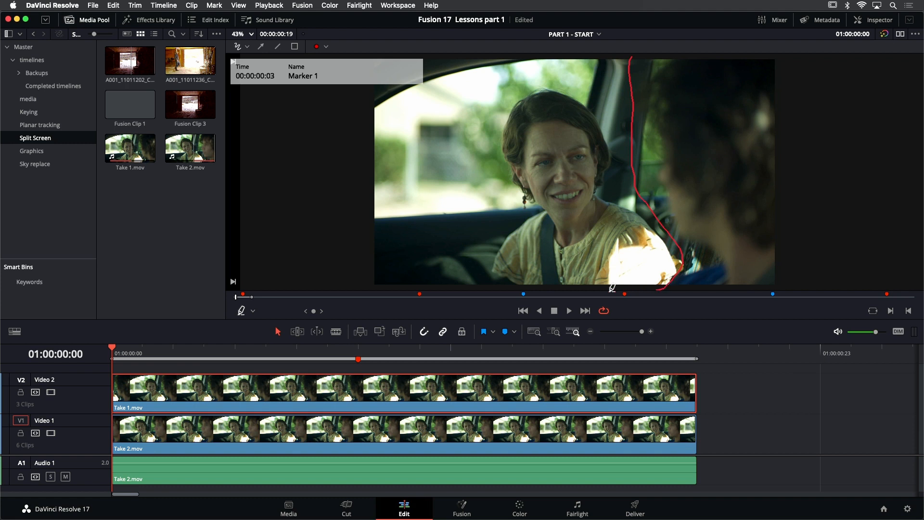
mouse_move(374, 286)
left_mouse_down()
mouse_move(322, 239)
mouse_move(303, 173)
mouse_move(311, 94)
mouse_move(336, 62)
left_mouse_up()
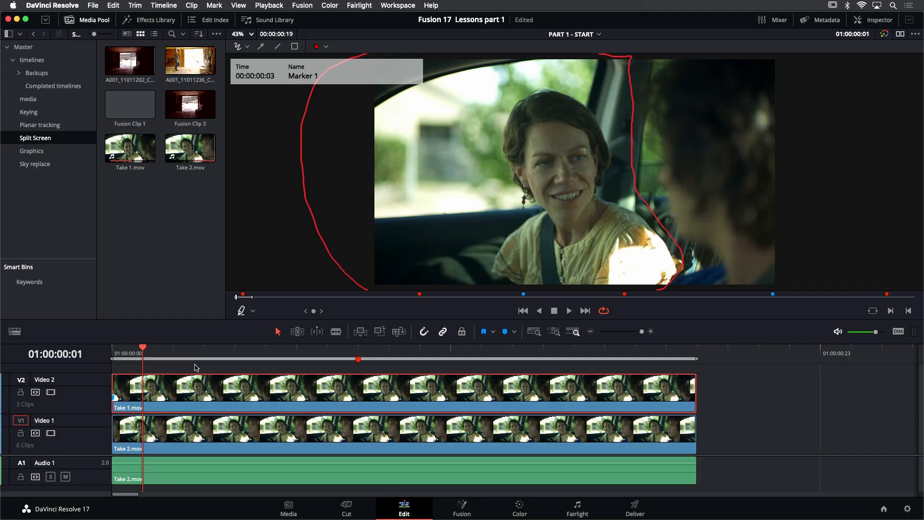
Combine the Take 1 and Take 2 video clips on the timeline into a new Fusion clip
left_click(196, 369)
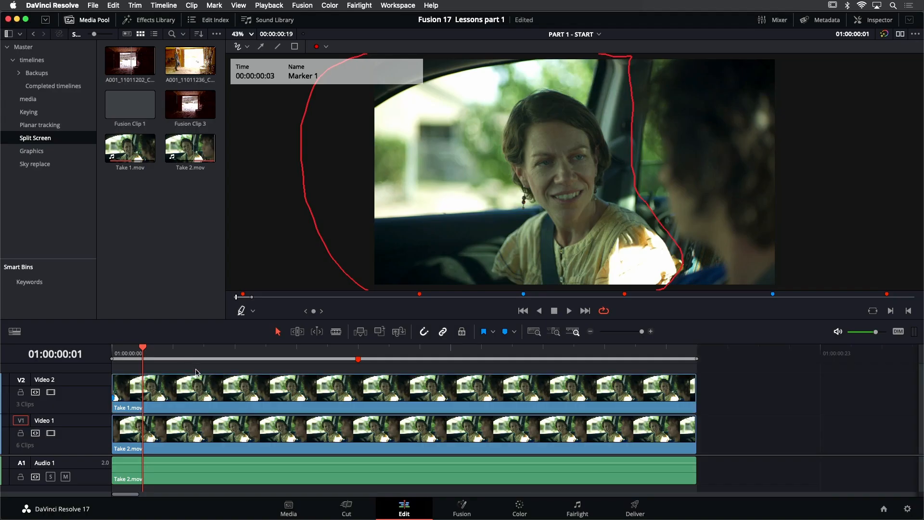
left_click_drag(178, 373, 218, 435)
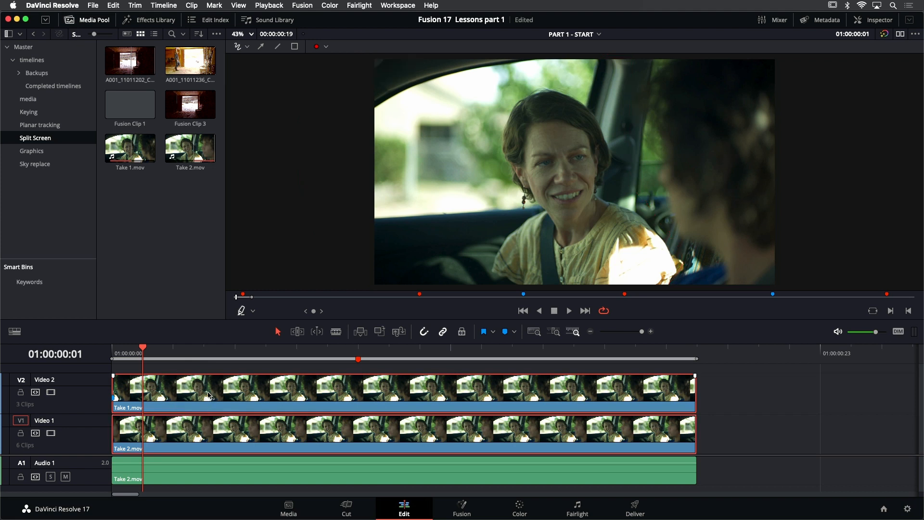
right_click(210, 392)
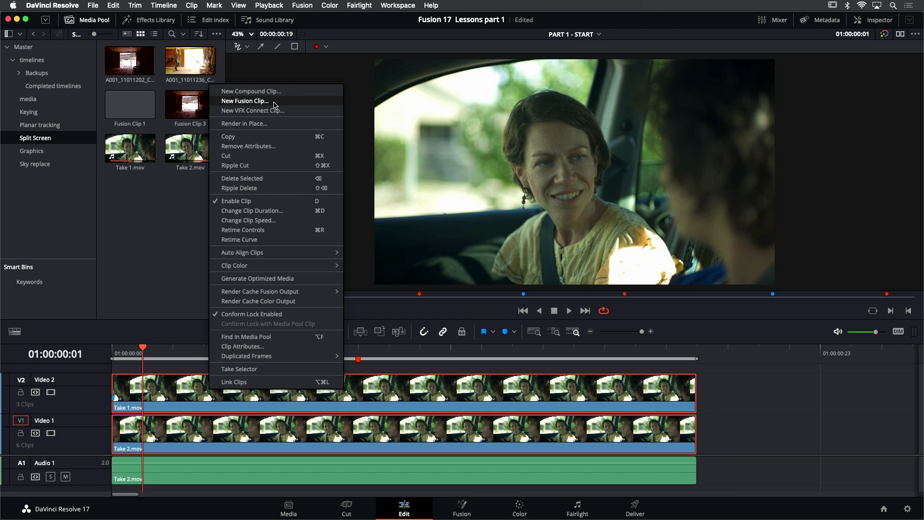
left_click(245, 101)
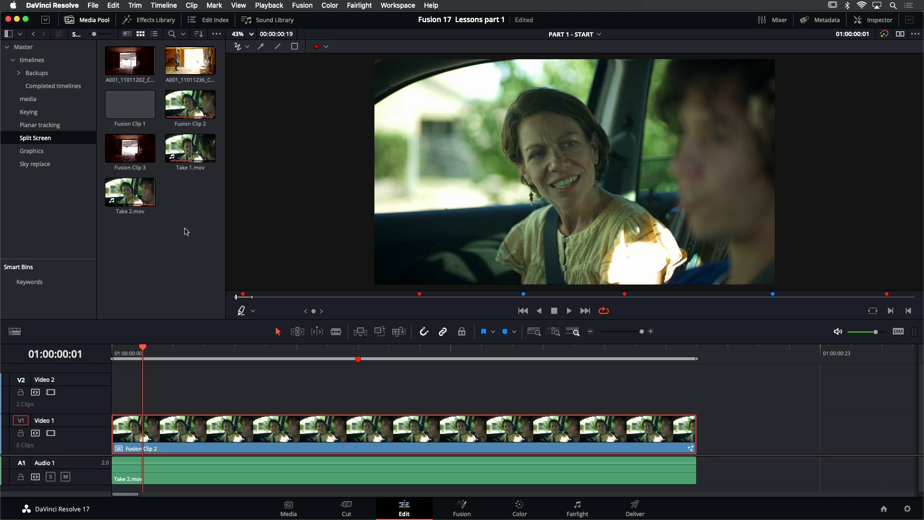
Open the new Fusion clip in the Fusion page and switch it to a single viewer
left_click(179, 124)
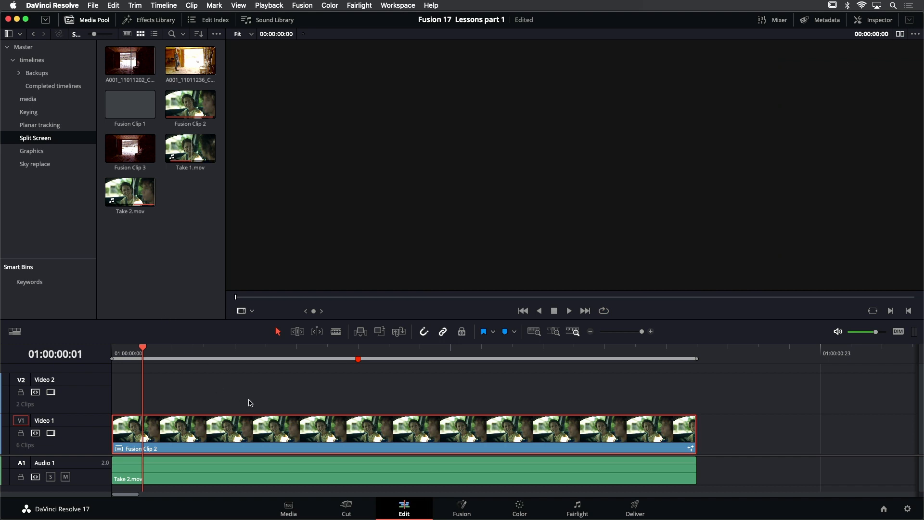
left_click(461, 507)
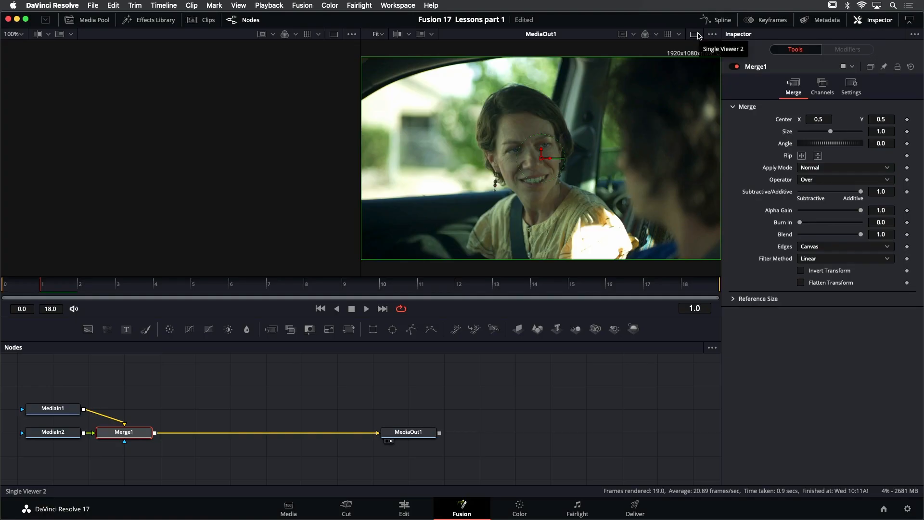
left_click(696, 34)
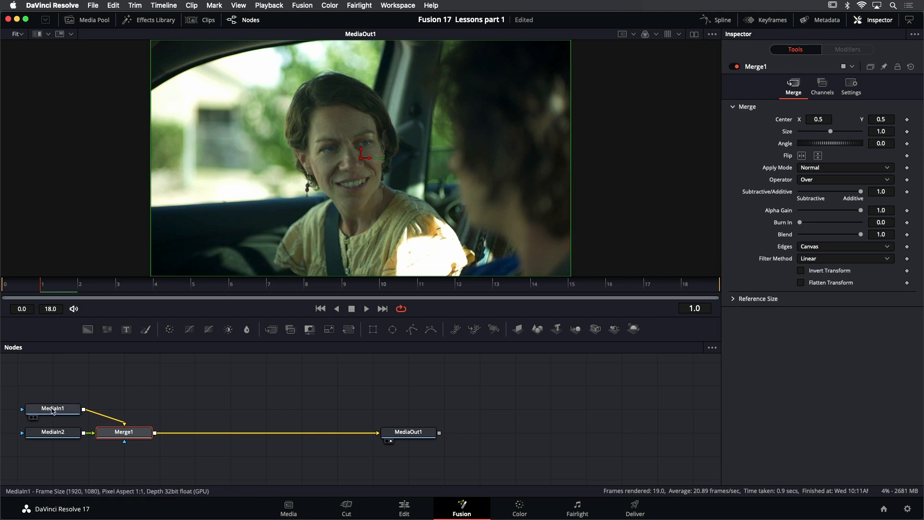
Load the MediaIn1 node into the viewer and play its footage to identify the take
mouse_move(53, 410)
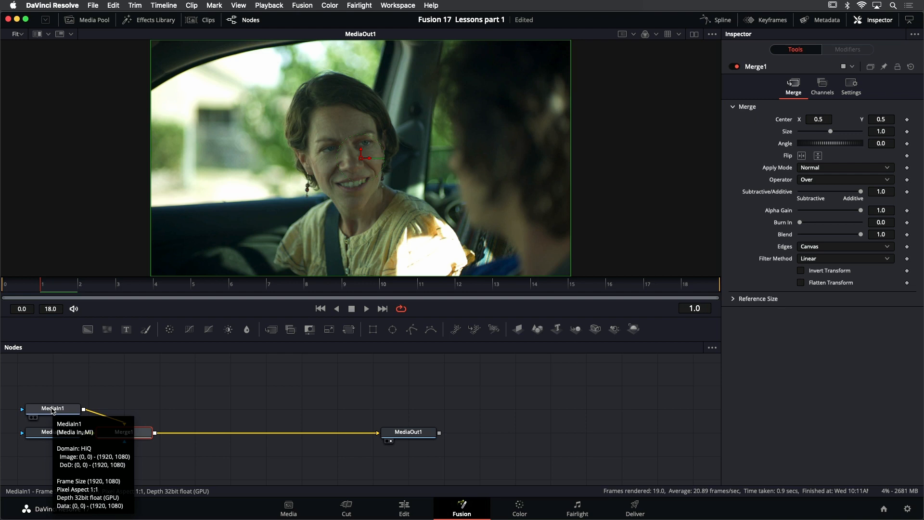
left_click(53, 411)
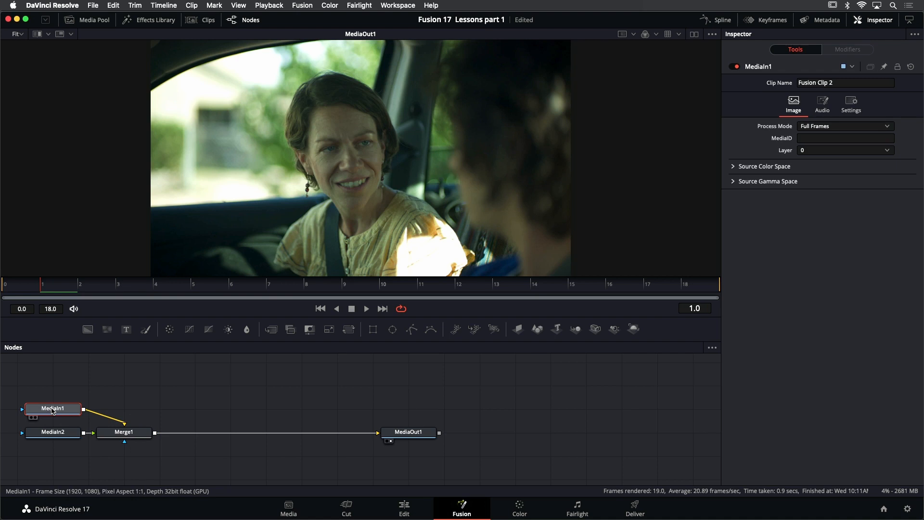
mouse_move(60, 413)
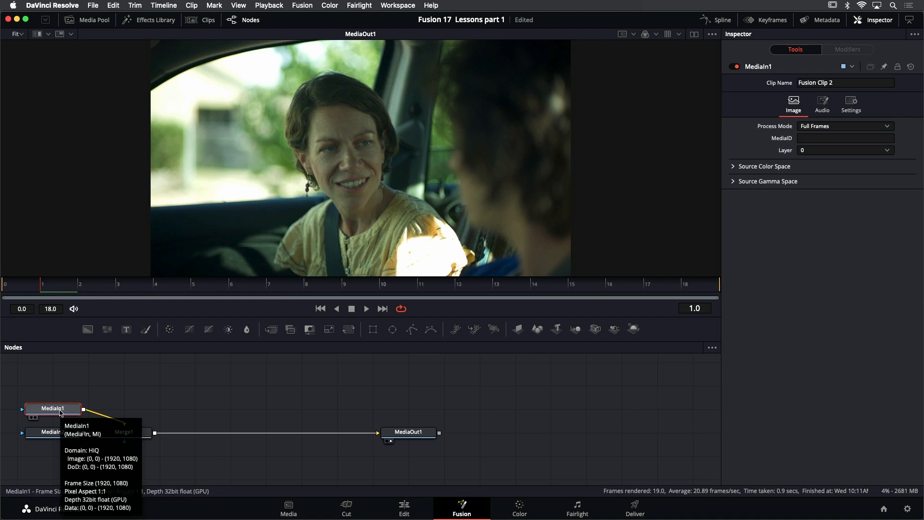
key("1")
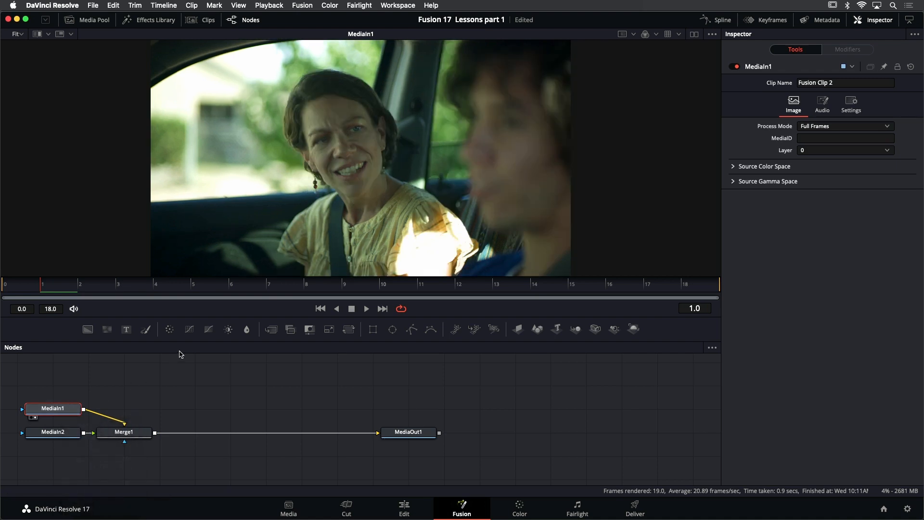
left_click(367, 309)
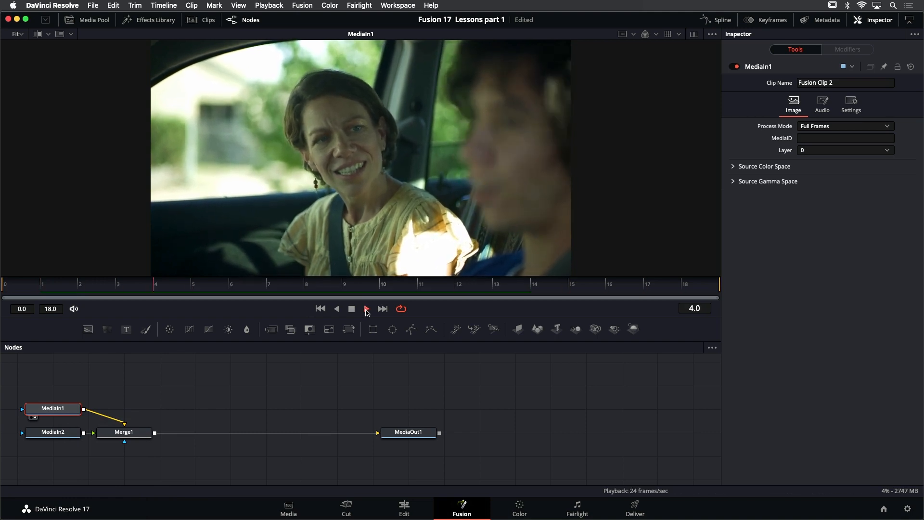
left_click(352, 311)
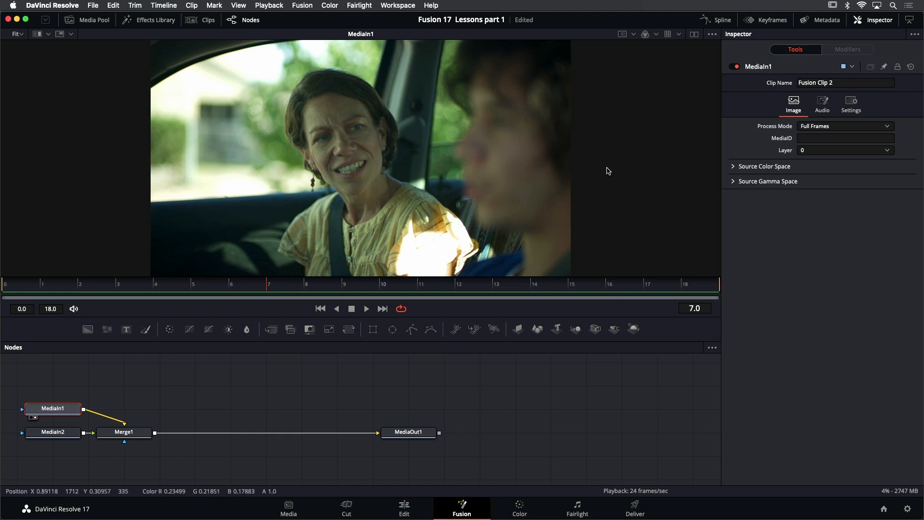
Rename the MediaIn1 node to DRIVER
right_click(762, 70)
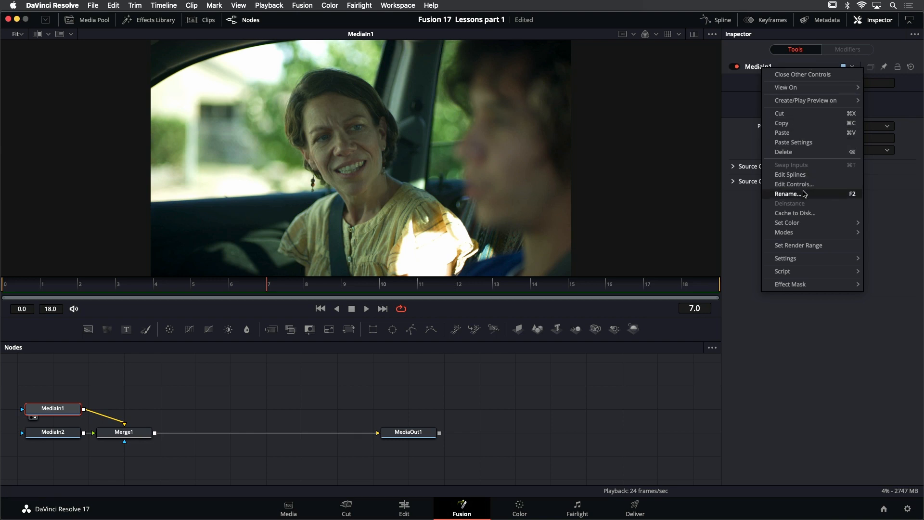
left_click(787, 193)
type("DRIVER")
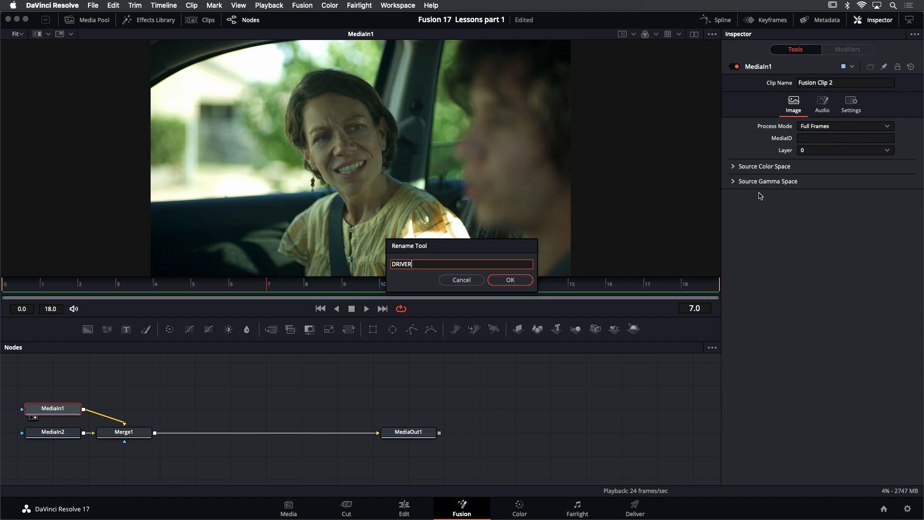
key("Return")
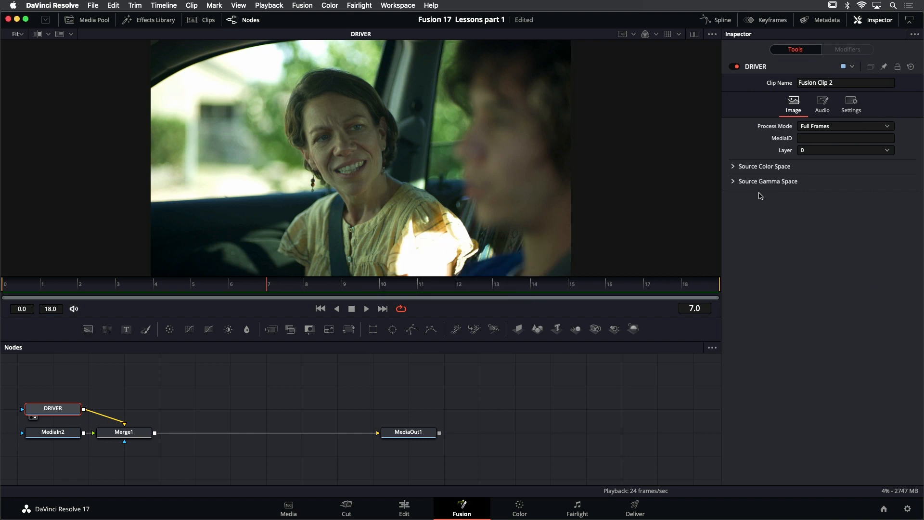
Load the MediaIn2 node into the viewer, play its footage, and return to the first frame
left_click(66, 436)
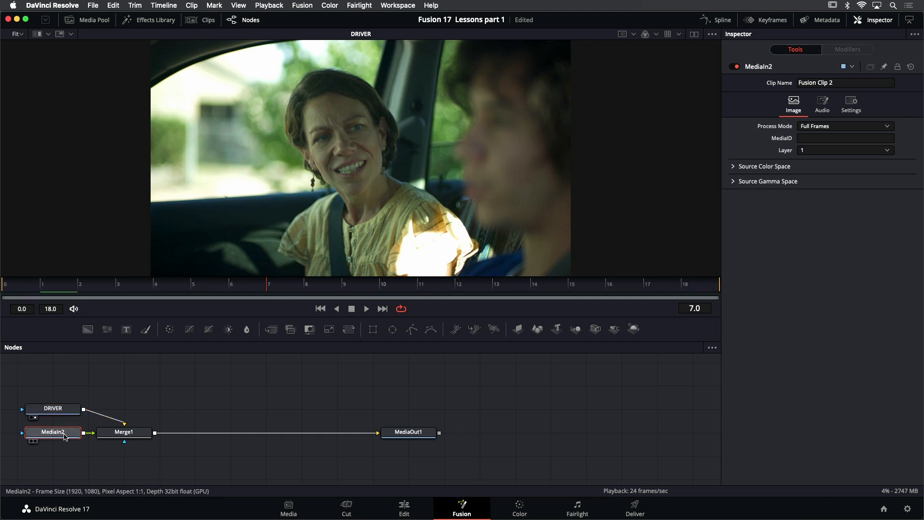
key("1")
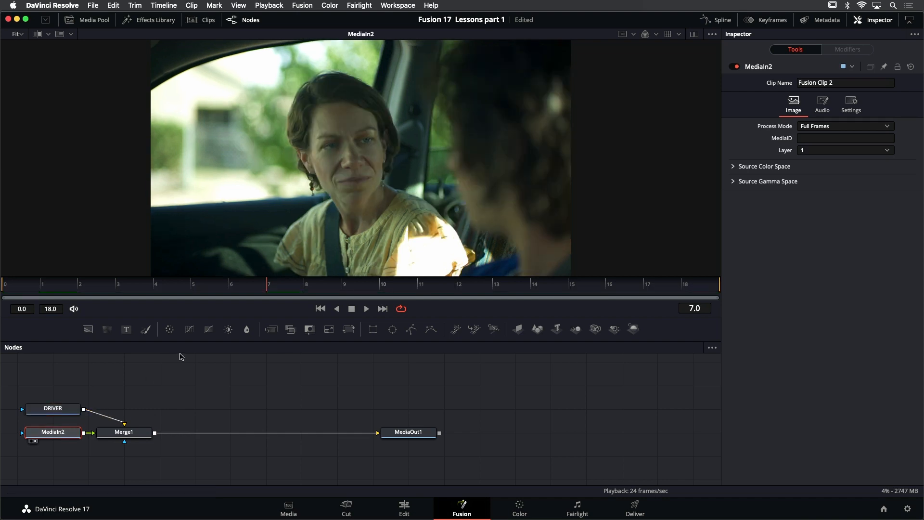
left_click(365, 309)
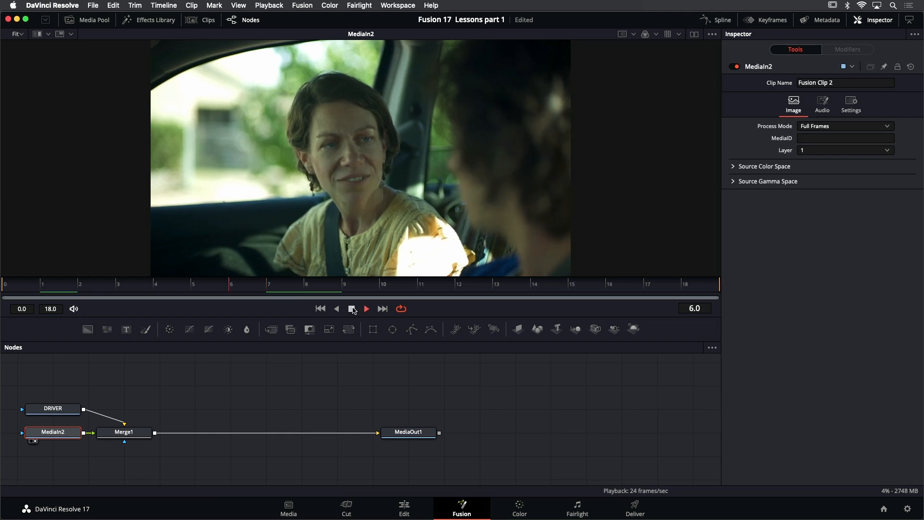
left_click(350, 309)
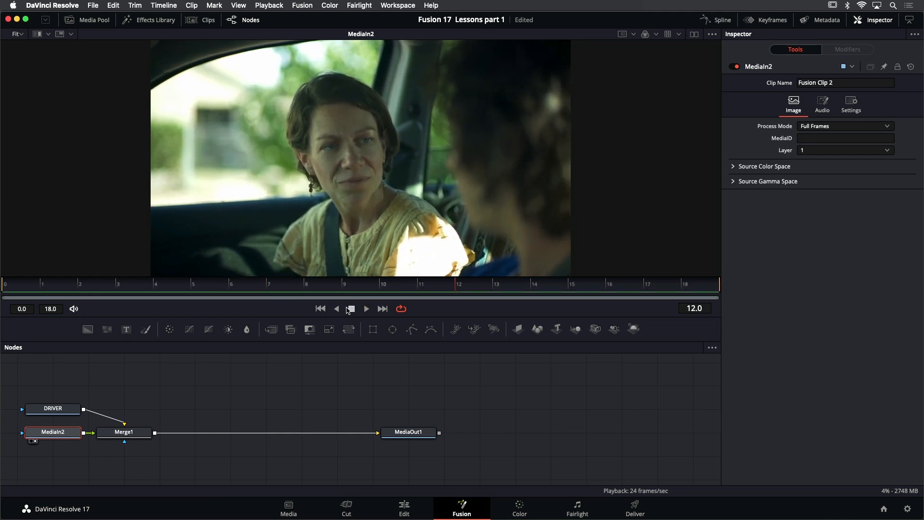
left_click(320, 308)
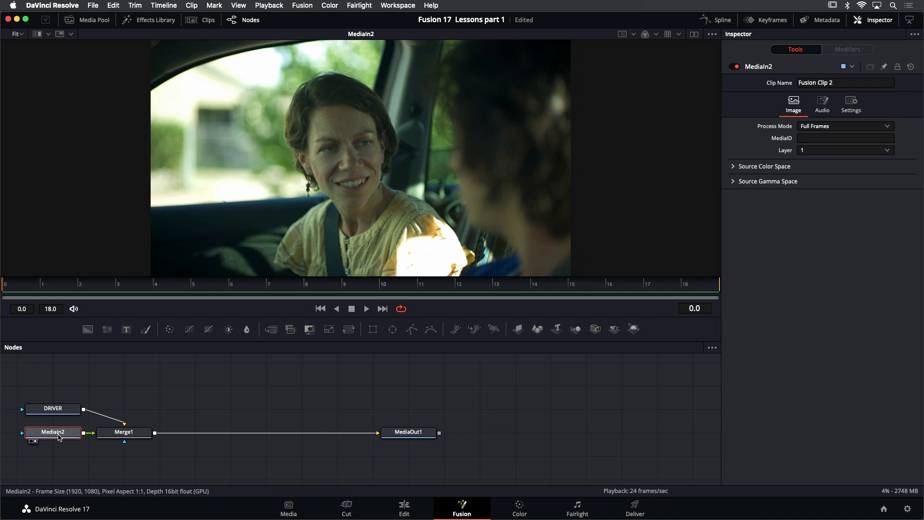
Rename the MediaIn2 node to PASSENGER
key("F2")
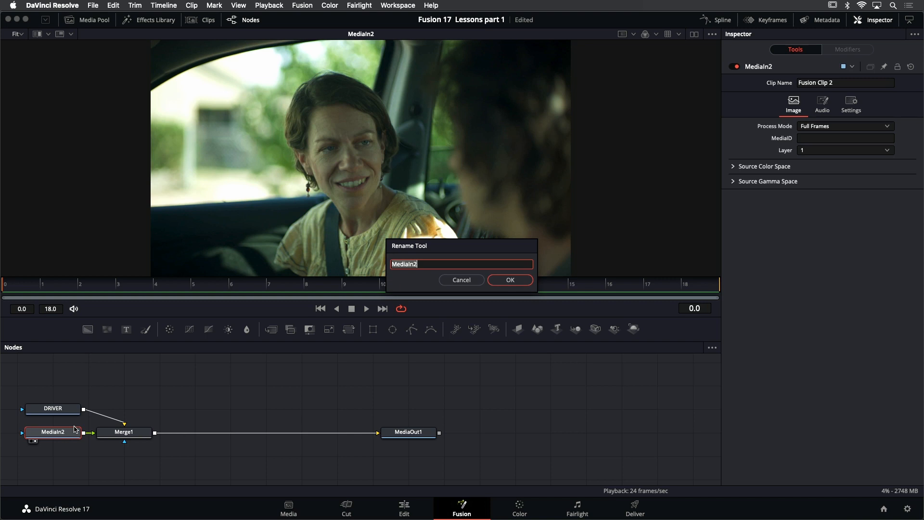
type("PASSENGER")
key("Return")
Rearrange the node tree with PASSENGER directly above Merge1 and DRIVER in line before Merge1
left_click_drag(173, 381, 301, 378)
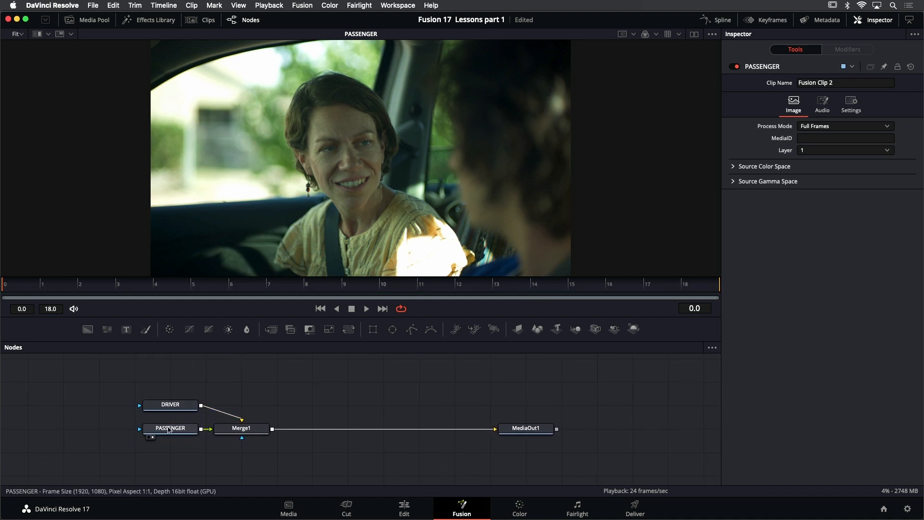
left_click_drag(173, 432, 243, 366)
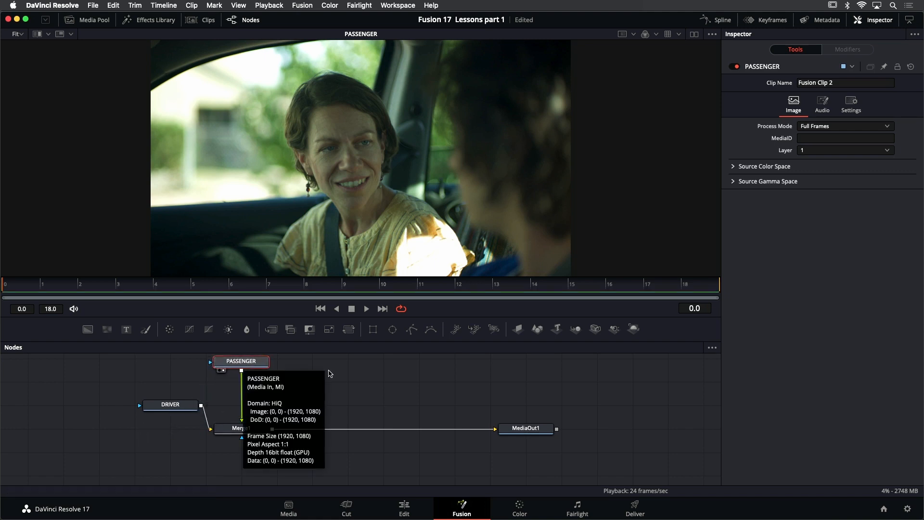
left_click_drag(333, 368, 334, 373)
left_click_drag(178, 410, 145, 434)
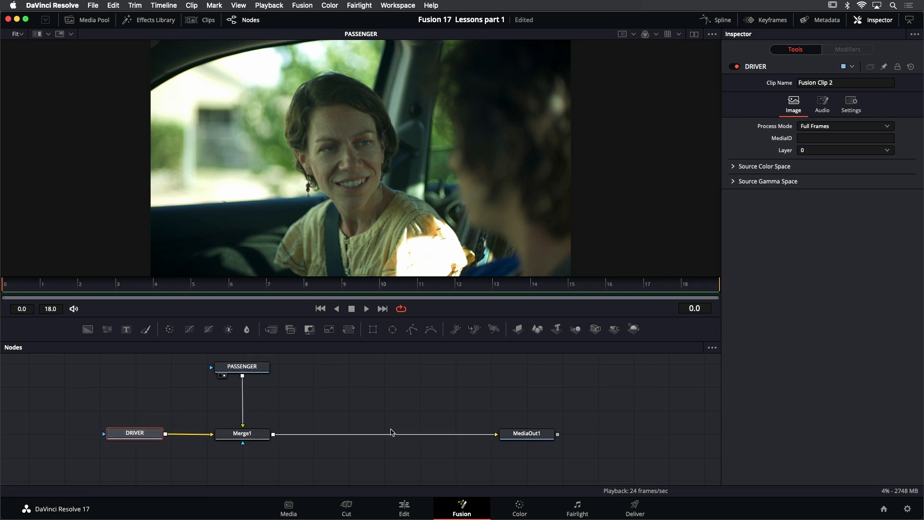
Play the PASSENGER footage, move the PASSENGER node further above Merge1, and return to the first frame
left_click_drag(369, 412, 370, 413)
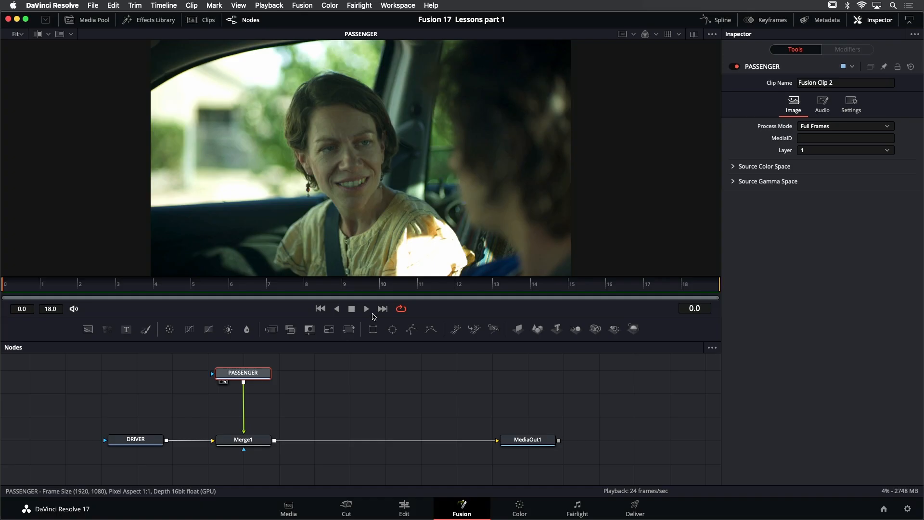
left_click(366, 309)
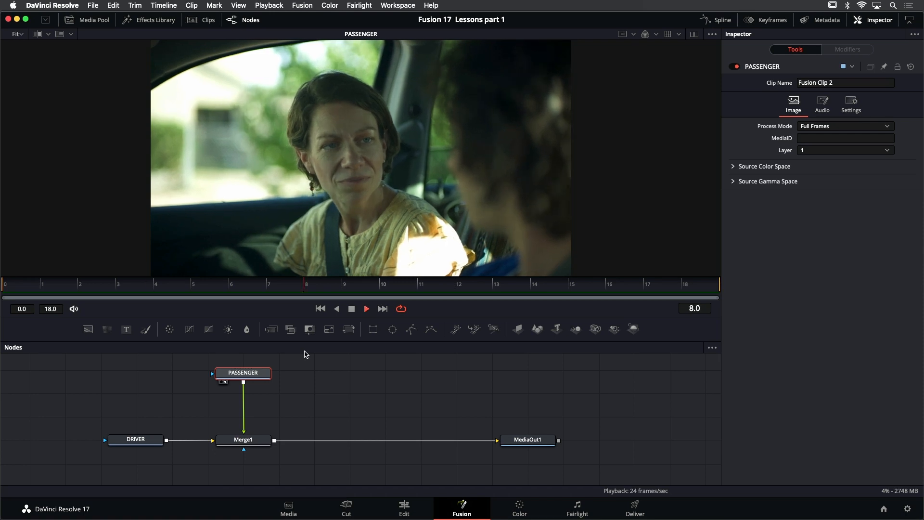
left_click_drag(299, 380, 295, 394)
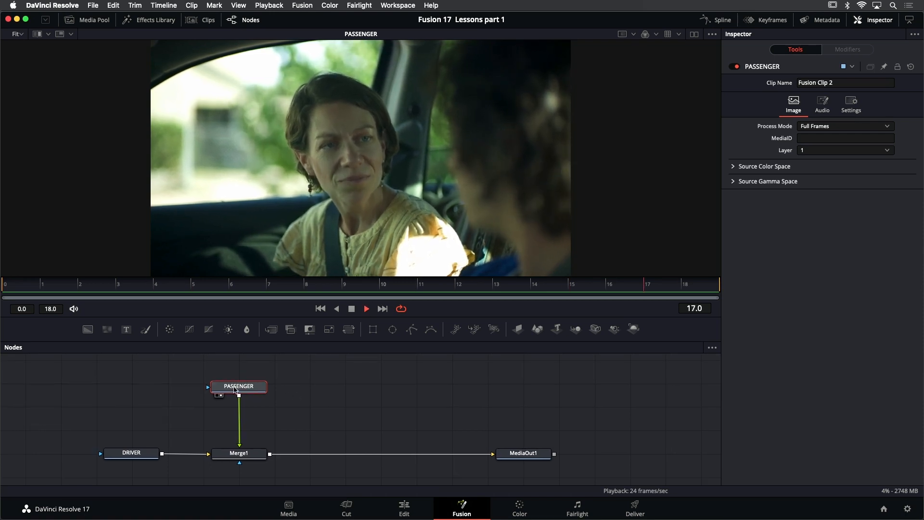
left_click_drag(235, 390, 236, 365)
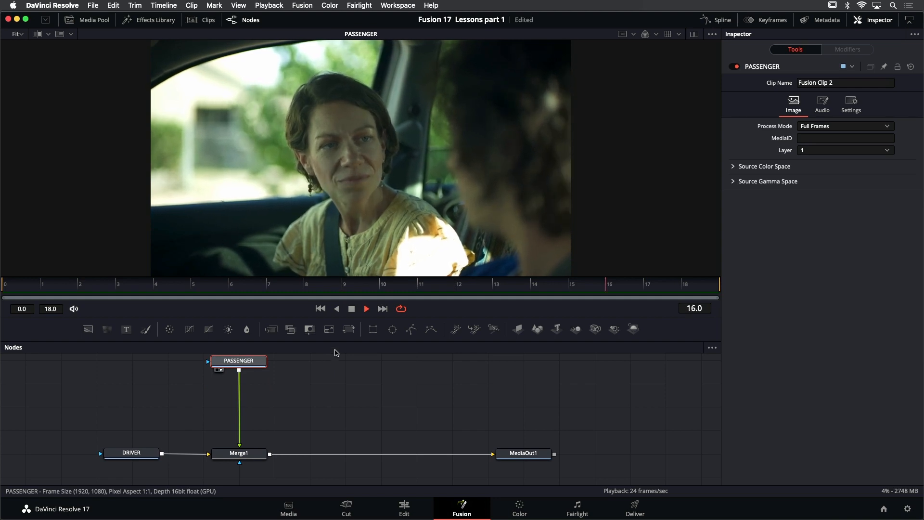
left_click(351, 308)
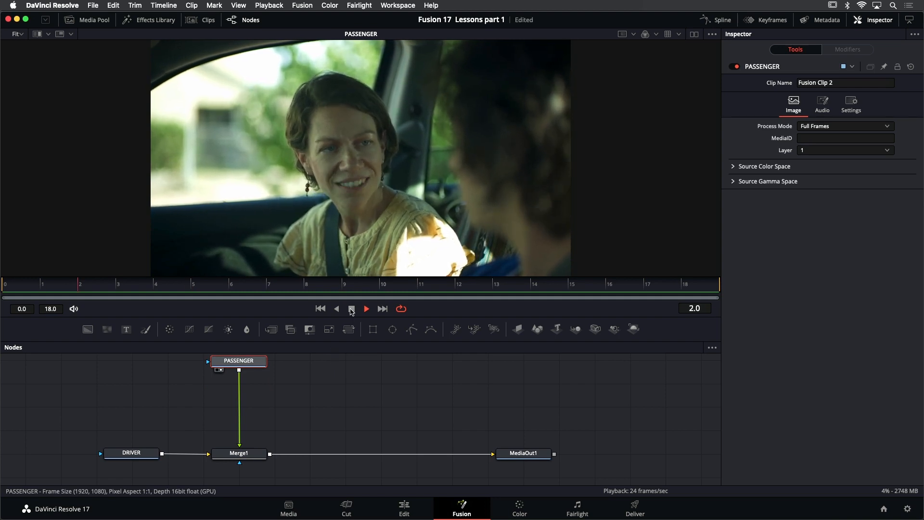
left_click(320, 308)
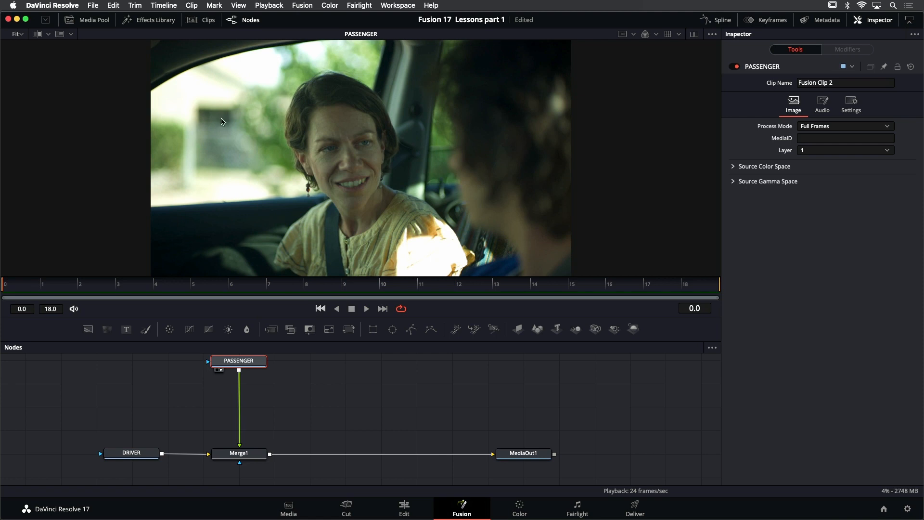
Insert a Tracker node from the Effects Library's Tracking tools between PASSENGER and Merge1, and close the library
left_click(155, 20)
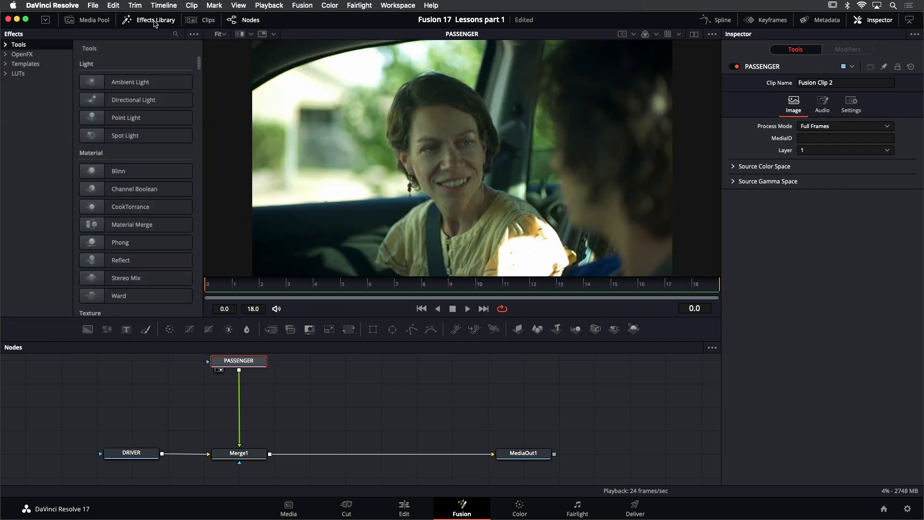
left_click(6, 45)
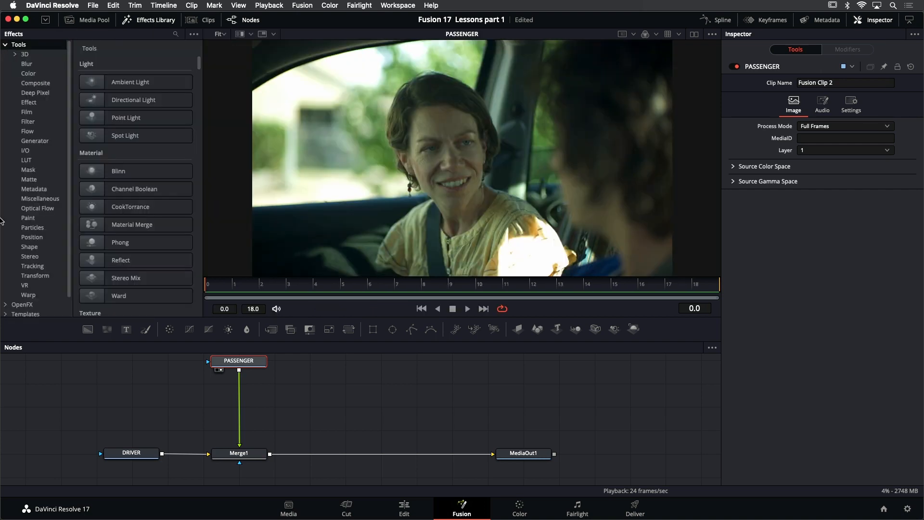
left_click(36, 275)
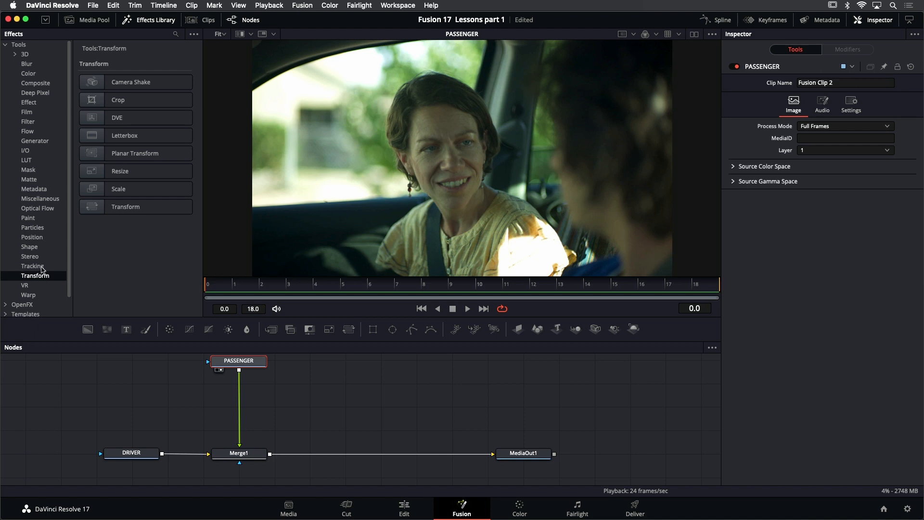
left_click(42, 268)
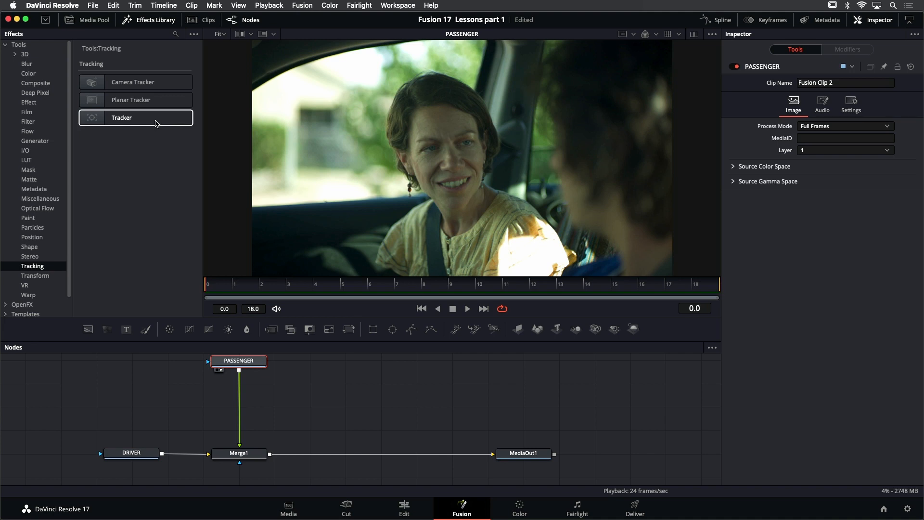
left_click_drag(154, 123, 239, 389)
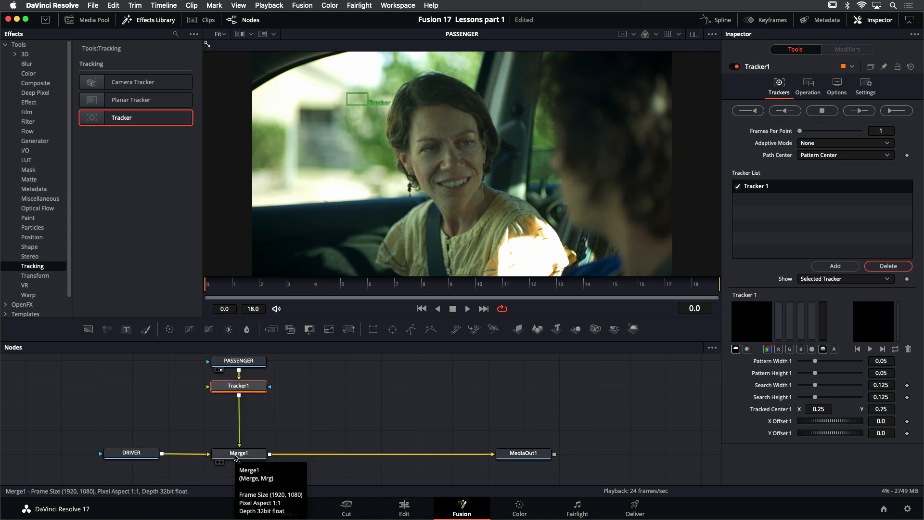
left_click(164, 22)
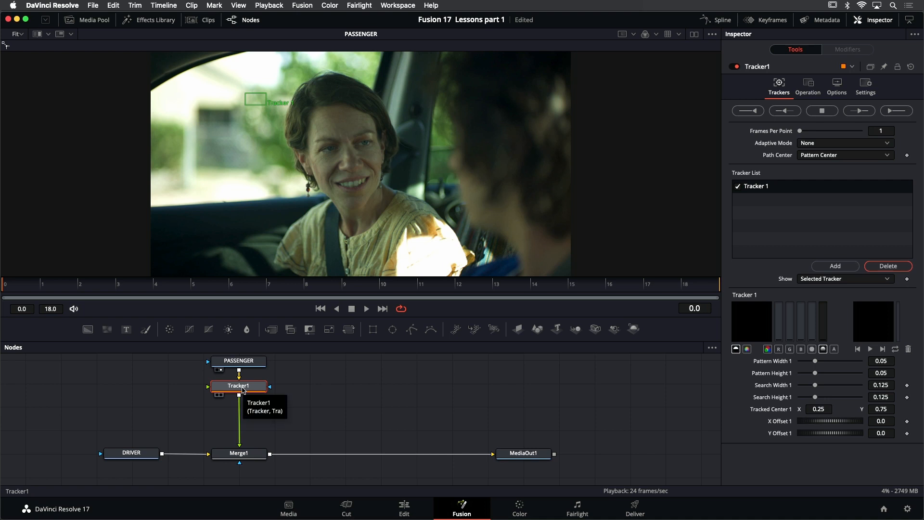
View Tracker1 and resize its pattern box to about 0.035 by 0.048 and its search box to about 0.109 by 0.131
key("2")
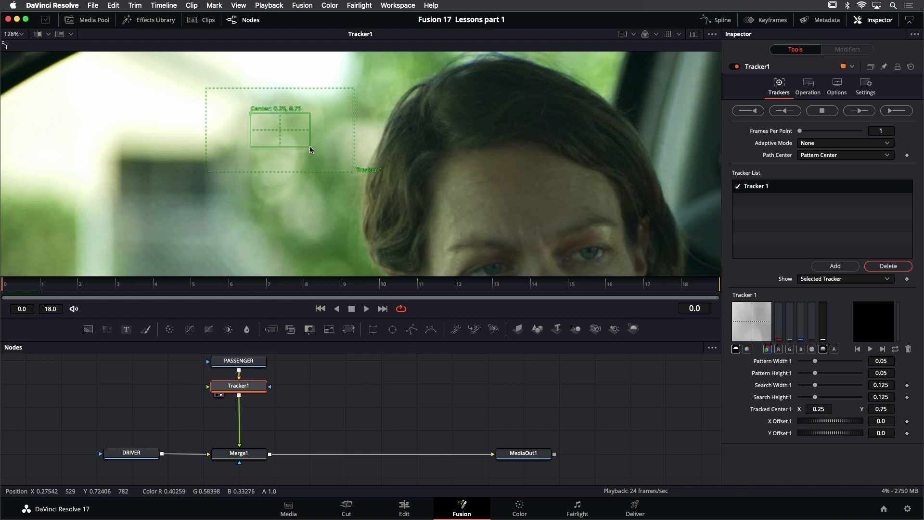
left_click_drag(310, 146, 286, 145)
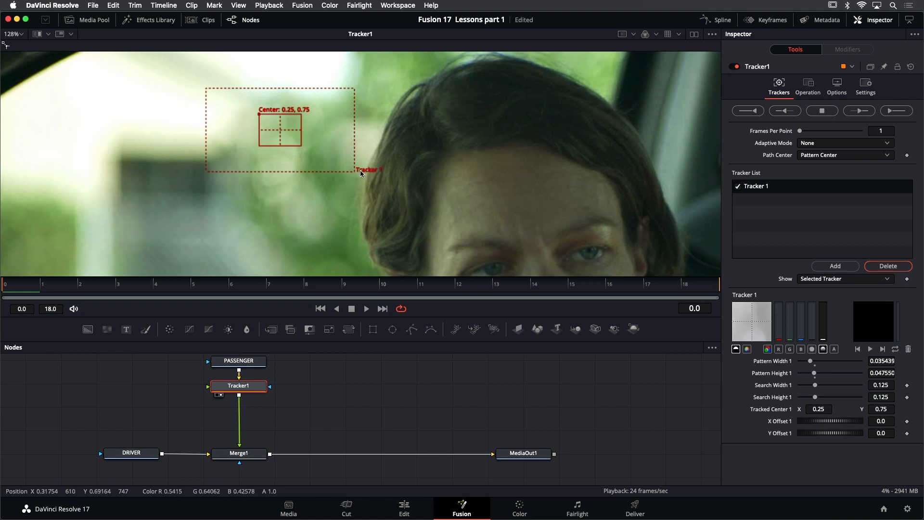
left_click_drag(354, 170, 345, 173)
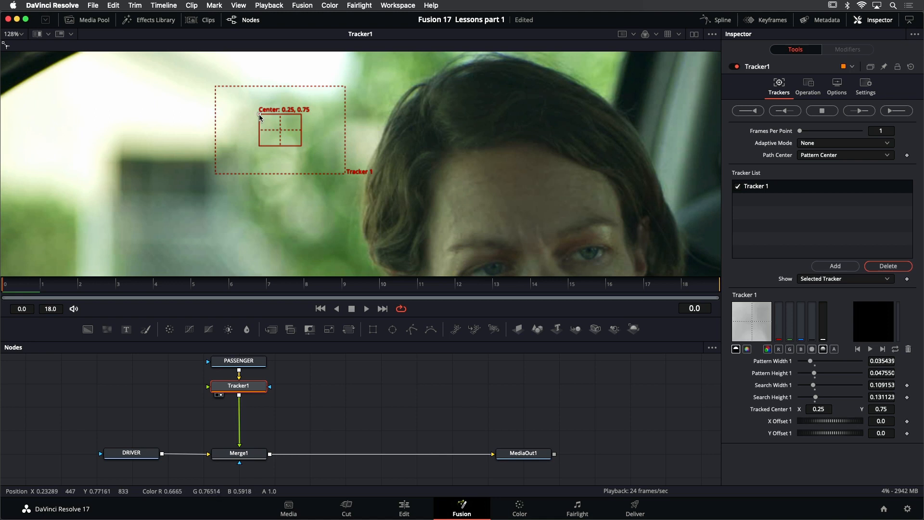
Try the tracker on the car pillar beside the passenger's head, play the footage to check the spot, and return to the first frame
left_click_drag(259, 118, 641, 140)
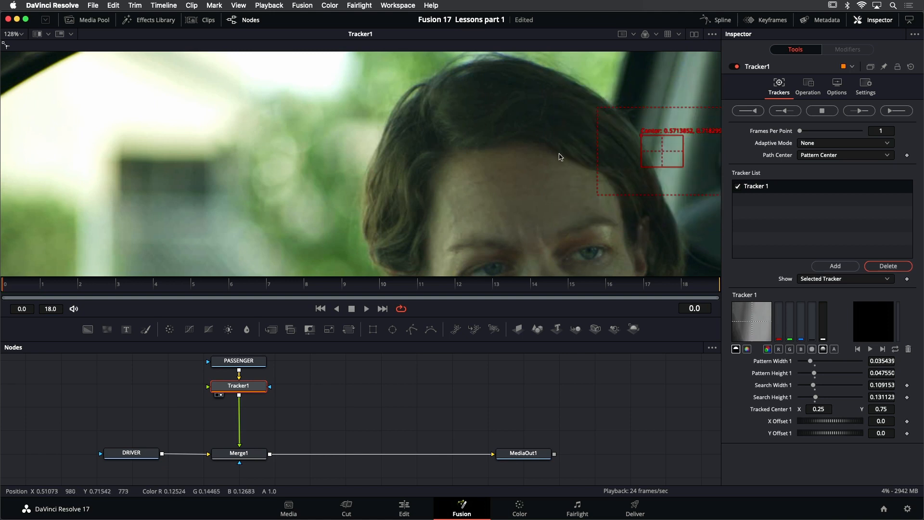
scroll(307, 121, "down", 5)
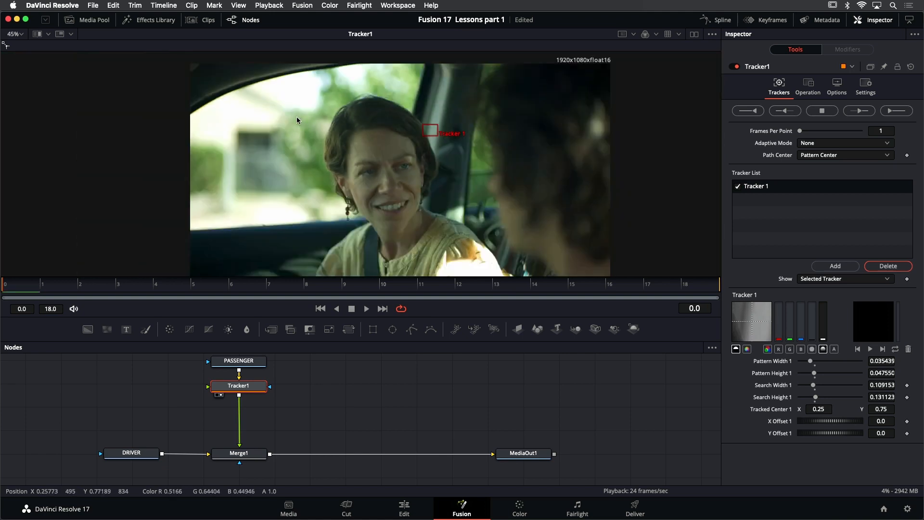
left_click_drag(418, 163, 400, 172)
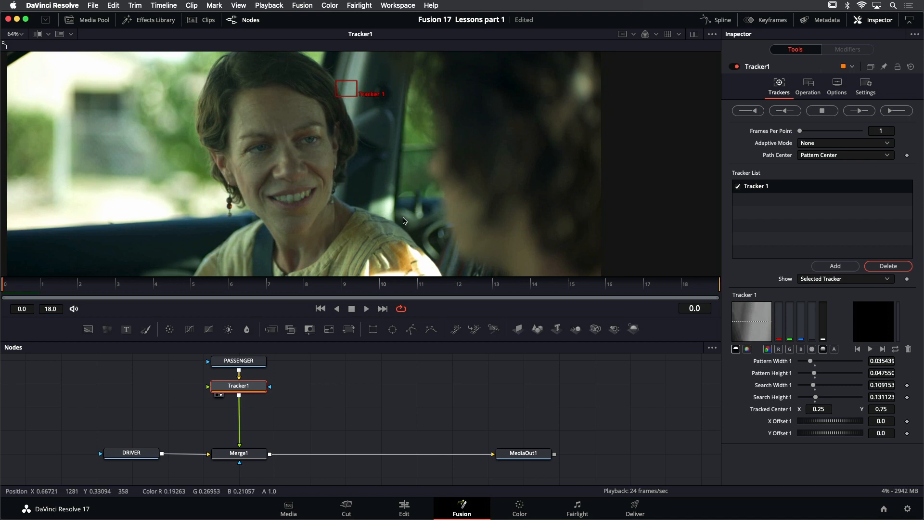
key("ctrl+f")
left_click(366, 309)
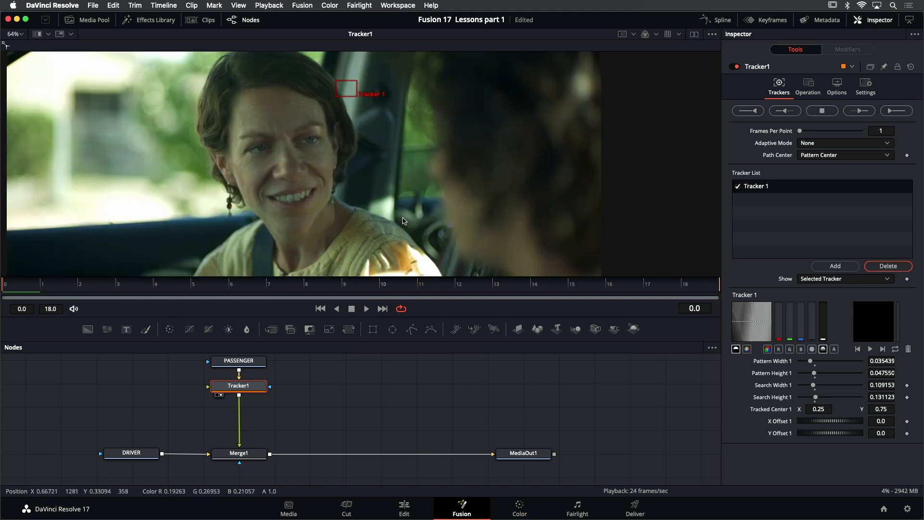
key("super+f")
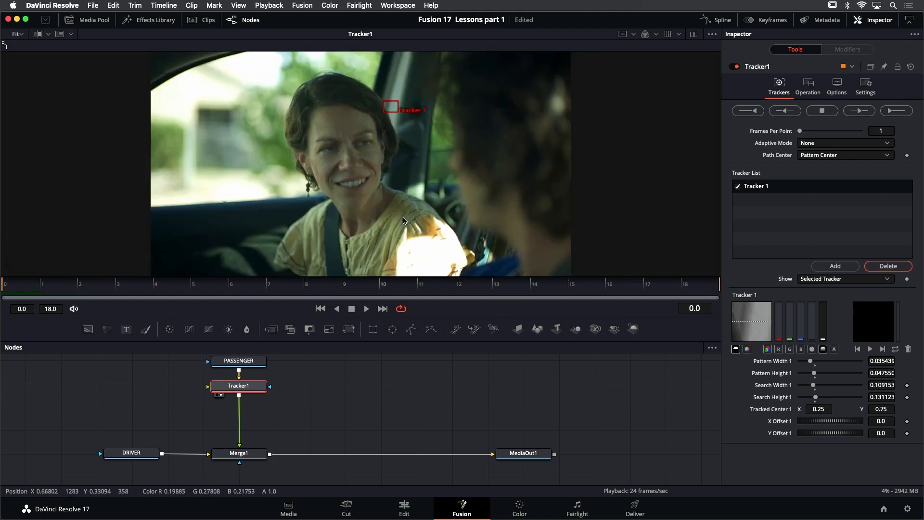
left_click(370, 310)
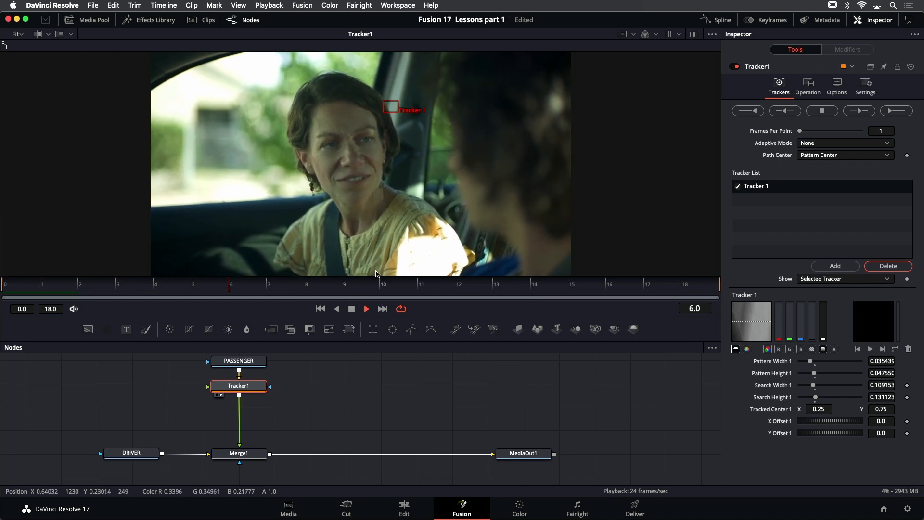
left_click(351, 309)
left_click(321, 309)
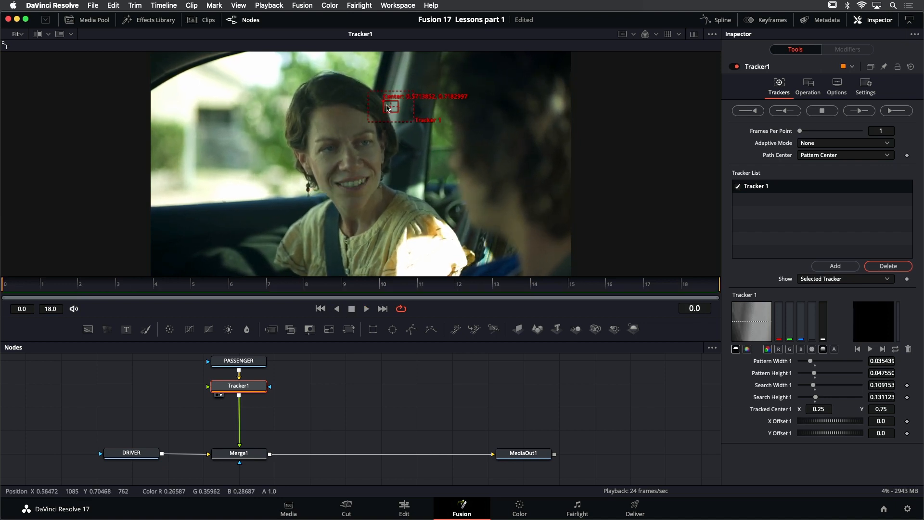
Place the tracker on the contrasting detail in the car window, between the passenger's shoulder and the driver's face
left_click_drag(391, 107, 442, 196)
scroll(442, 197, "up", 5)
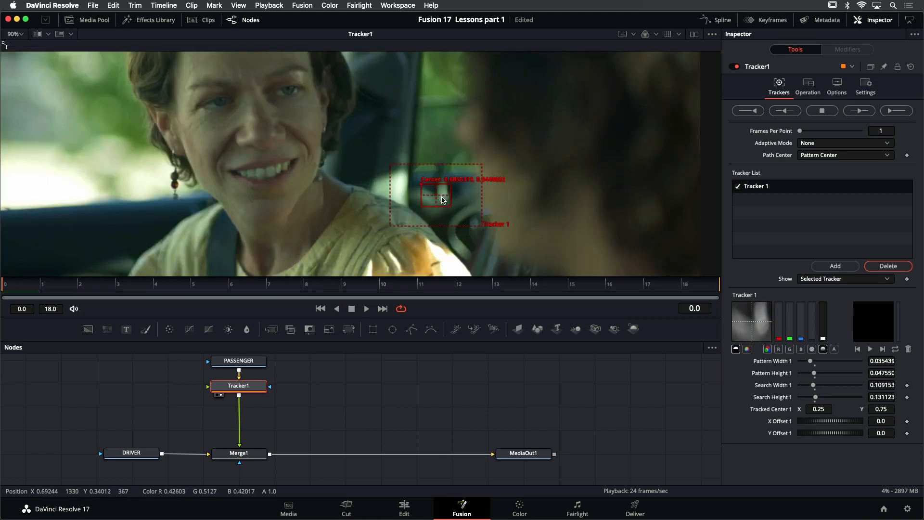
left_click(413, 182)
left_click_drag(413, 181, 413, 179)
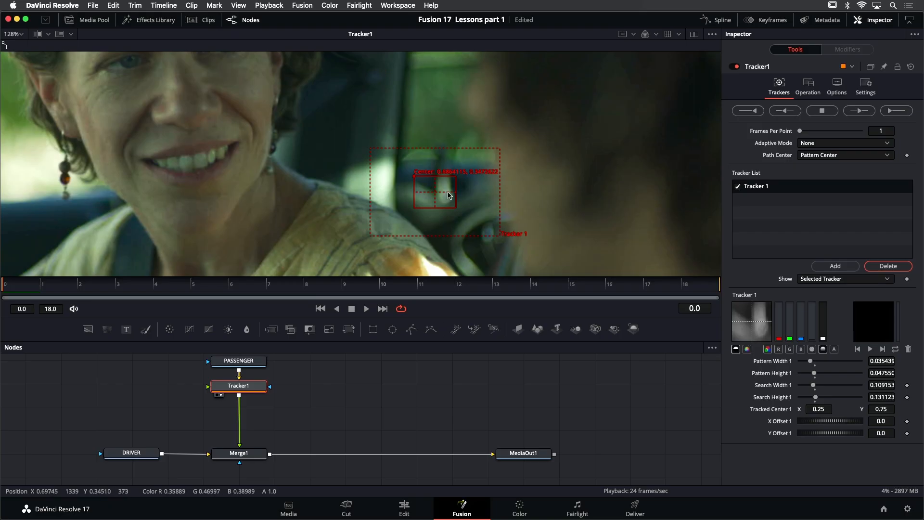
scroll(464, 211, "down", 2)
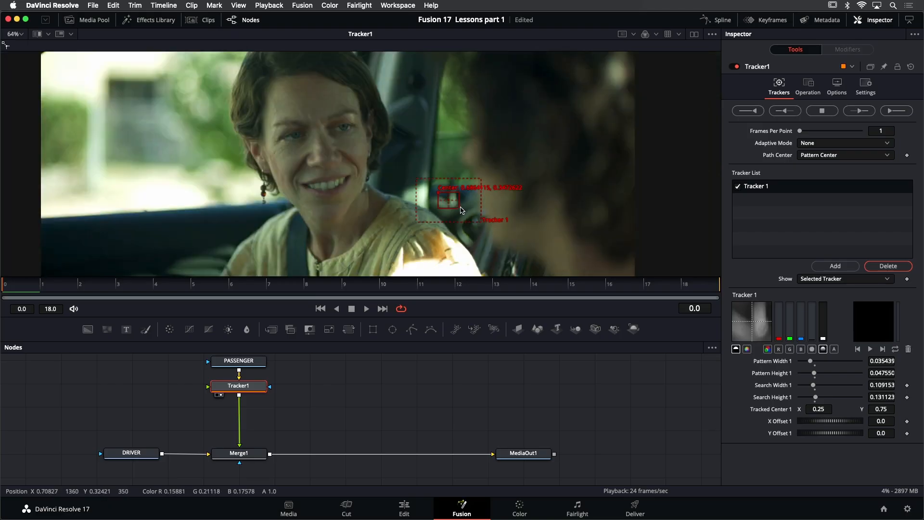
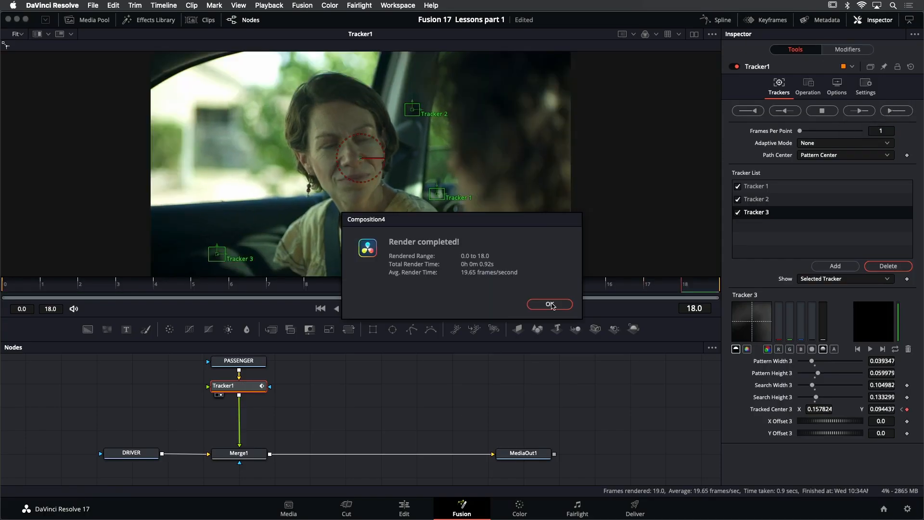
Dismiss the render report and play the footage to check the three tracks on Tracker1
left_click(549, 304)
left_click(367, 309)
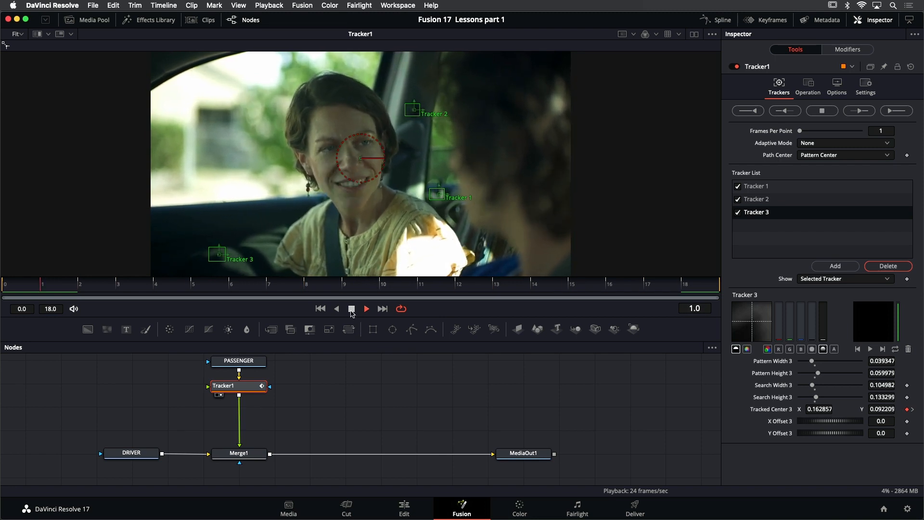
left_click(350, 311)
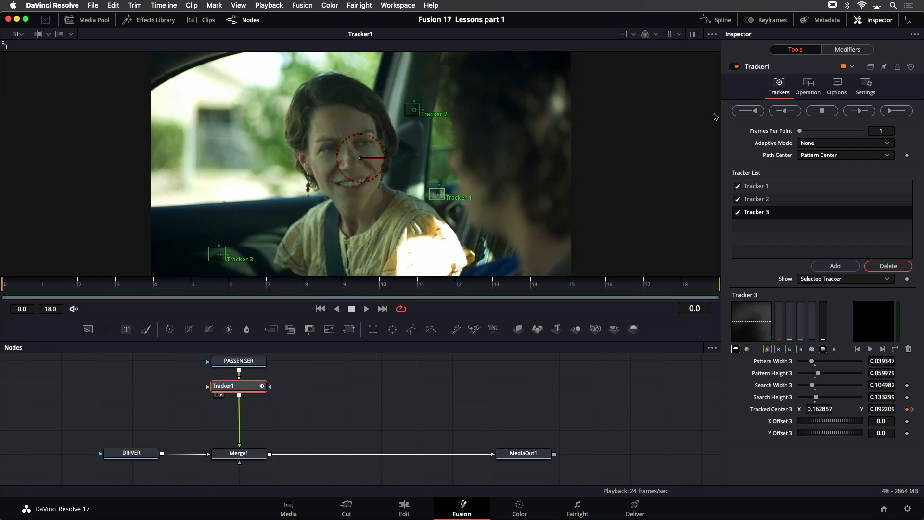
Set Tracker1's operation to Match Move with its merge set to BG only, and play the footage to check the stabilization
left_click(809, 85)
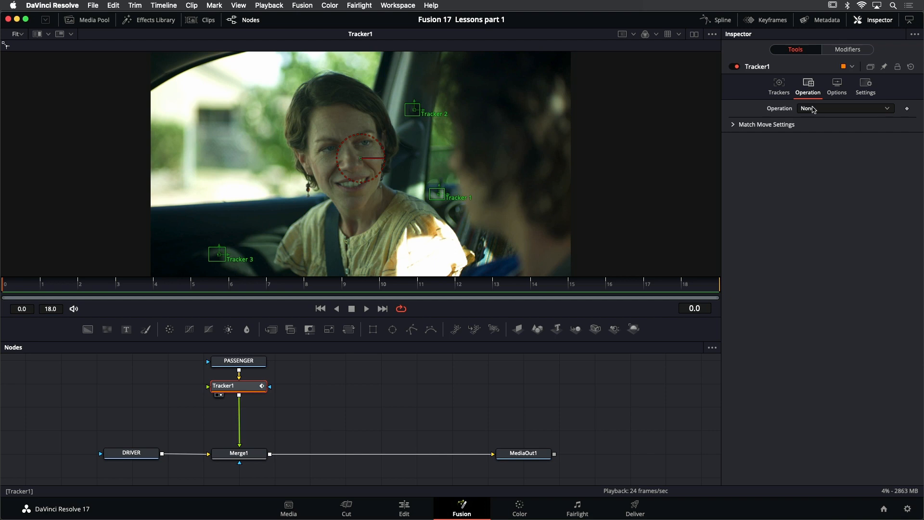
left_click(834, 110)
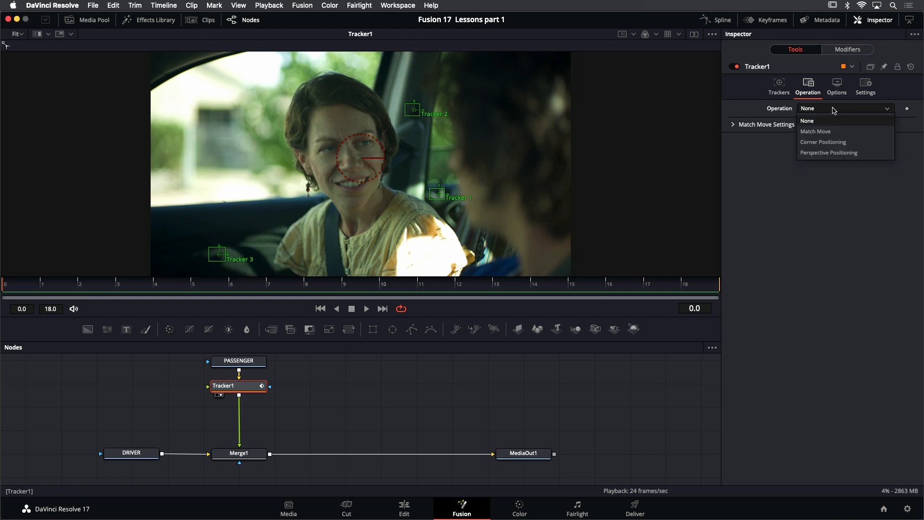
left_click(836, 133)
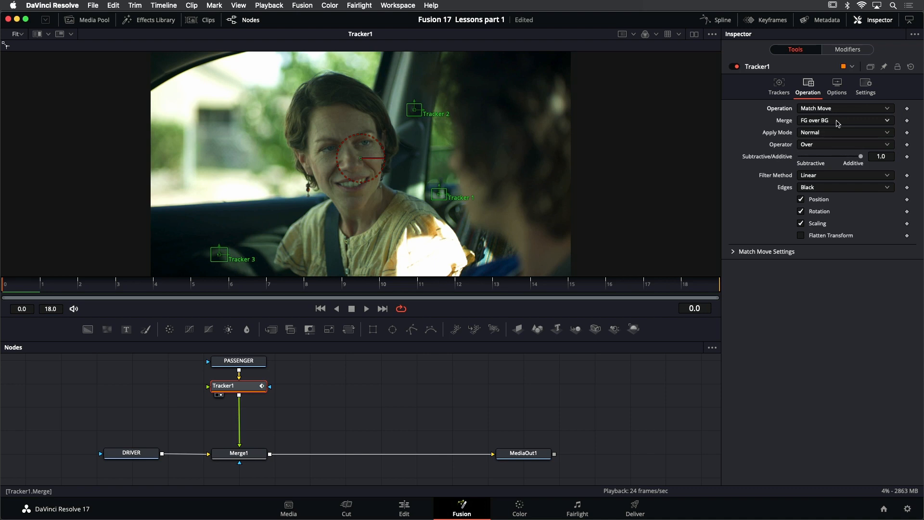
left_click(842, 124)
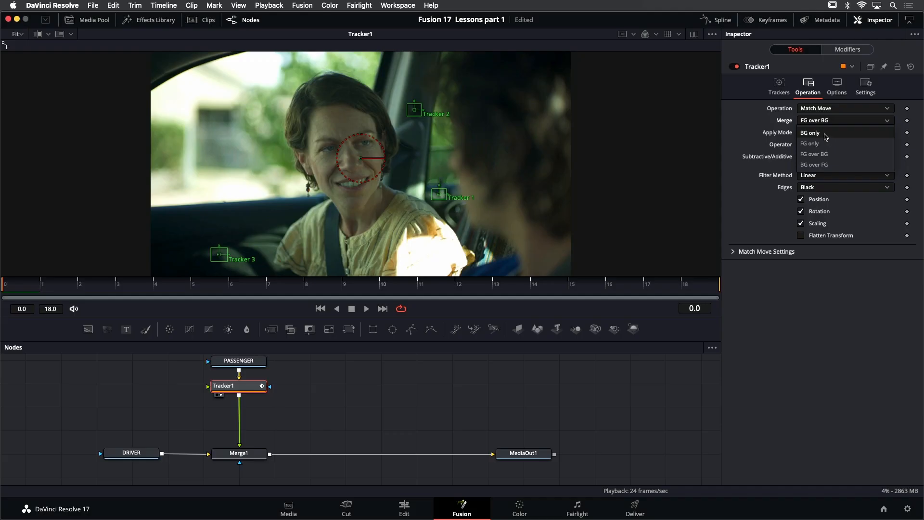
left_click(826, 136)
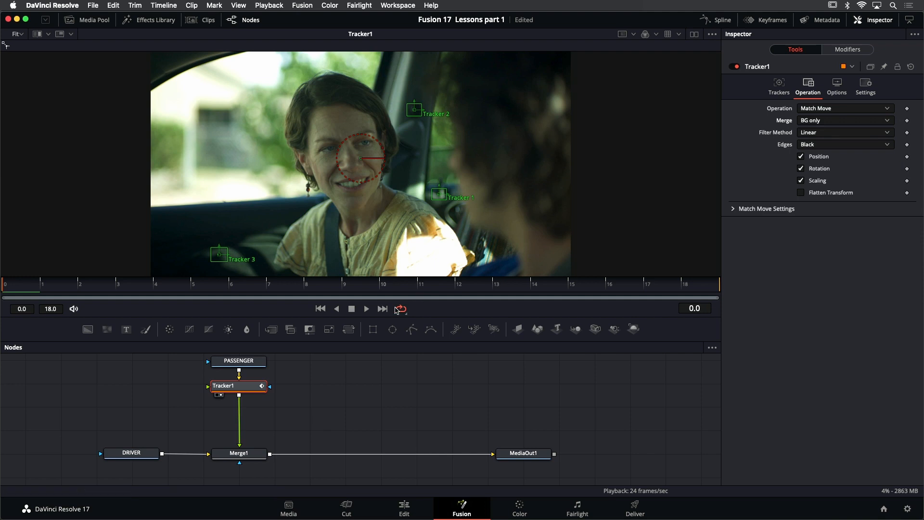
left_click(367, 309)
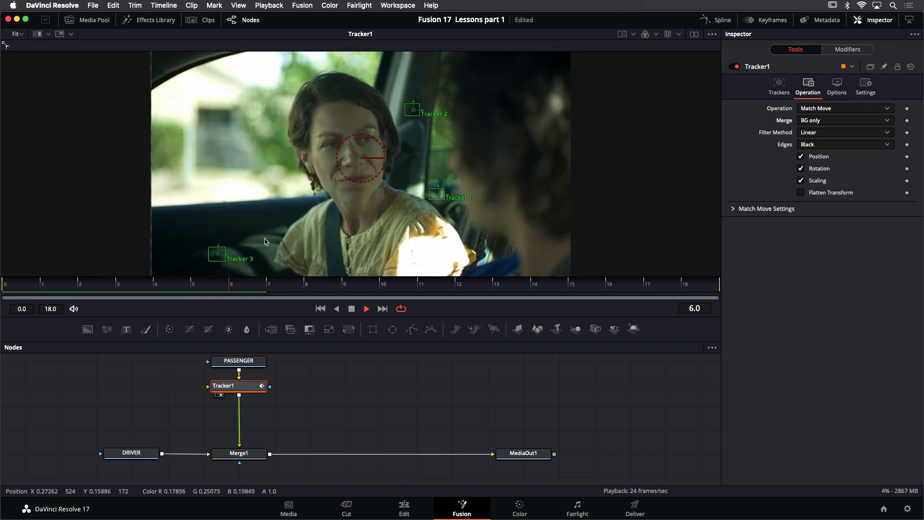
left_click(352, 309)
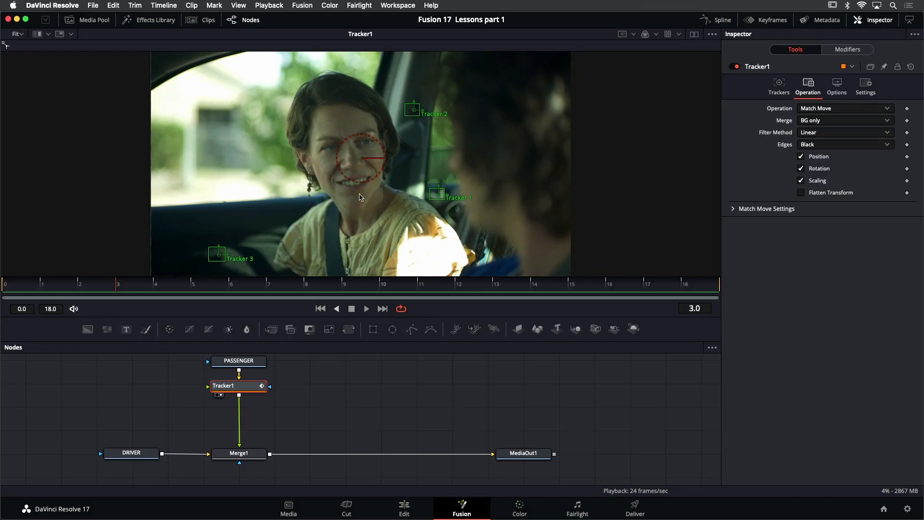
Add a Polygon node from the Effects Library's Mask tools beside the PASSENGER node, and close the library
scroll(313, 407, "up", 1)
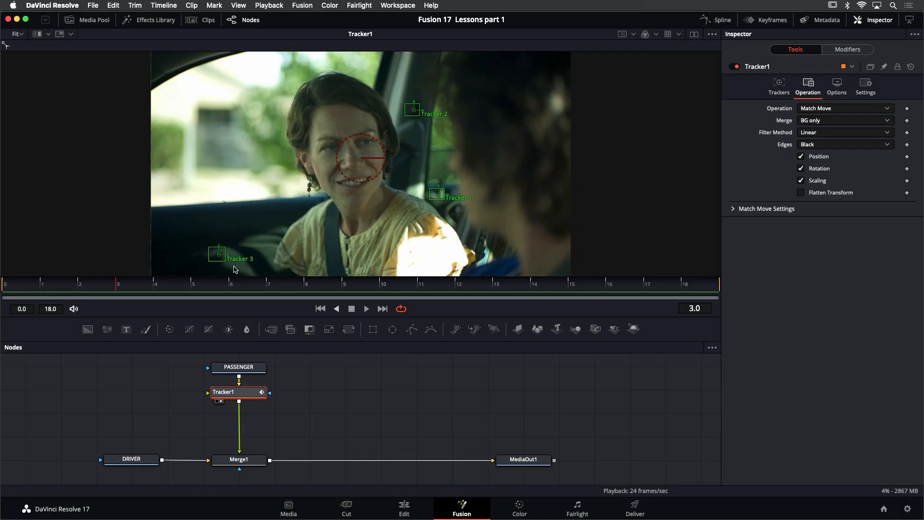
left_click(152, 19)
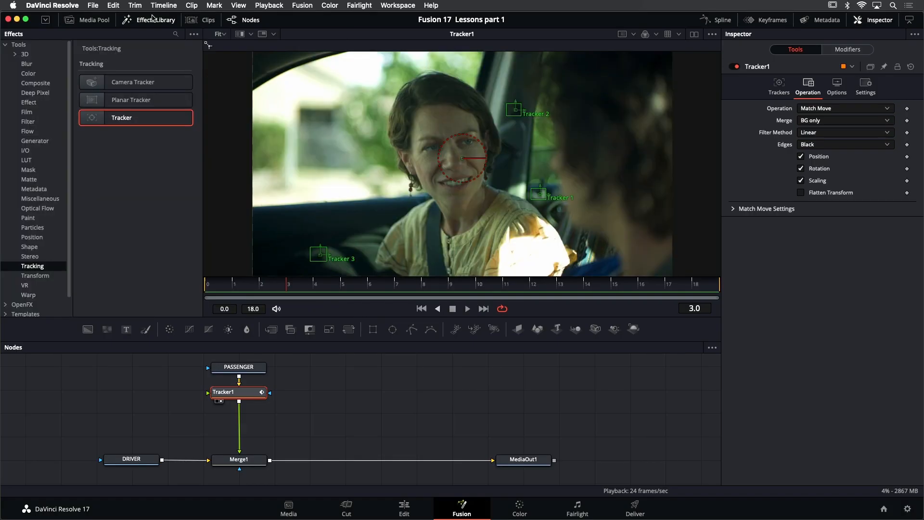
left_click(29, 170)
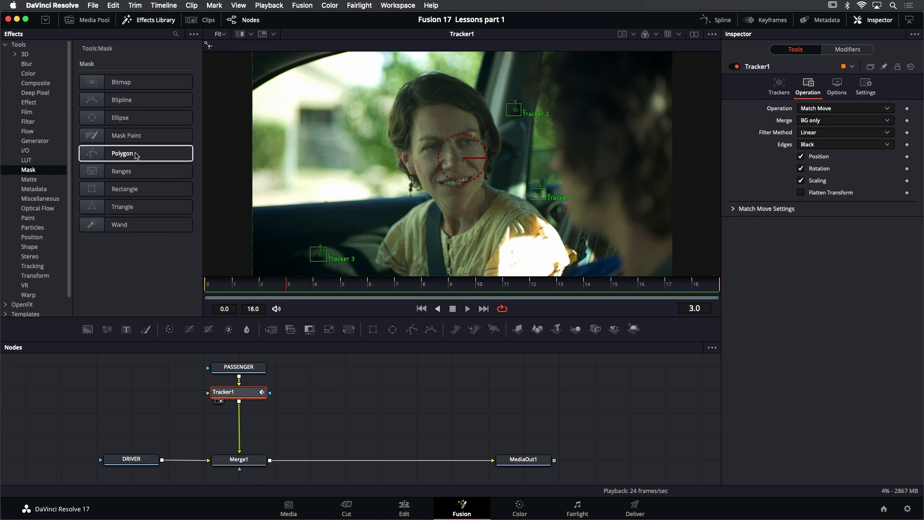
left_click_drag(136, 155, 155, 371)
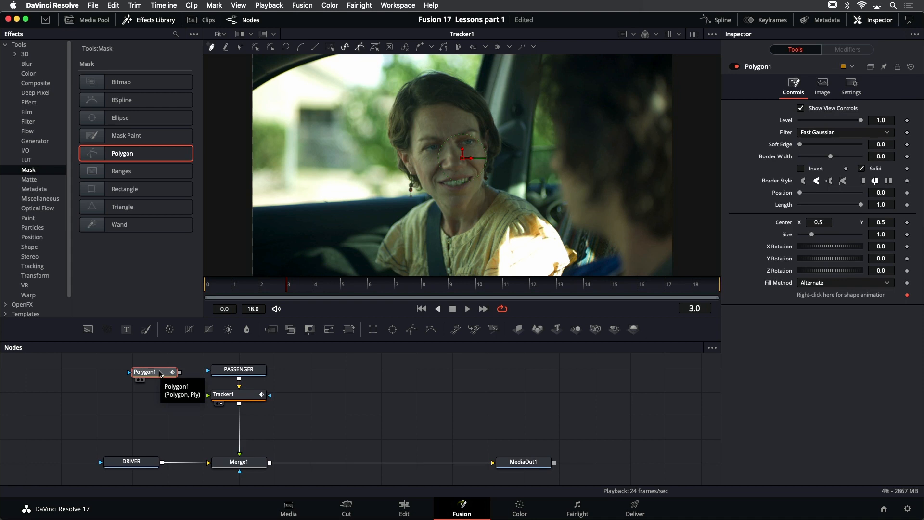
left_click(144, 21)
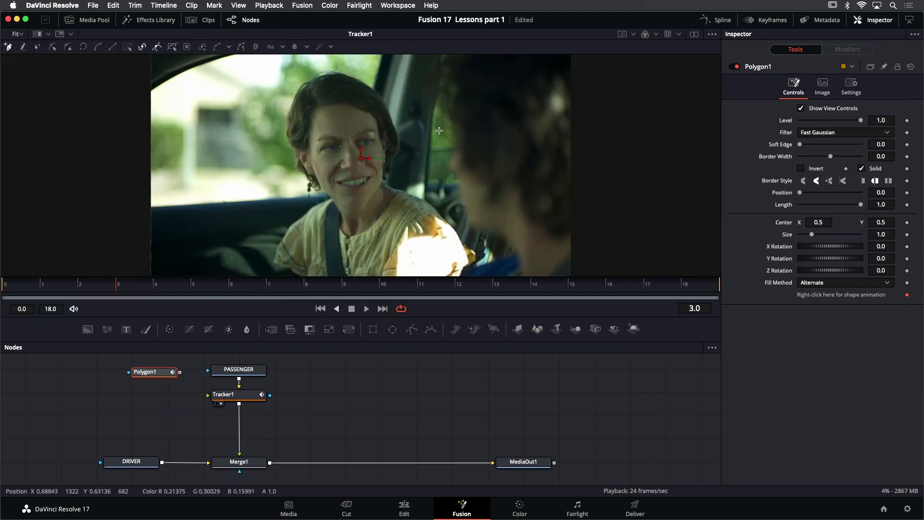
Draw a closed polygon around the passenger, following the car pillar and her shoulder on the driver's side and passing outside the frame elsewhere
scroll(423, 139, "down", 1)
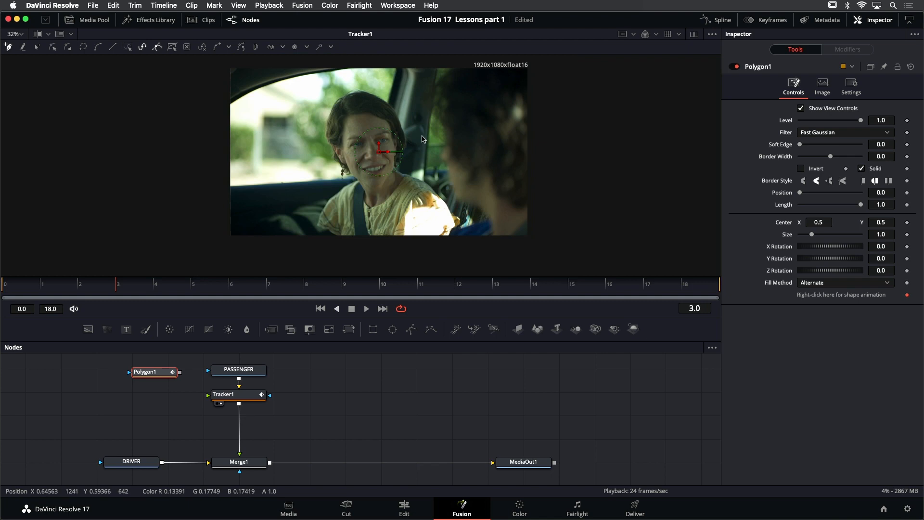
left_click(424, 59)
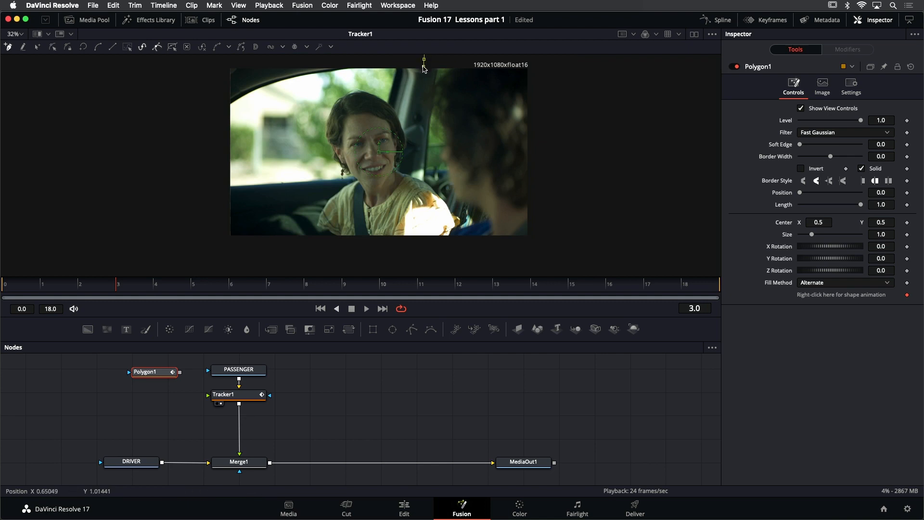
left_click_drag(420, 101, 418, 107)
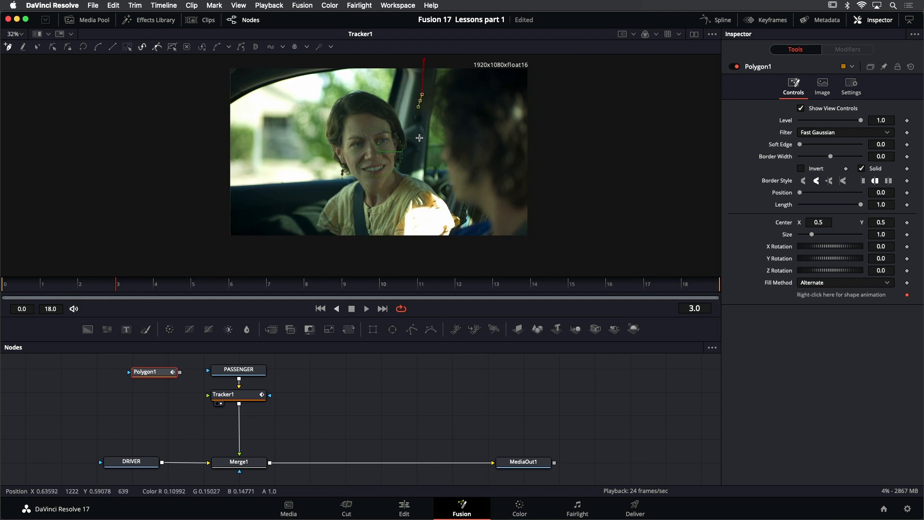
left_click_drag(419, 146, 423, 173)
left_click(449, 198)
left_click_drag(458, 215, 446, 242)
left_click(381, 253)
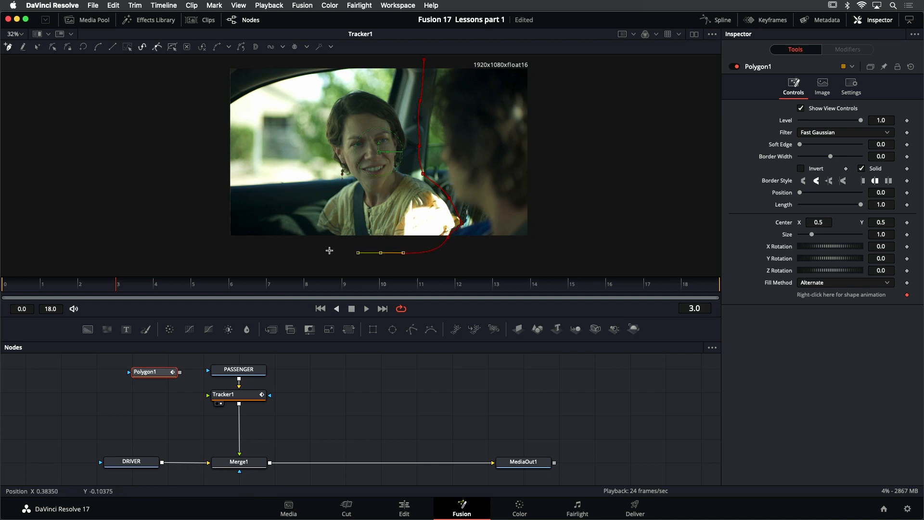
left_click_drag(213, 243, 201, 238)
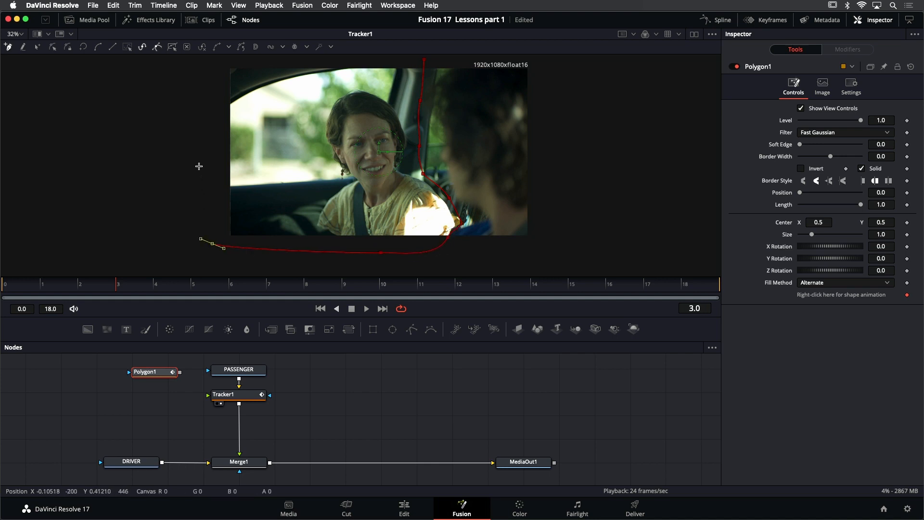
scroll(199, 166, "up", 1)
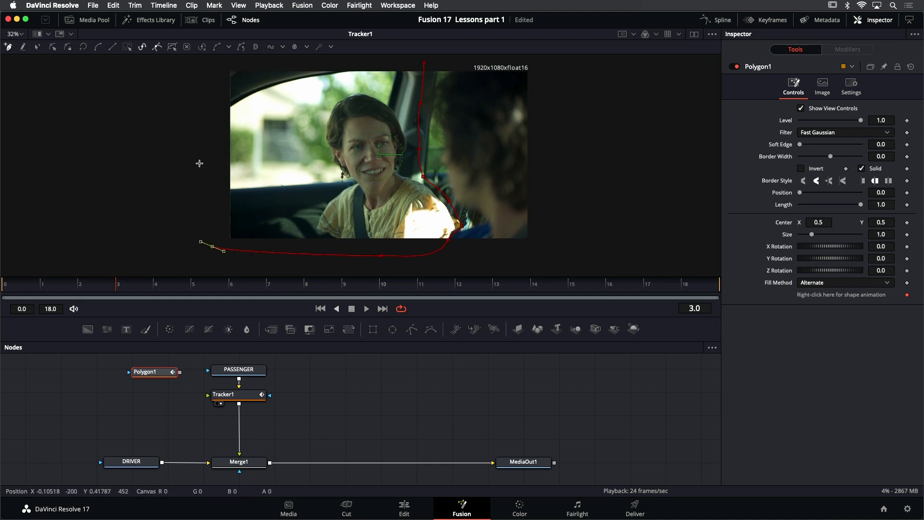
left_click(195, 78)
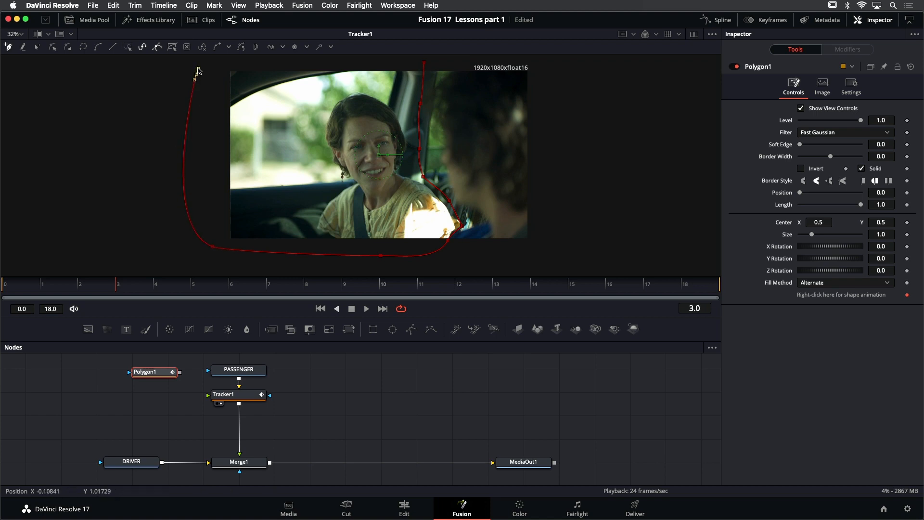
left_click_drag(201, 63, 204, 62)
scroll(194, 76, "up", 3)
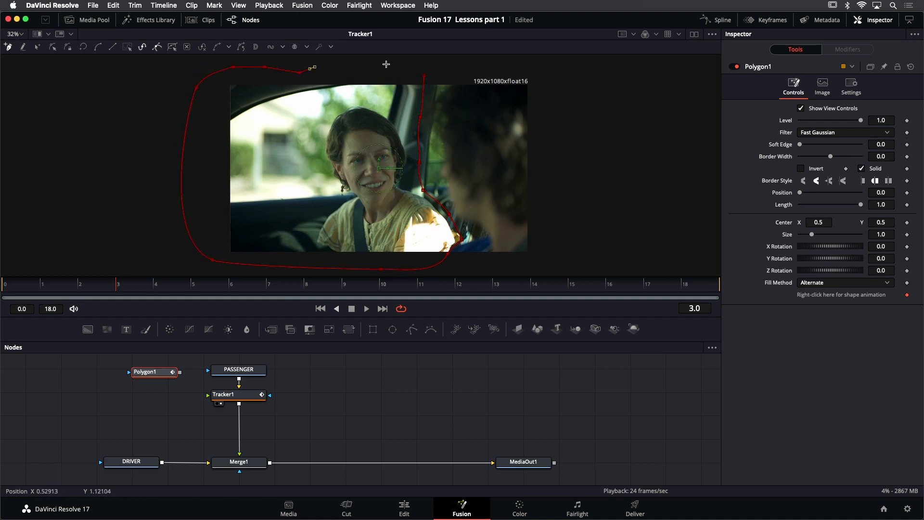
left_click_drag(386, 64, 399, 67)
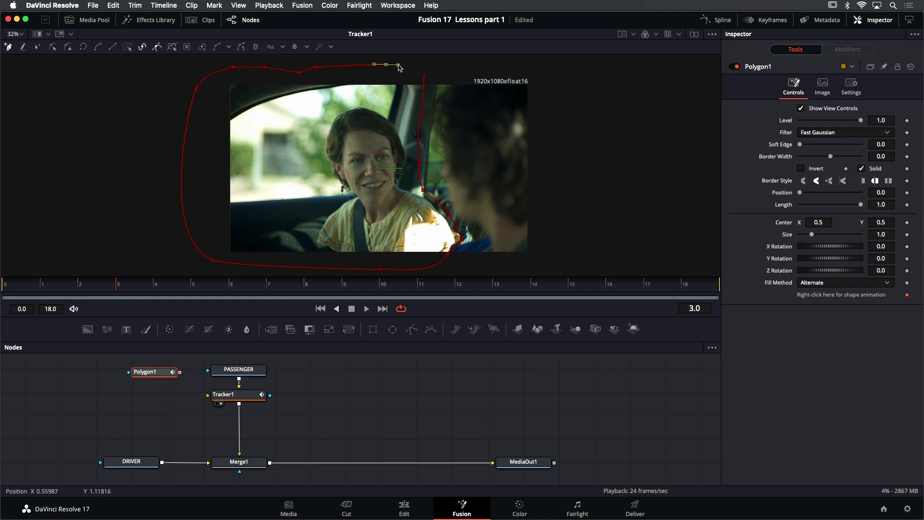
left_click(423, 76)
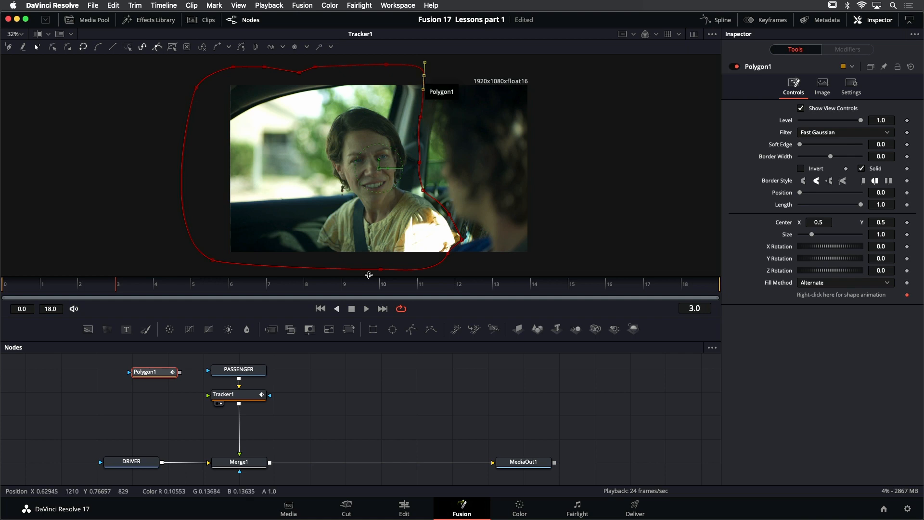
View Polygon1's matte, set its soft edge to 0.0126, and inspect the softened edge up close
scroll(385, 195, "up", 3)
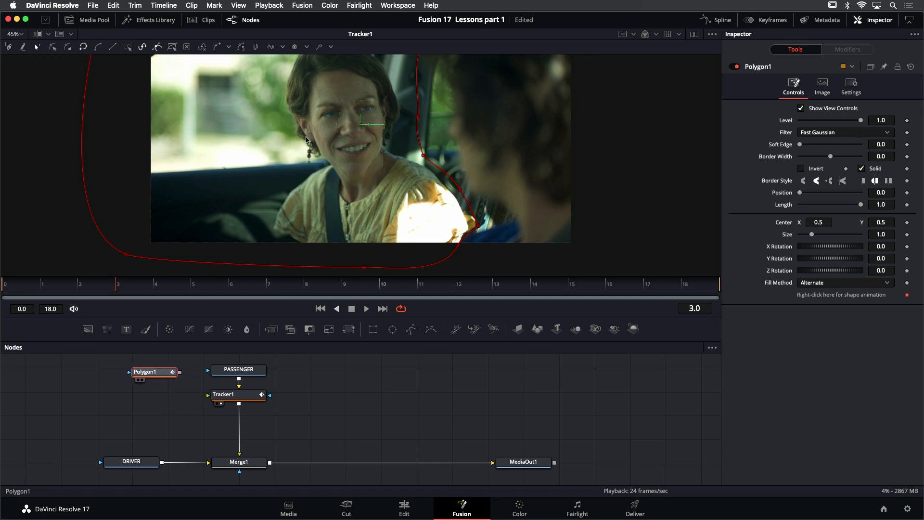
key("1")
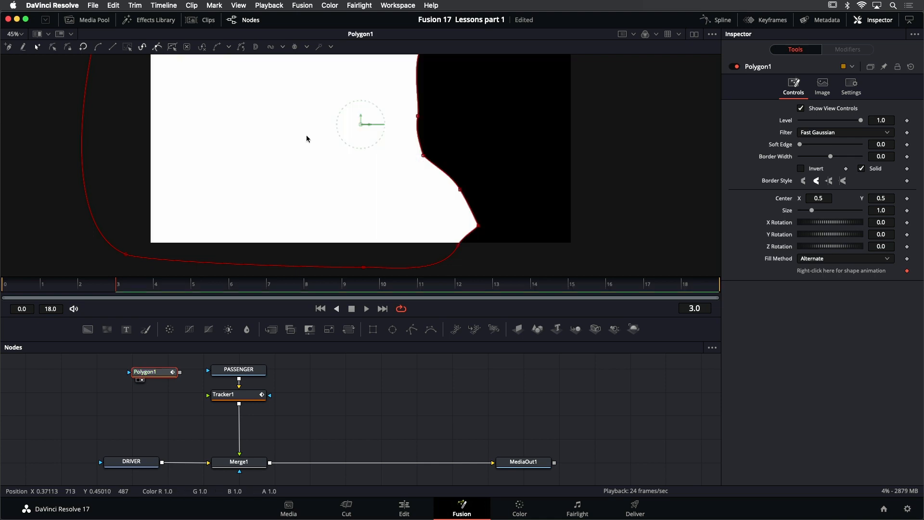
left_click_drag(305, 133, 266, 187)
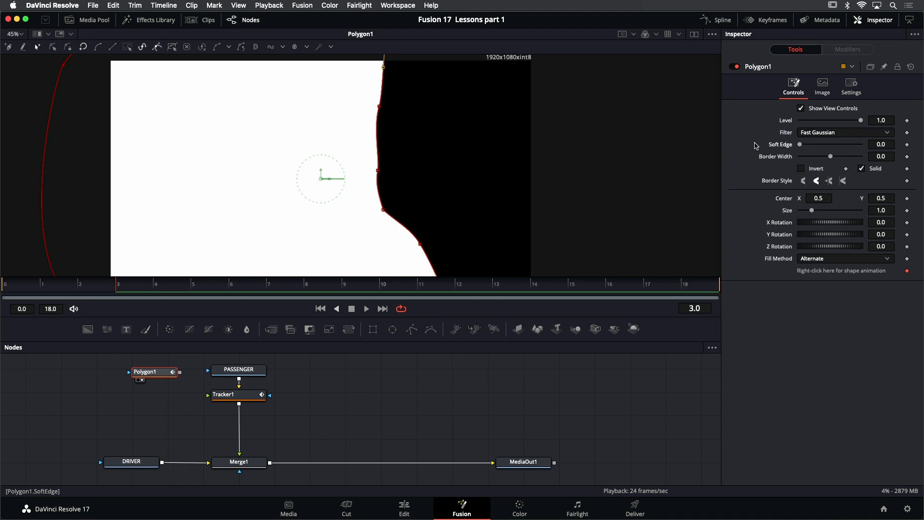
left_click_drag(801, 146, 806, 146)
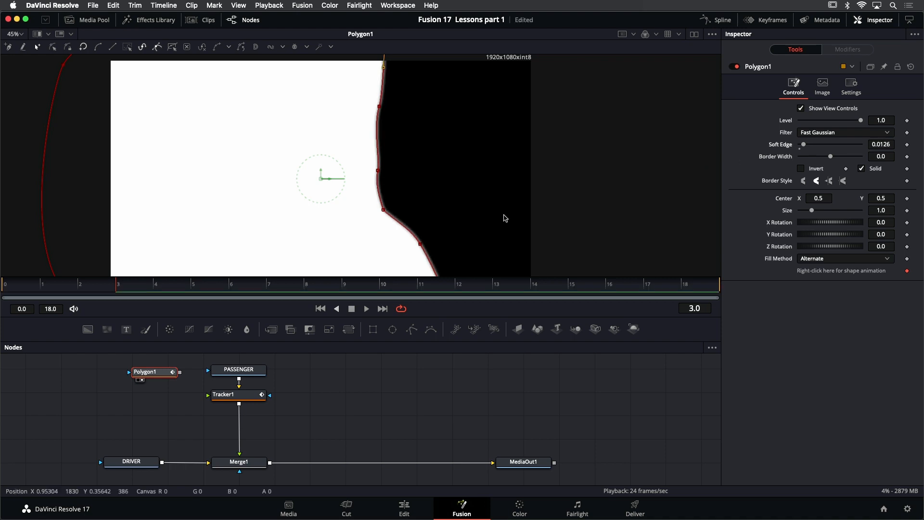
scroll(395, 225, "up", 2)
scroll(395, 225, "up", 2)
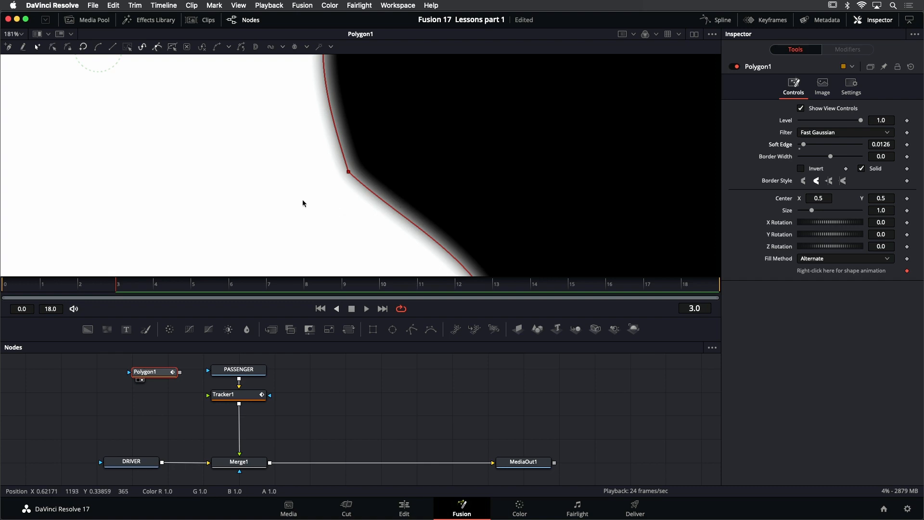
key("shift+z")
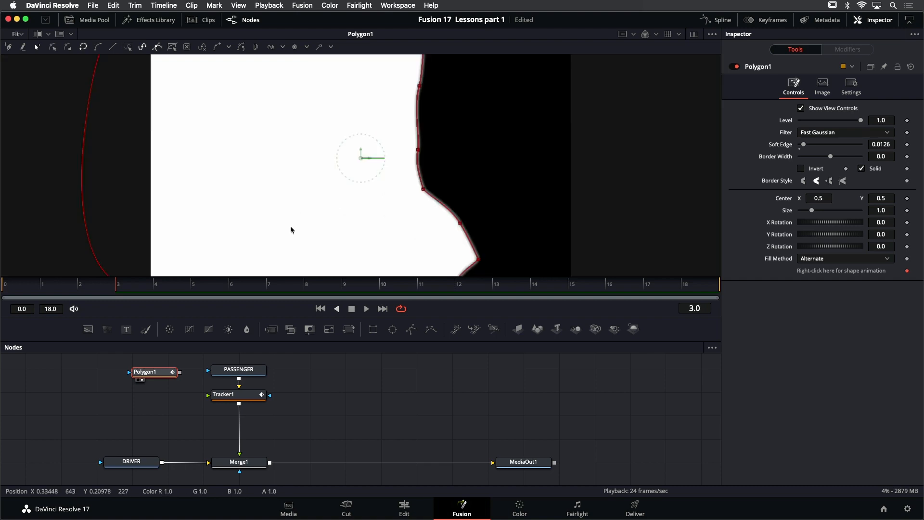
View Tracker1 and connect Polygon1's output to the PASSENGER node as its mask
left_click(255, 399)
key("1")
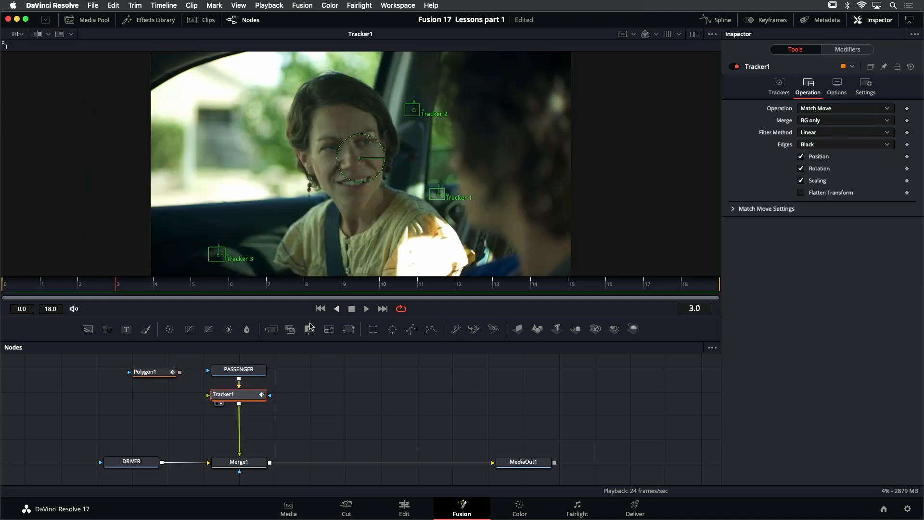
left_click(163, 374)
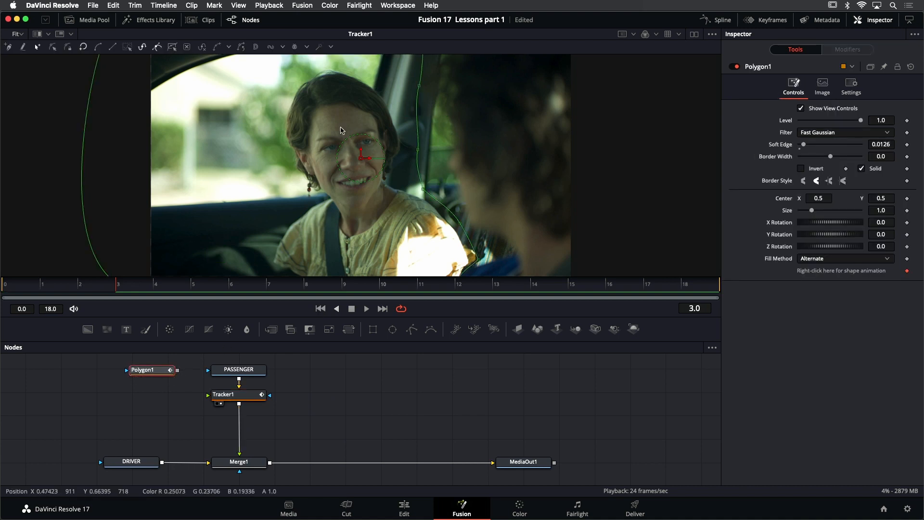
mouse_move(153, 372)
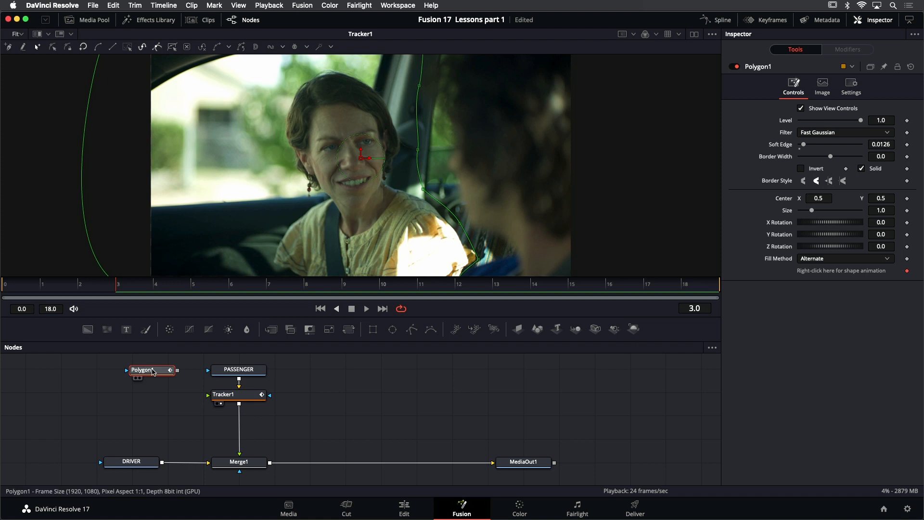
mouse_move(234, 372)
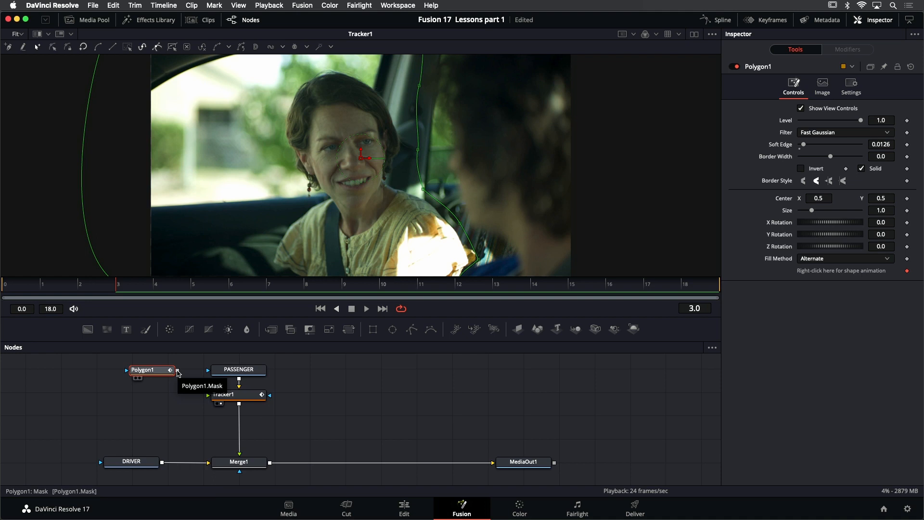
left_click_drag(178, 371, 208, 372)
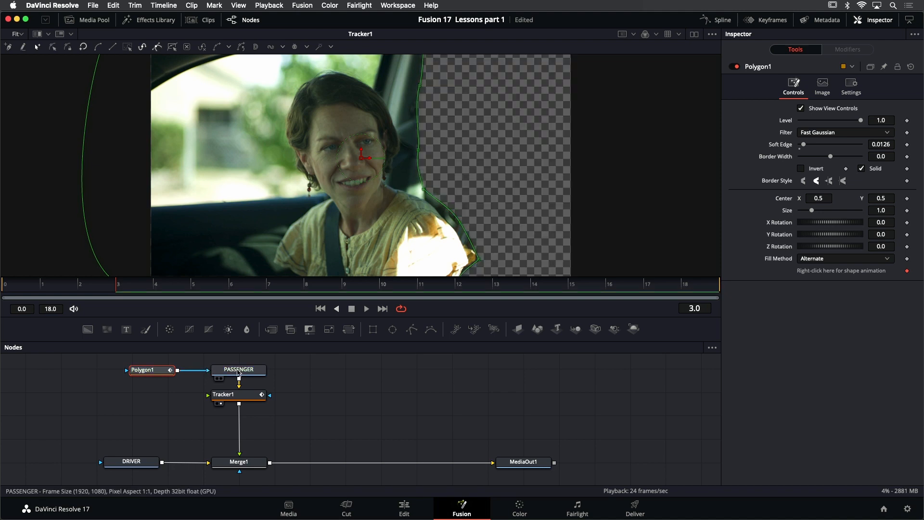
scroll(376, 62, "down", 2)
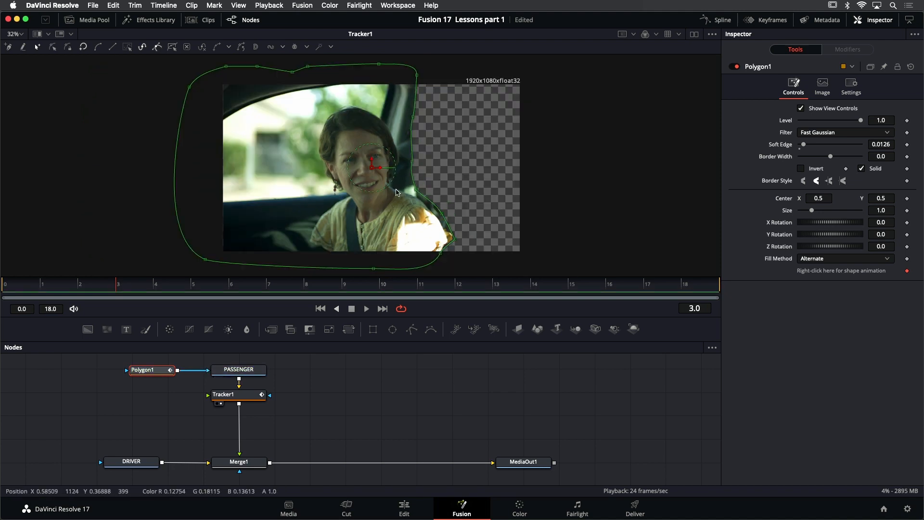
Deselect Polygon1 and play back the masked passenger footage from Tracker1
left_click(388, 365)
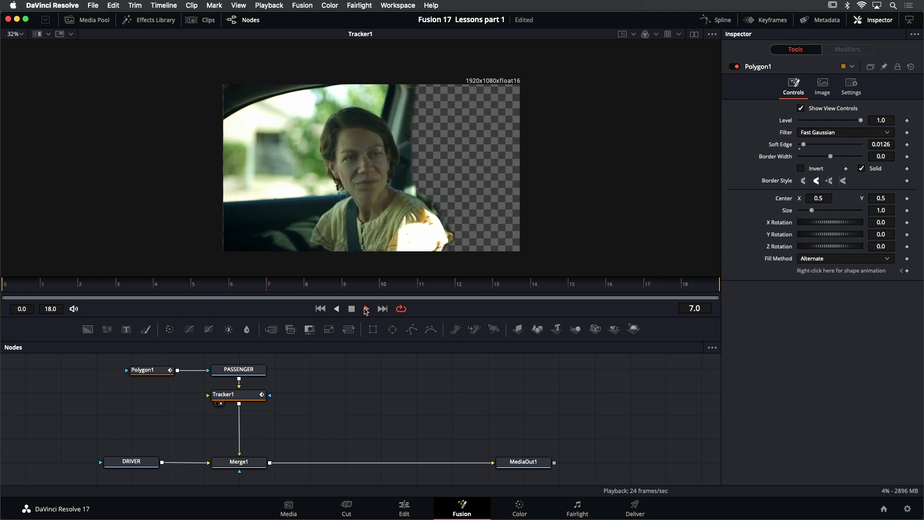
left_click(352, 309)
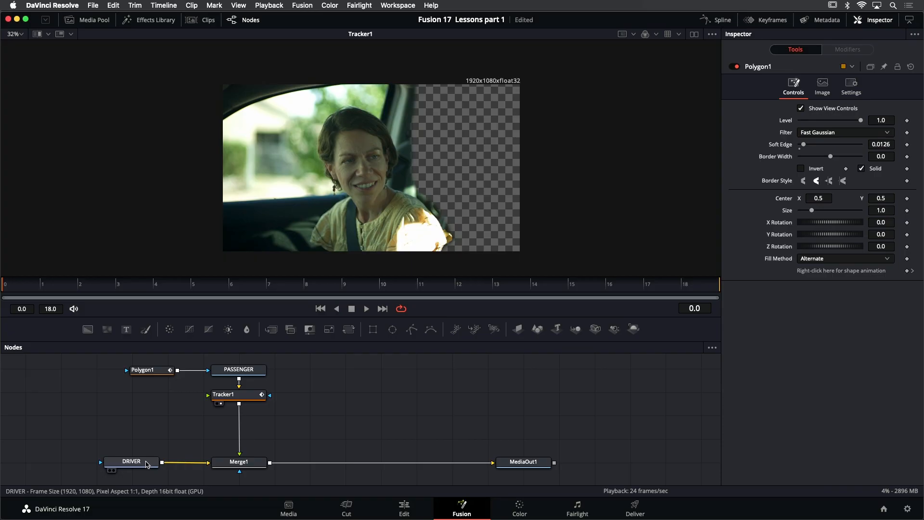
Move the DRIVER node away from Merge1 to make room between them, view DRIVER and play its footage
left_click_drag(146, 464, 83, 464)
key("1")
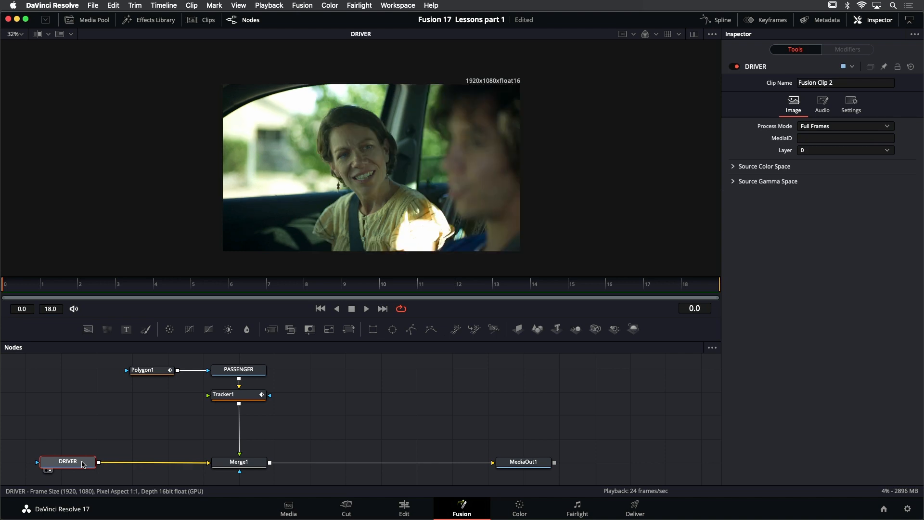
left_click(367, 309)
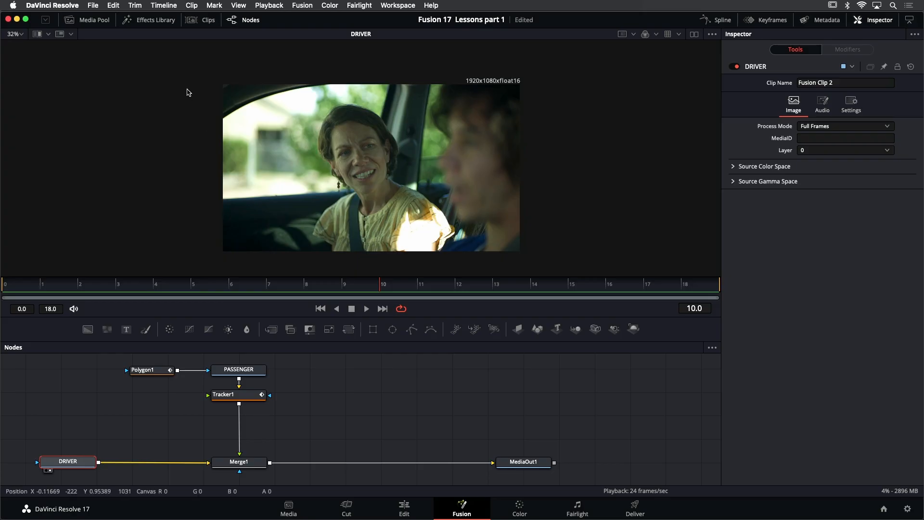
Insert a Tracker node from the Effects Library's Tracking tools between DRIVER and Merge1, close the library, and view the new node
left_click(149, 20)
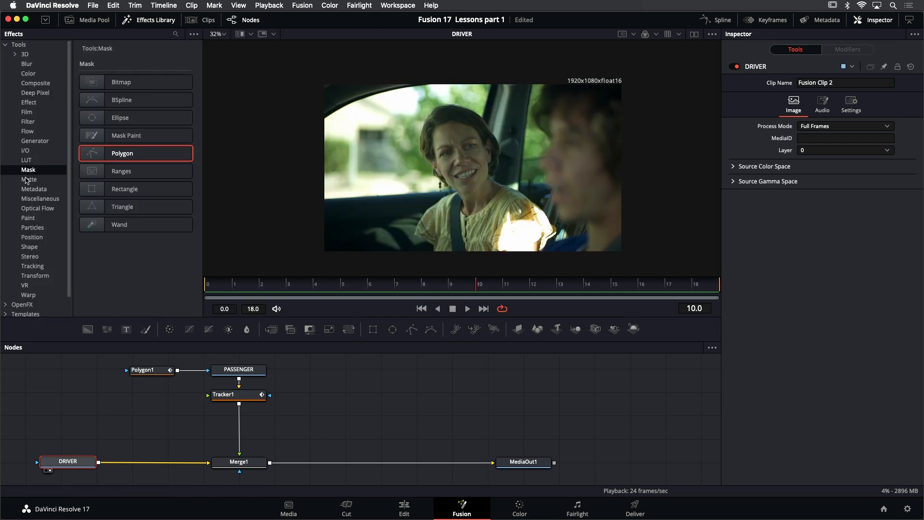
left_click(39, 267)
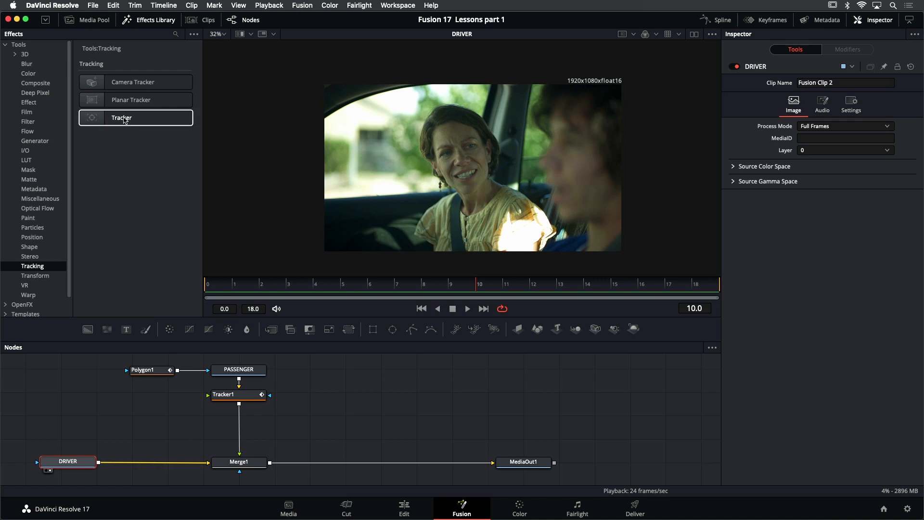
left_click_drag(124, 119, 139, 466)
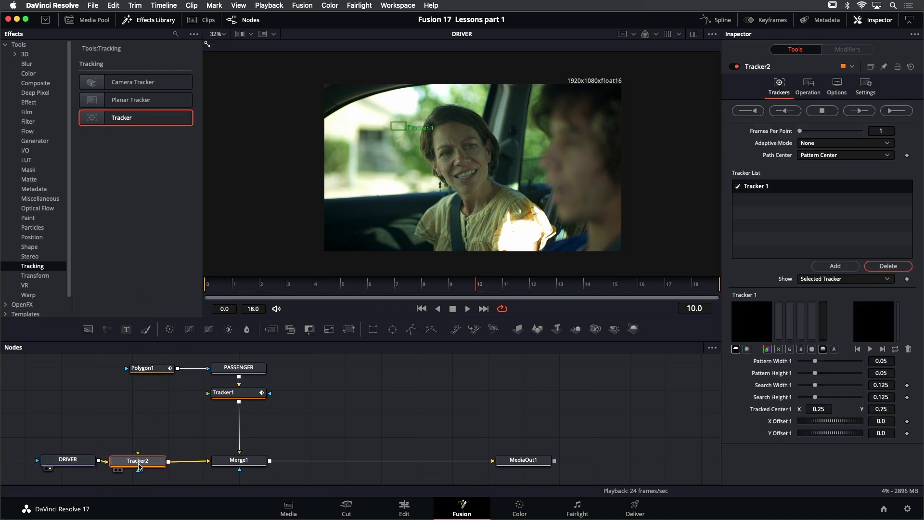
left_click(152, 19)
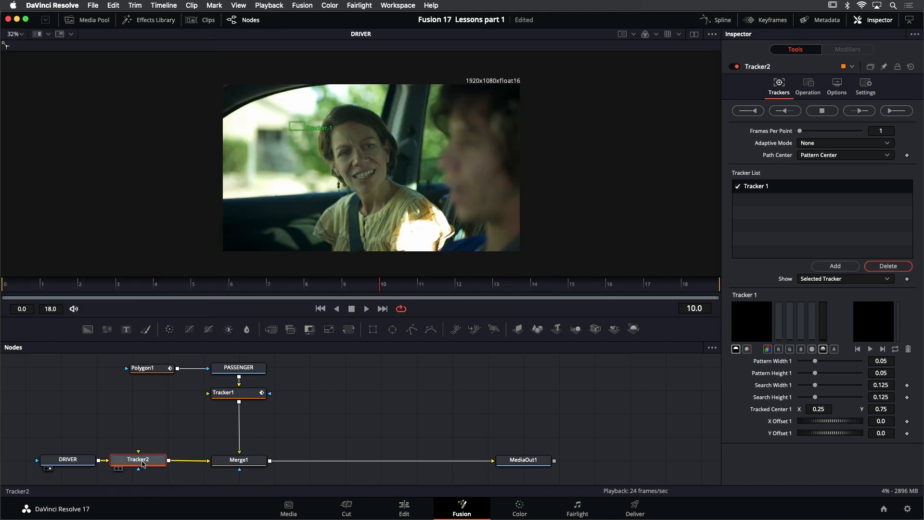
key("1")
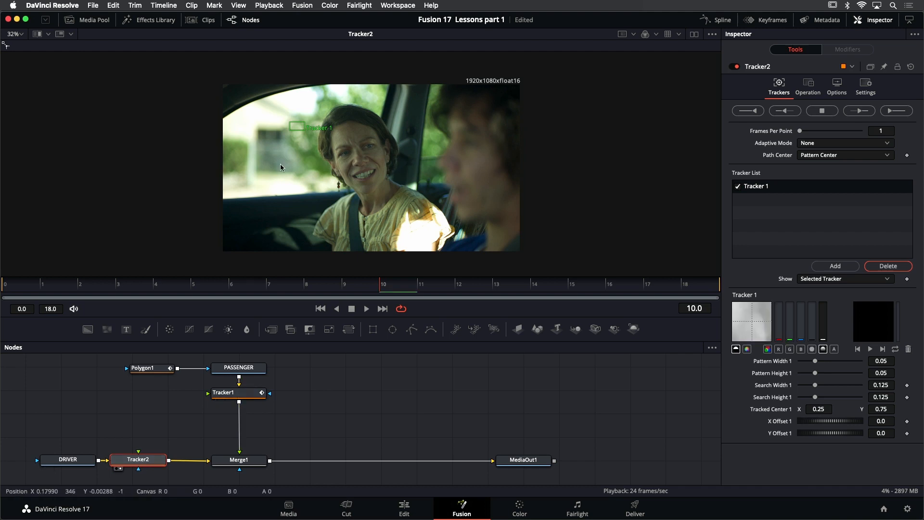
At frame 0, place Tracker 1 on the car pillar's edge above the passenger's shoulder and shrink its pattern to about 0.028 by 0.041
scroll(333, 164, "up", 2)
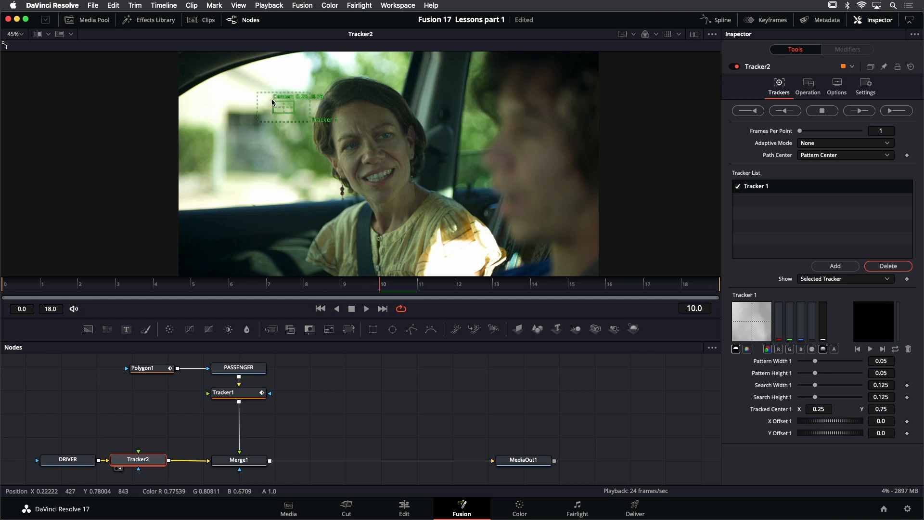
left_click(321, 309)
left_click_drag(272, 103, 449, 184)
scroll(472, 198, "up", 5)
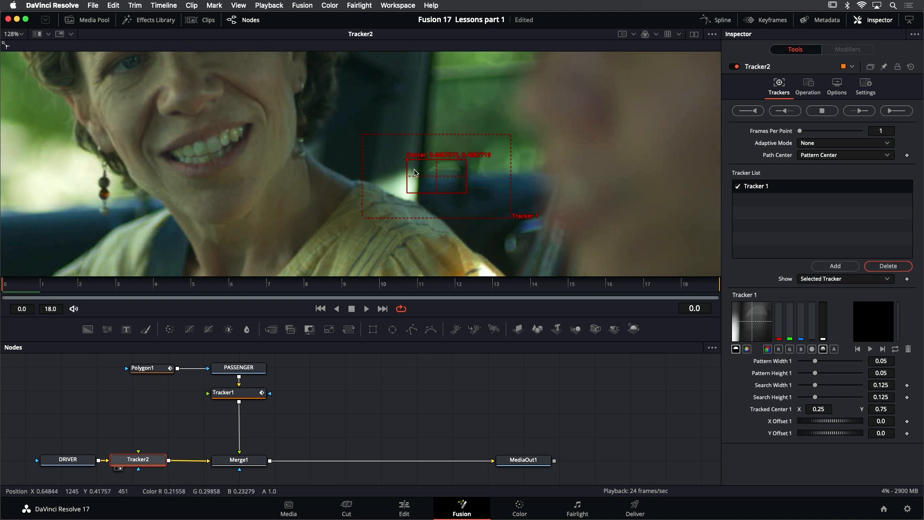
left_click_drag(407, 162, 384, 158)
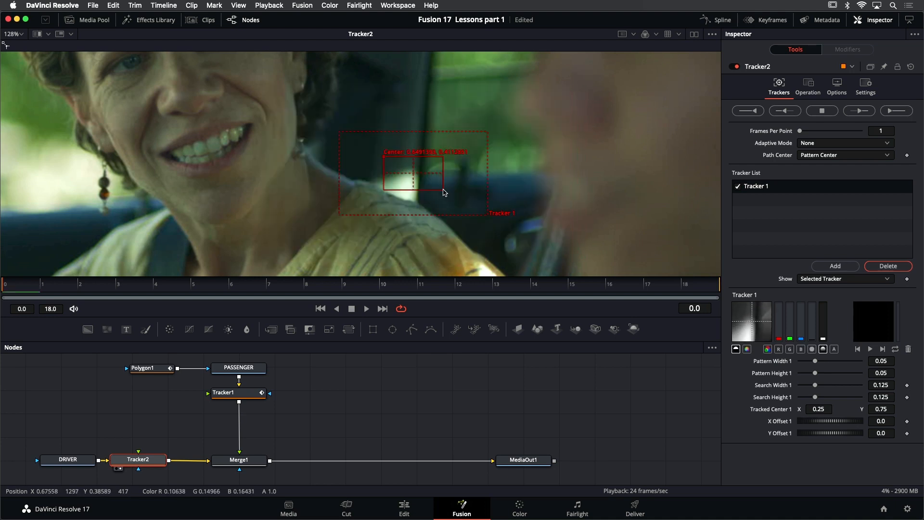
left_click_drag(443, 190, 430, 187)
left_click_drag(398, 161, 397, 158)
left_click_drag(485, 214, 473, 215)
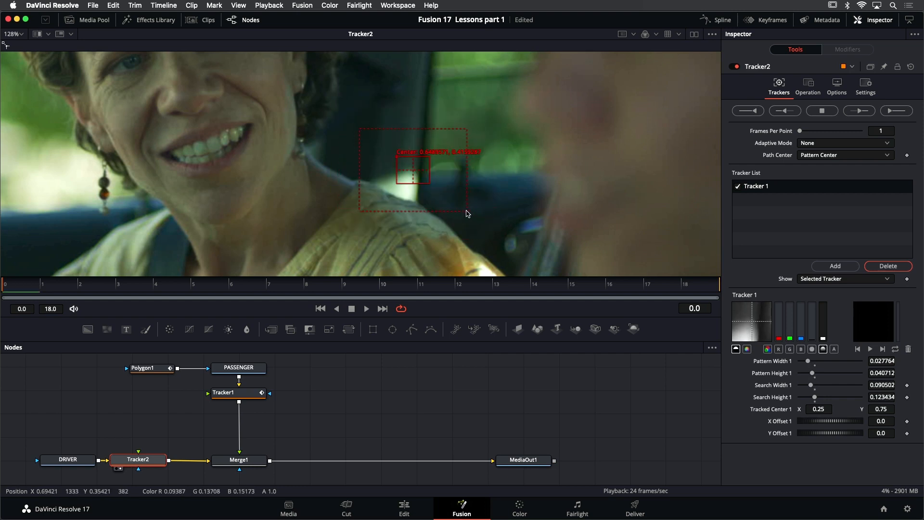
scroll(421, 194, "down", 5)
scroll(421, 197, "down", 2)
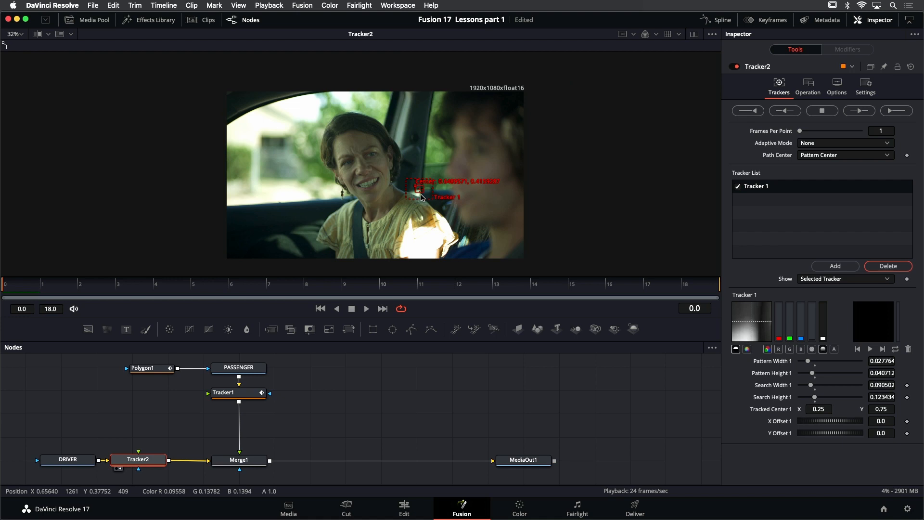
Add two more trackers to Tracker2, one on the upper car pillar and one on the door's lower reflection beside the passenger
left_click(834, 266)
left_click(835, 266)
left_click_drag(442, 132, 431, 154)
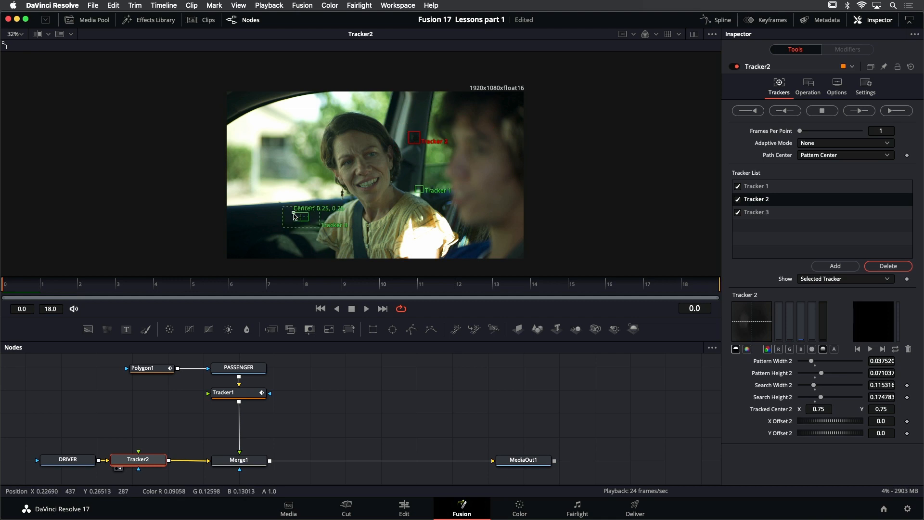
left_click_drag(295, 216, 292, 259)
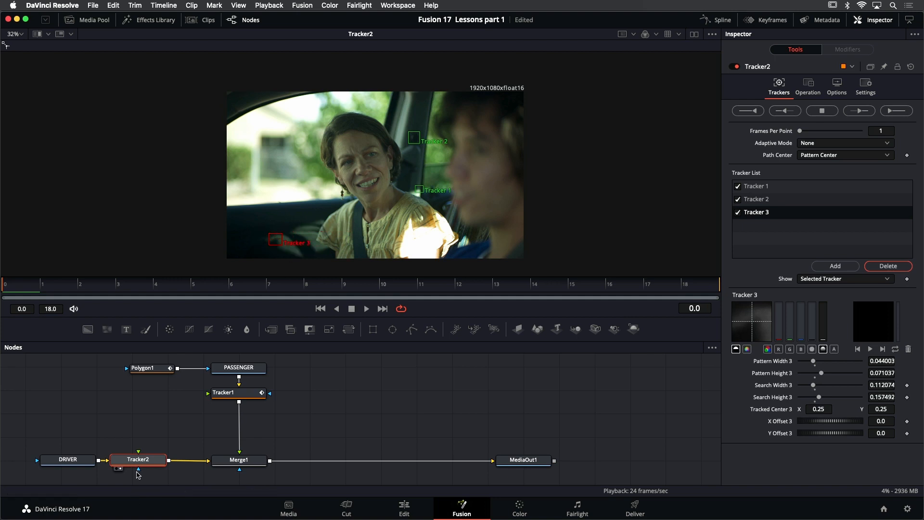
Track all three points forward through frames 0 to 18 and review the tracks, inspecting Tracker 3 up close
left_click(898, 115)
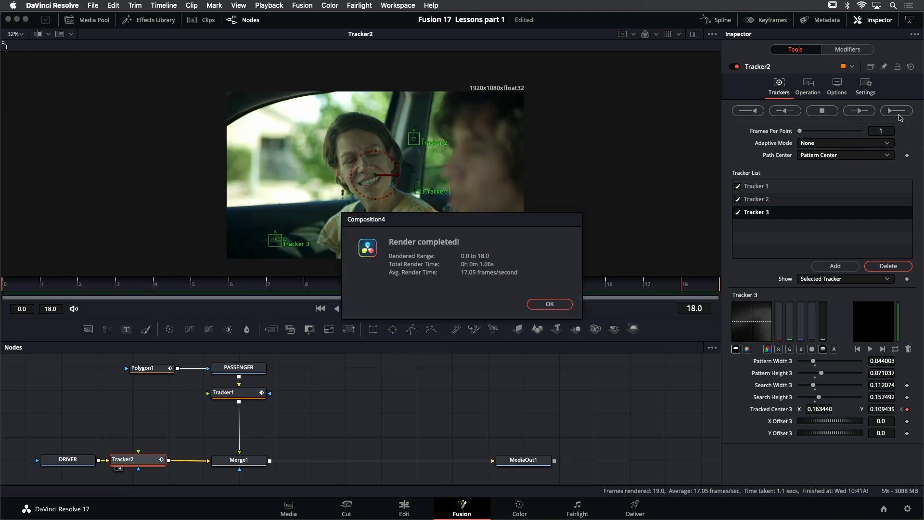
left_click(550, 304)
left_click(370, 309)
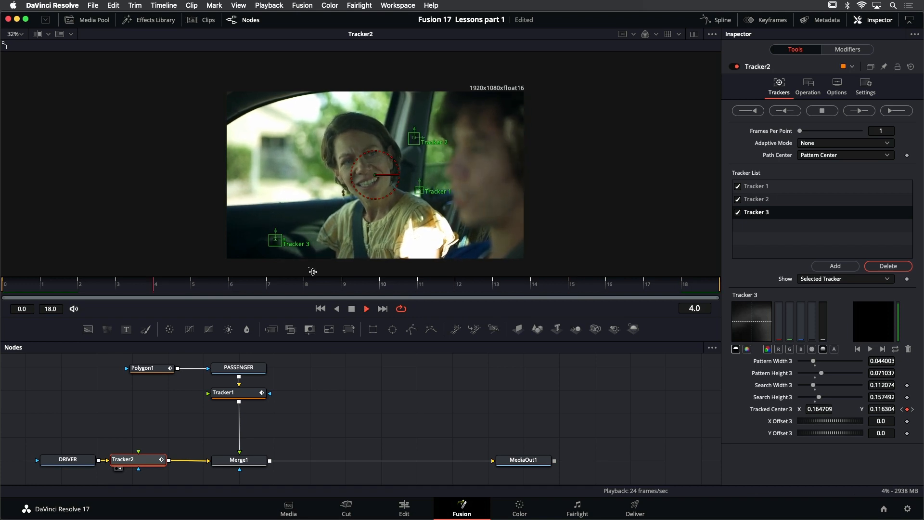
scroll(275, 241, "up", 5)
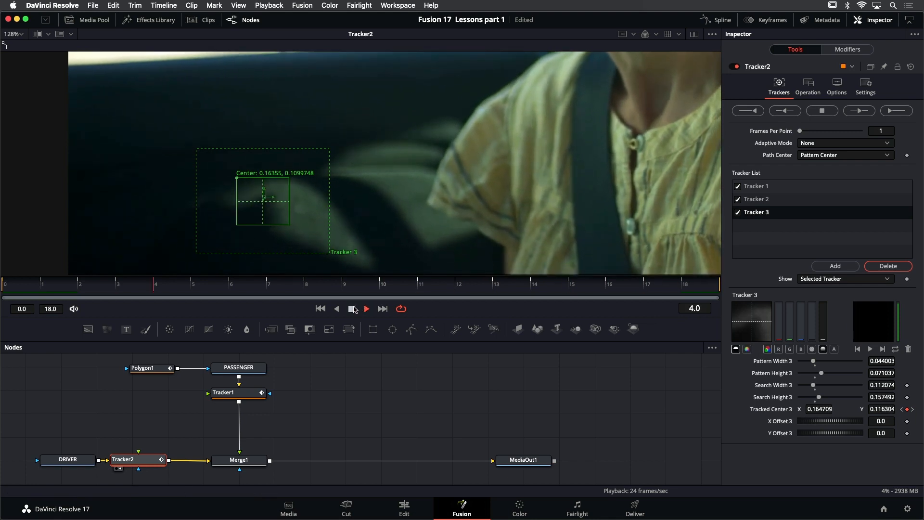
left_click(320, 309)
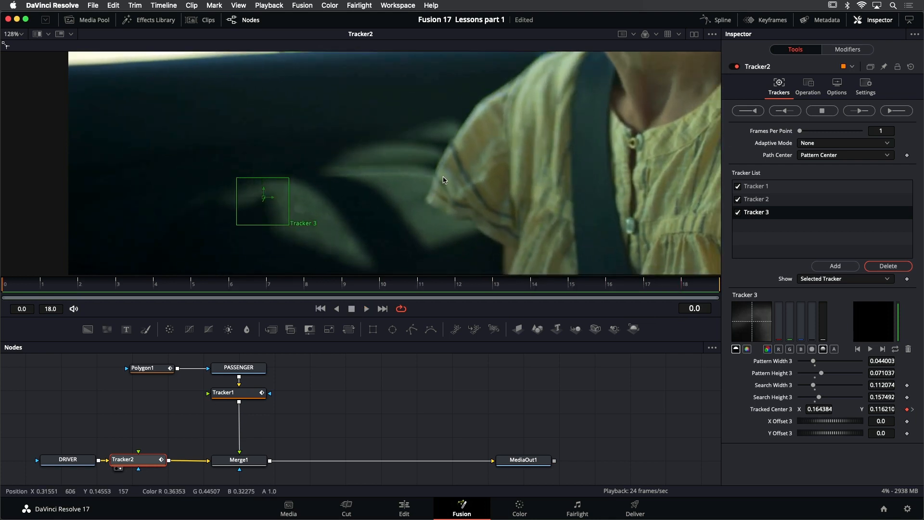
key("super+f")
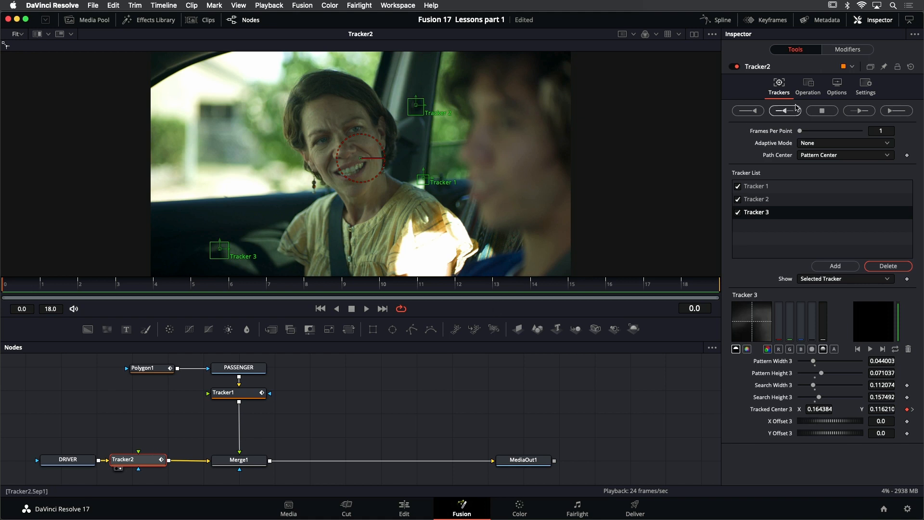
Set Tracker2's operation to Match Move and its merge to BG only to stabilize the driver footage
left_click(809, 86)
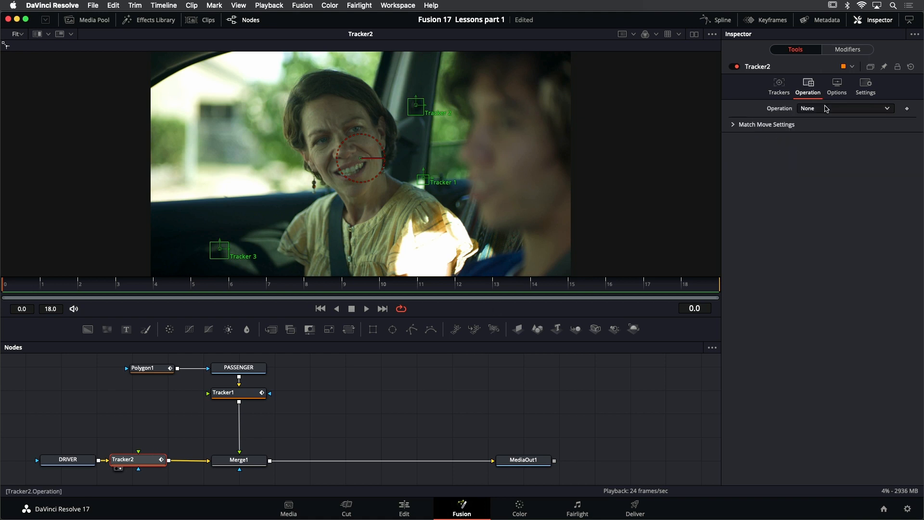
left_click(826, 109)
left_click(832, 130)
left_click(825, 122)
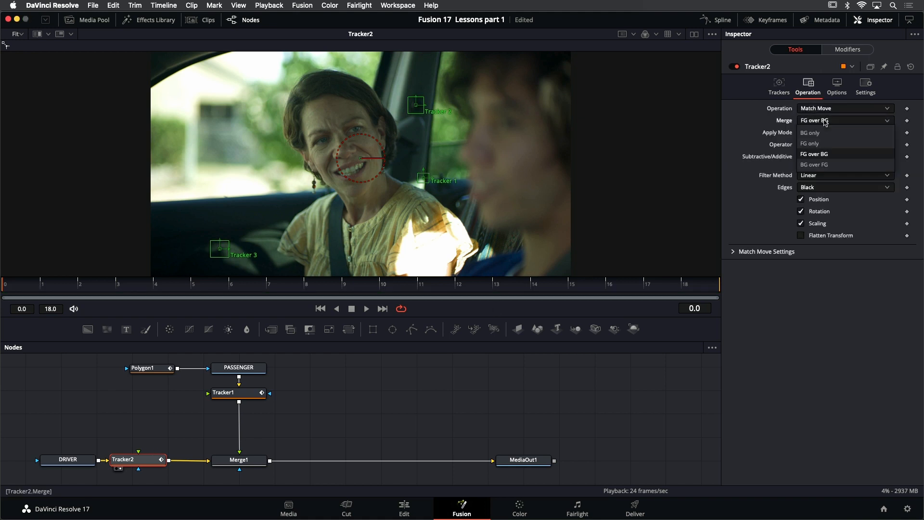
left_click(828, 133)
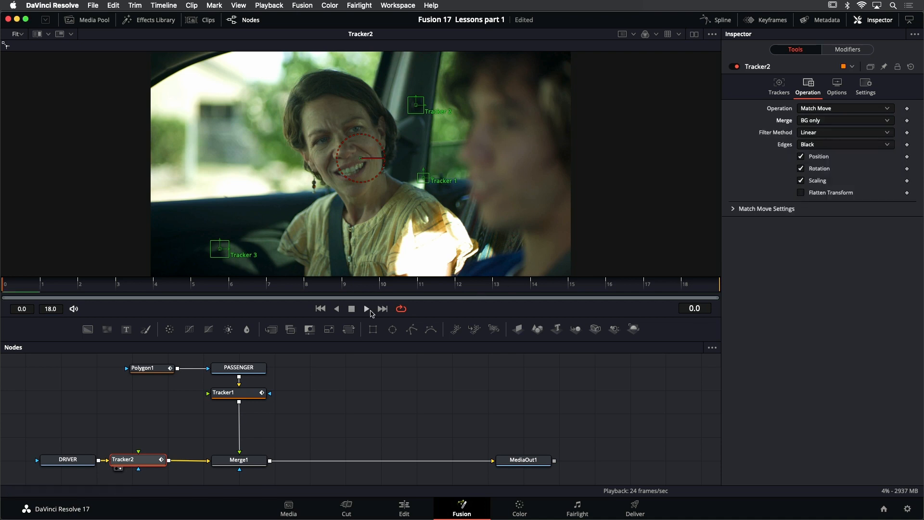
Play back the stabilized driver footage, return to frame 0, and look through Tracker2's merge options without changing them
left_click(365, 309)
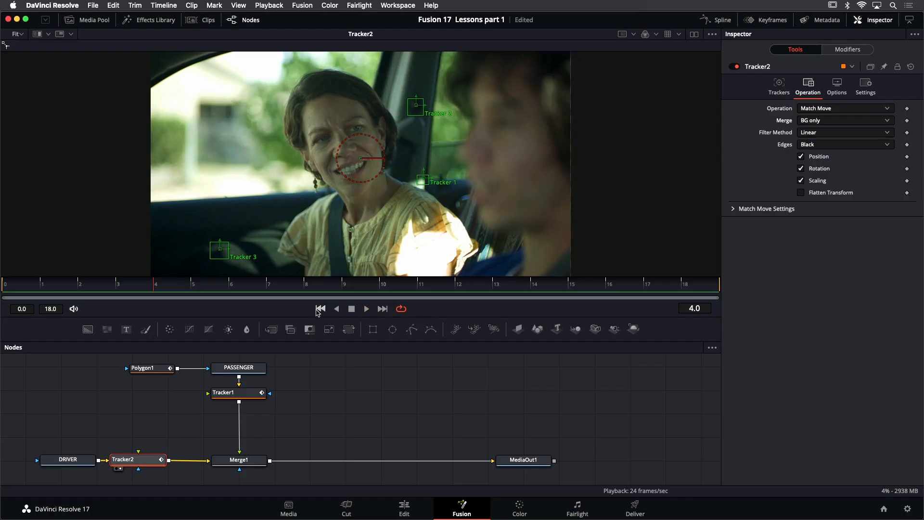
left_click(318, 310)
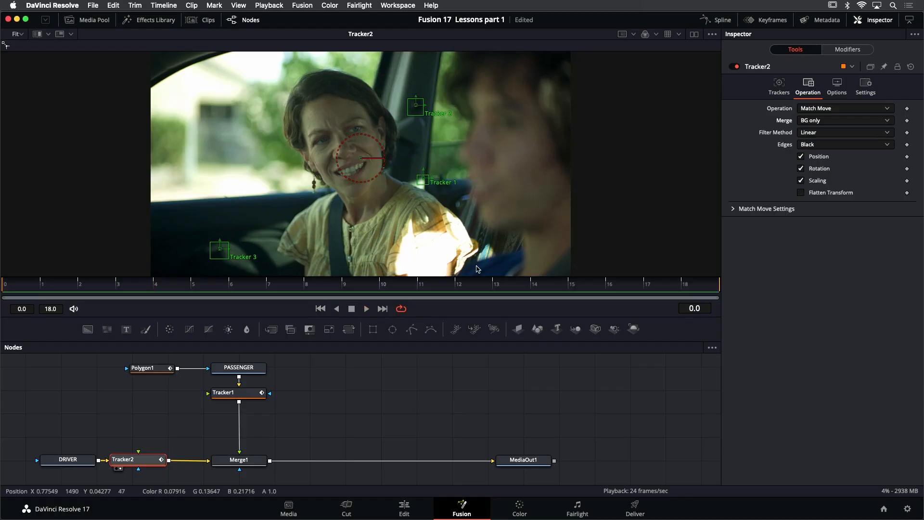
left_click(835, 123)
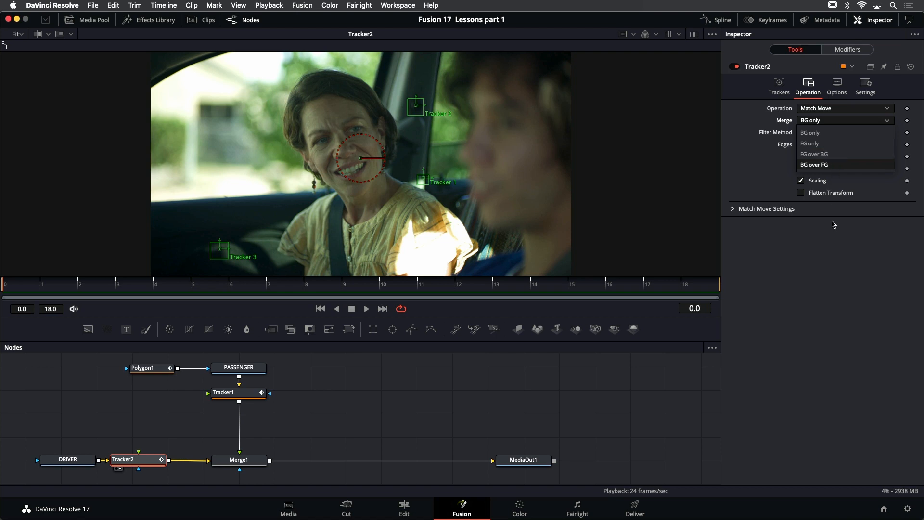
left_click(829, 268)
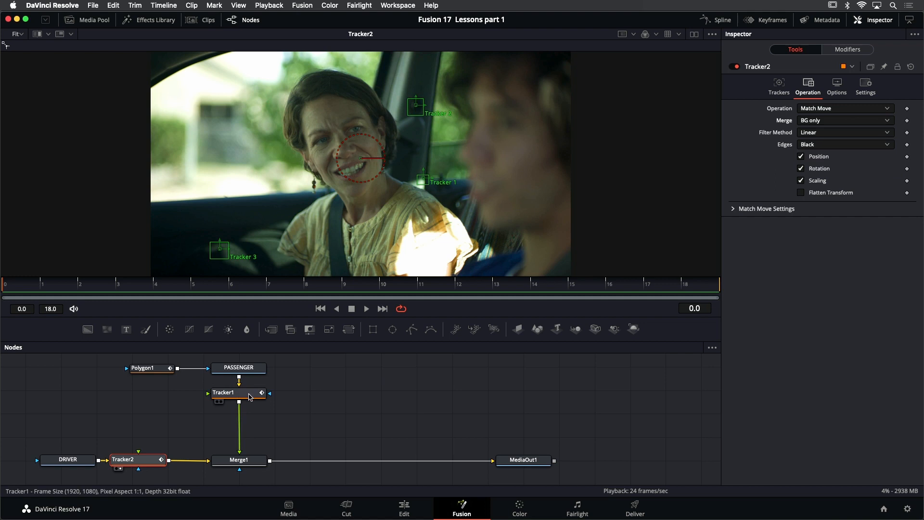
Connect Tracker1's output to Tracker2's foreground input and set Tracker2's merge to FG over BG
left_click_drag(240, 401, 138, 453)
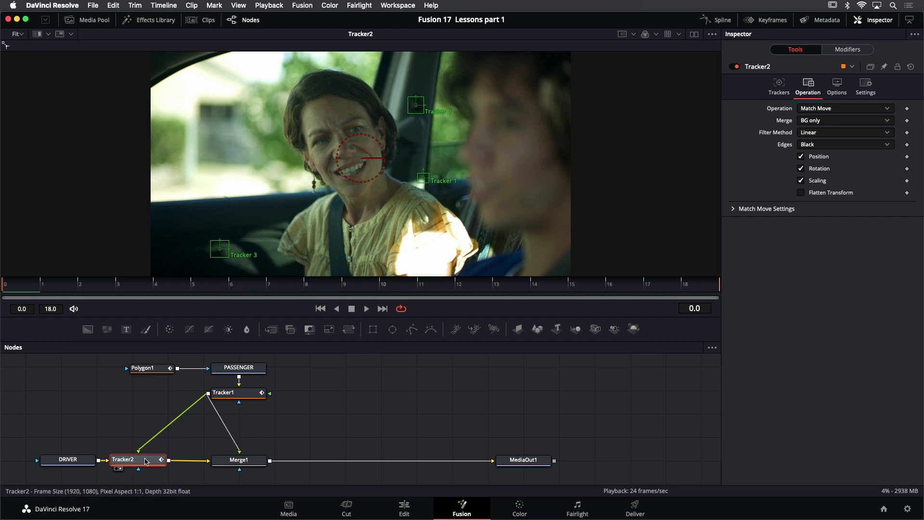
left_click(826, 121)
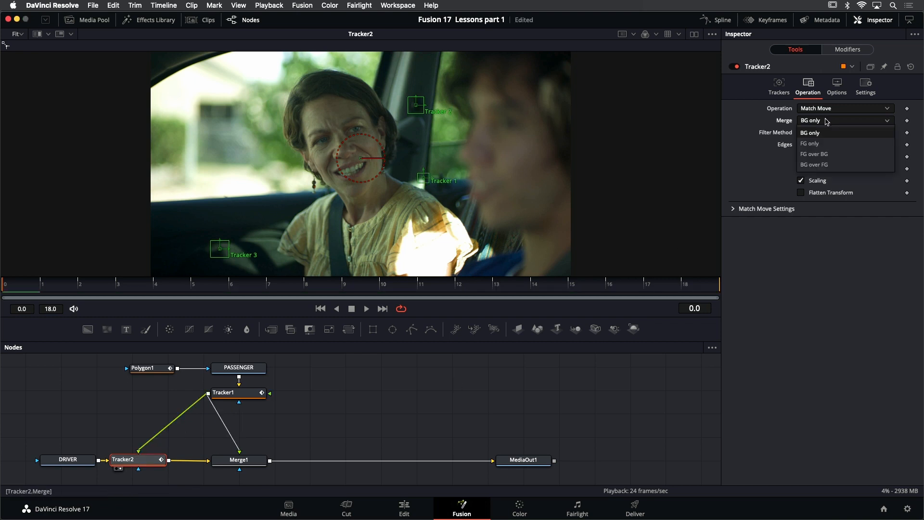
left_click(829, 155)
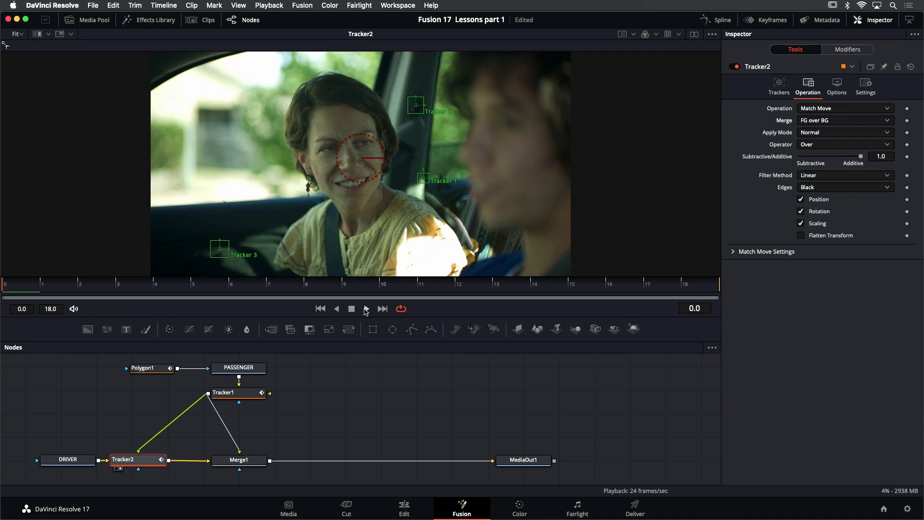
Play back the match-moved composite of passenger and driver, stop it, and return to frame 0
left_click(367, 309)
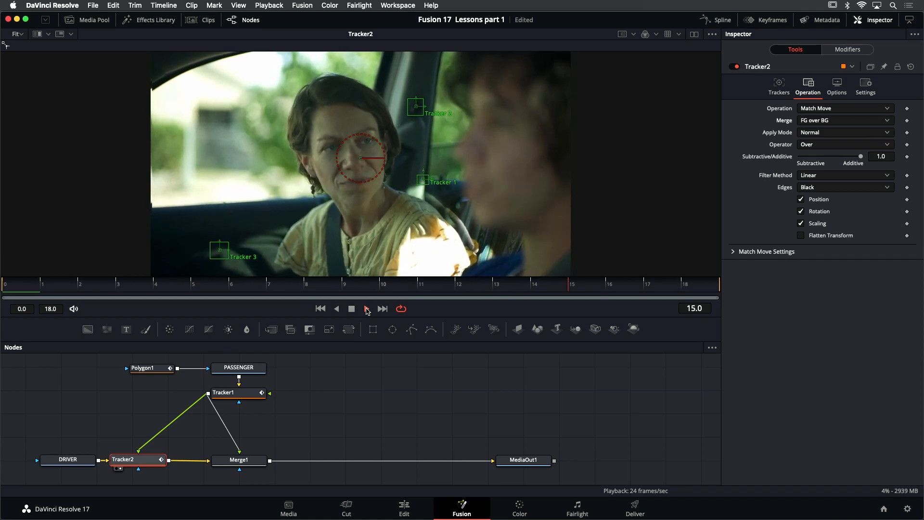
left_click(367, 308)
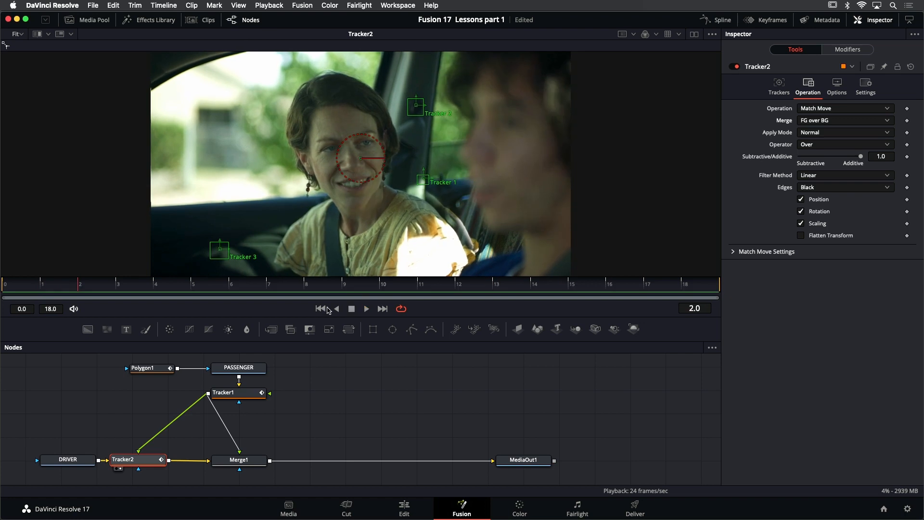
left_click(320, 309)
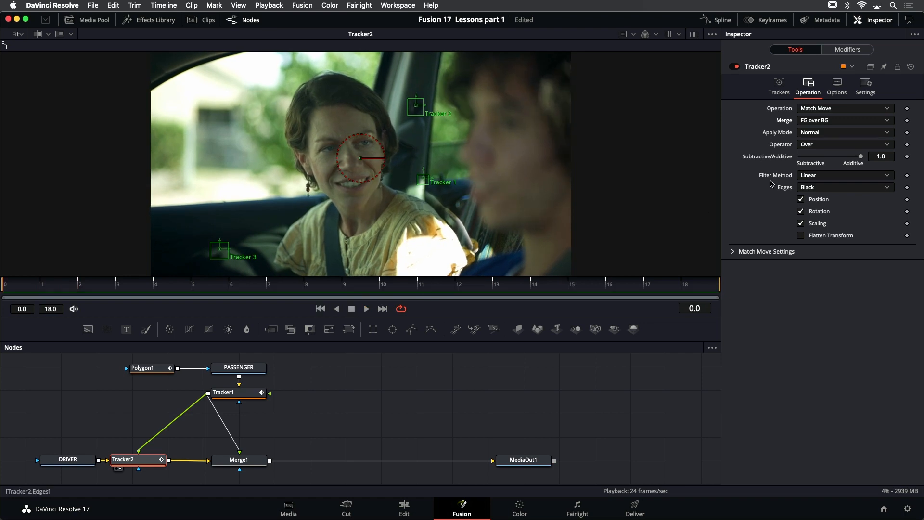
Preview the passenger alone by playing Tracker2 with merge set to FG only, restore FG over BG, stop playback and return to frame 0
left_click(847, 121)
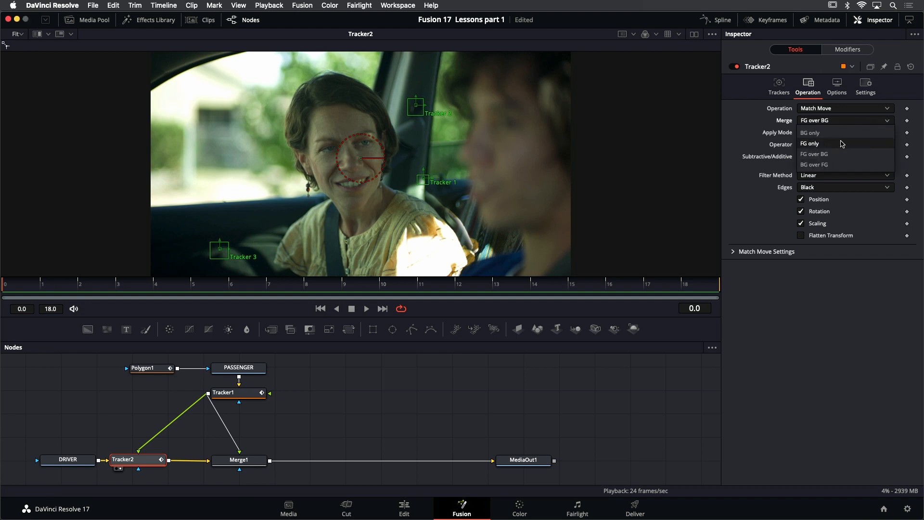
left_click(837, 140)
left_click(367, 309)
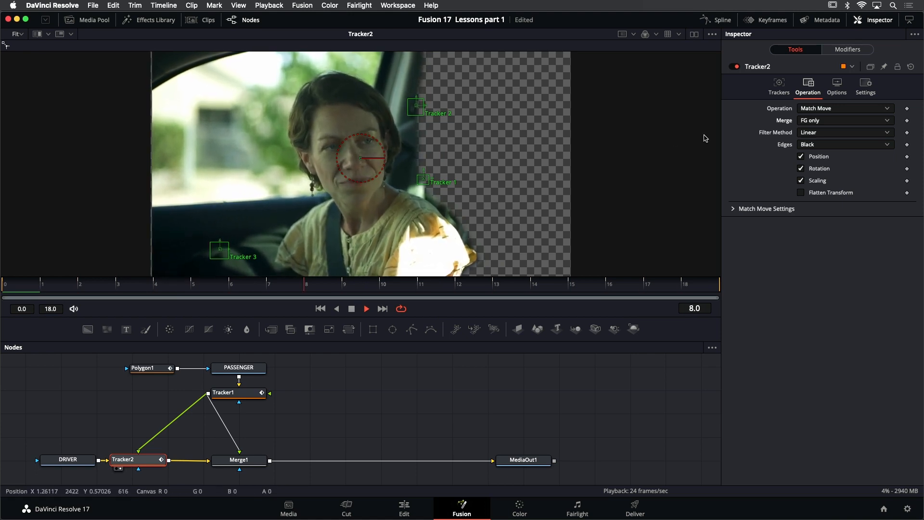
left_click(828, 121)
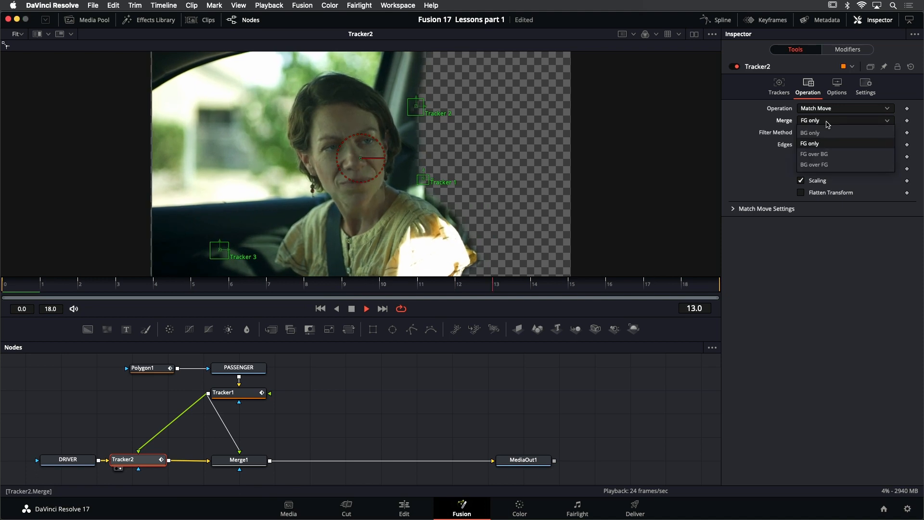
left_click(829, 154)
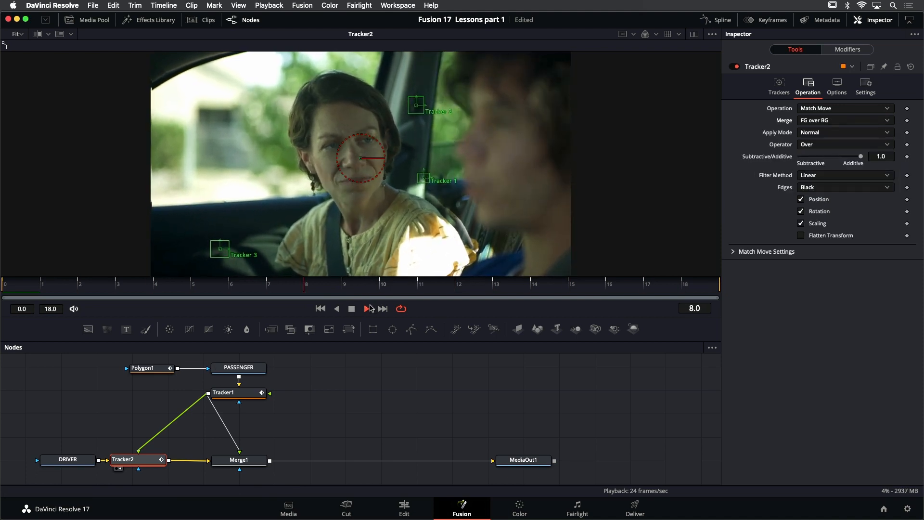
left_click(351, 308)
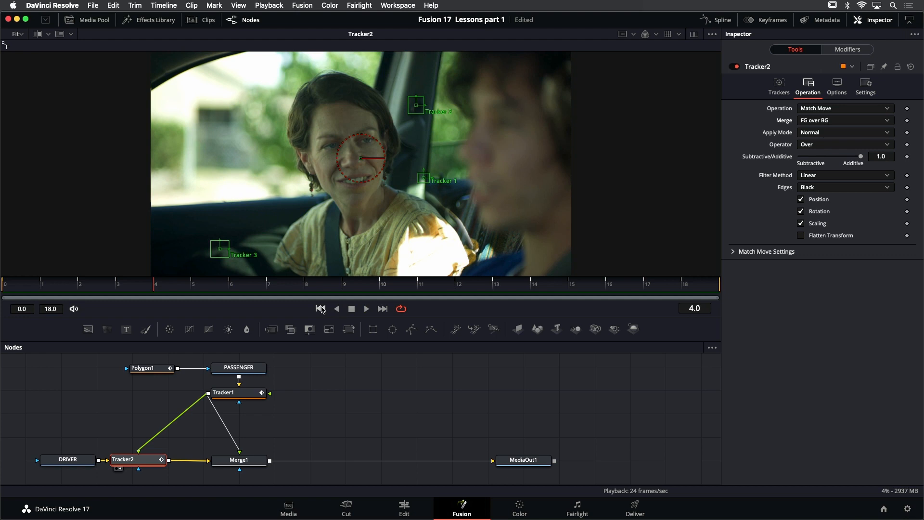
left_click(320, 308)
Delete the redundant Merge1 node and place Tracker2 directly below Tracker1, in line between DRIVER and MediaOut1
left_click(250, 461)
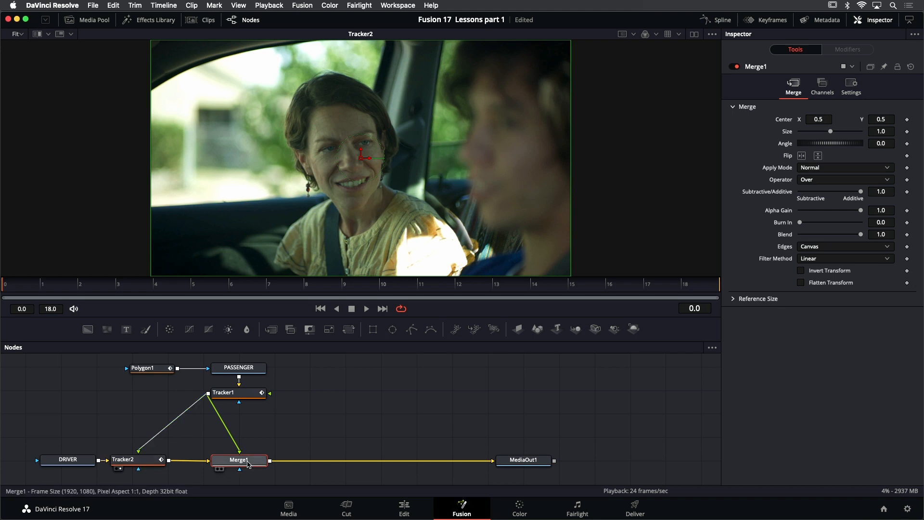
key("Delete")
left_click_drag(150, 466, 251, 467)
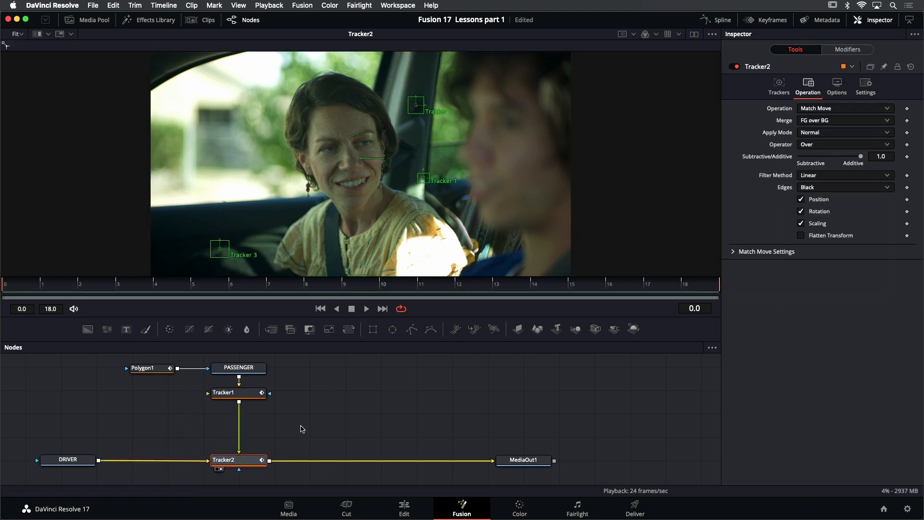
left_click(313, 416)
left_click(238, 462)
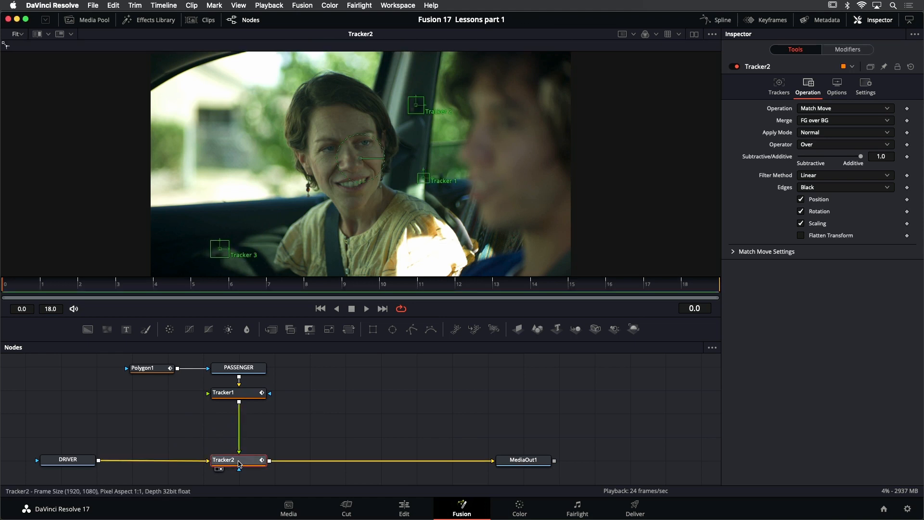
Enlarge the viewer slightly, play back the Tracker2 composite, and stop playback
left_click_drag(412, 318, 411, 324)
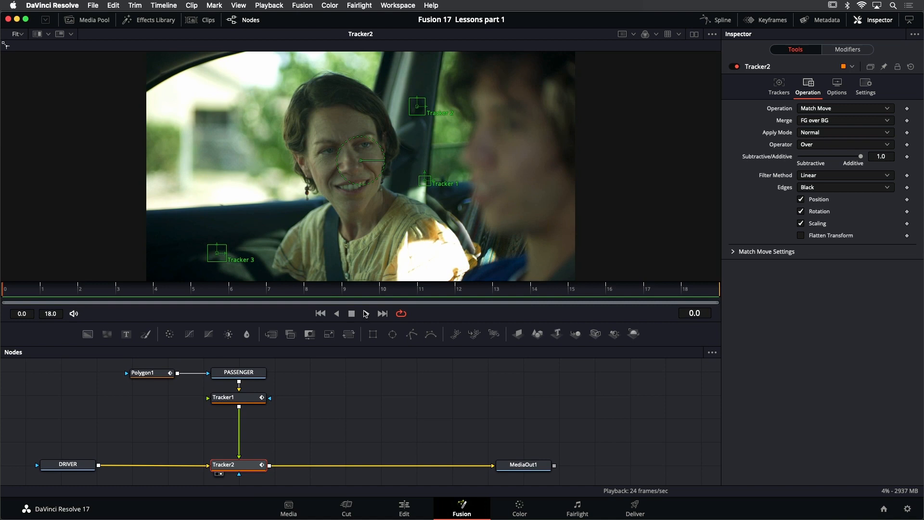
left_click(366, 313)
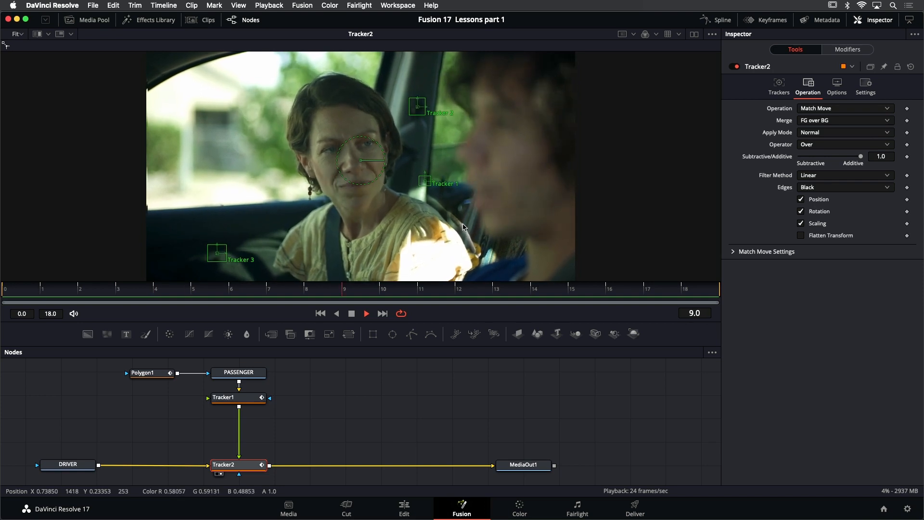
left_click(352, 314)
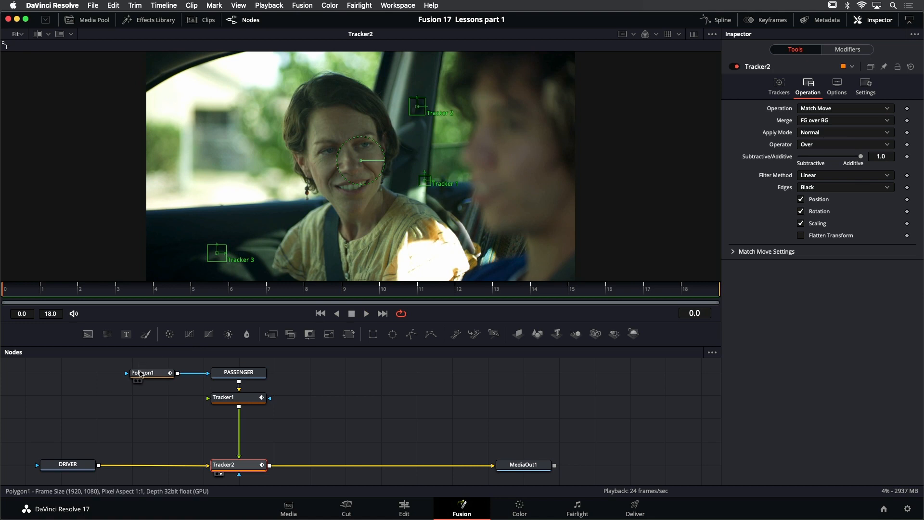
Go to Polygon1's shape keyframe at frame 3 and reshape the mask edge beside the passenger's shoulder and along the window pillar
left_click(140, 374)
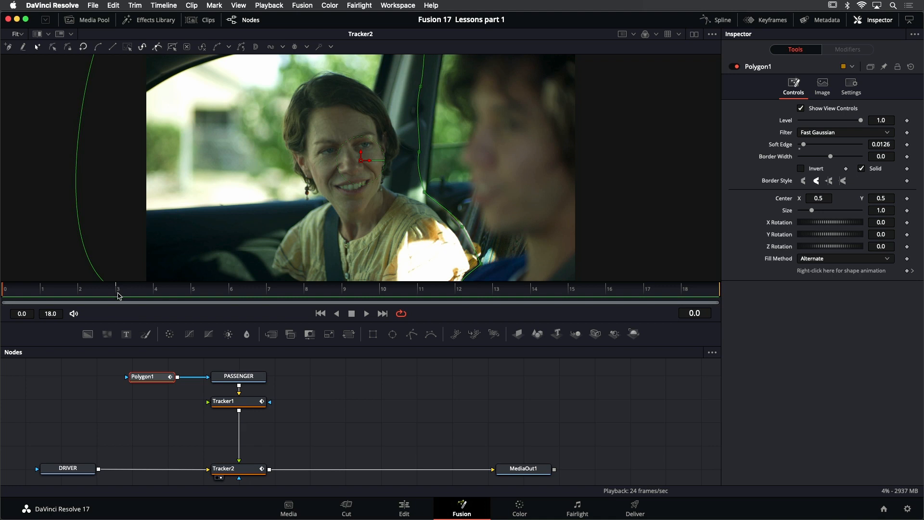
left_click(912, 271)
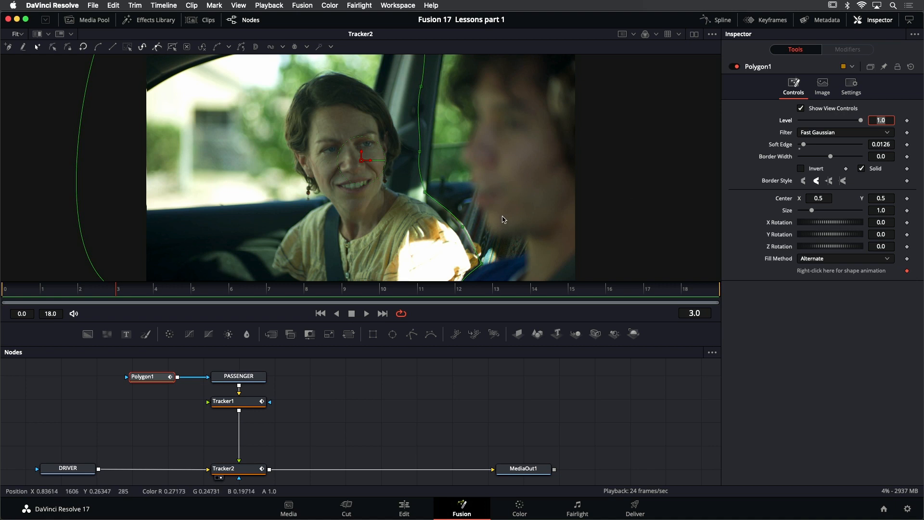
left_click_drag(494, 203, 464, 193)
key("equal")
left_click(447, 199)
left_click_drag(486, 271, 499, 259)
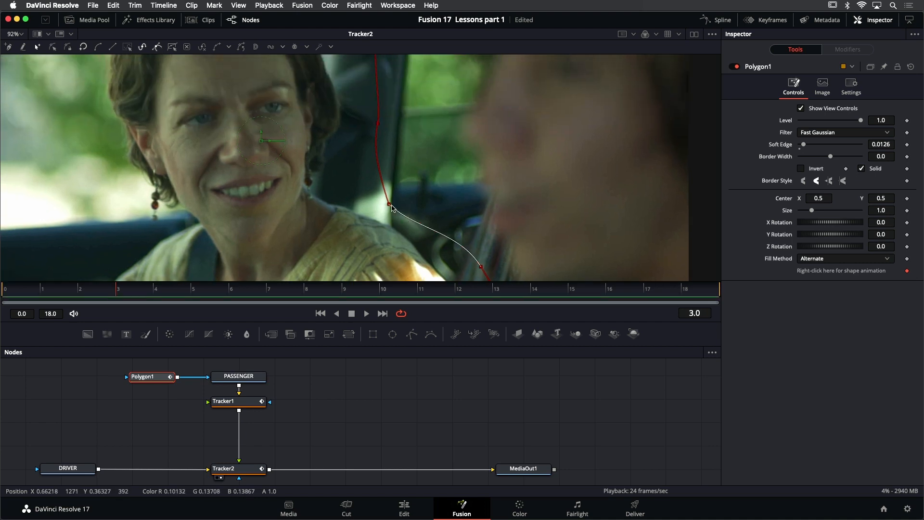
left_click_drag(394, 206, 401, 197)
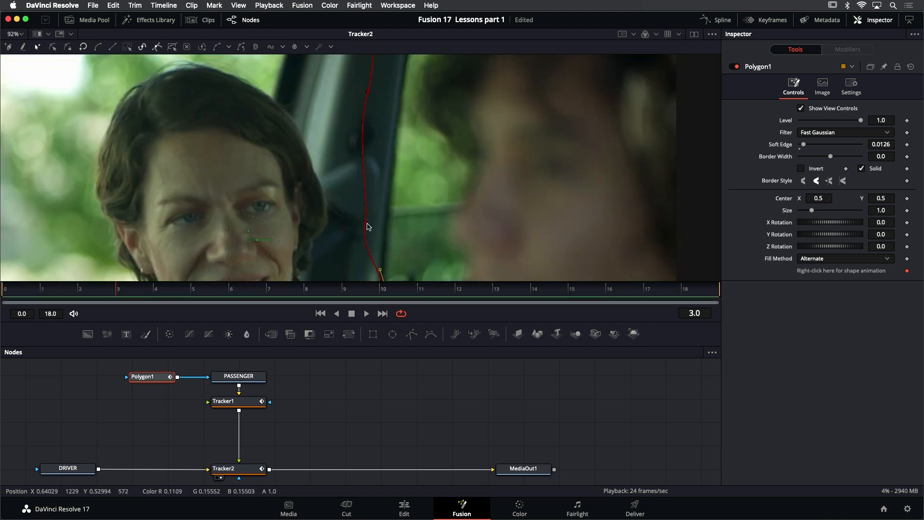
left_click_drag(369, 226, 373, 224)
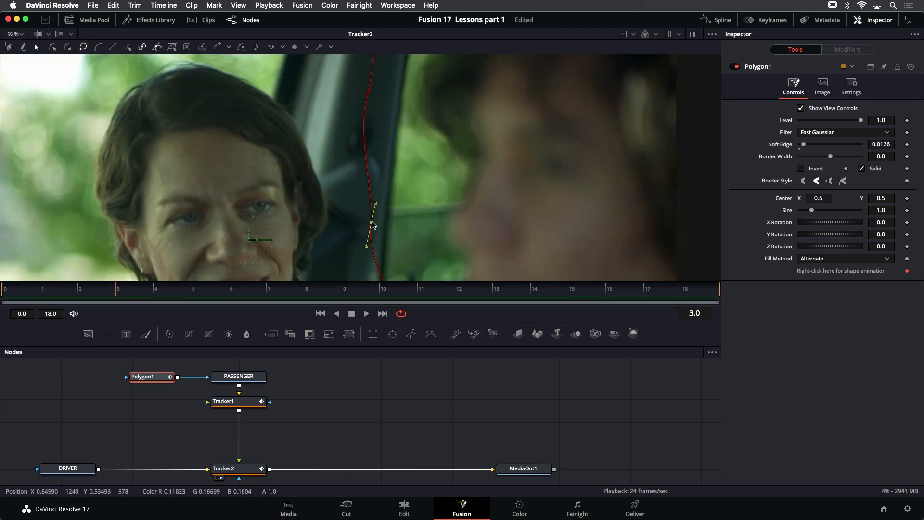
left_click_drag(432, 235, 435, 239)
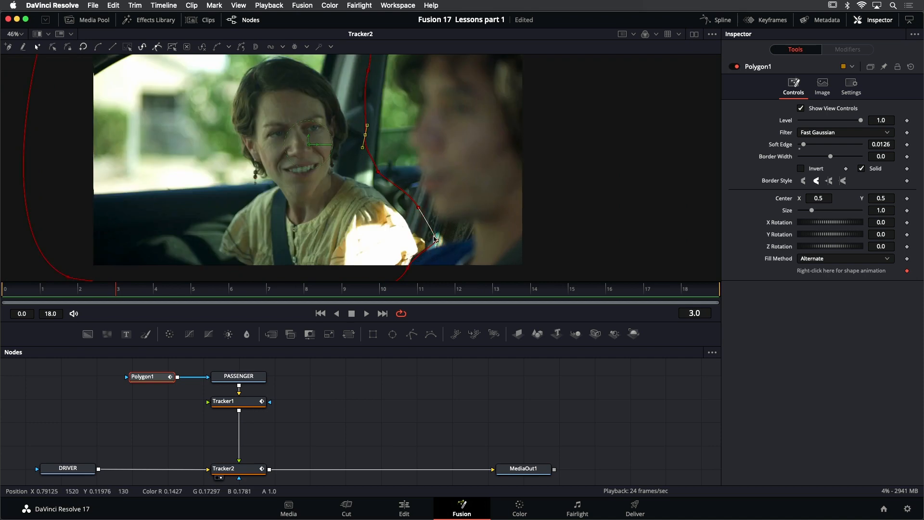
Play back the composite with the mask outline displayed, stop playback, and return to frame 0
left_click(367, 313)
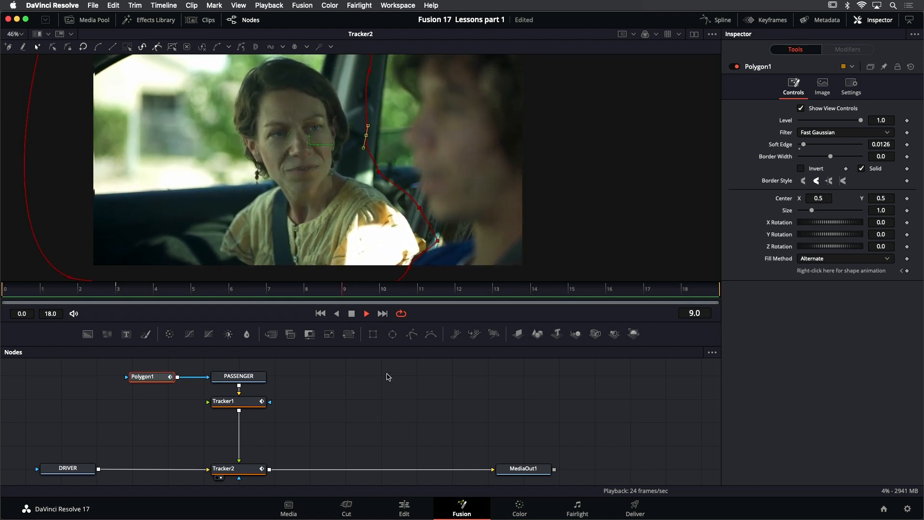
left_click(352, 313)
left_click(320, 313)
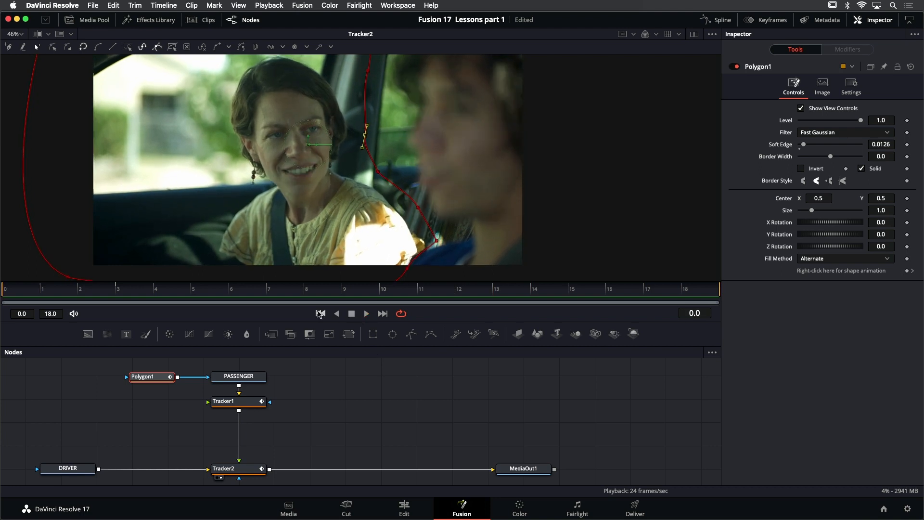
Deselect Polygon1 and play back the composite without overlays, examining the seam between passenger and driver up close
scroll(408, 194, "down", 2)
left_click_drag(408, 194, 393, 201)
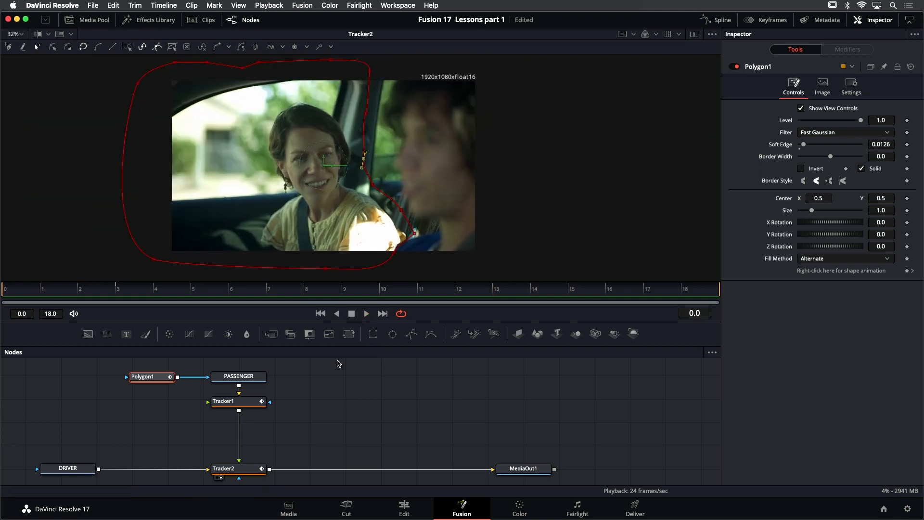
left_click(362, 391)
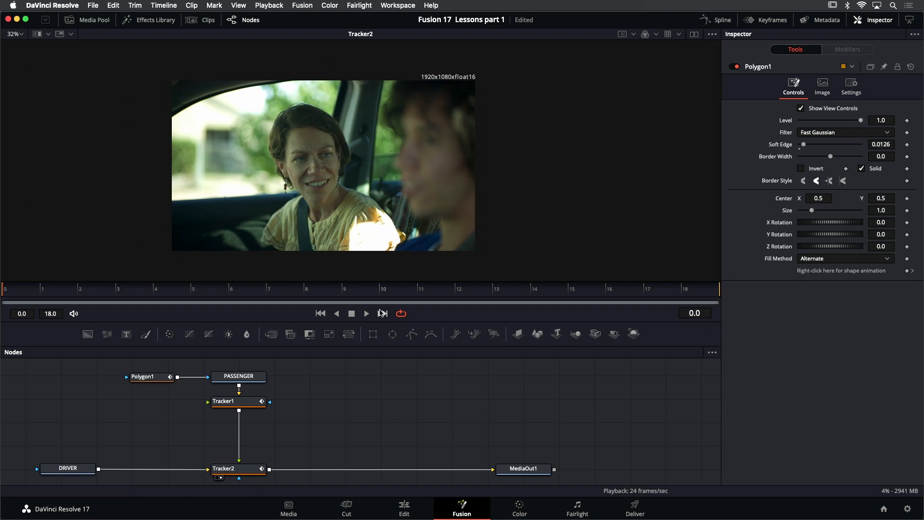
left_click(367, 313)
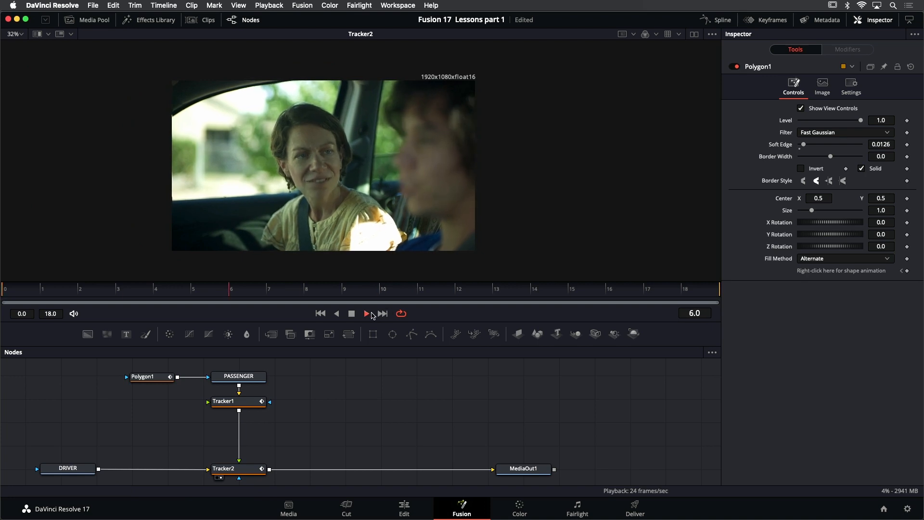
scroll(403, 236, "up", 3)
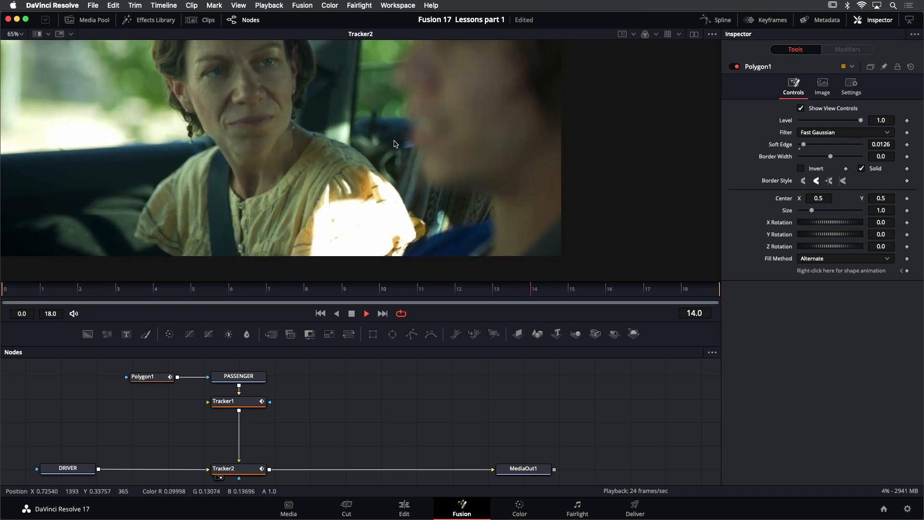
key("space")
scroll(359, 159, "down", 2)
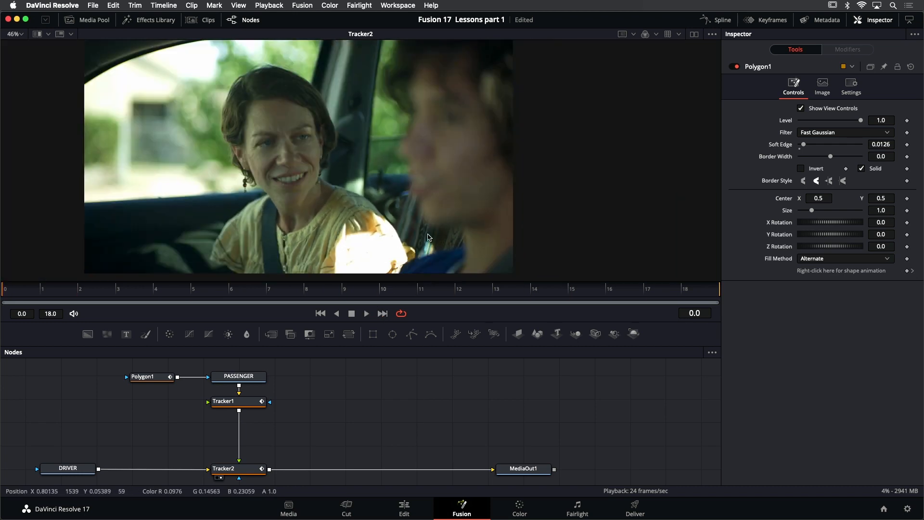
Refine Polygon1's mask points at frame 0 beside the passenger's shoulder and the base of the window pillar, and save the project
scroll(390, 218, "up", 2)
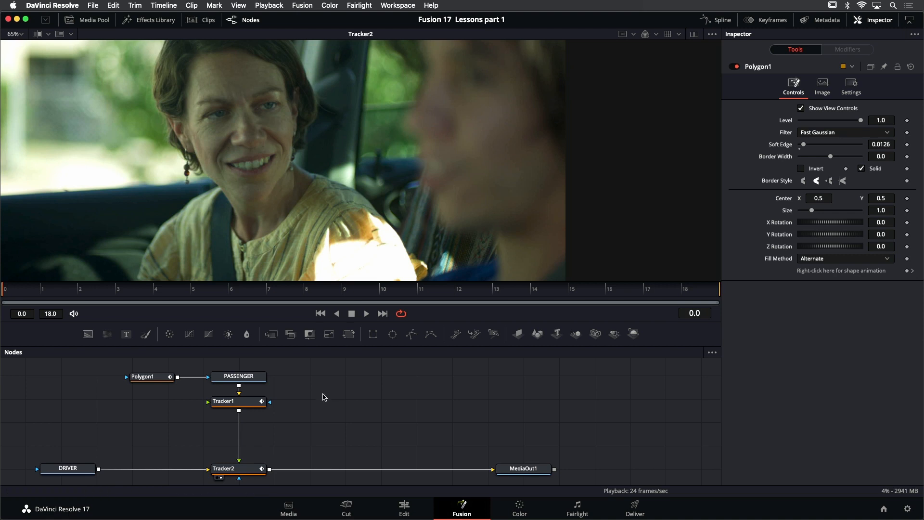
left_click(157, 377)
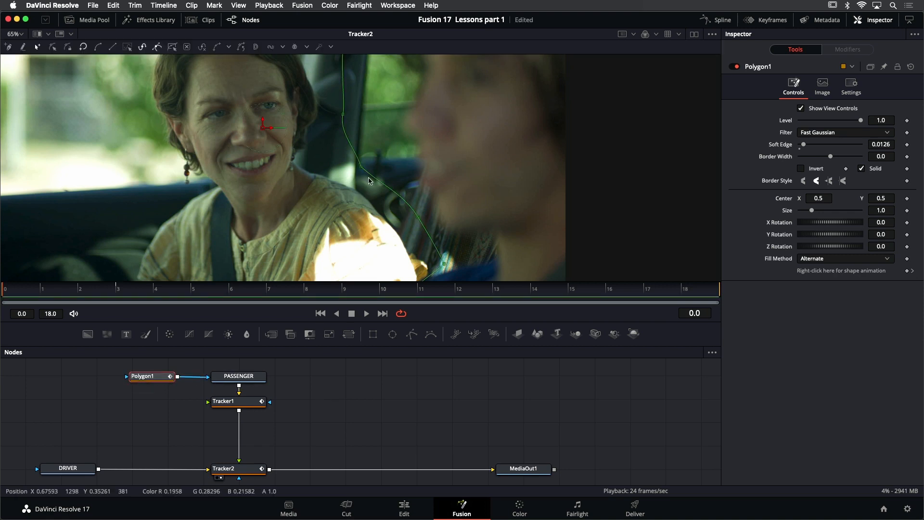
left_click_drag(419, 217, 425, 232)
mouse_move(444, 268)
left_mouse_down()
mouse_move(453, 253)
mouse_move(426, 269)
left_mouse_up()
left_click_drag(454, 259, 444, 264)
mouse_move(362, 167)
left_mouse_down()
mouse_move(379, 133)
mouse_move(345, 162)
mouse_move(378, 128)
mouse_move(350, 164)
mouse_move(370, 132)
mouse_move(370, 154)
left_mouse_up()
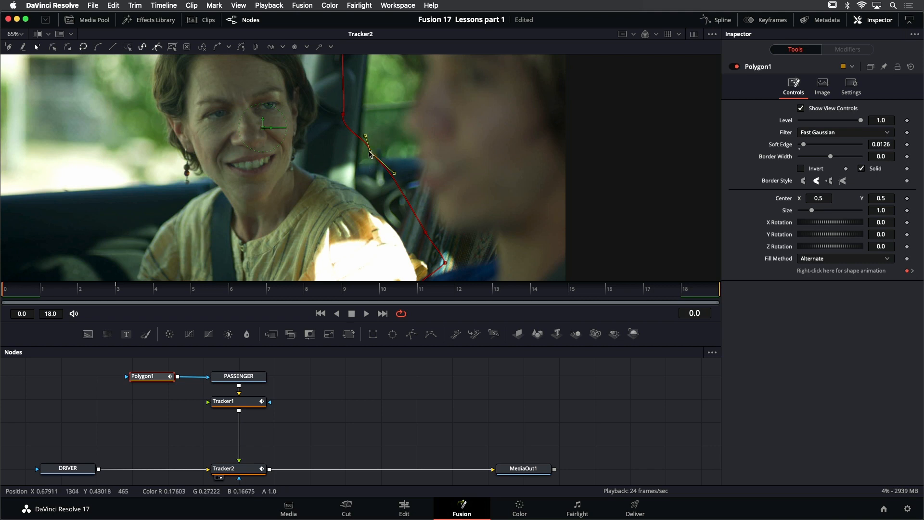
left_click_drag(370, 154, 354, 165)
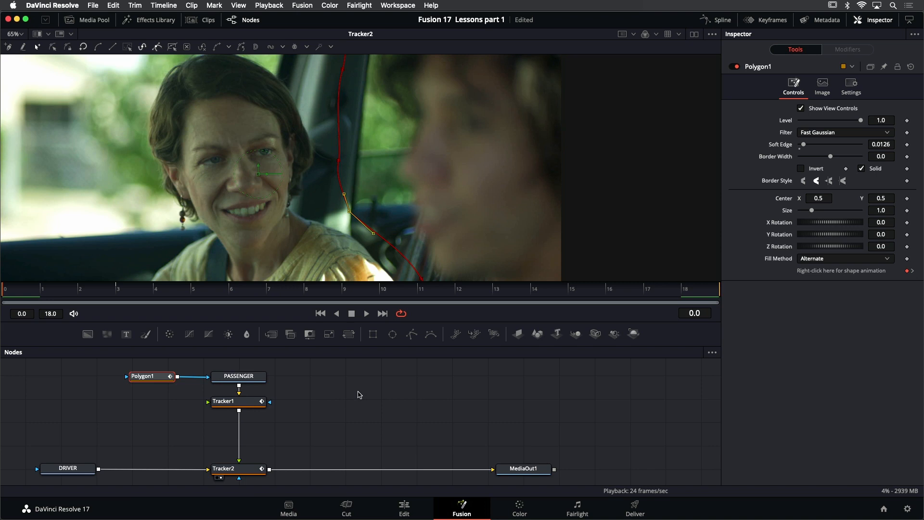
key("super+s")
Add a Transform (Xf) node directly after Tracker1 in the passenger branch
left_click_drag(325, 389, 336, 389)
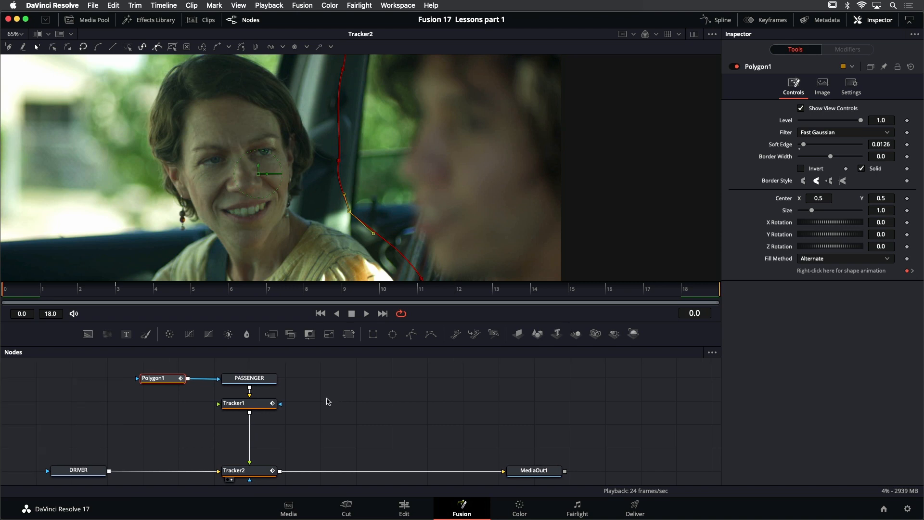
left_click(260, 408)
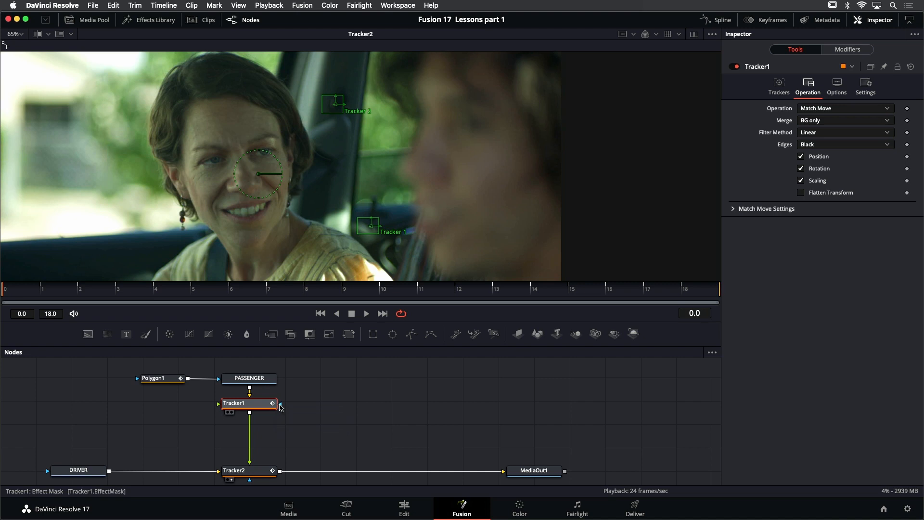
key("shift+space")
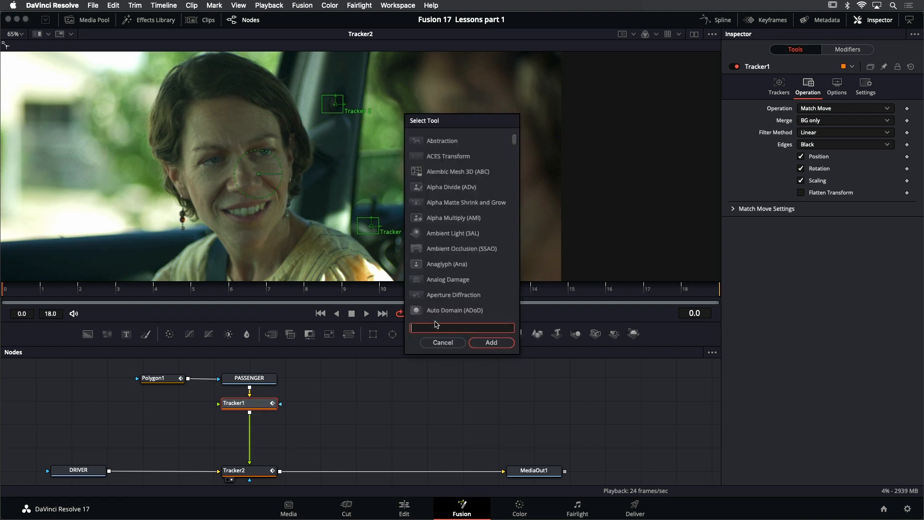
type("trans")
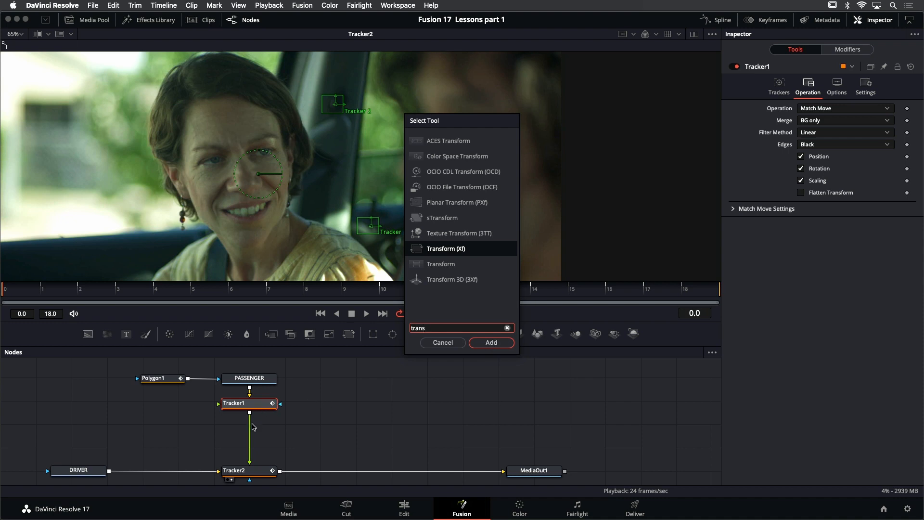
left_click(491, 342)
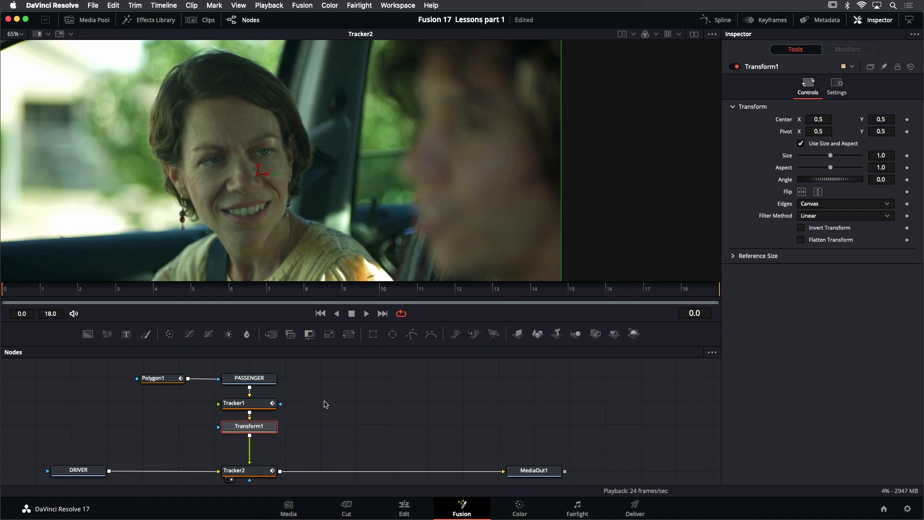
Set up a split wipe comparison with the DRIVER clip as A and Transform1 as B, fitted to the viewer
left_click_drag(450, 214, 533, 213)
key("ctrl+f")
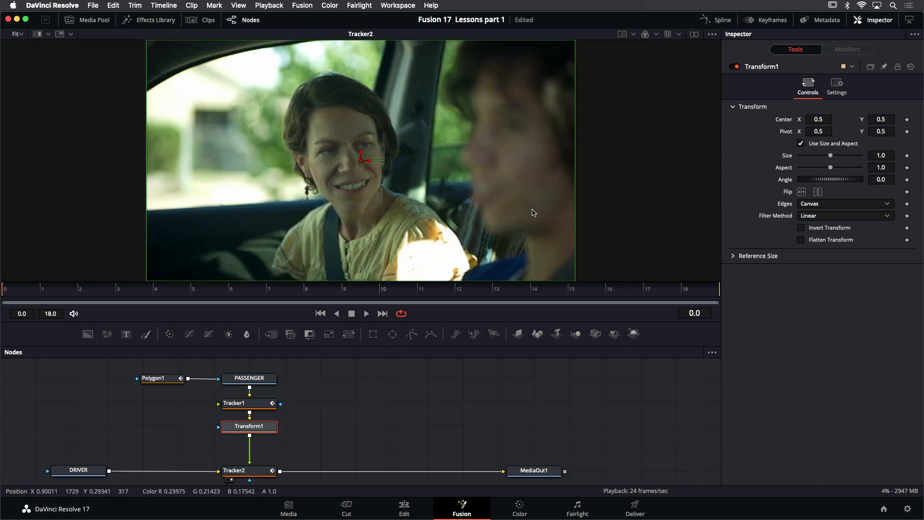
left_click(37, 34)
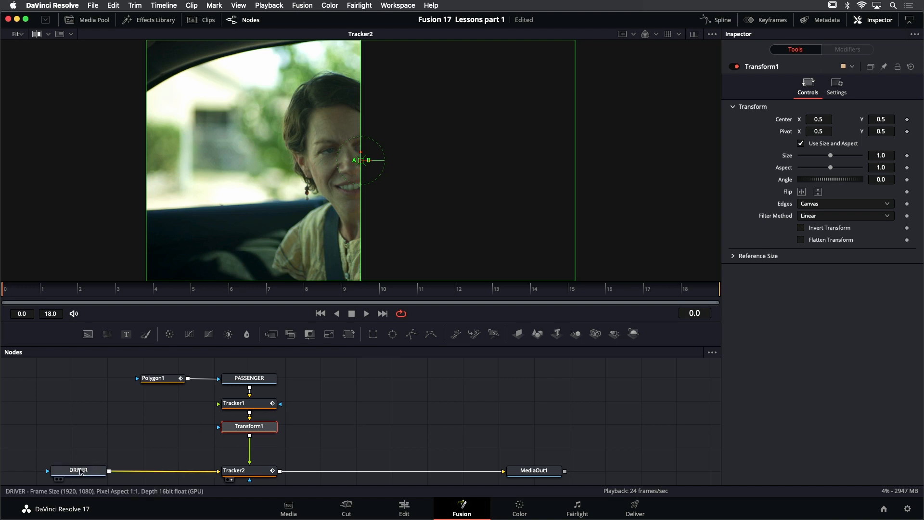
left_click_drag(79, 470, 232, 167)
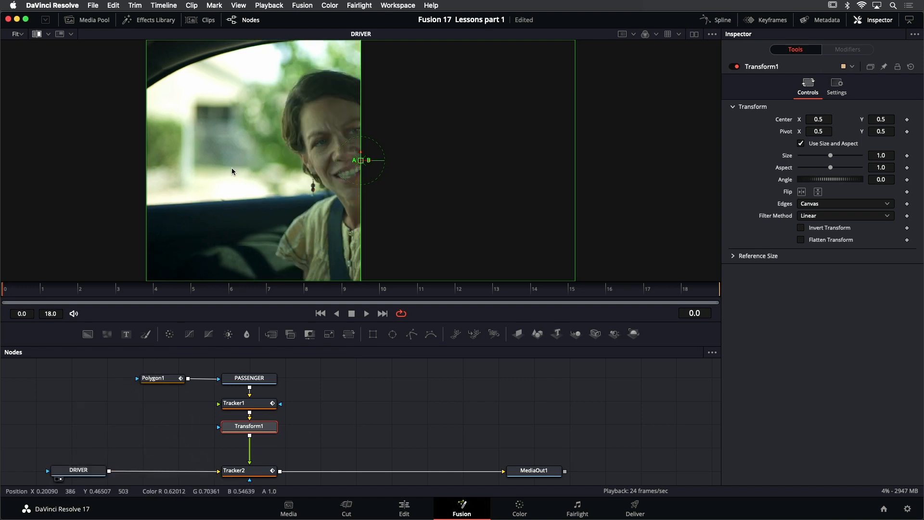
mouse_move(259, 427)
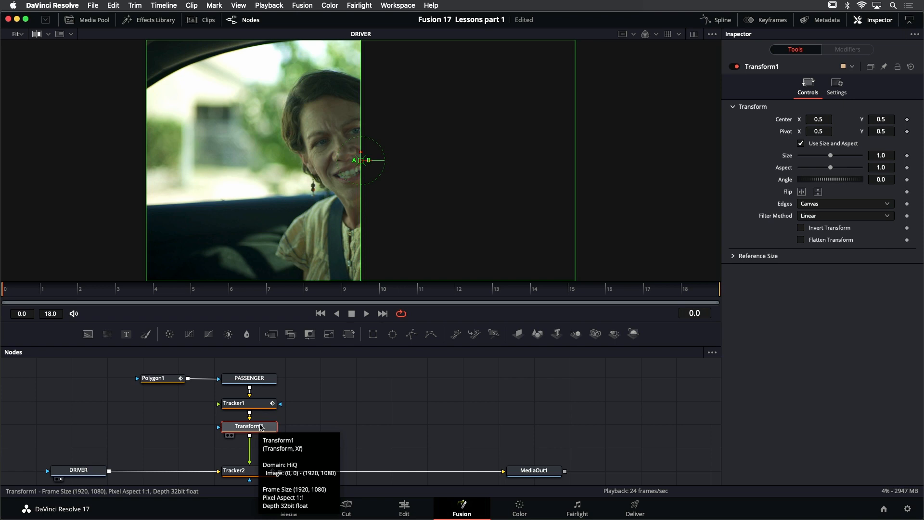
left_click_drag(260, 427, 462, 140)
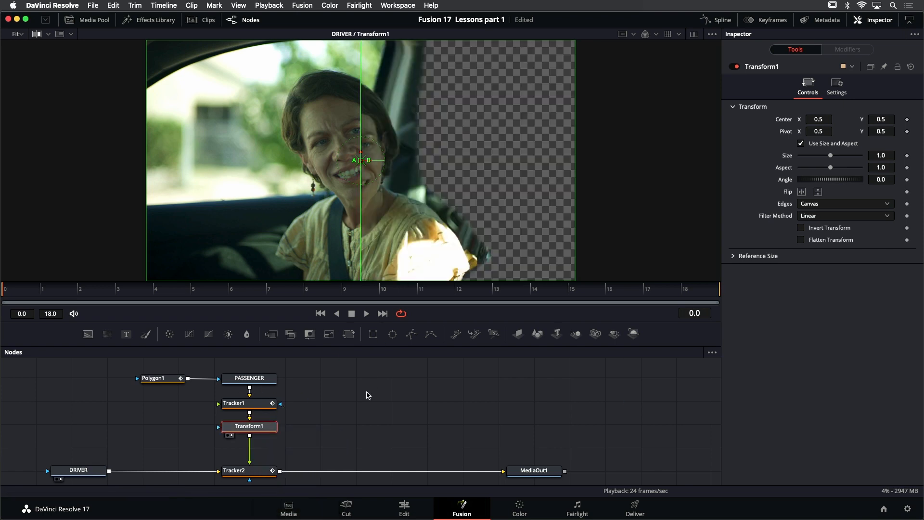
Sweep the wipe divider across the passenger to compare the alignment of the DRIVER clip with Transform1
left_click_drag(361, 160, 328, 165)
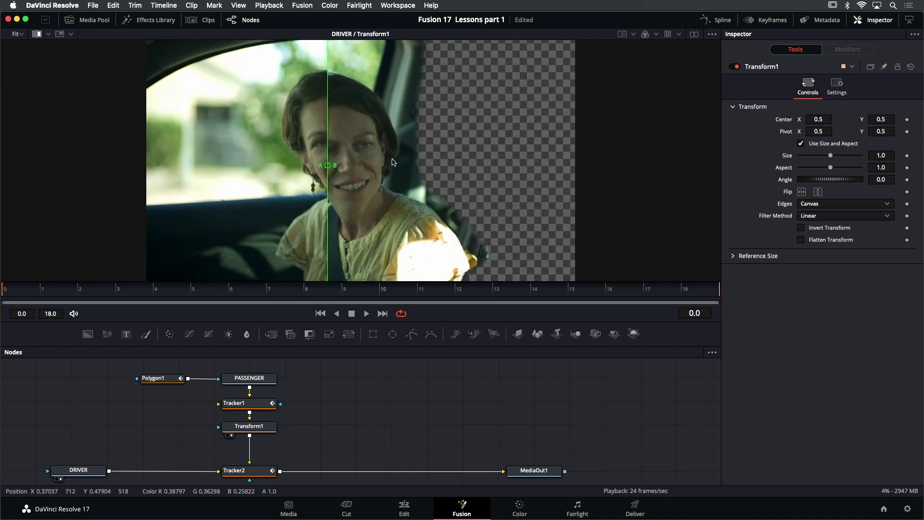
left_click_drag(392, 162, 159, 168)
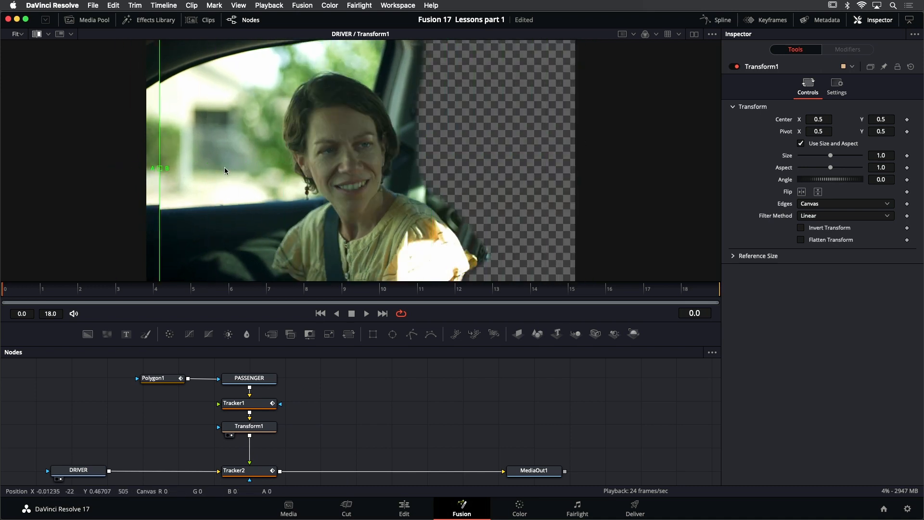
left_click_drag(224, 170, 248, 167)
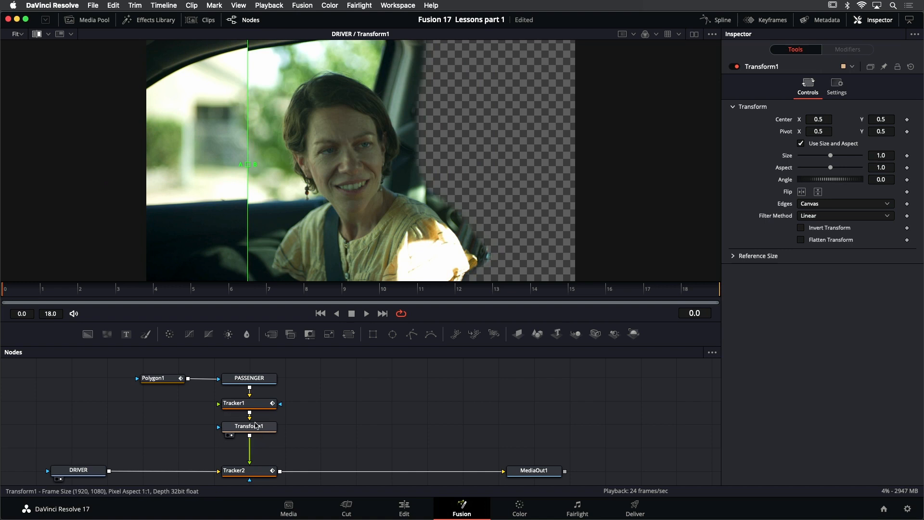
Align Transform1 to the DRIVER clip by raising its center Y to about 0.52 and setting its size to 0.993, checking with the wipe
left_click(249, 426)
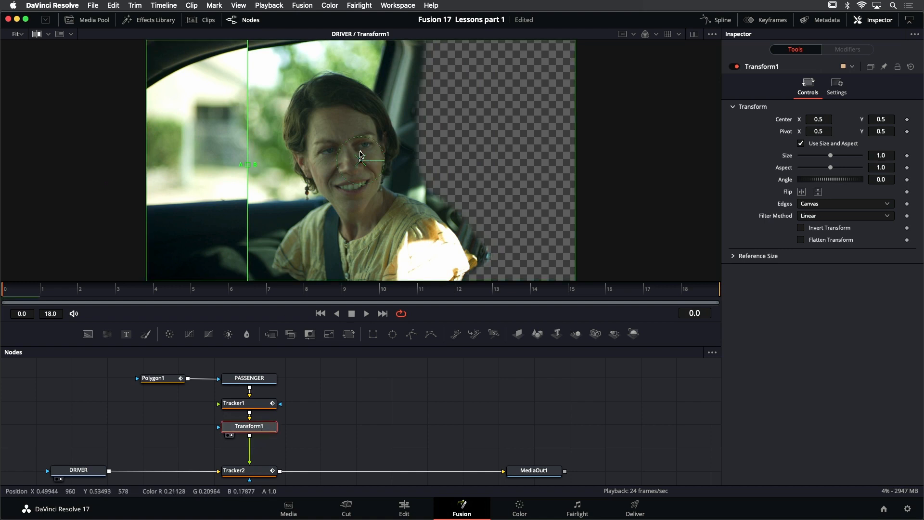
left_click_drag(360, 150, 360, 150)
left_click_drag(248, 165, 169, 155)
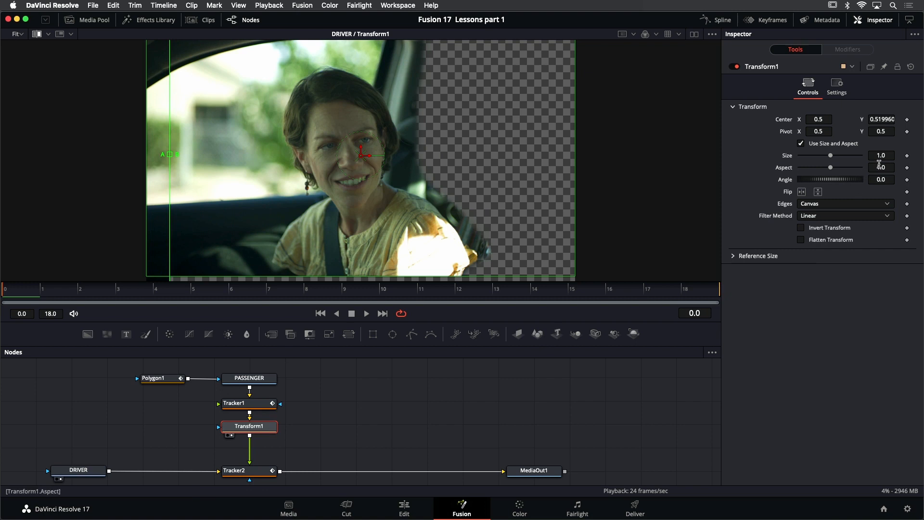
left_click_drag(888, 155, 834, 158)
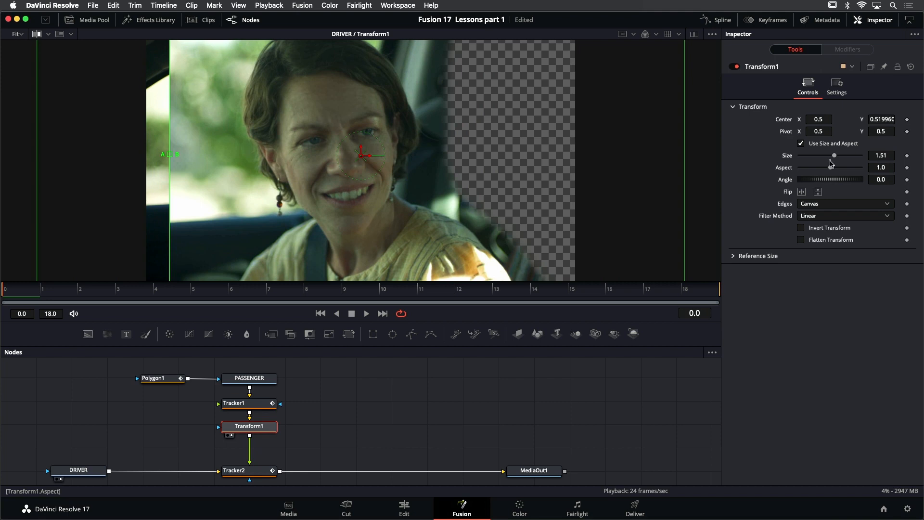
left_click_drag(888, 154, 620, 190)
left_click_drag(170, 155, 75, 136)
left_click_drag(19, 138, 369, 139)
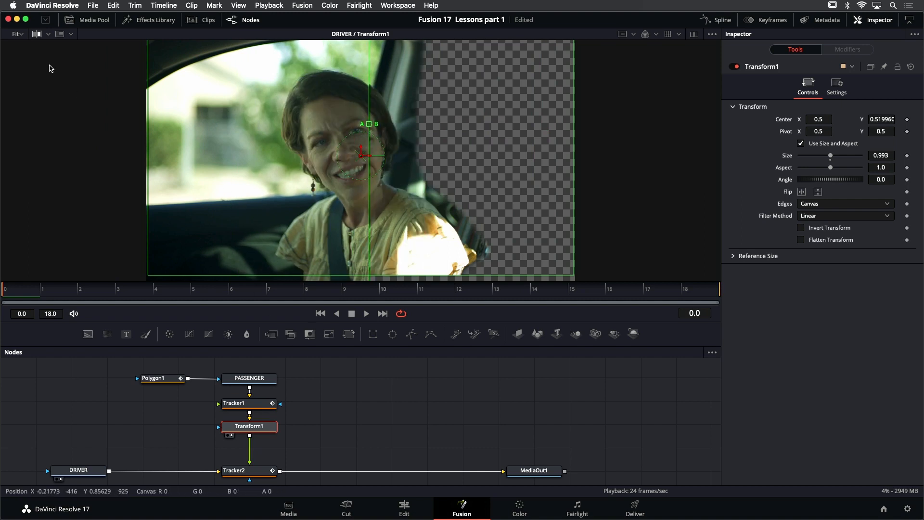
Turn off the split wipe and show Tracker2's composite in the viewer without tracker overlays
left_click(38, 35)
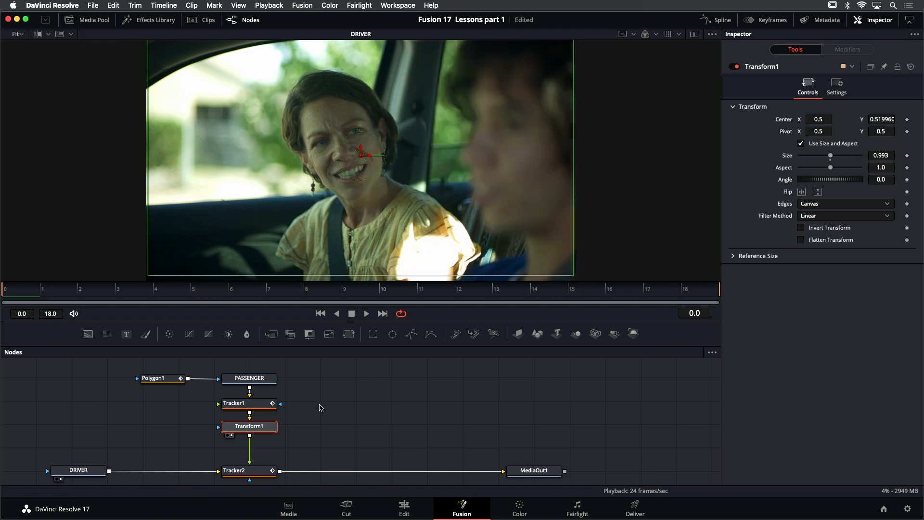
key("minus")
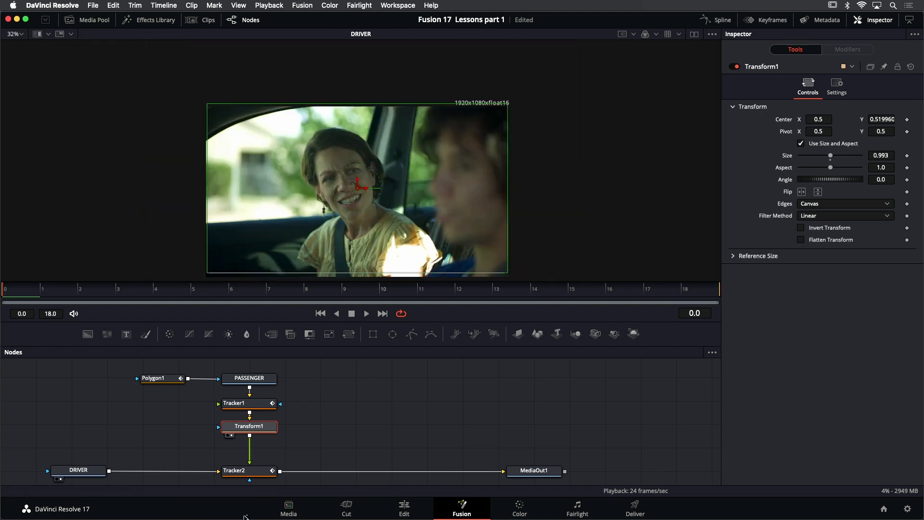
left_click(254, 475)
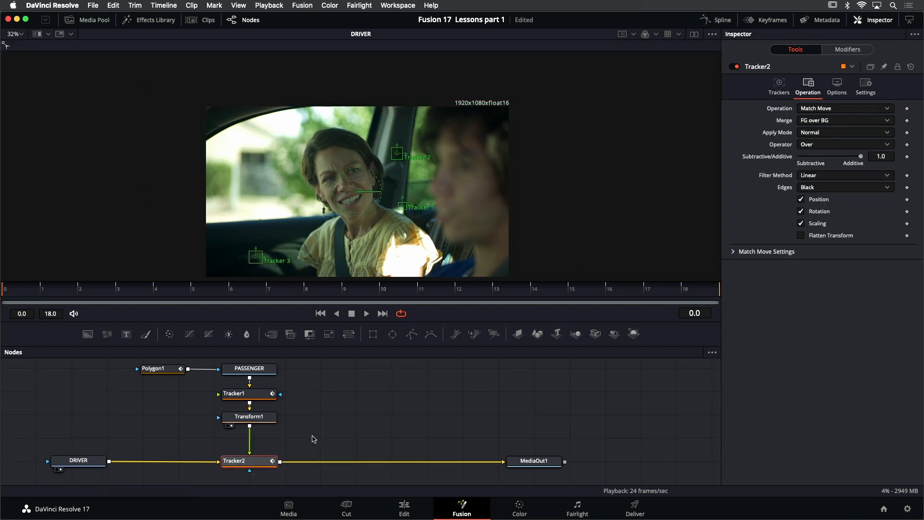
key("1")
left_click(365, 417)
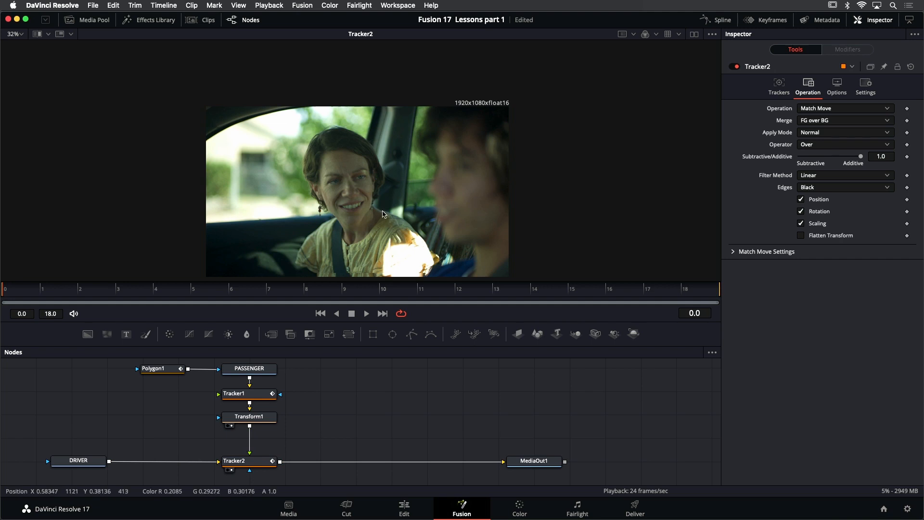
Play back the full composite fitted to the viewer and stop at frame 2
key("super+f")
left_click(367, 314)
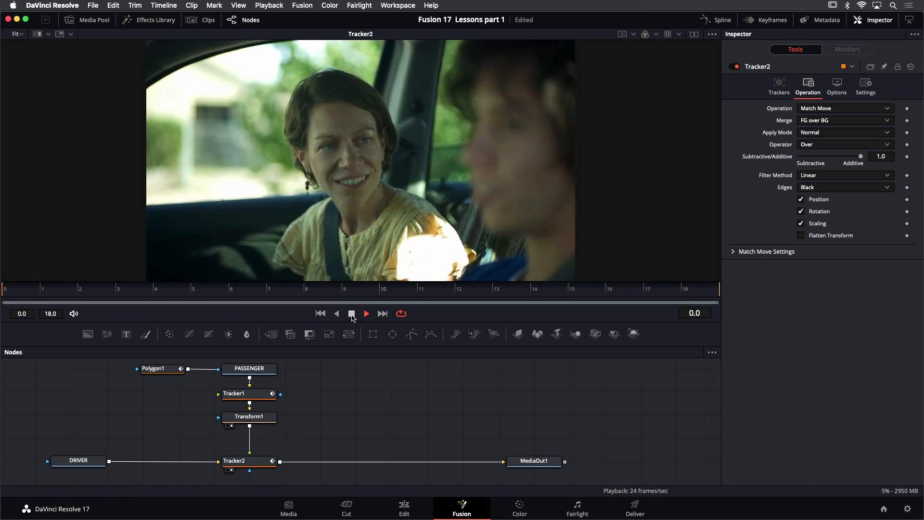
left_click(352, 316)
Reposition Polygon1's mask point beside the passenger's shoulder at frame 2
scroll(445, 238, "up", 5)
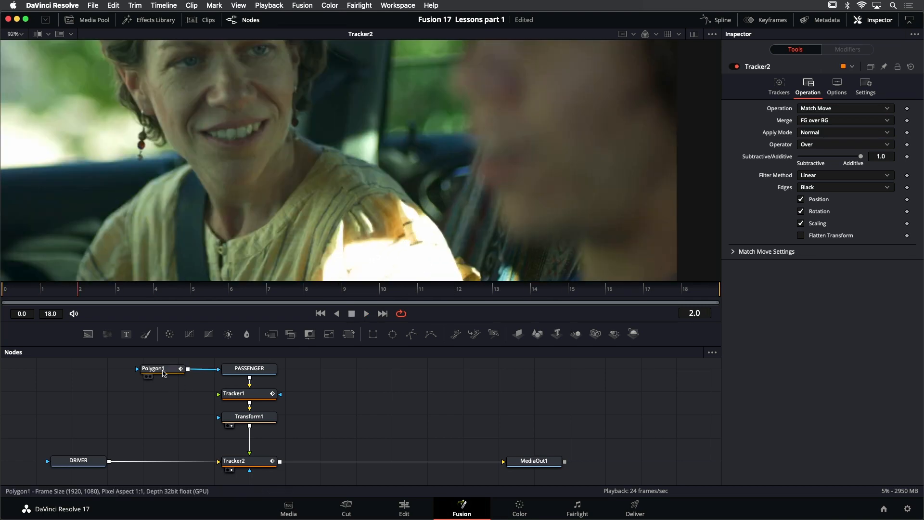
left_click(163, 368)
left_click_drag(465, 220, 452, 226)
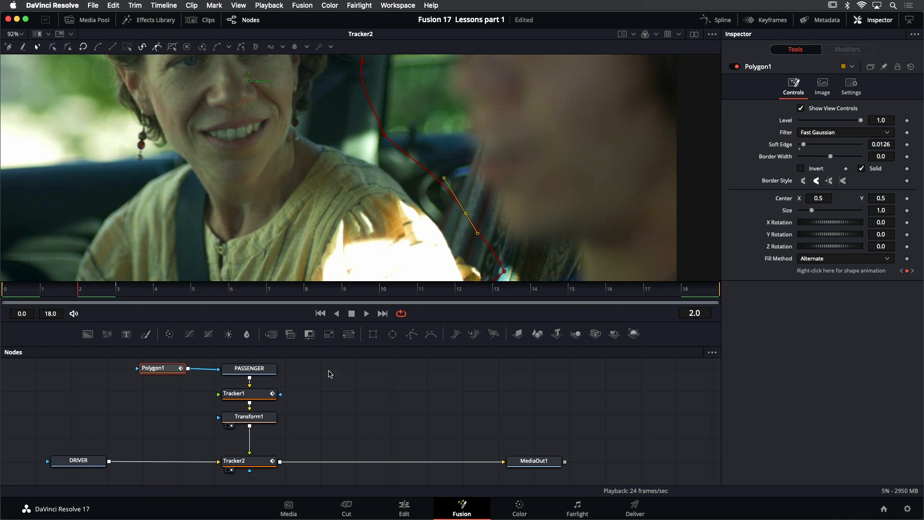
Move to Polygon1's mask keyframe at frame 3, shift the point beside the shoulder inward, and deselect the mask
key("Right")
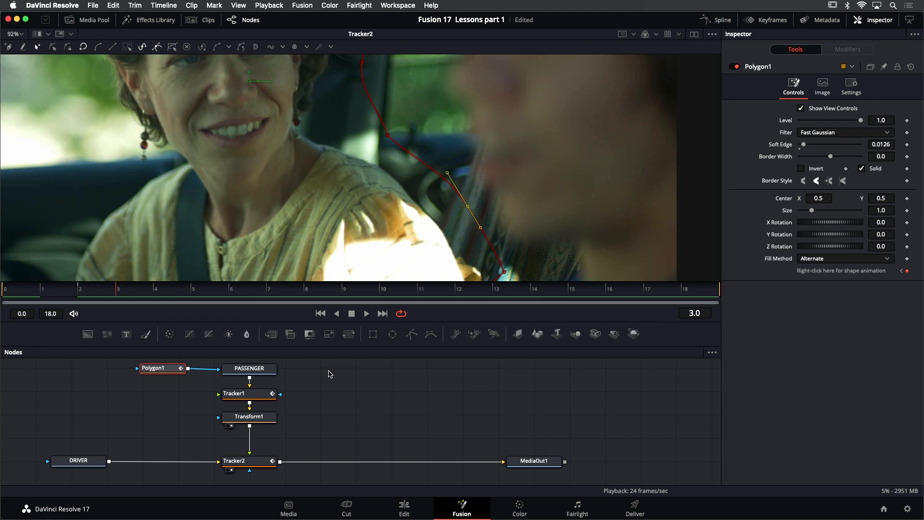
key("Left")
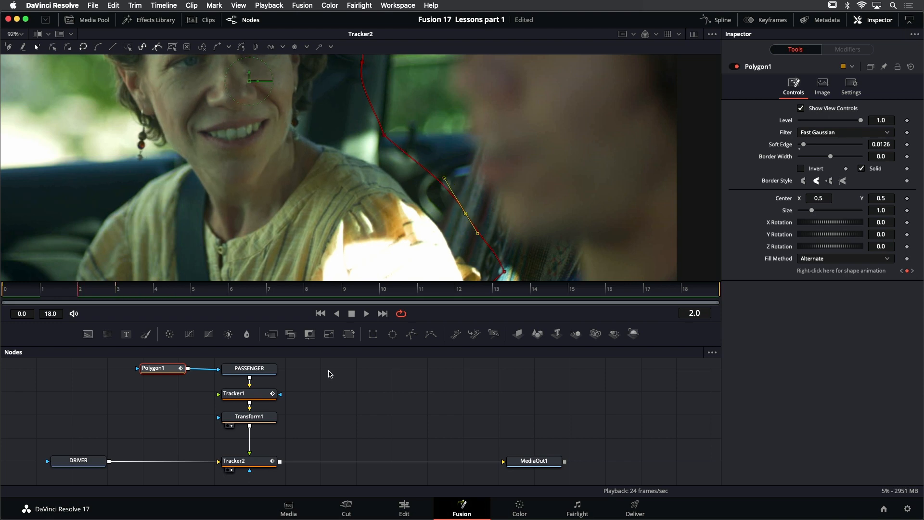
left_click(907, 271)
left_click(912, 271)
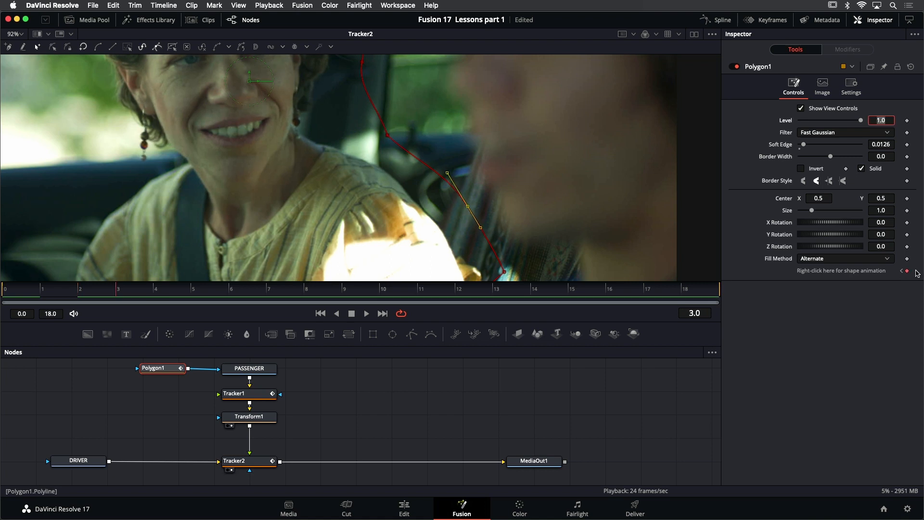
left_click_drag(467, 207, 459, 210)
left_click(417, 403)
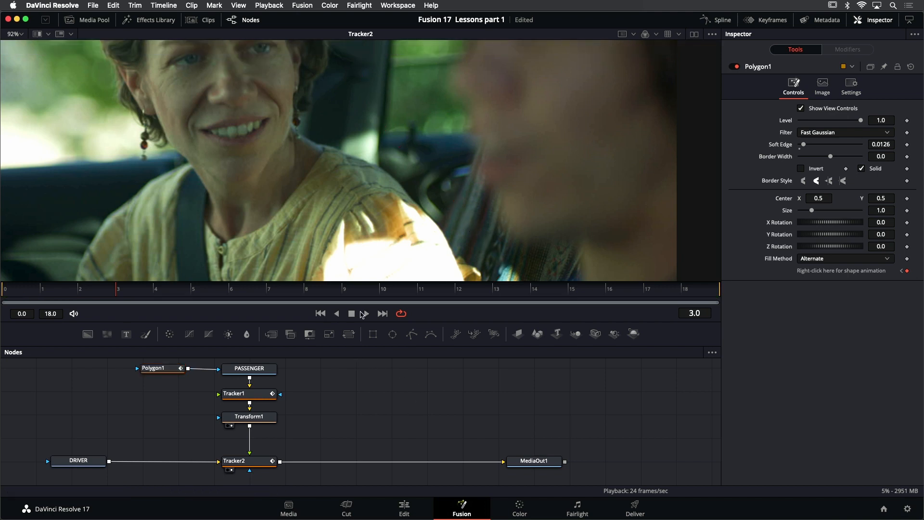
Play back the composite and examine the frame's bottom edge below the passenger up close
left_click(365, 314)
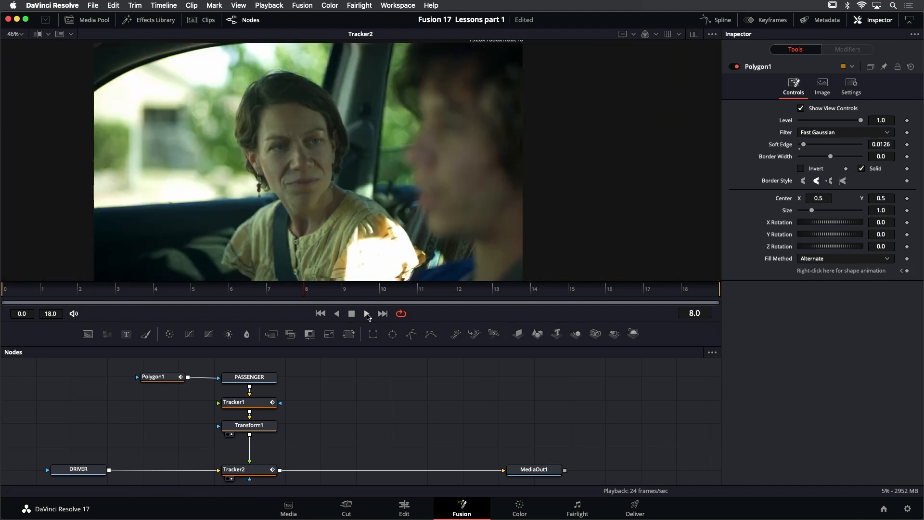
scroll(451, 213, "down", 2)
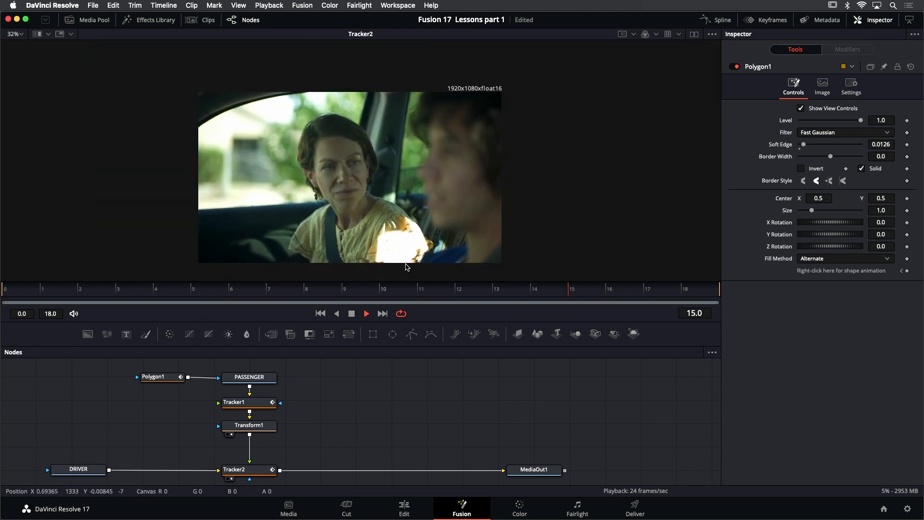
scroll(376, 272, "up", 4)
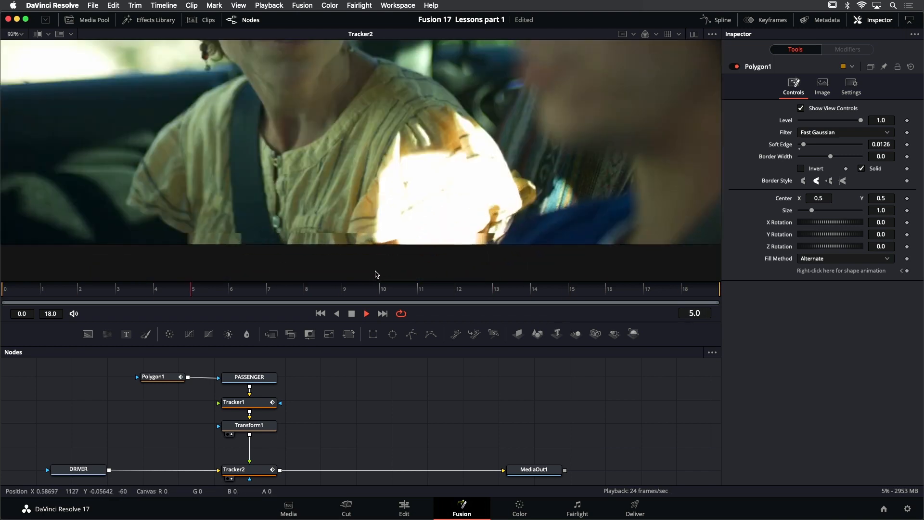
scroll(375, 273, "up", 2)
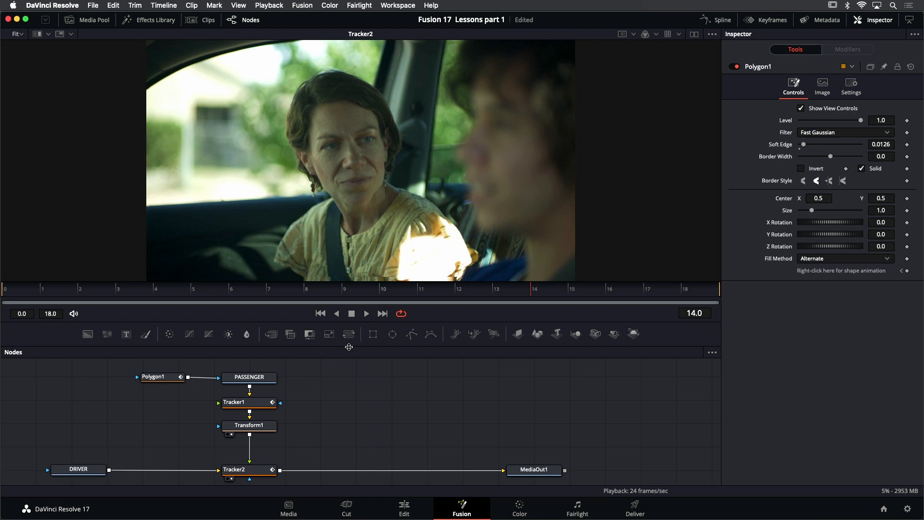
Add a Transform node between Tracker2 and MediaOut1 and set its size to 1.056, checking the reframed composite in playback
left_click_drag(349, 334, 325, 474)
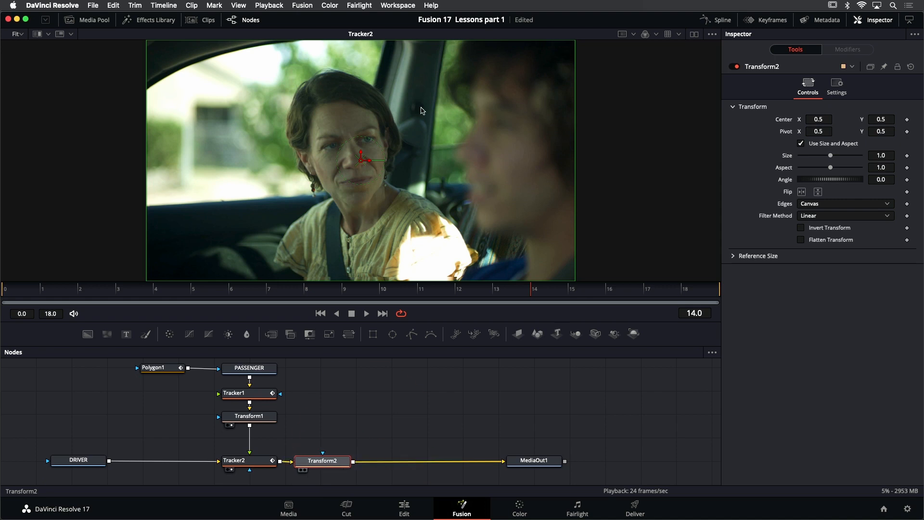
key("1")
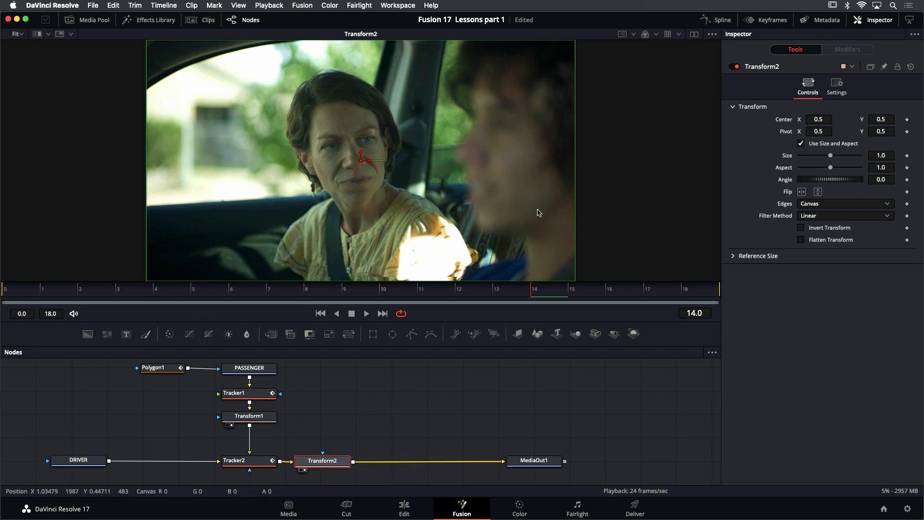
left_click_drag(428, 262, 437, 239)
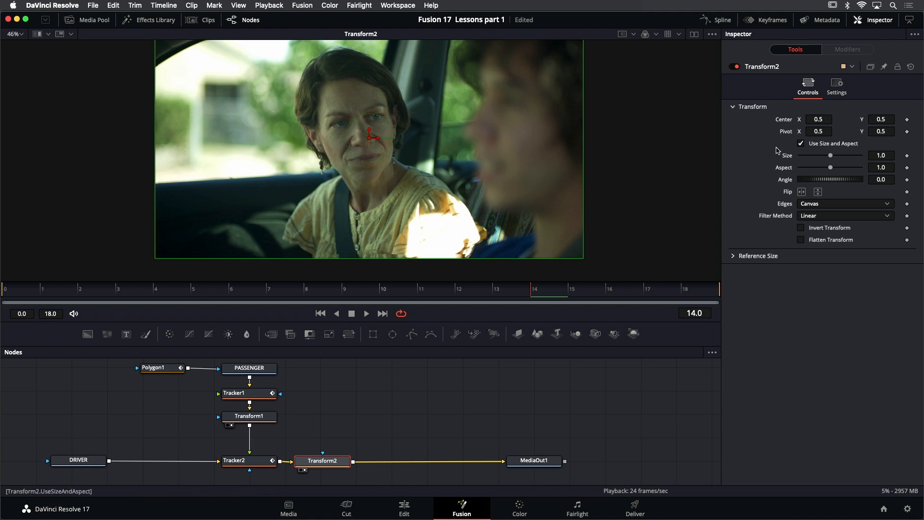
left_click_drag(834, 158, 835, 159)
left_click_drag(517, 154, 515, 170)
key("ctrl+f")
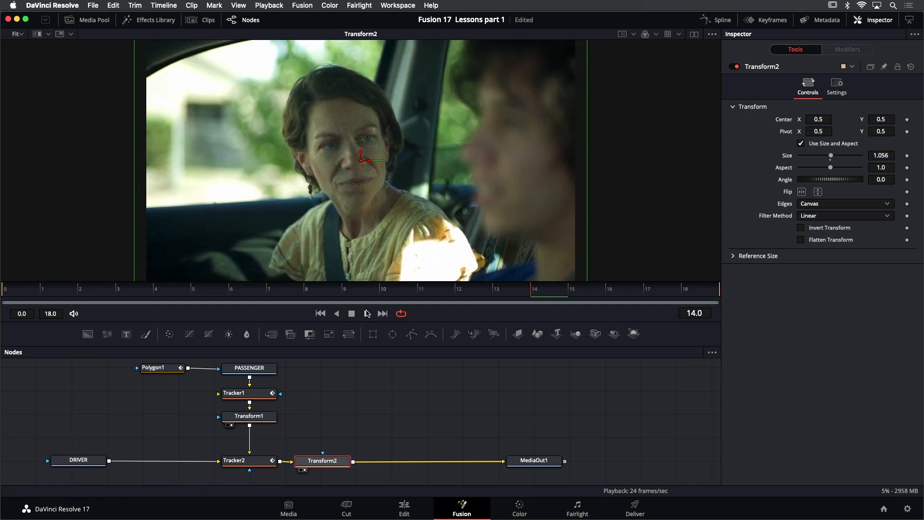
left_click(366, 313)
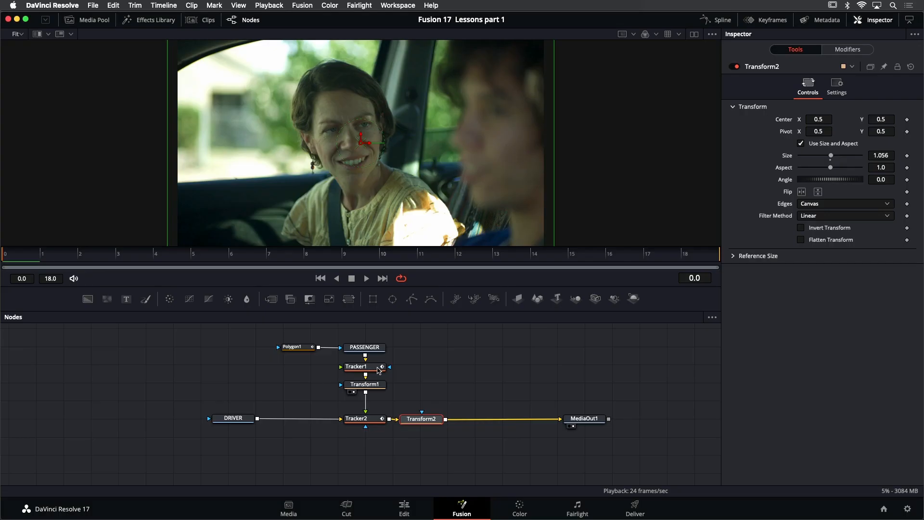
View Tracker1, the DRIVER clip and Tracker2 in turn to review each stage of the composite
left_click(379, 370)
key("1")
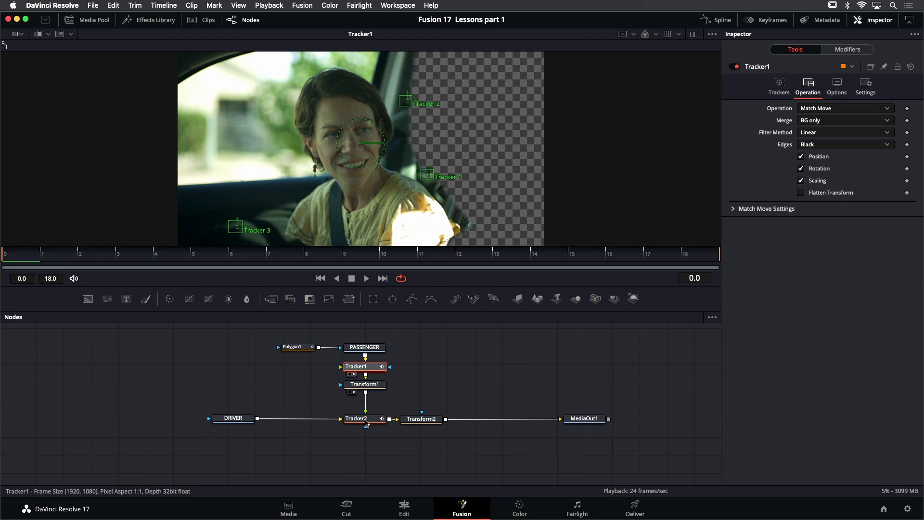
left_click(246, 419)
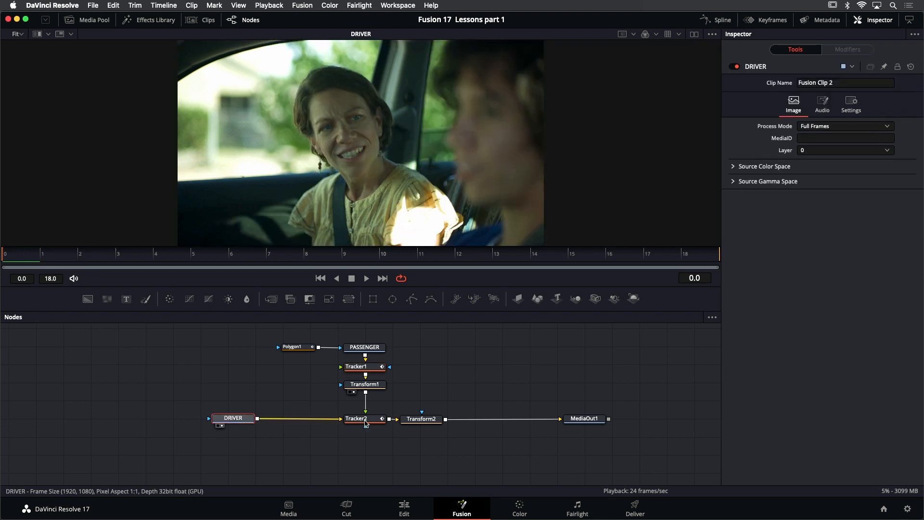
left_click(366, 419)
key("1")
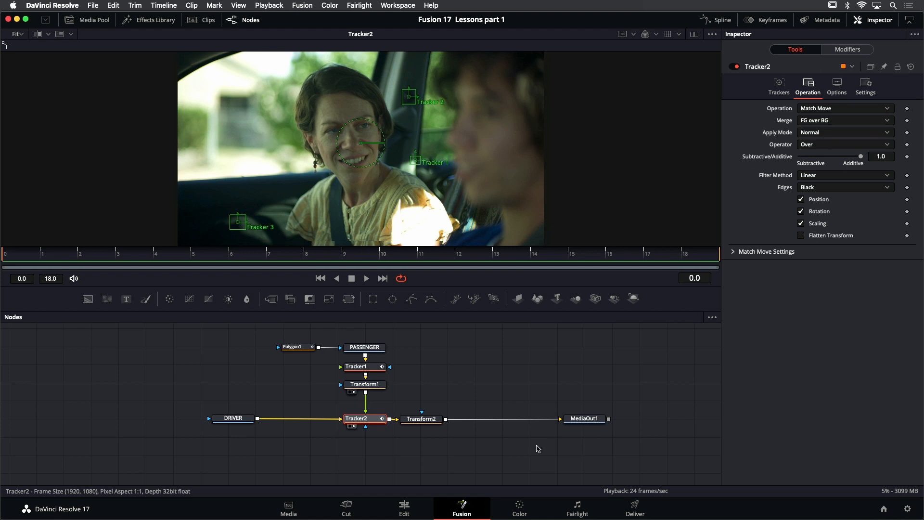
Select Transform1 and Transform2 in turn to compare their settings, and display Transform2's output in the viewer
left_click(380, 386)
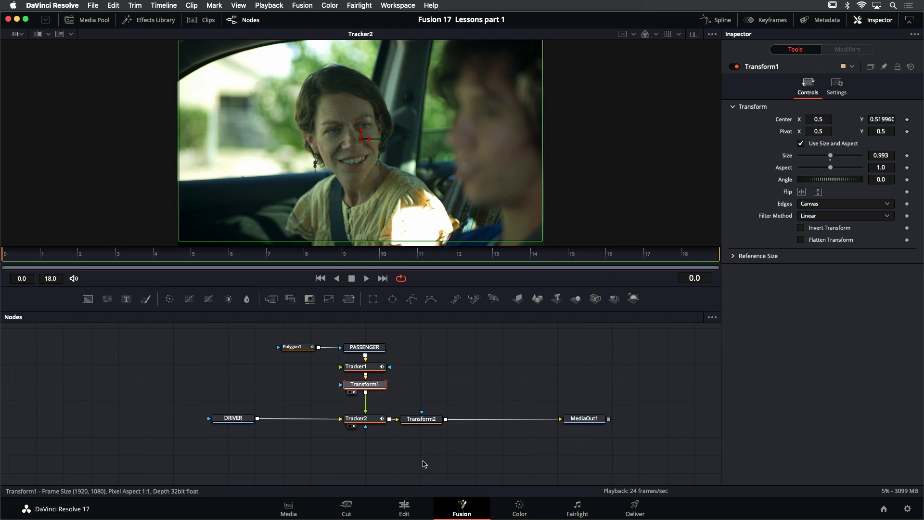
left_click(430, 422)
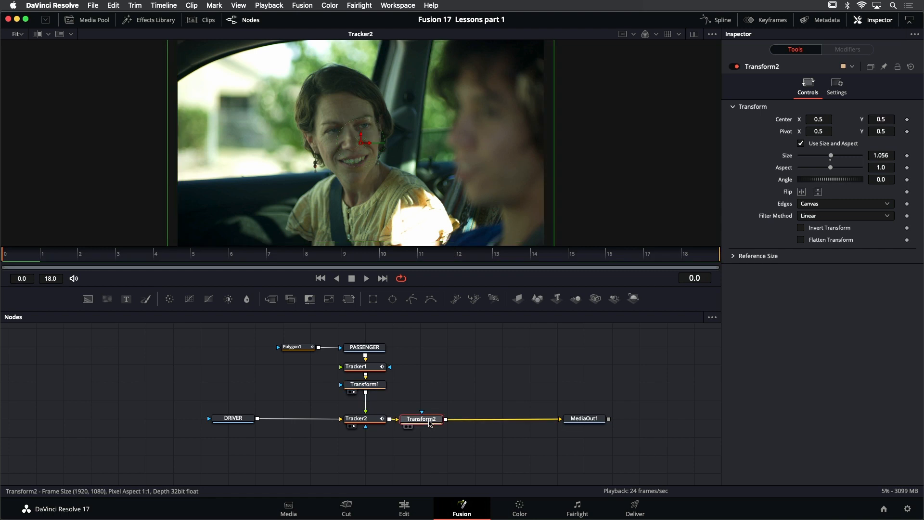
key("1")
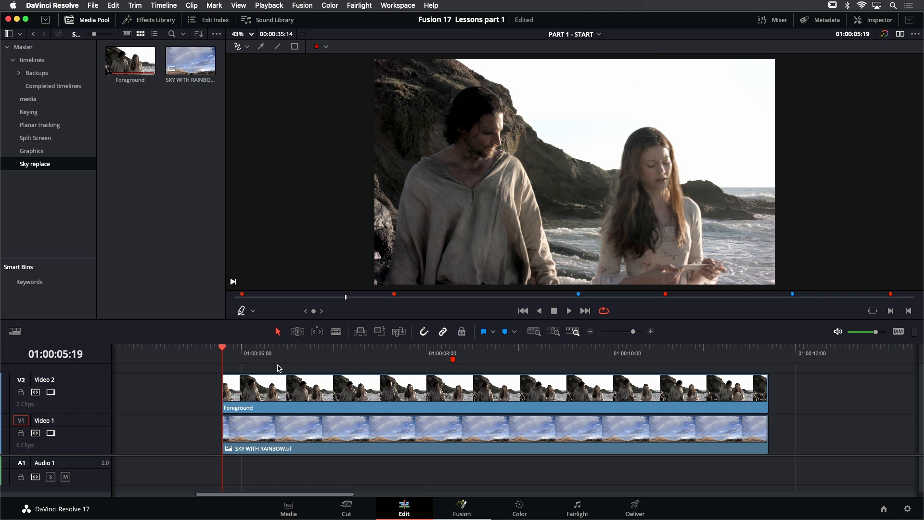
Set the timeline's in point at 01:00:05:19 and out point at 01:00:11:16 around the sky replacement clips, and play that range in a loop
key("i")
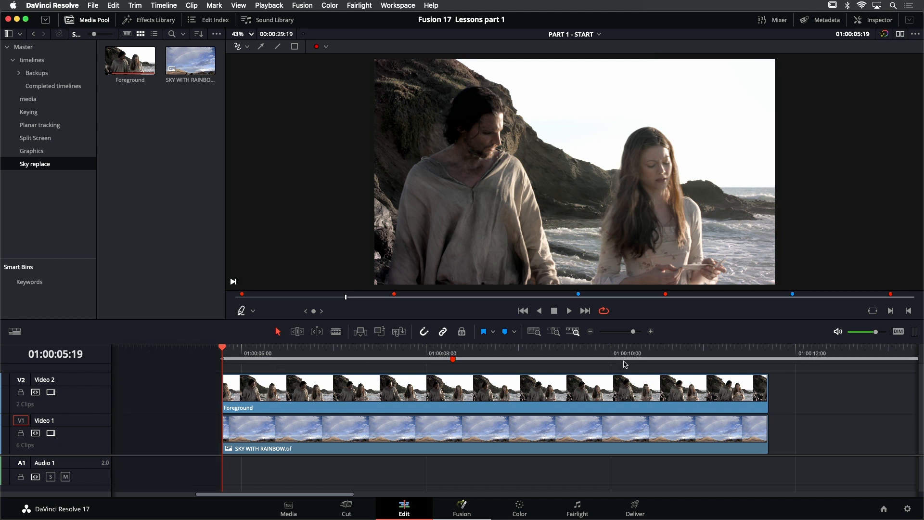
left_click(768, 351)
key("Left")
key("o")
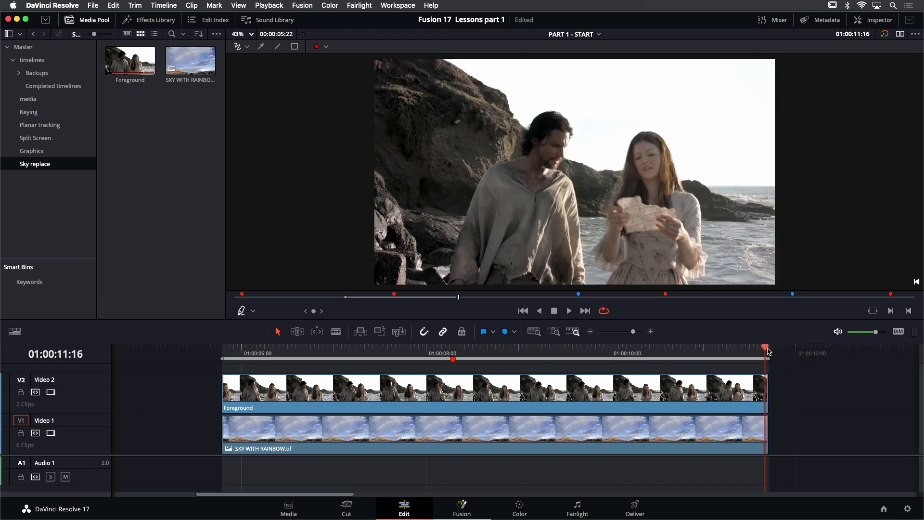
key("alt+slash")
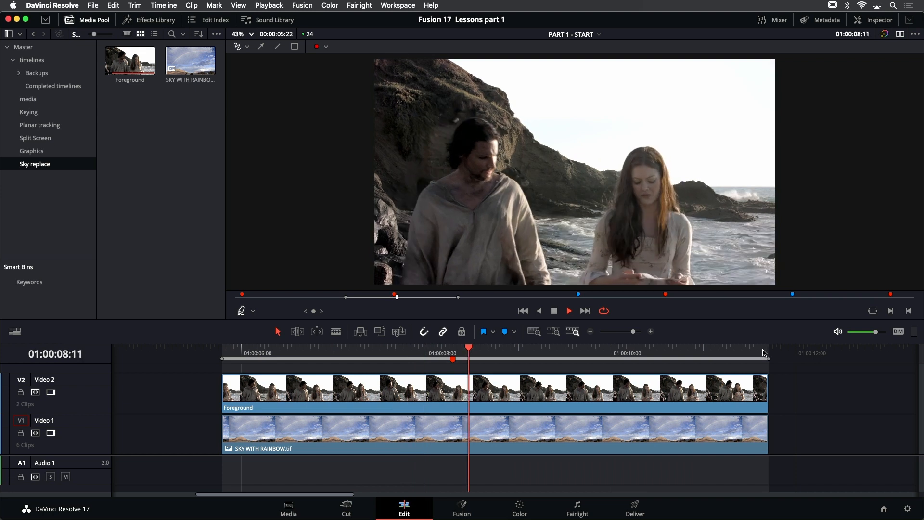
Toggle the Foreground clip off and on to compare it with the sky underneath, and leave it disabled
left_click(496, 391)
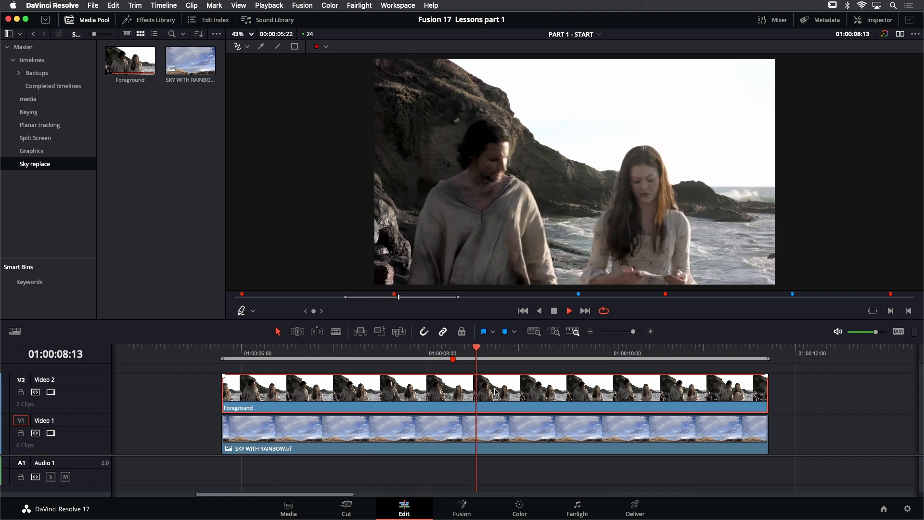
key("d")
key("d")
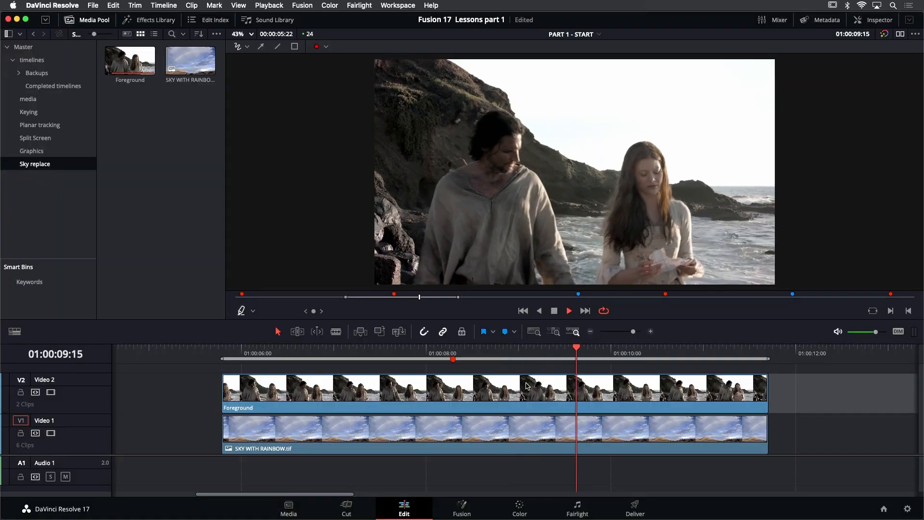
left_click(527, 385)
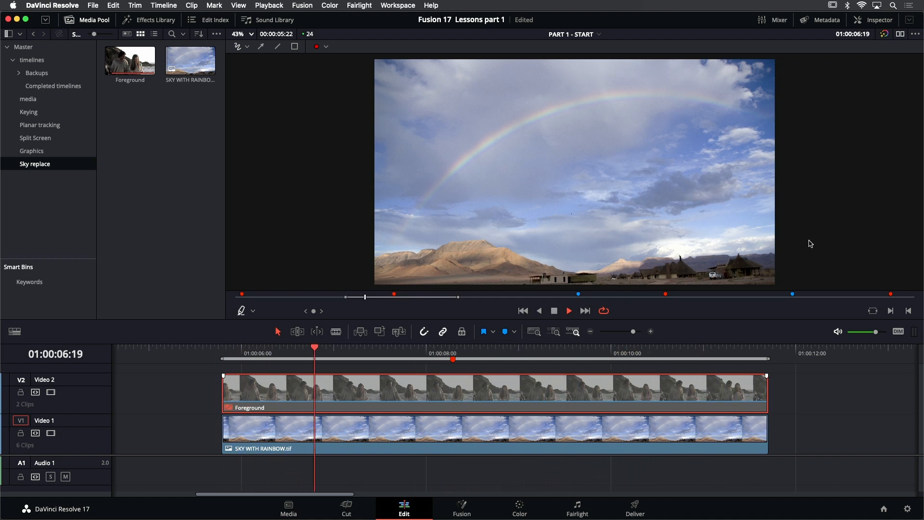
Enlarge the SKY WITH RAINBOW.tif timeline clip to a zoom of 1.430 and stop the playback
left_click(565, 443)
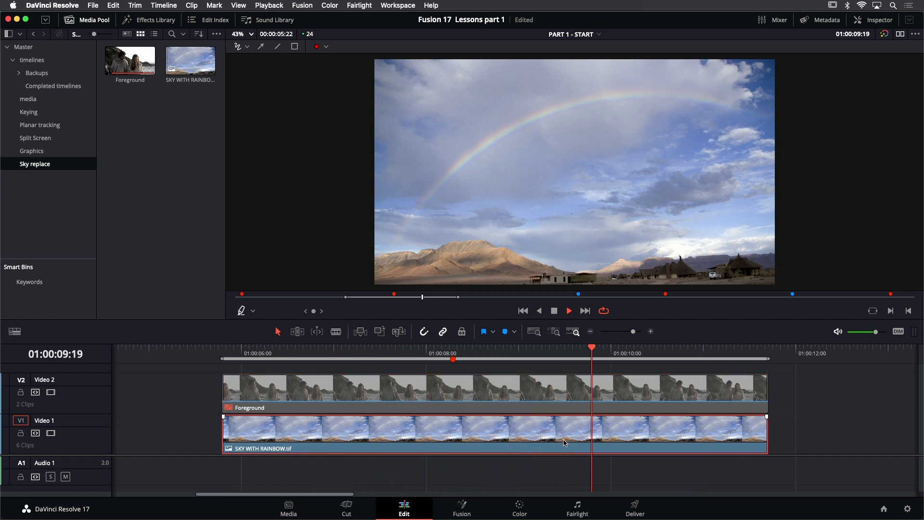
left_click(874, 20)
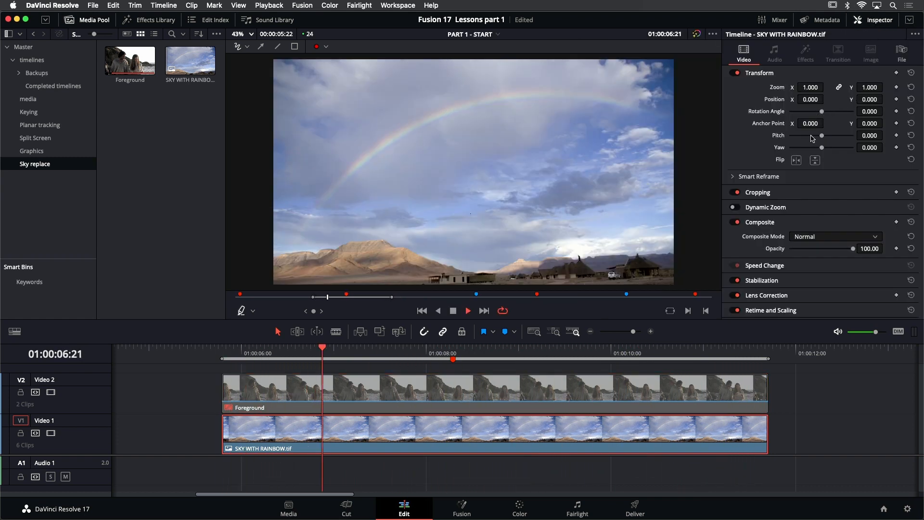
left_click_drag(811, 86, 847, 87)
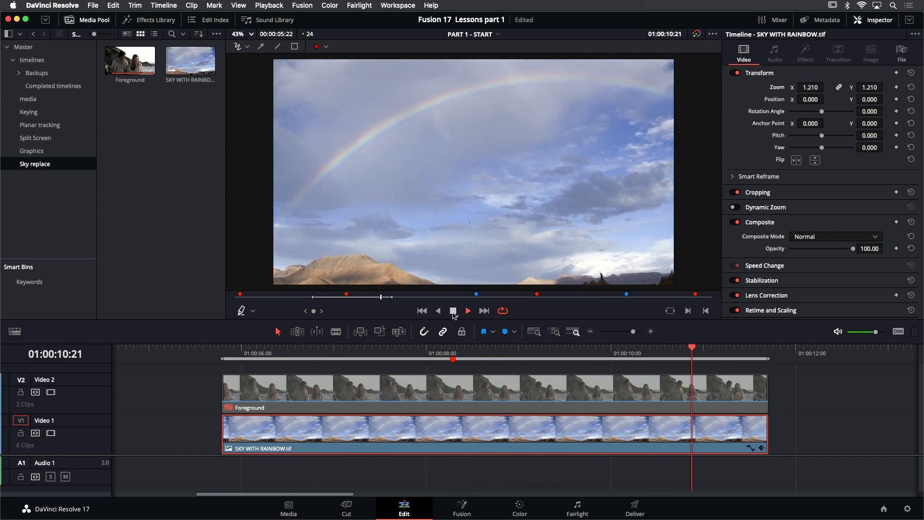
left_click(453, 312)
left_click_drag(812, 87, 827, 86)
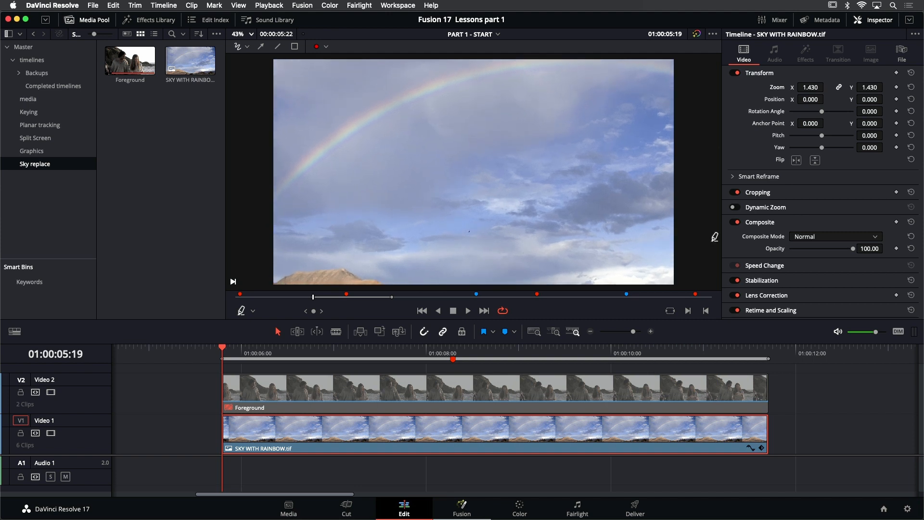
Open the original sky still and check the Foreground clip's media details to compare their resolutions, and return to the timeline
double_click(211, 72)
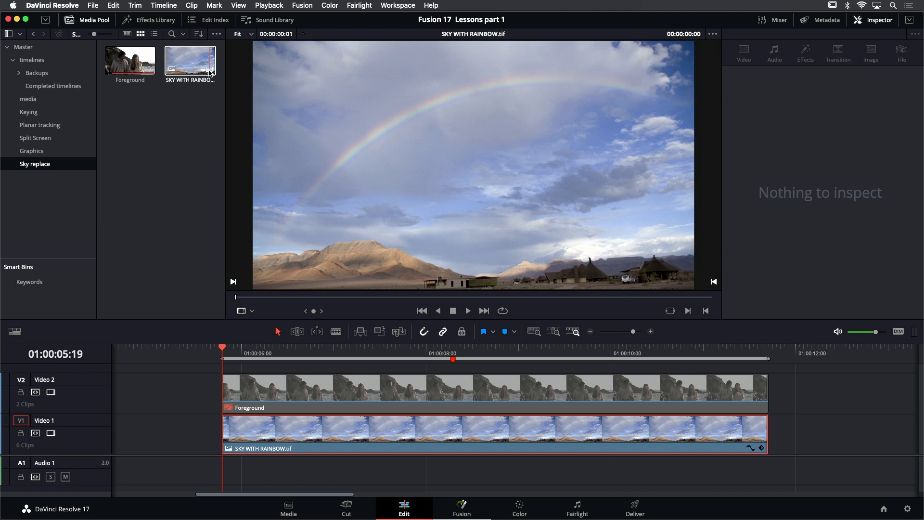
mouse_move(210, 72)
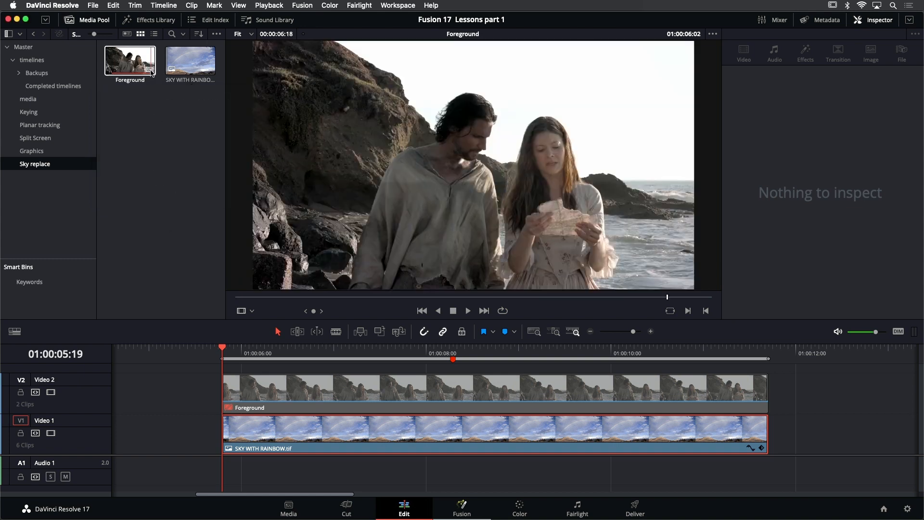
mouse_move(151, 71)
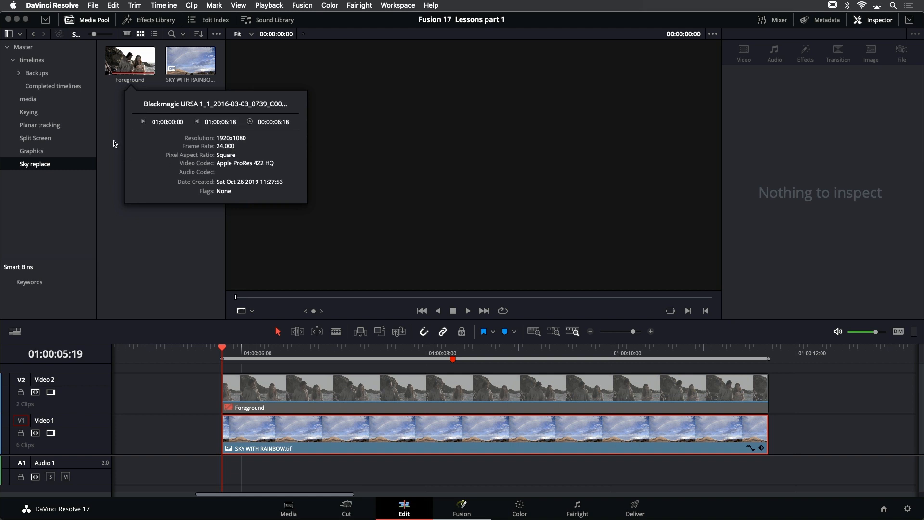
left_click(395, 369)
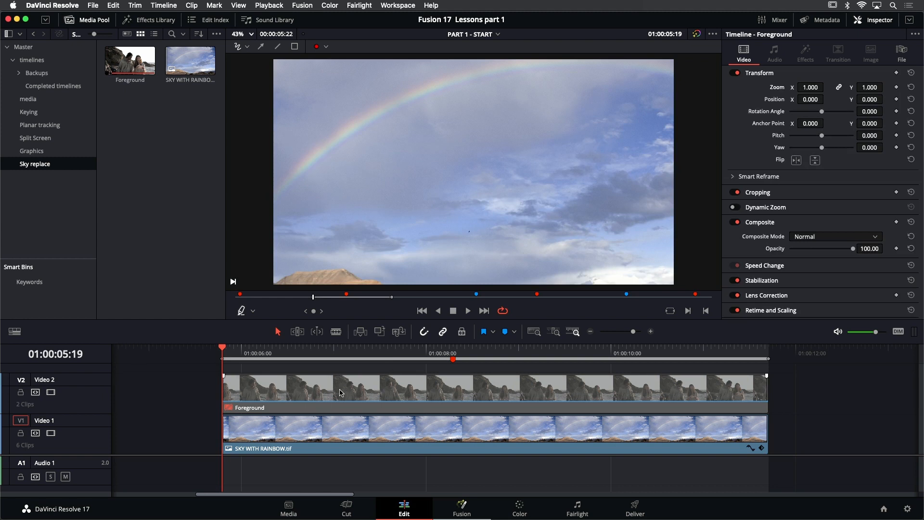
Re-enable the Foreground clip and combine it with SKY WITH RAINBOW.tif into a new Fusion clip
left_click(341, 392)
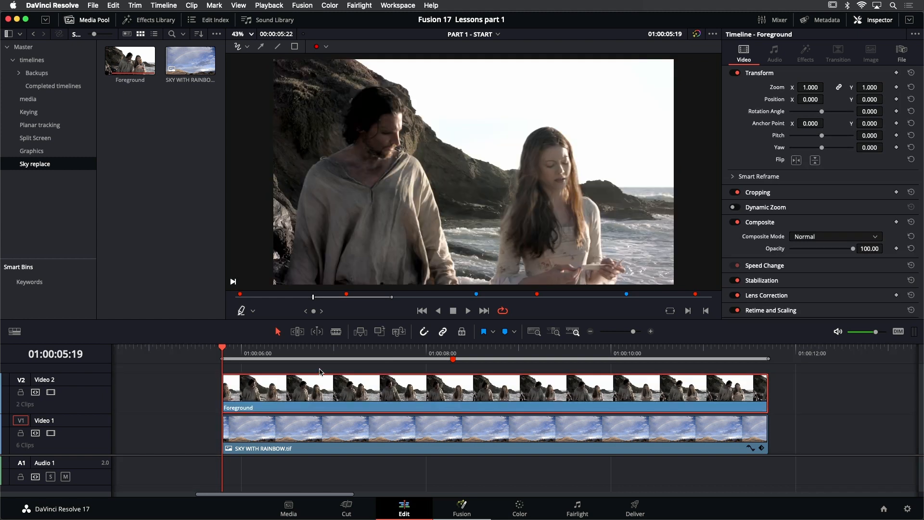
left_click(328, 431, "super")
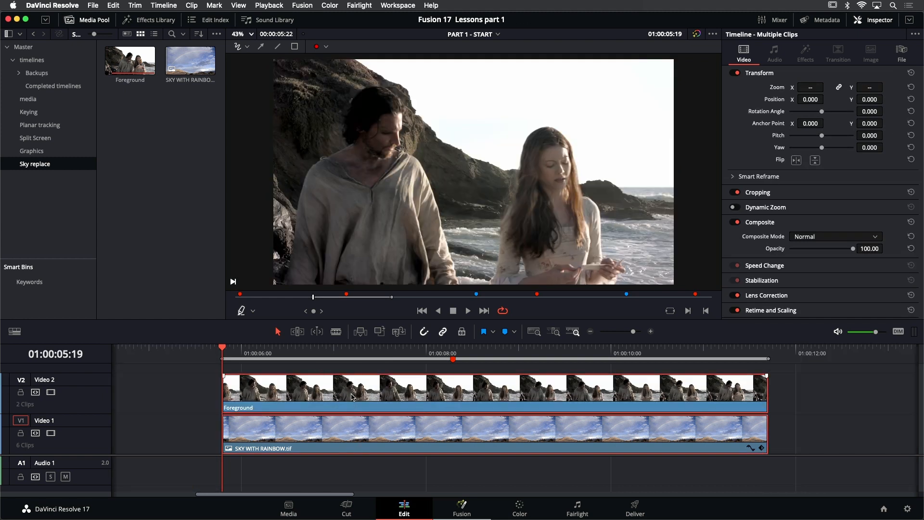
right_click(353, 397)
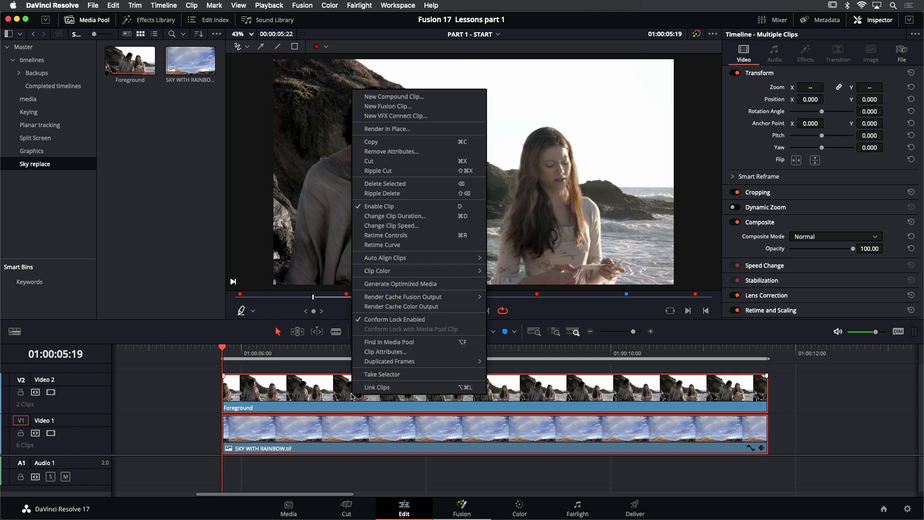
left_click(405, 107)
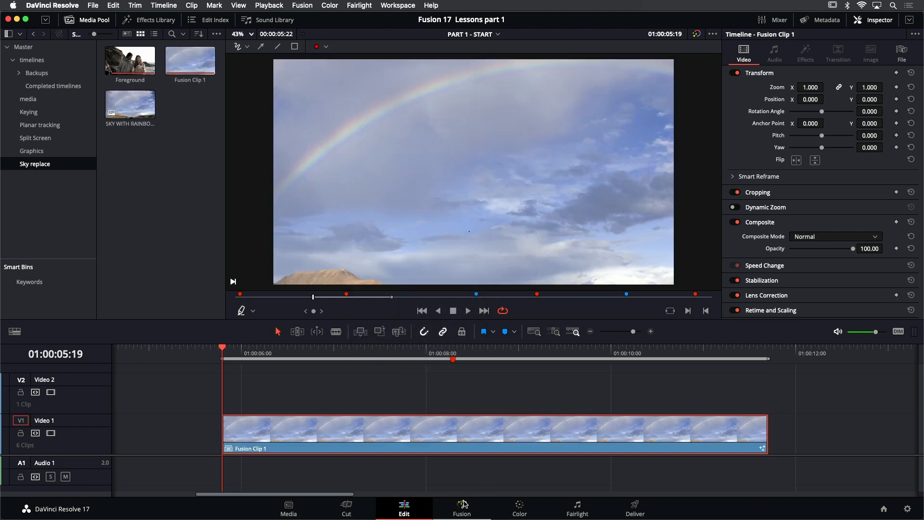
Open the combined clip in Fusion and view MediaIn2 and MediaIn1 in turn to examine each source image
left_click(462, 505)
left_click_drag(515, 127, 510, 143)
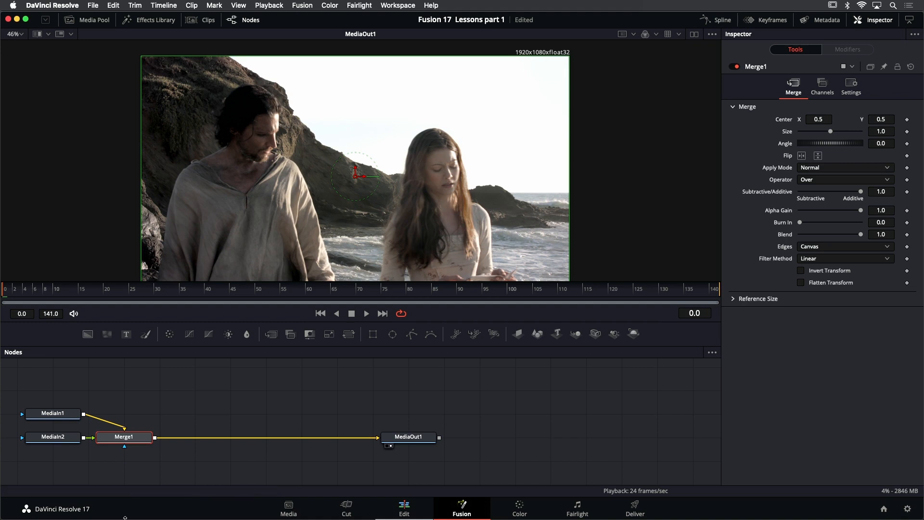
left_click_drag(148, 396, 196, 388)
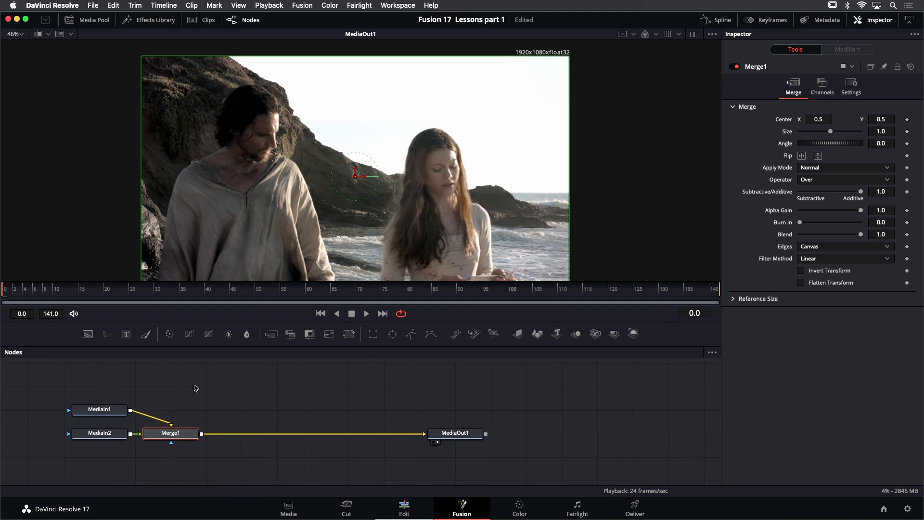
left_click(106, 436)
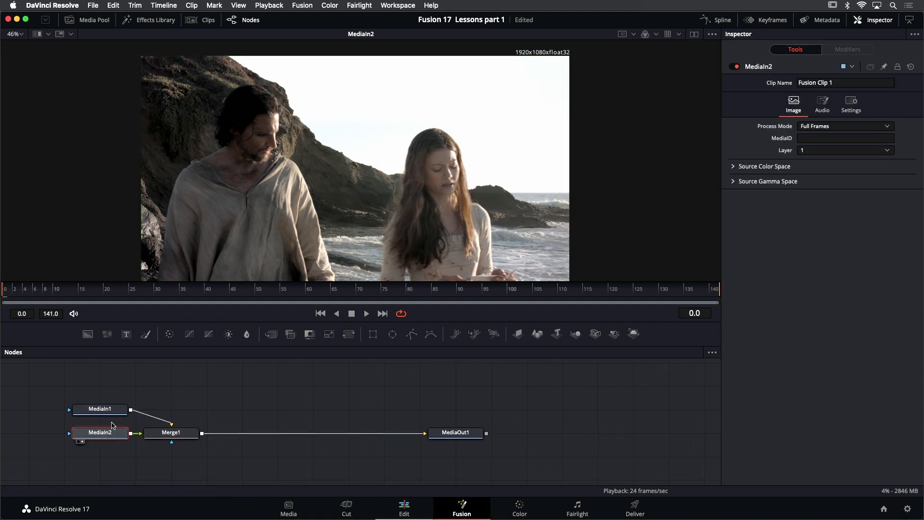
left_click(99, 409)
key("1")
scroll(444, 70, "down", 2)
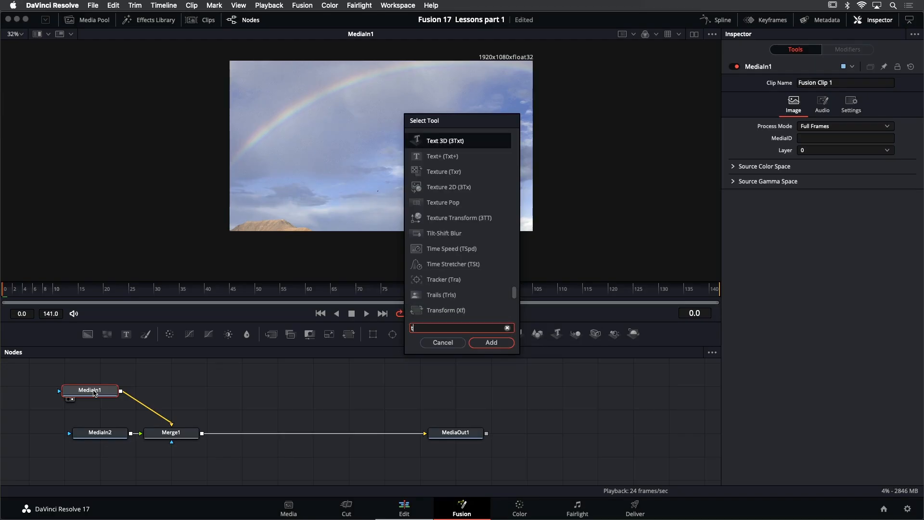
Insert a Transform node between MediaIn1 and Merge1
type("qns")
key("BackSpace")
key("BackSpace")
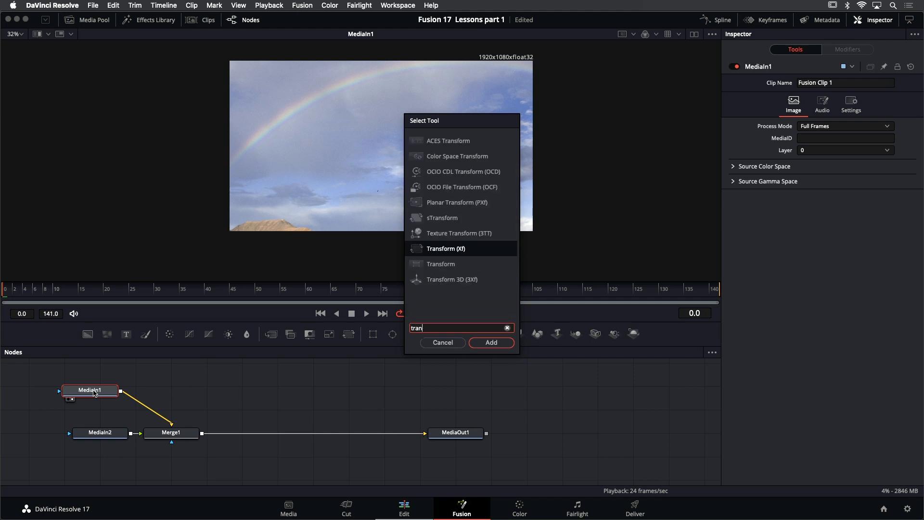
type("n")
key("Return")
right_click(108, 390)
left_click(204, 399)
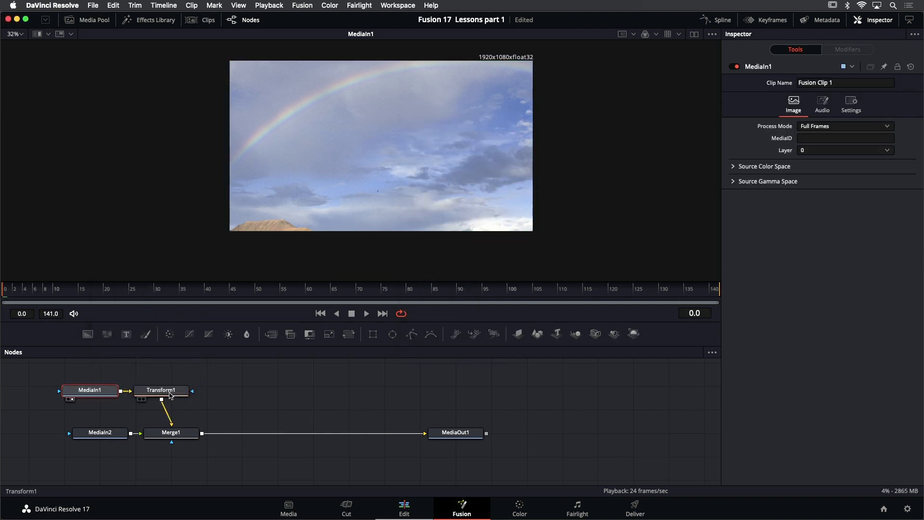
View Transform1, try reducing its size to 0.86, and delete the node
left_click_drag(166, 390, 355, 160)
left_click(180, 390)
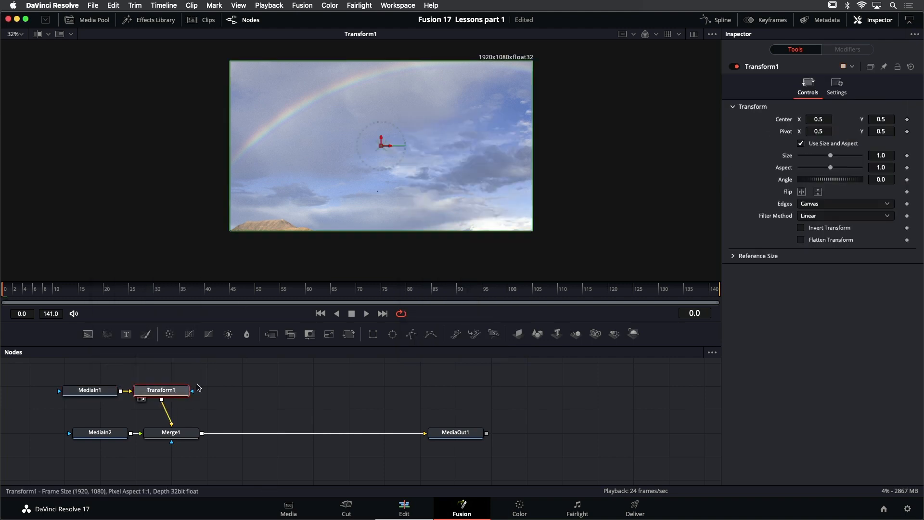
left_click_drag(831, 159, 826, 160)
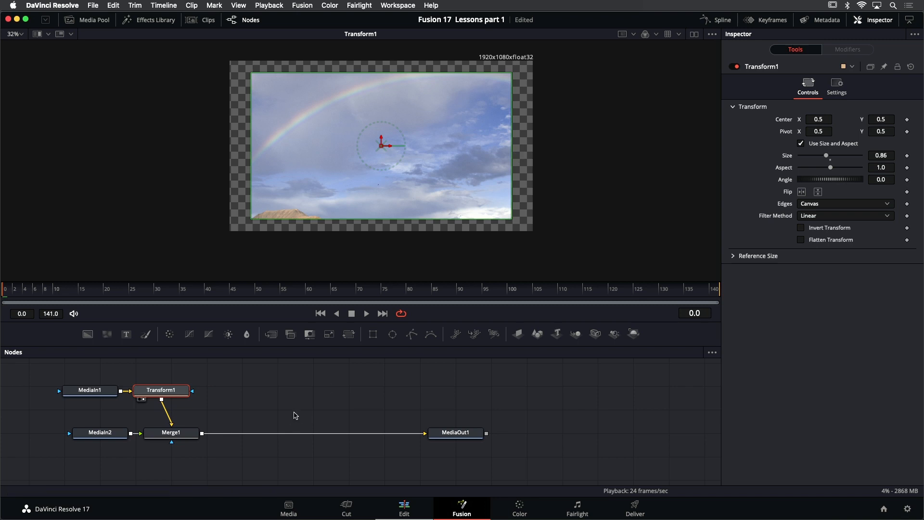
key("Delete")
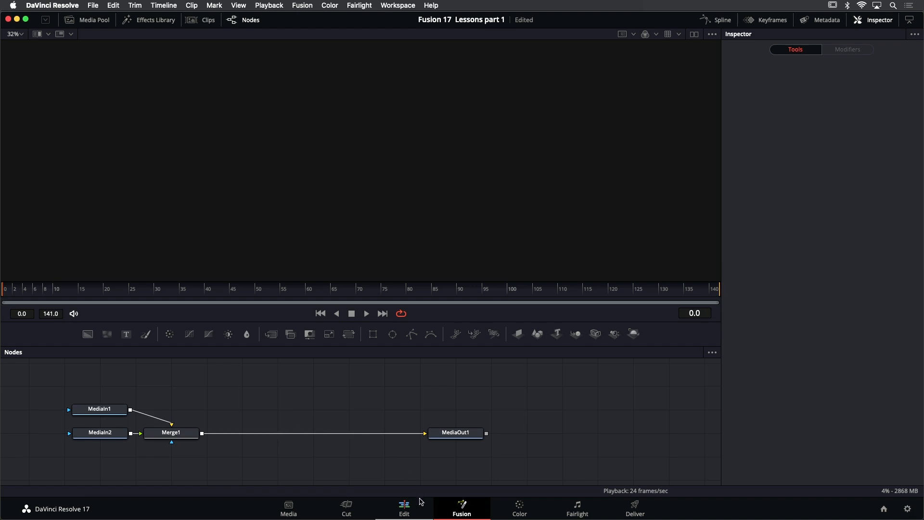
Return to the edit timeline, disable the Foreground clip, and open the SKY WITH RAINBOW.tif clip in Fusion
left_click(407, 509)
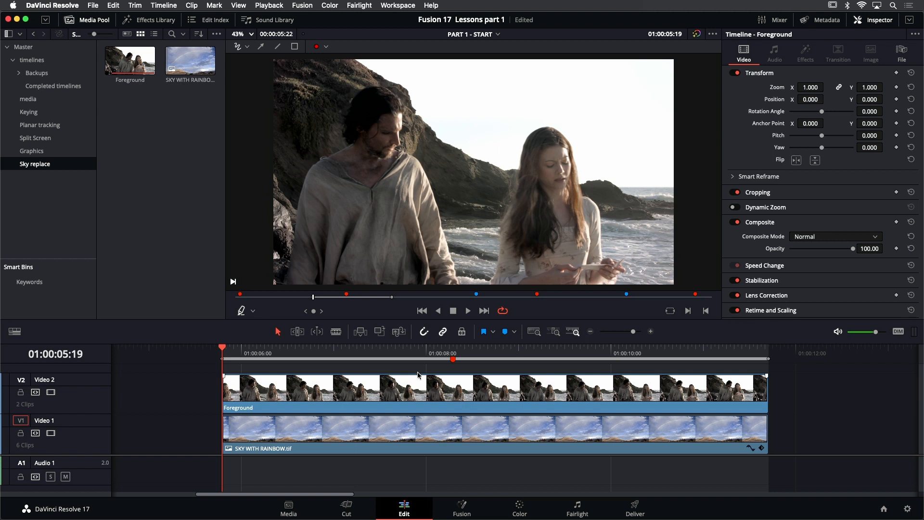
left_click(414, 399)
key("d")
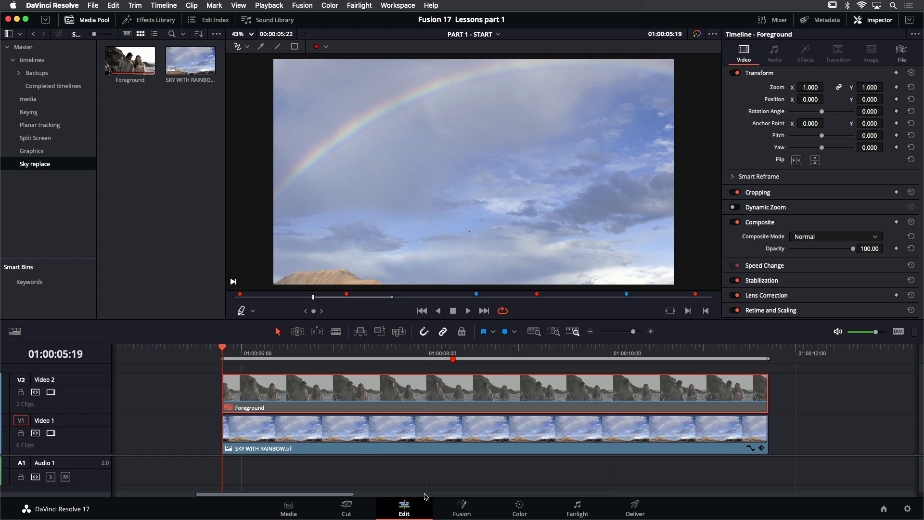
left_click(461, 504)
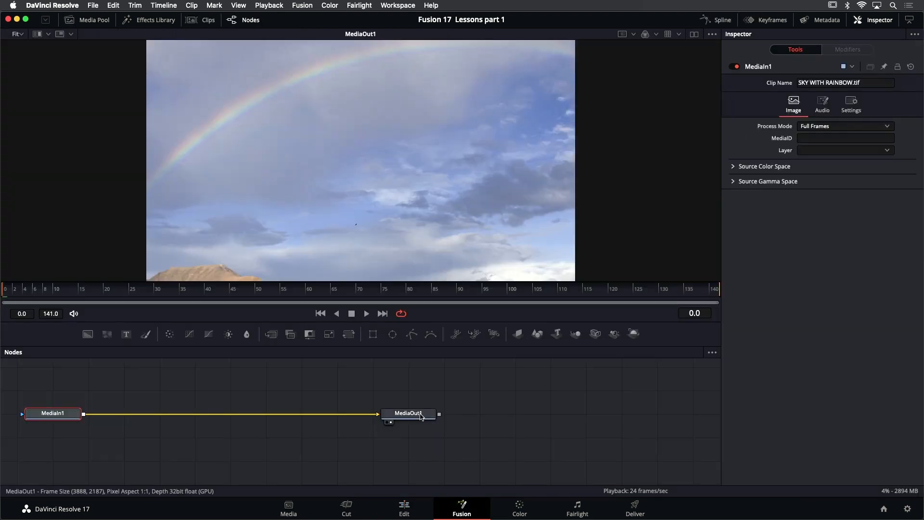
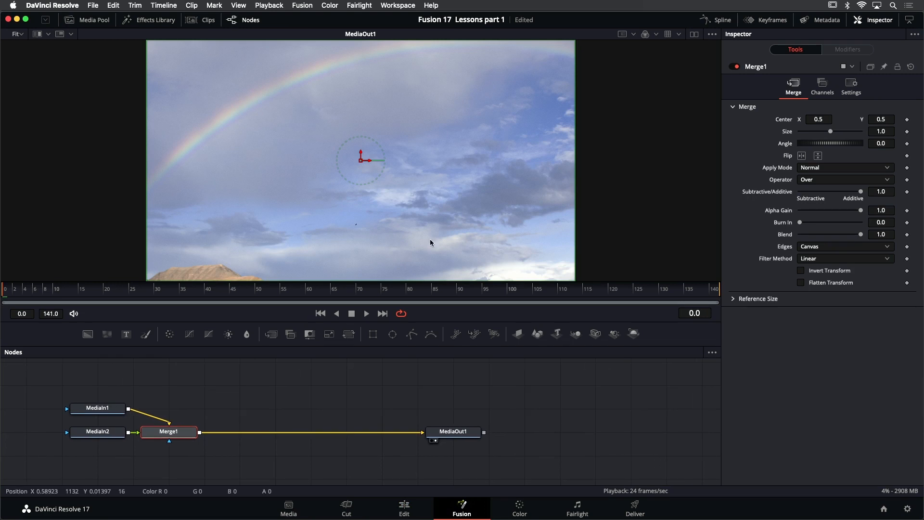
Check the frame resolution of the combined clip's output, and view MediaIn1 to examine the sky image's resolution
left_click_drag(491, 163, 482, 182)
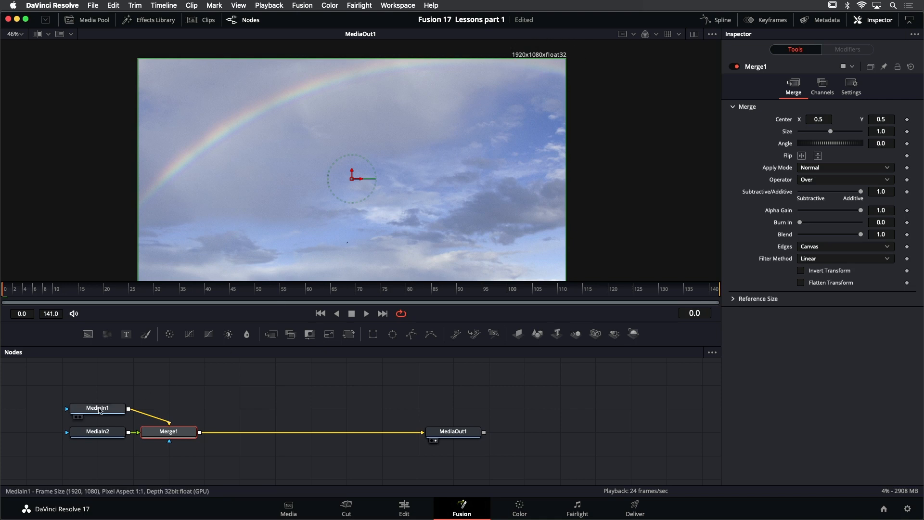
left_click(100, 410)
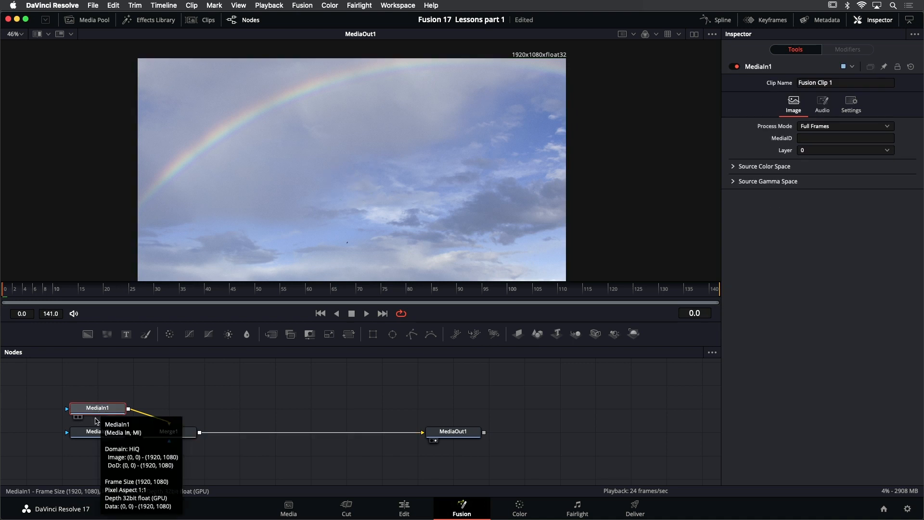
key("1")
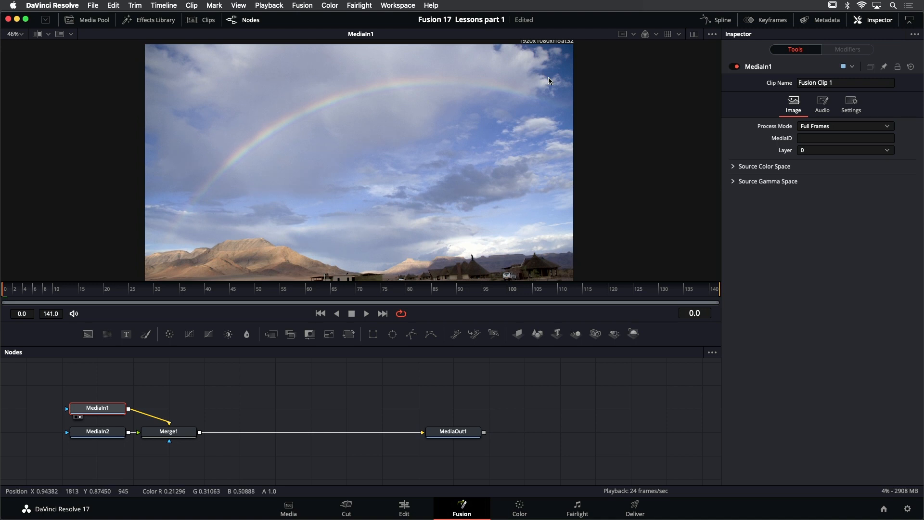
left_click_drag(548, 78, 547, 85)
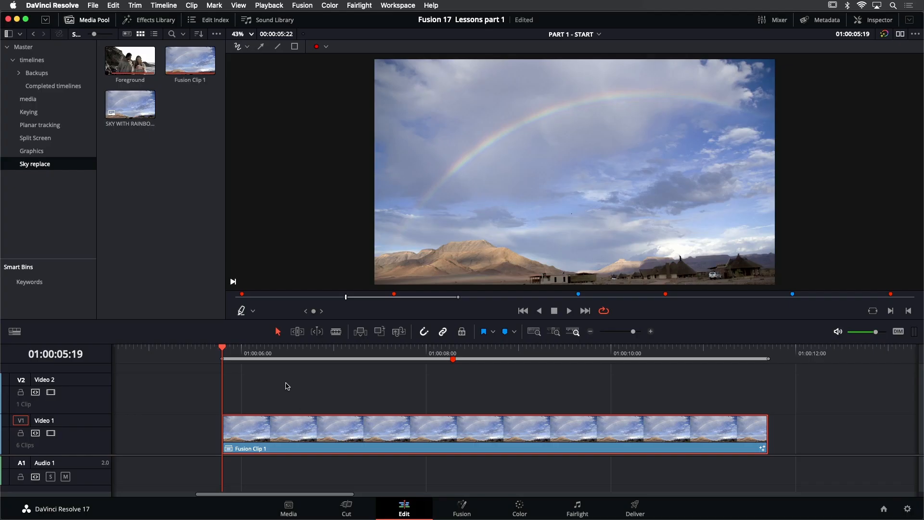
Undo the combined Fusion clip and examine the frame resolution of the single SKY WITH RAINBOW.tif clip in Fusion
key("super+z")
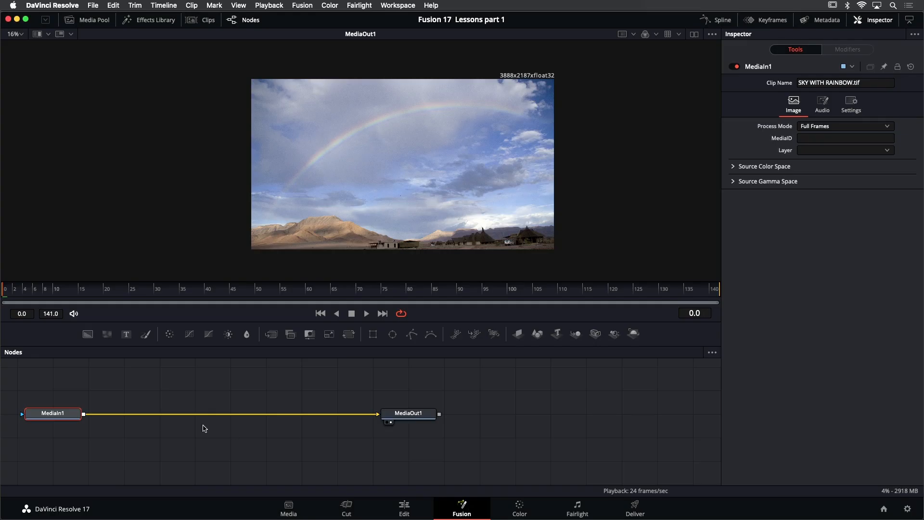
mouse_move(61, 415)
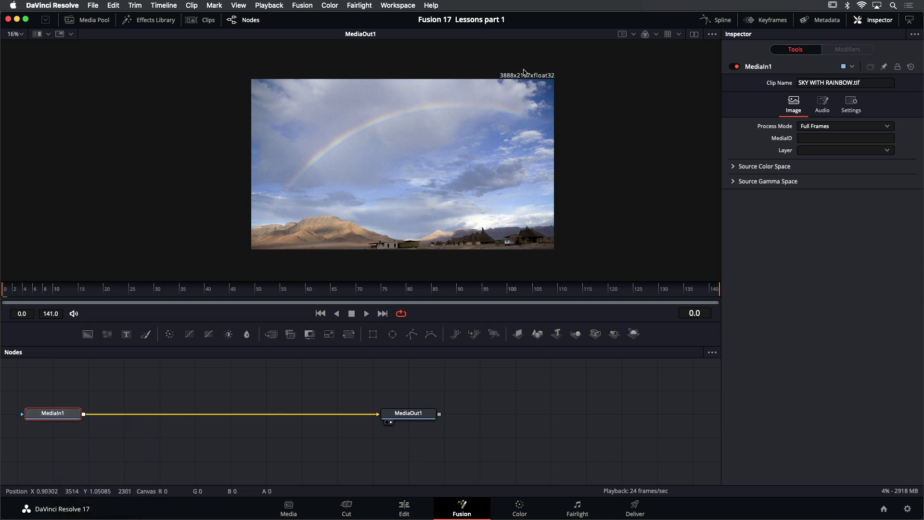
scroll(523, 72, "up", 1)
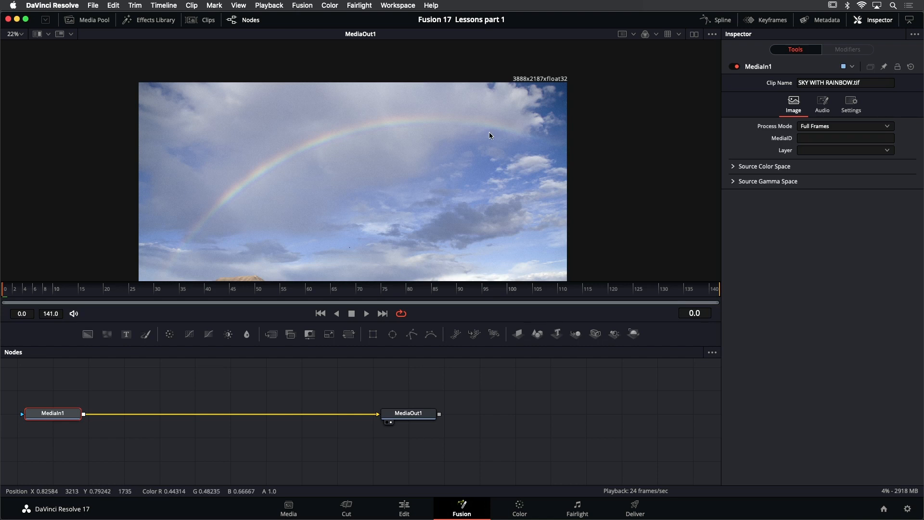
key("shift+f")
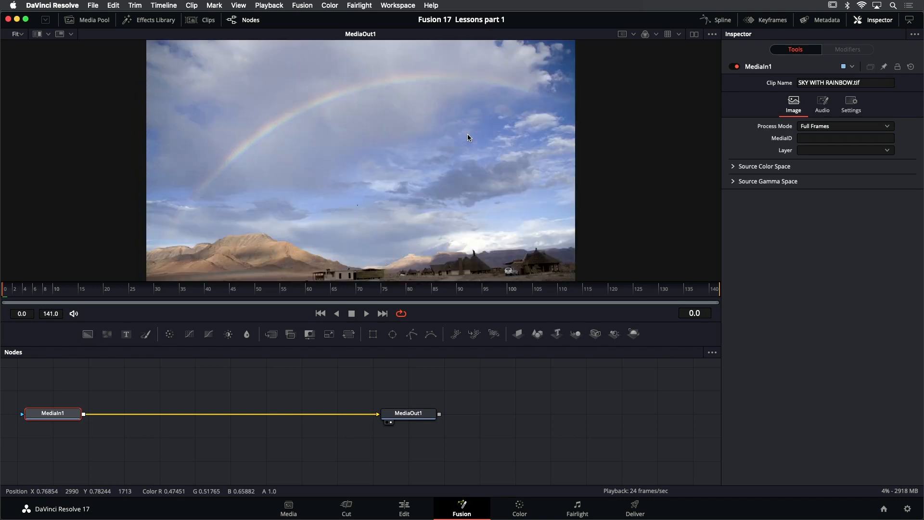
Add the Foreground clip from the Sky replace bin to the node graph above the existing connection and view it
left_click_drag(172, 389, 309, 399)
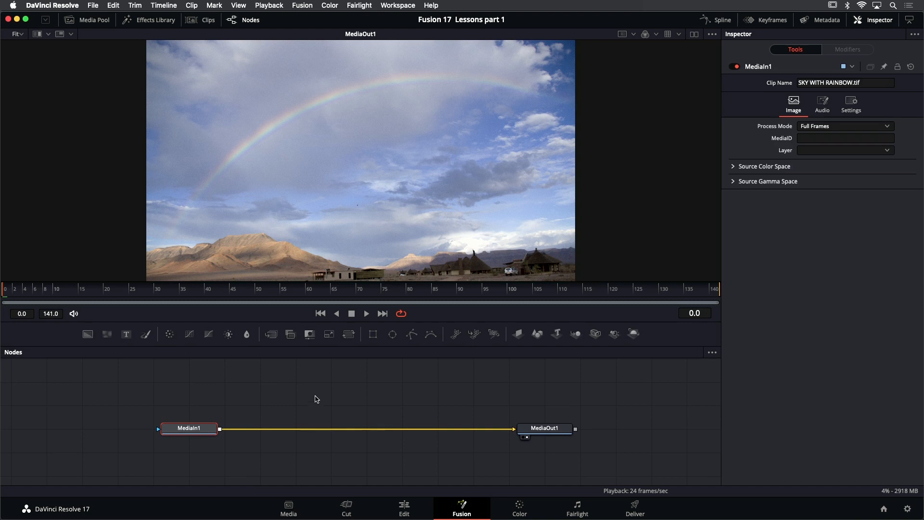
left_click(89, 21)
left_click(111, 65)
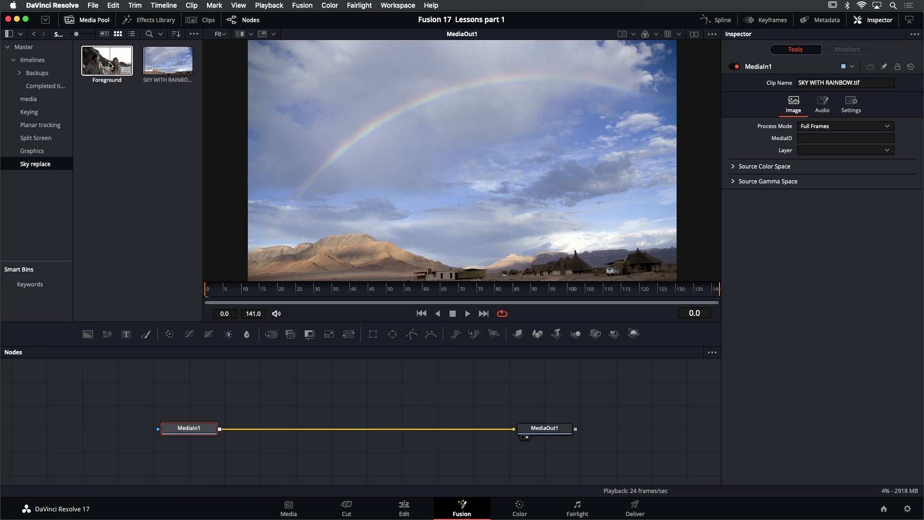
left_click_drag(110, 65, 370, 387)
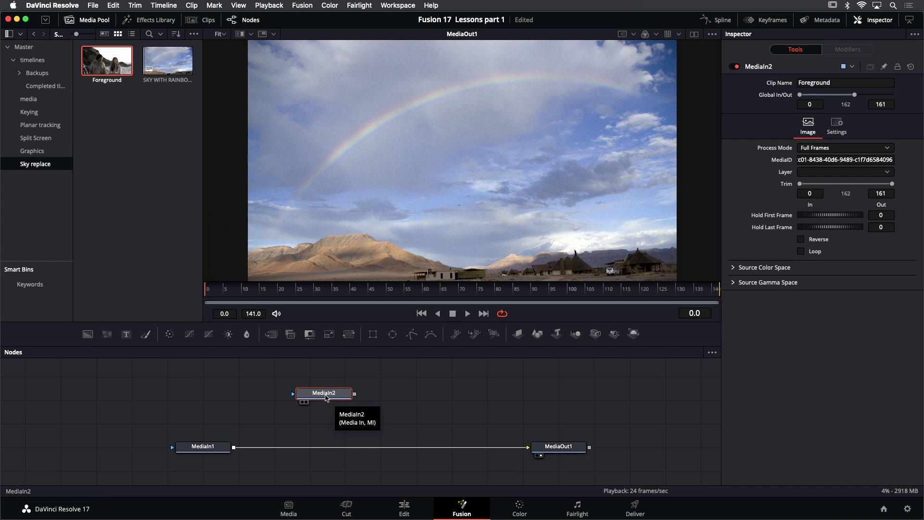
key("2")
left_click_drag(573, 138, 534, 154)
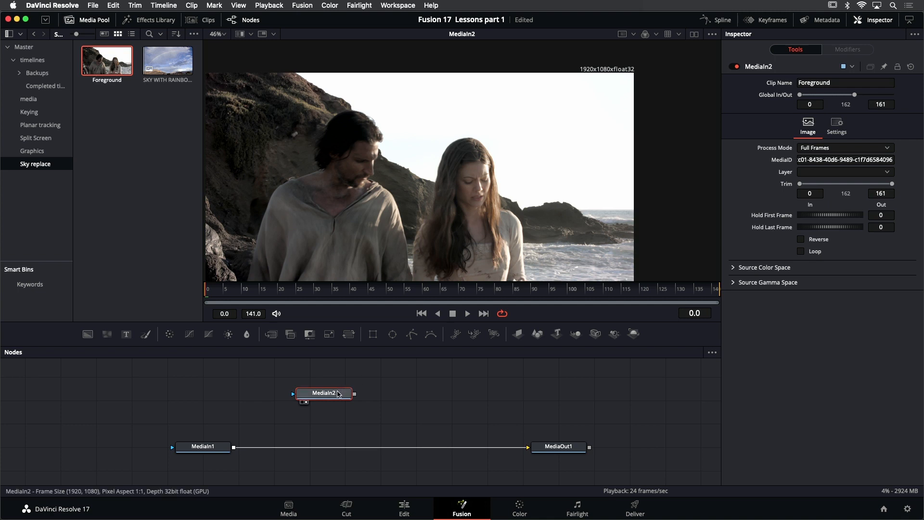
Rename the MediaIn2 node as FOREGROUND
right_click(761, 67)
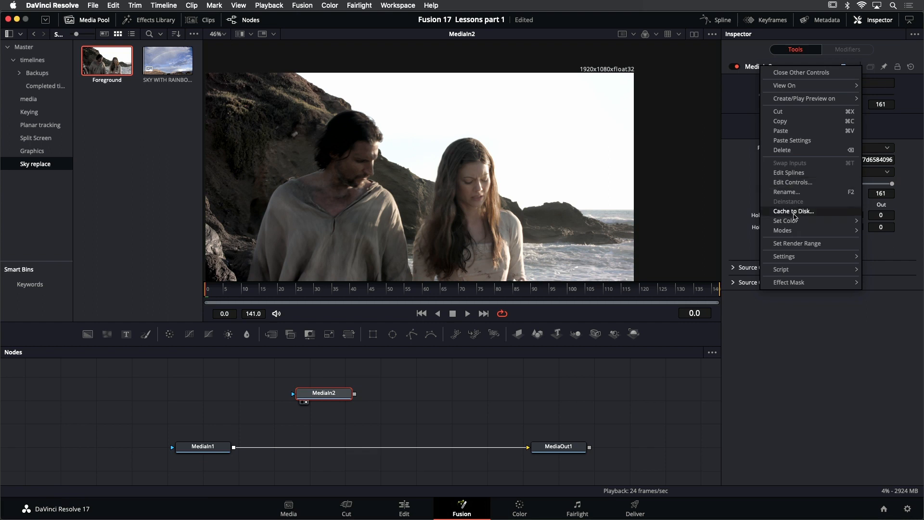
left_click(792, 192)
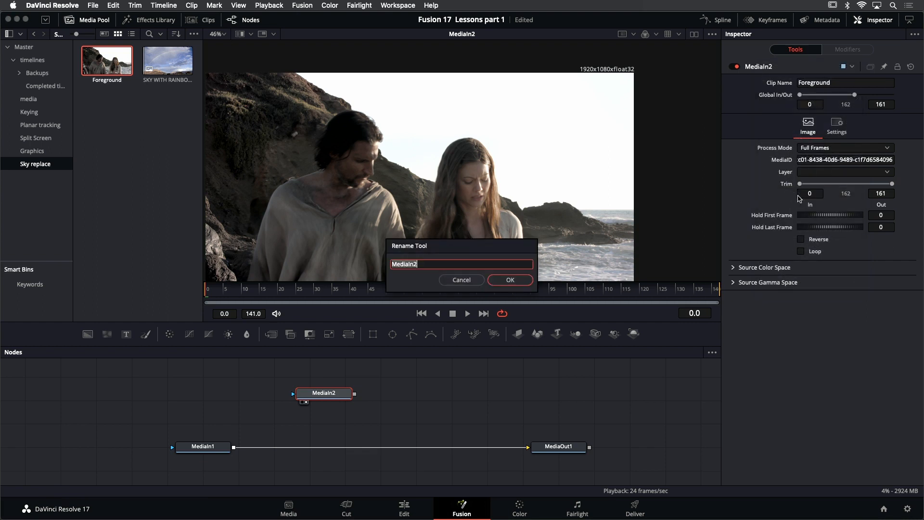
type("FOREGROUND")
left_click(510, 280)
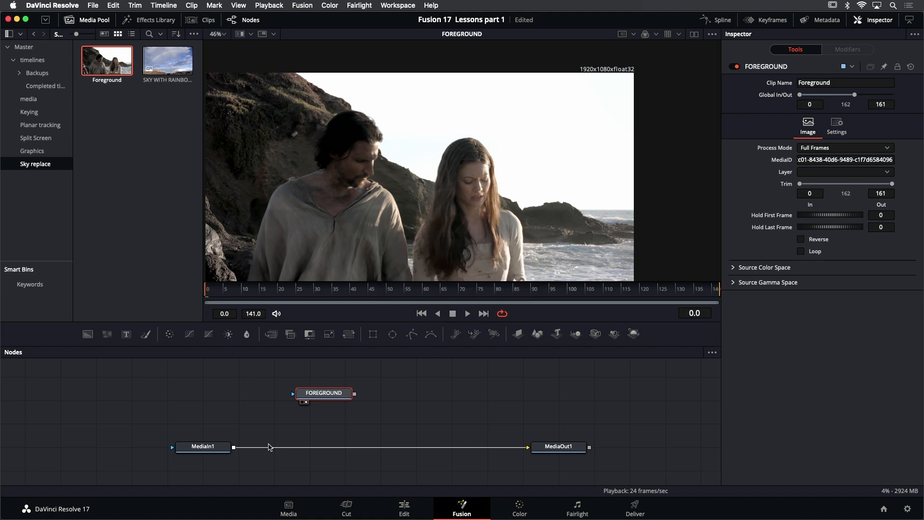
View the MediaIn1 node and rename it as SKY
left_click(208, 448)
key("1")
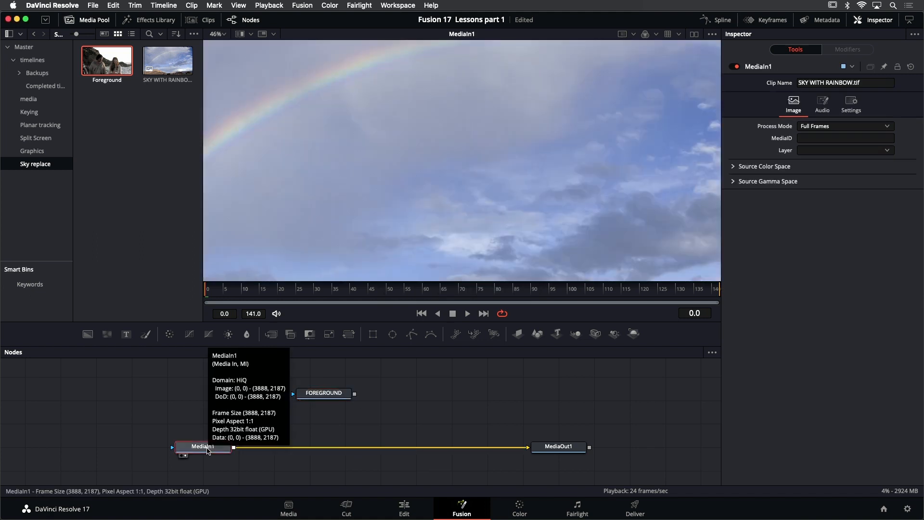
right_click(767, 68)
left_click(804, 195)
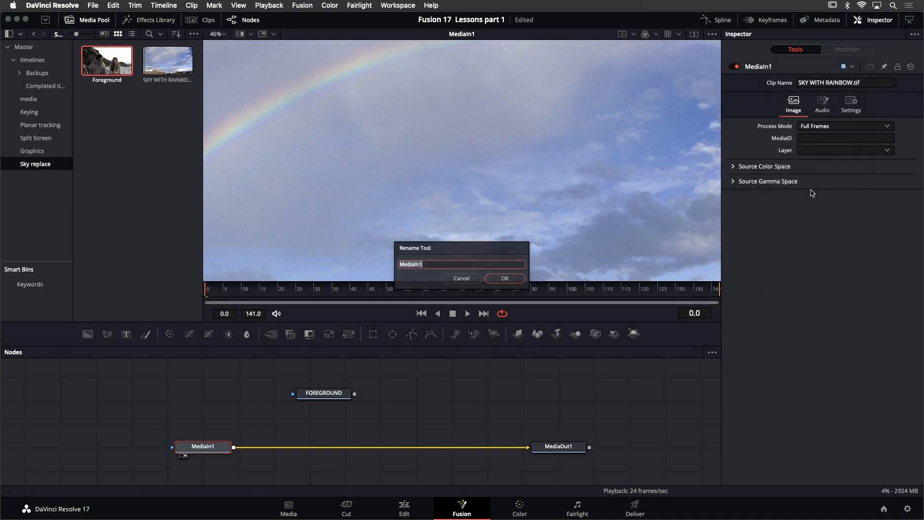
type("S")
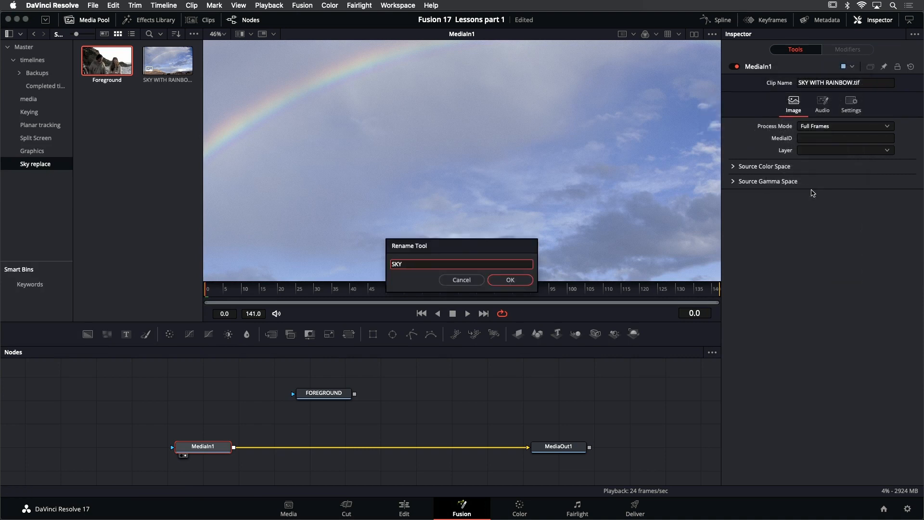
type("KY")
key("Return")
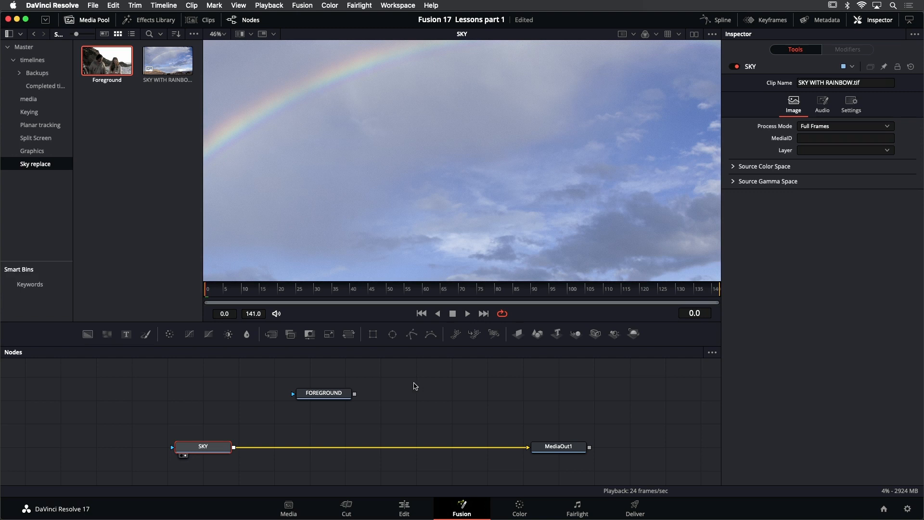
Hide the media pool, merge FOREGROUND over SKY by joining their outputs, and view the resulting Merge1 node
left_click(94, 20)
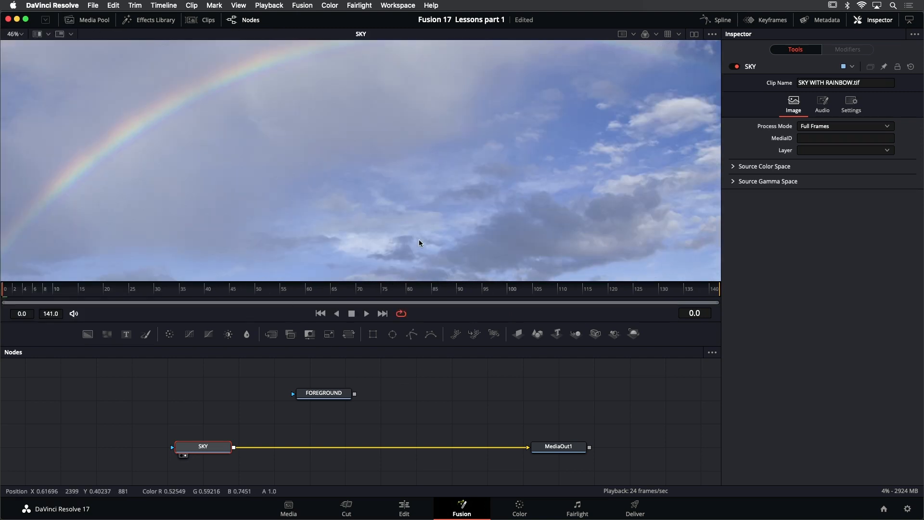
key("shift+z")
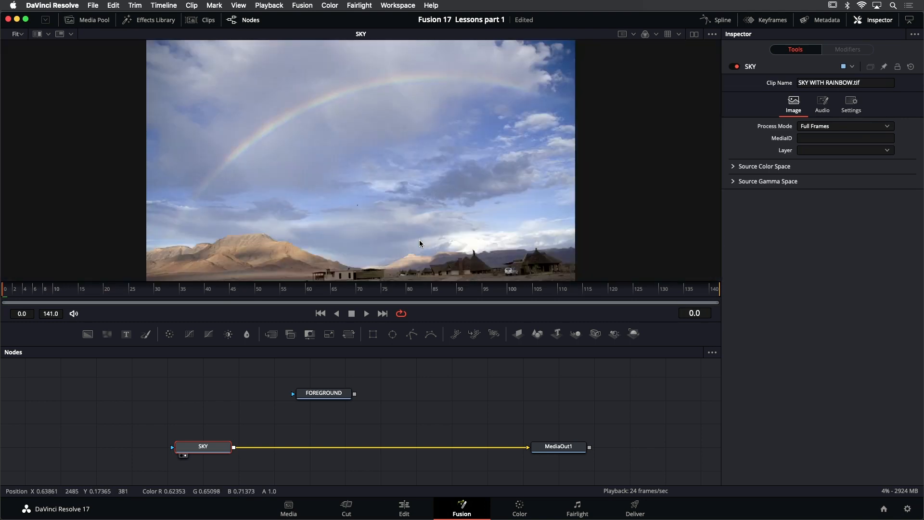
left_click(259, 435)
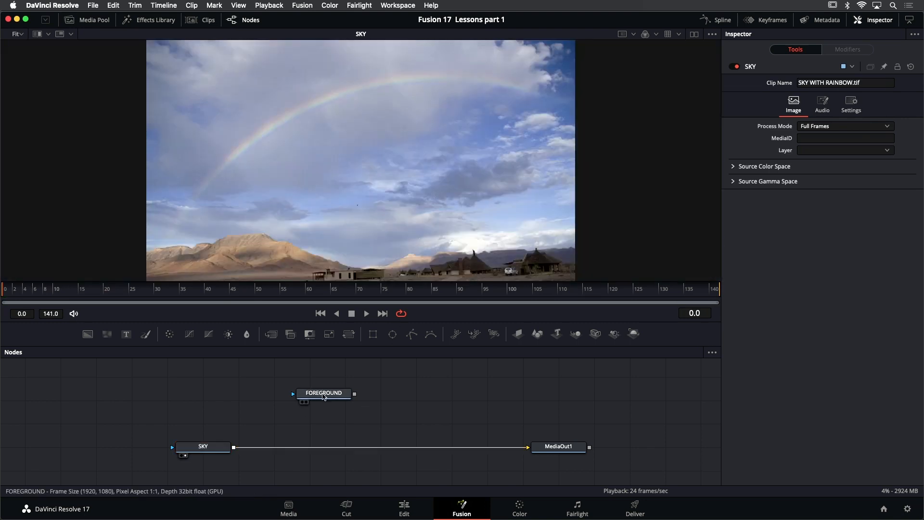
left_click(215, 454)
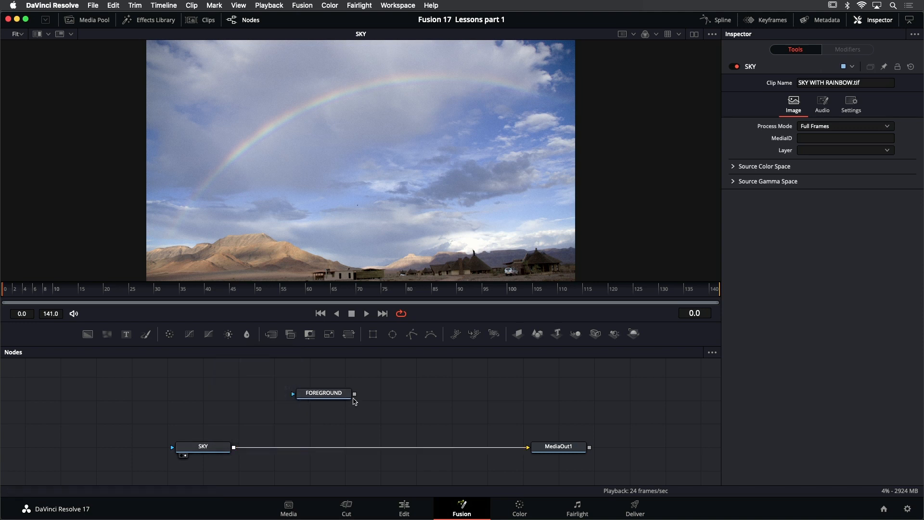
left_click_drag(355, 396, 234, 448)
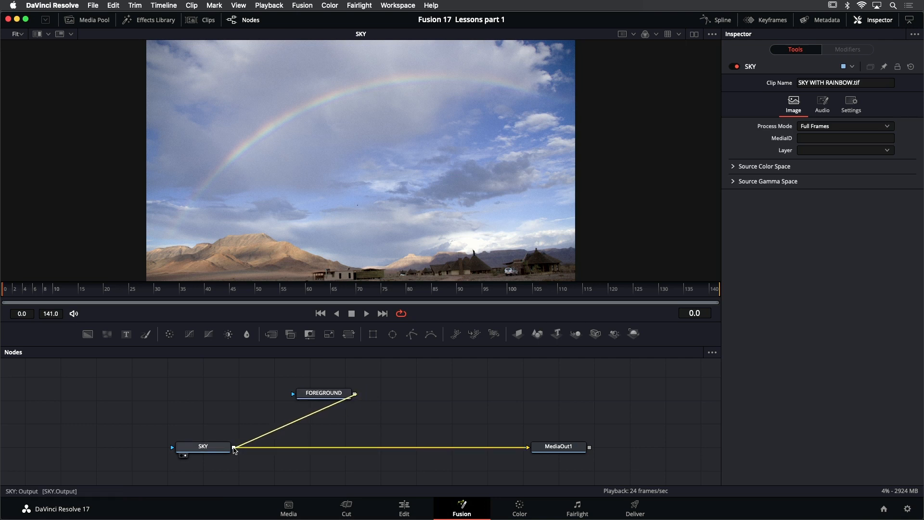
left_click_drag(234, 448, 234, 449)
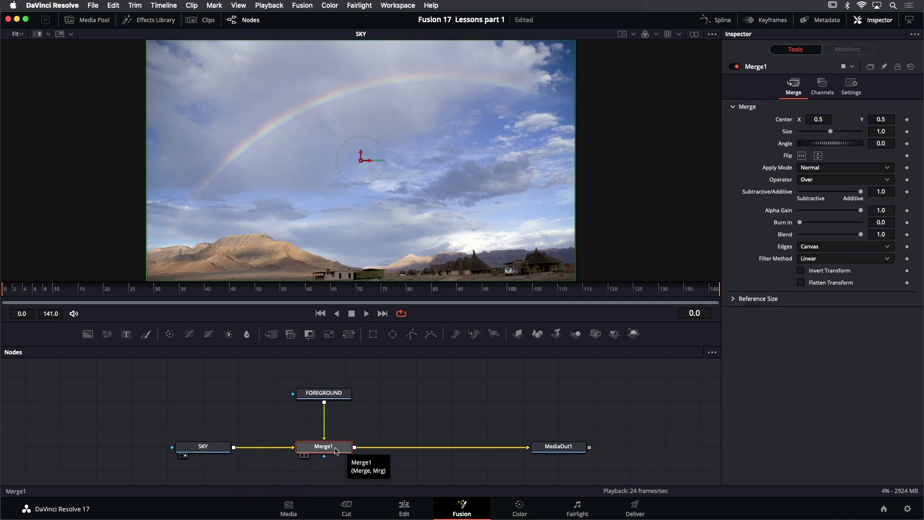
key("1")
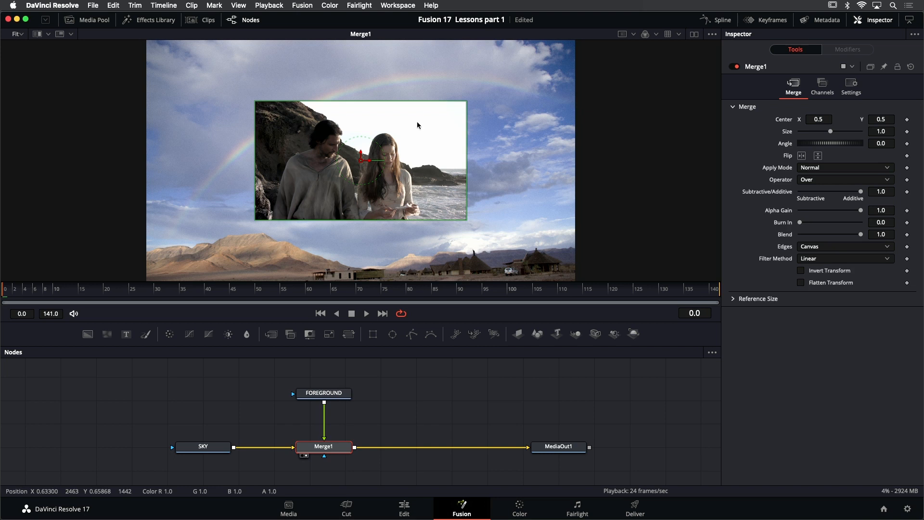
left_click_drag(487, 117, 473, 143)
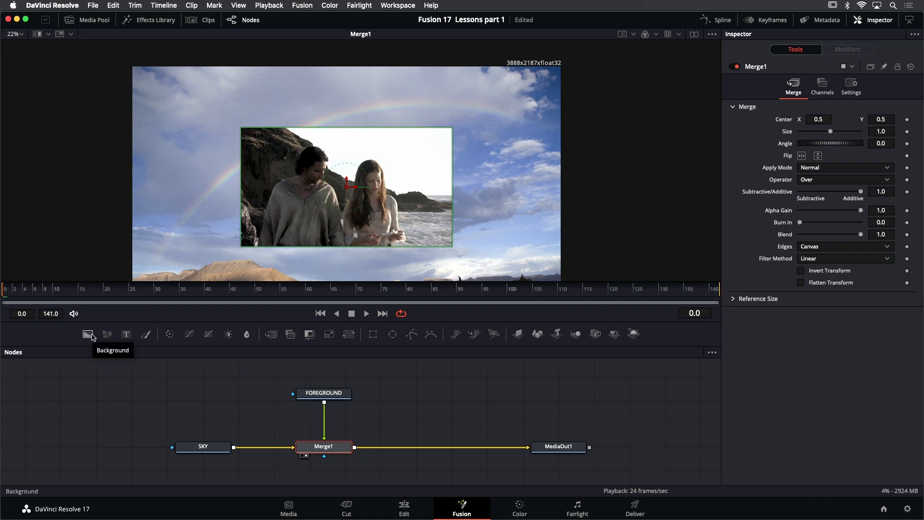
Add a Background node beside SKY, view it, turn off Auto Resolution, and set its image size to 1920 by 1080
left_click_drag(92, 336, 84, 446)
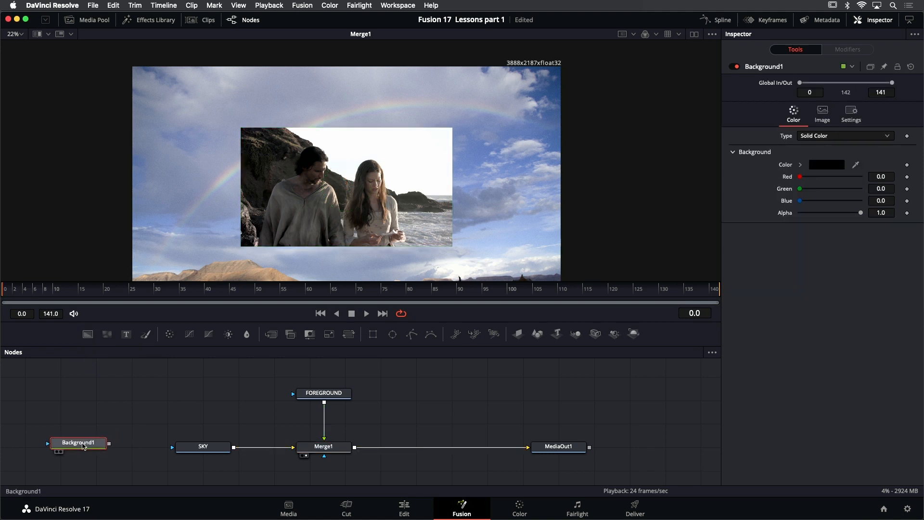
key("1")
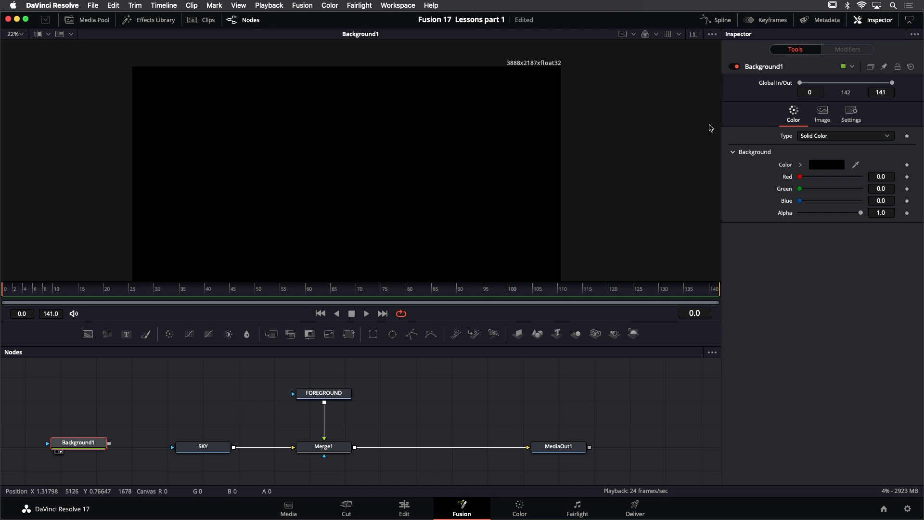
left_click(824, 113)
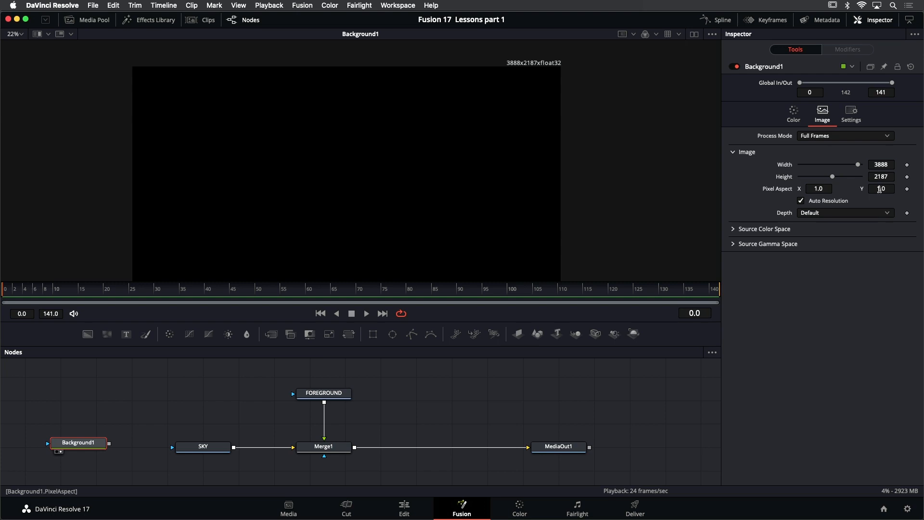
left_click(819, 205)
left_click(889, 165)
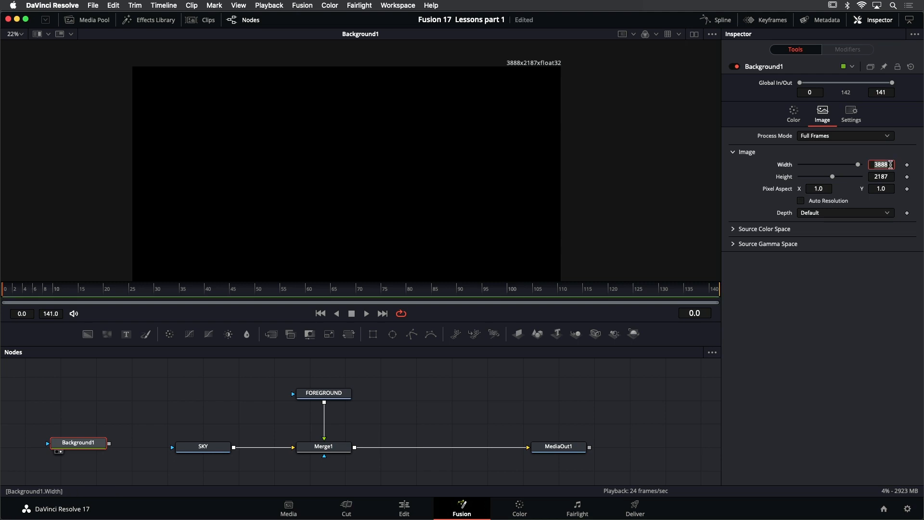
type("1920")
key("Tab")
type("1080")
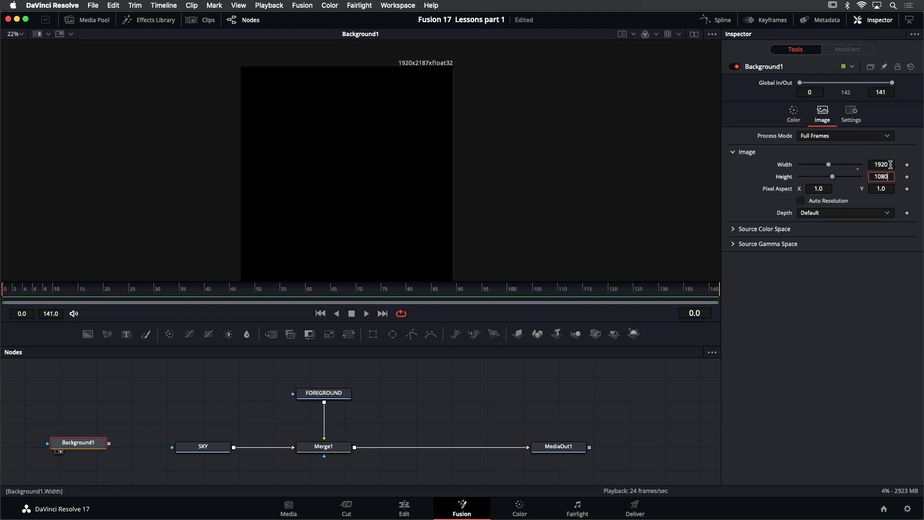
key("Return")
left_click_drag(433, 153, 508, 90)
scroll(452, 137, "up", 2)
scroll(515, 92, "down", 1)
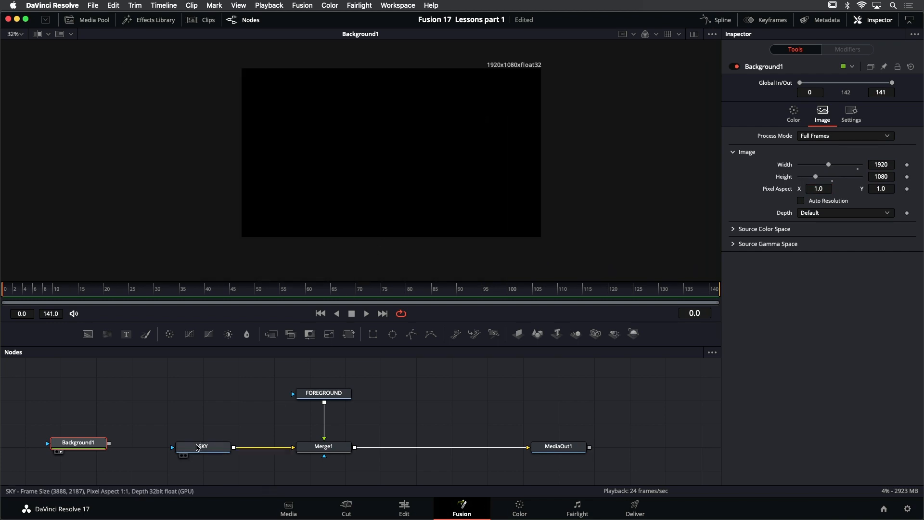
Move the SKY node up beside FOREGROUND to free the space between Background1 and Merge1
left_click_drag(198, 449, 196, 395)
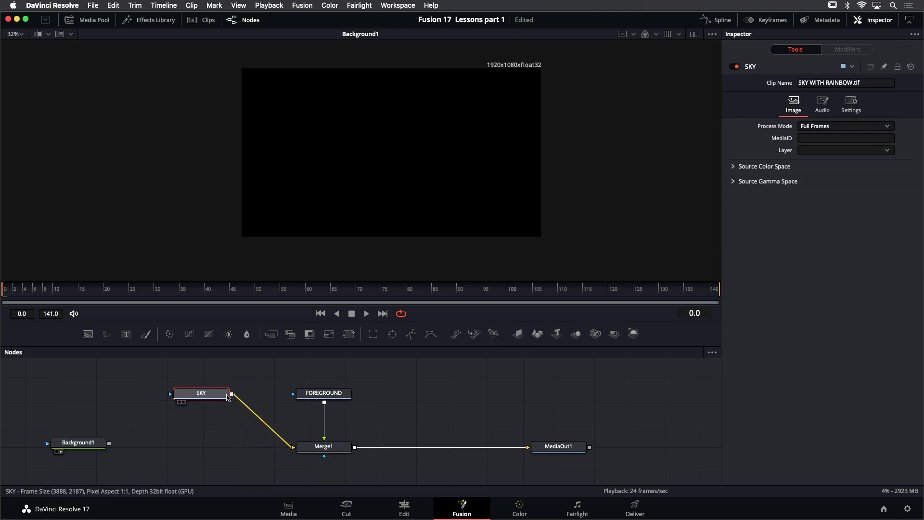
left_click(203, 450)
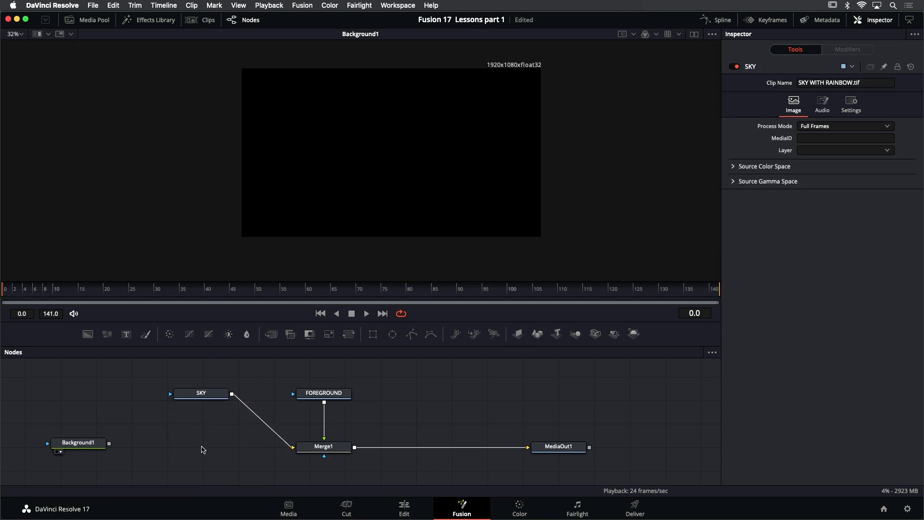
Add a Merge node below SKY, feeding Background1 into its background input and SKY into its foreground input
key("shift+space")
type("trans")
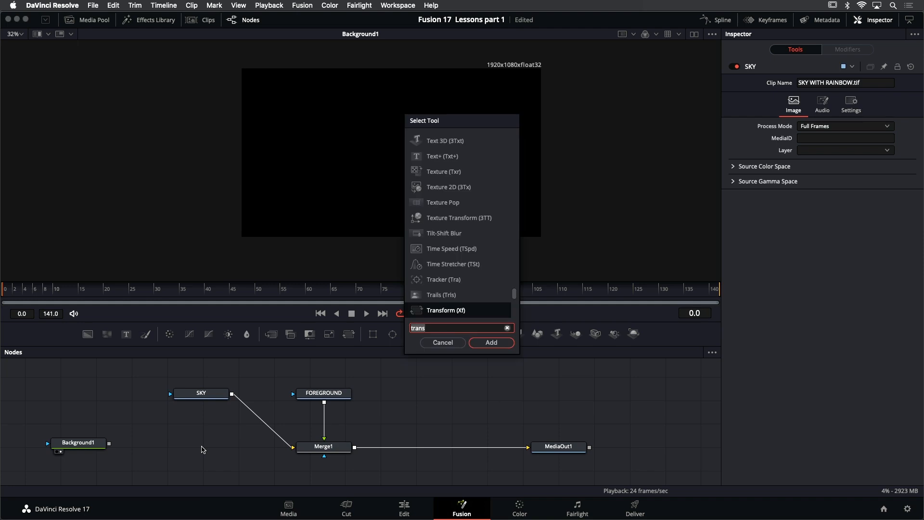
type("merg")
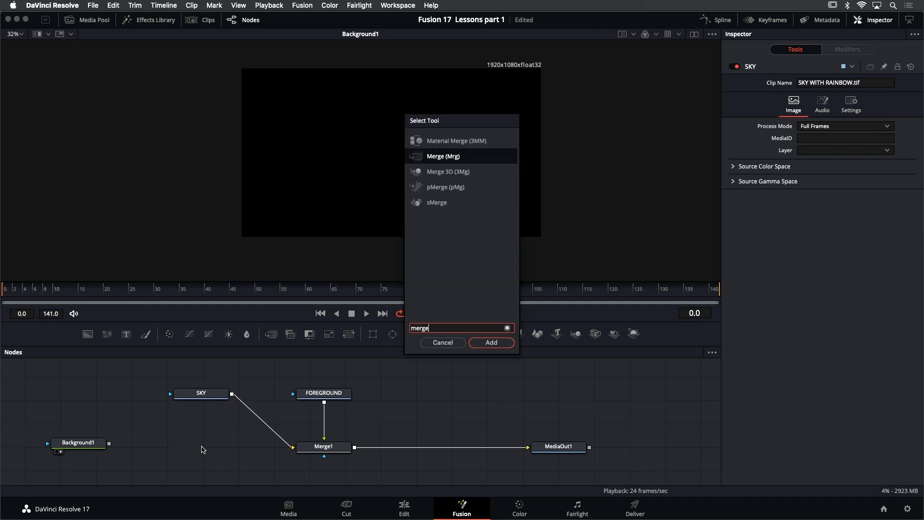
type("e")
key("Return")
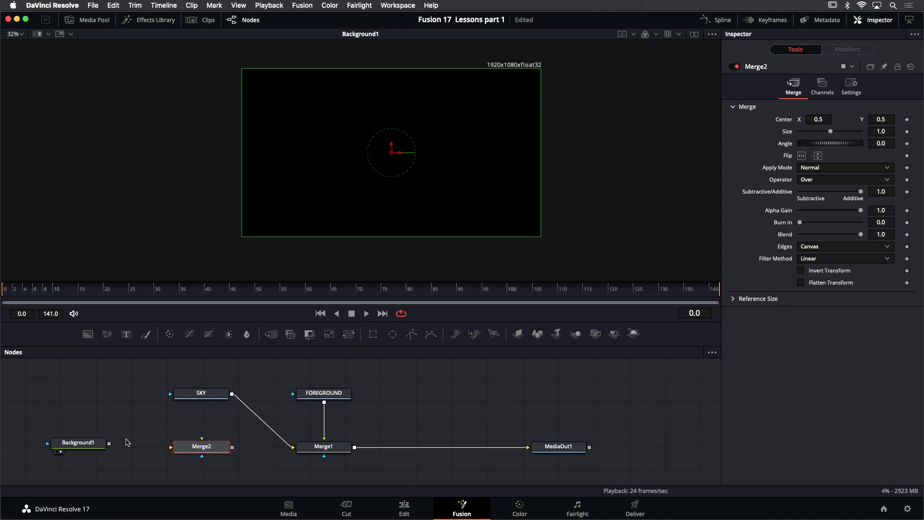
left_click_drag(108, 446, 172, 448)
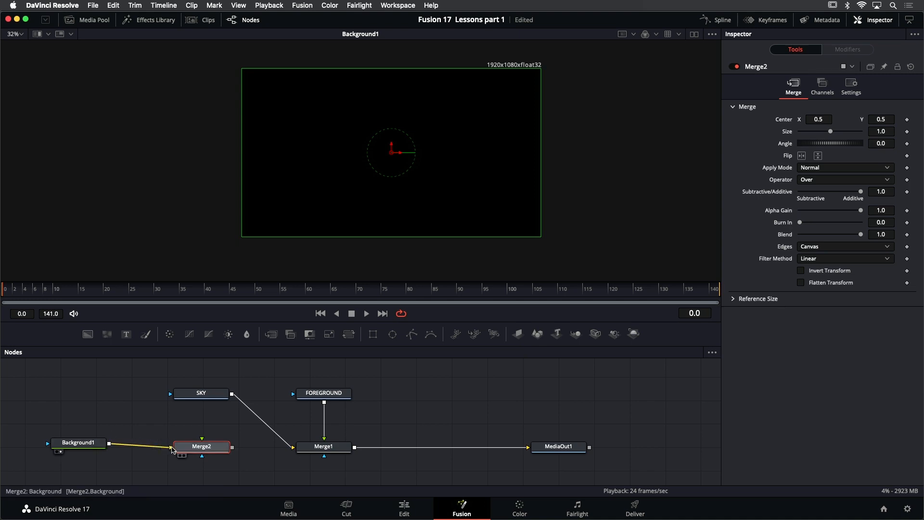
left_click_drag(230, 396, 203, 440)
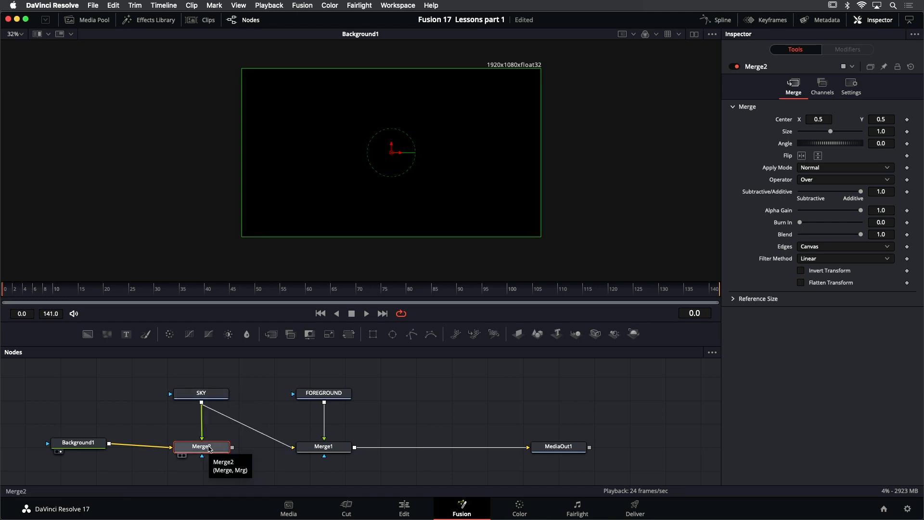
View the Merge2 node, try moving the sky up to about X 0.48, Y 0.83 within the frame, and undo the move
left_click_drag(210, 448, 417, 226)
scroll(442, 214, "down", 2)
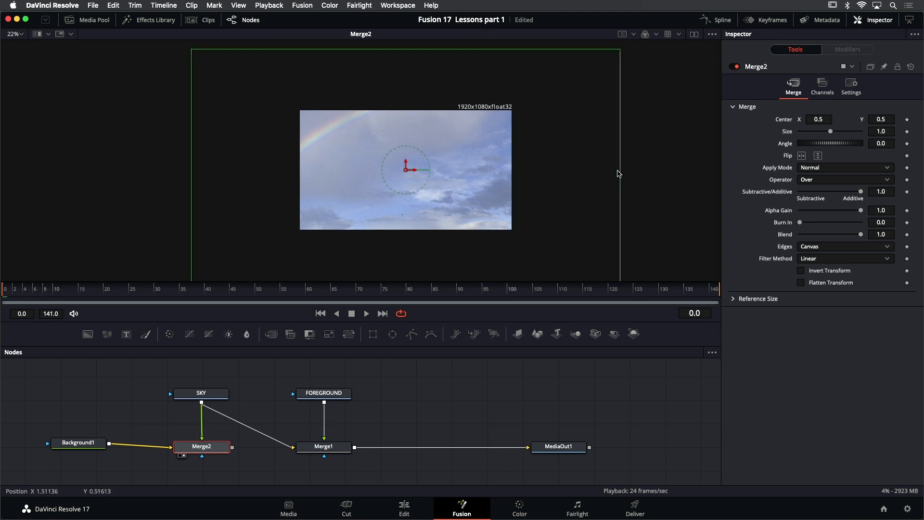
scroll(612, 164, "down", 1)
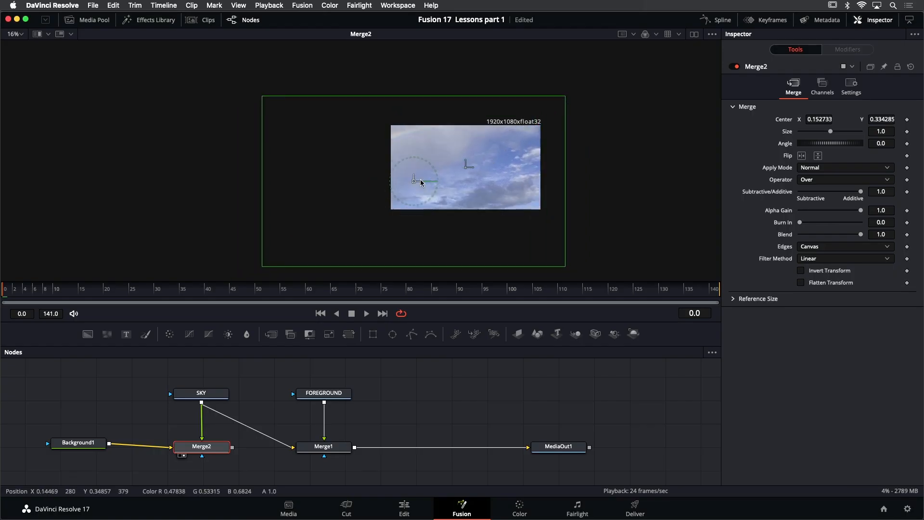
left_click_drag(420, 183, 462, 141)
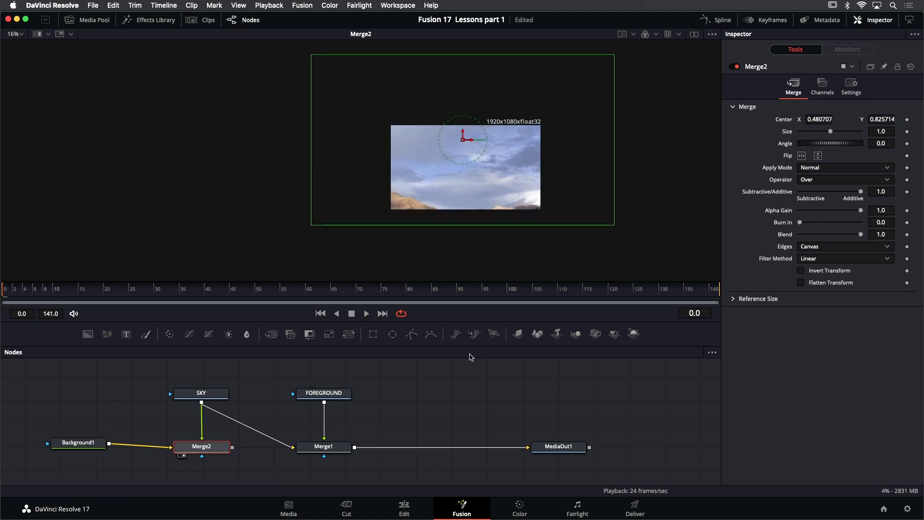
key("super+z")
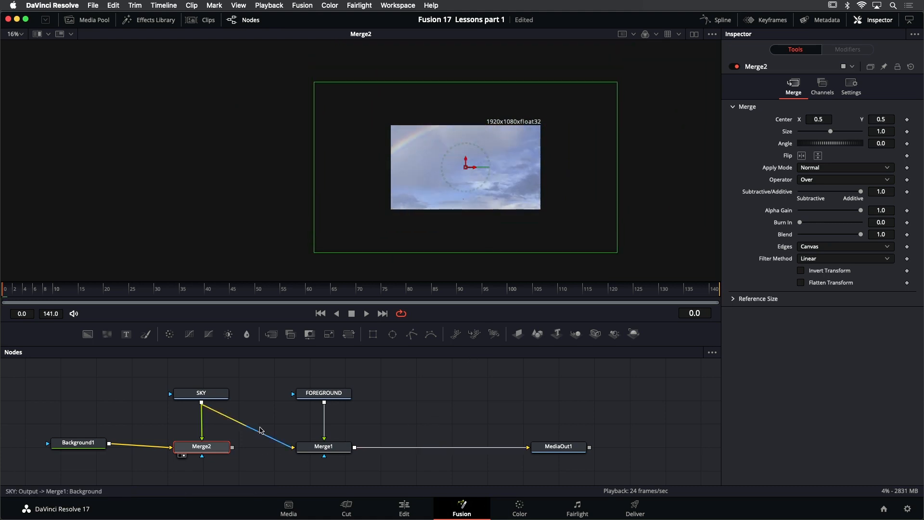
Connect Merge2's output to Merge1's background input in place of SKY, and view the Merge1 node
mouse_move(347, 394)
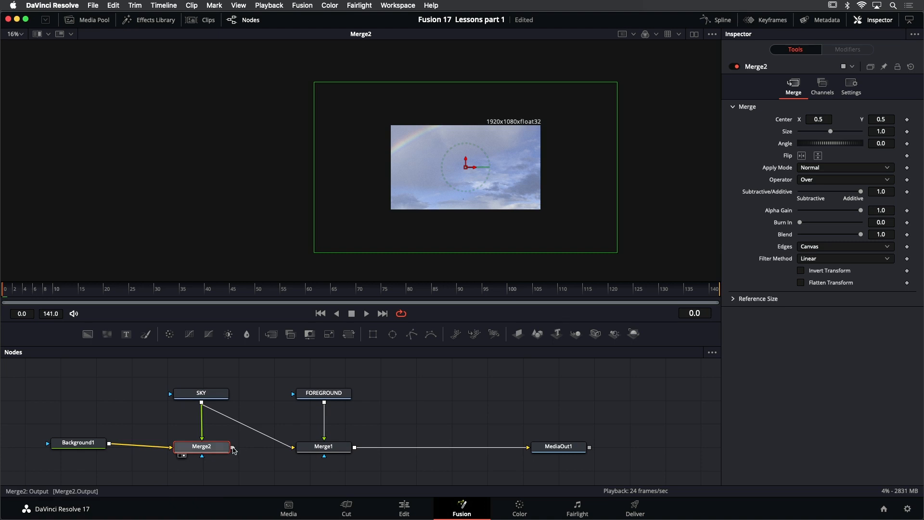
left_click_drag(233, 448, 311, 447)
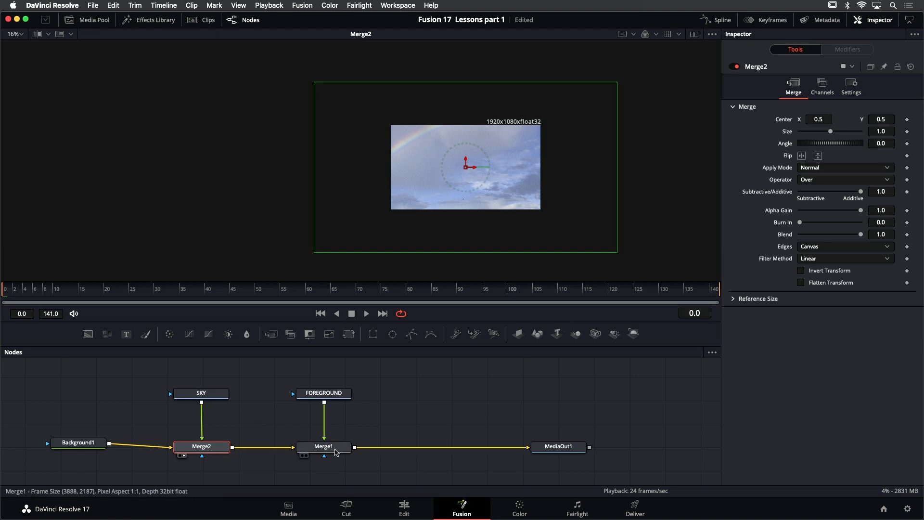
left_click(336, 451)
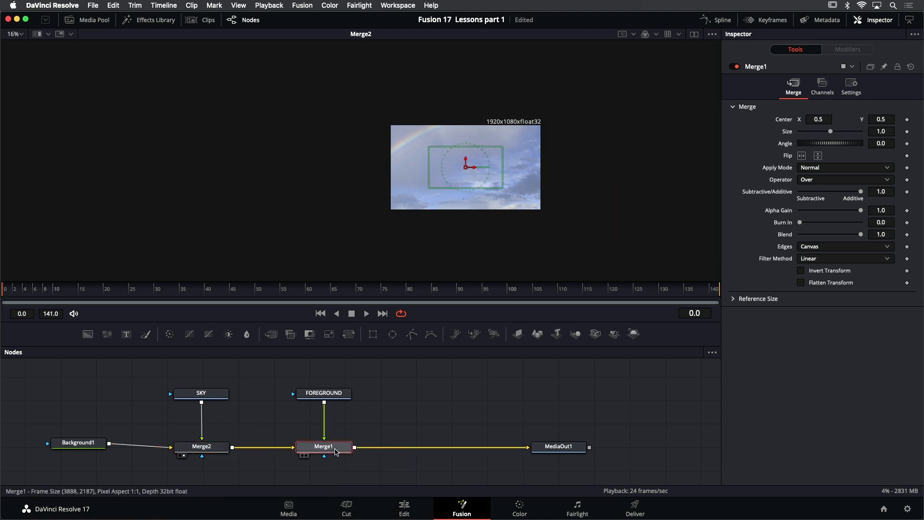
key("2")
scroll(505, 155, "up", 1)
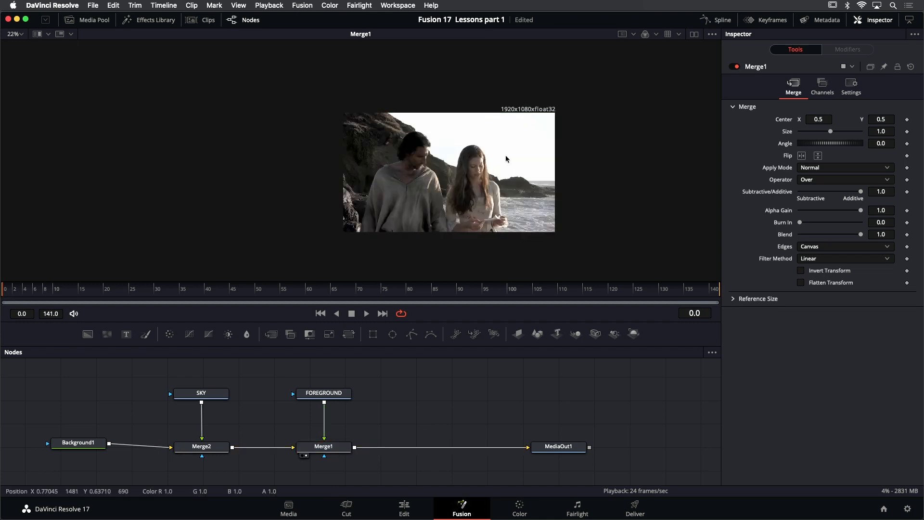
scroll(505, 157, "up", 1)
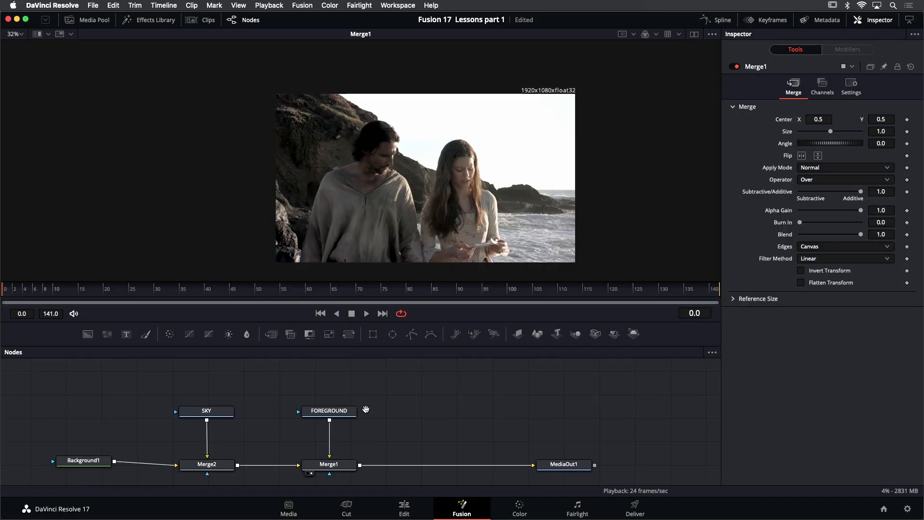
Move FOREGROUND up and insert a Luma Keyer from the Matte tools between it and Merge1
left_click_drag(347, 418, 349, 371)
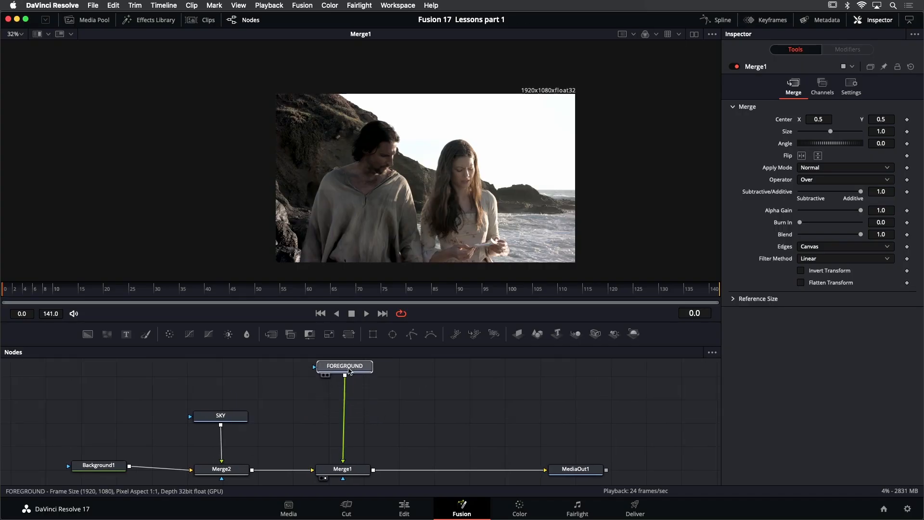
left_click(152, 21)
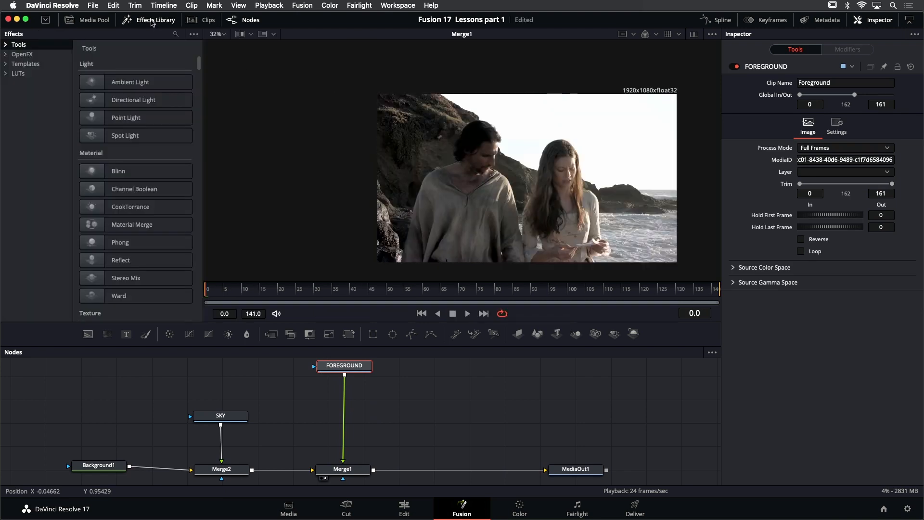
left_click(5, 45)
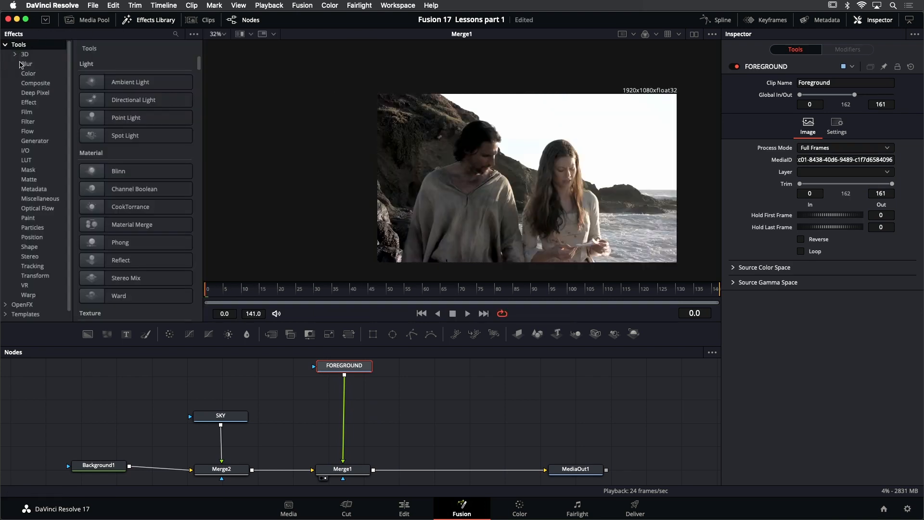
left_click(29, 180)
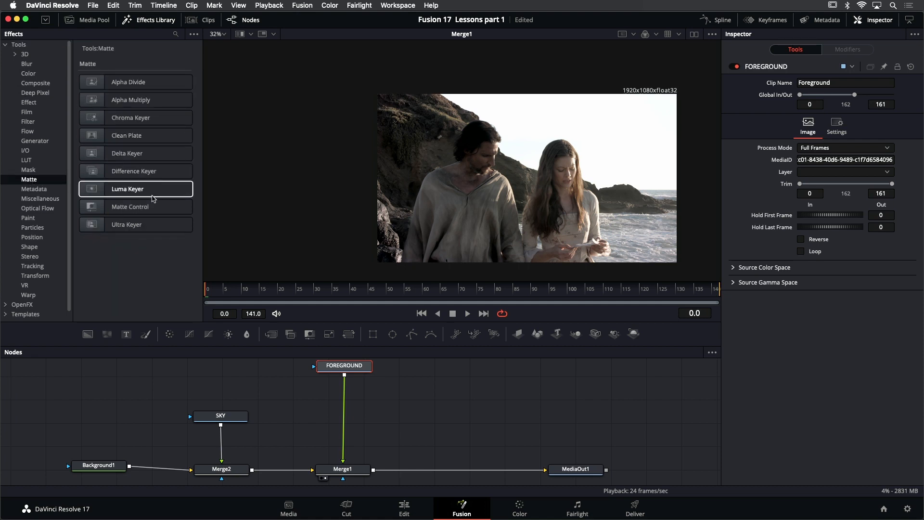
left_click_drag(130, 189, 348, 398)
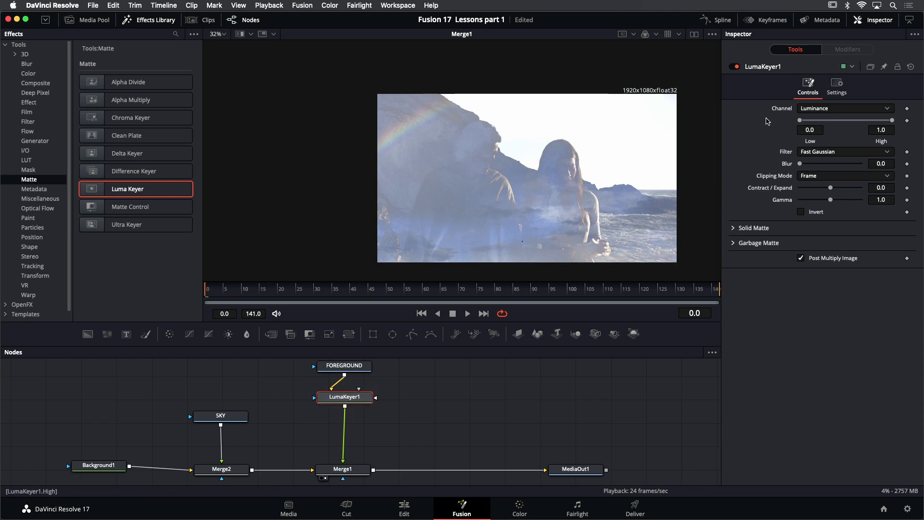
left_click(856, 112)
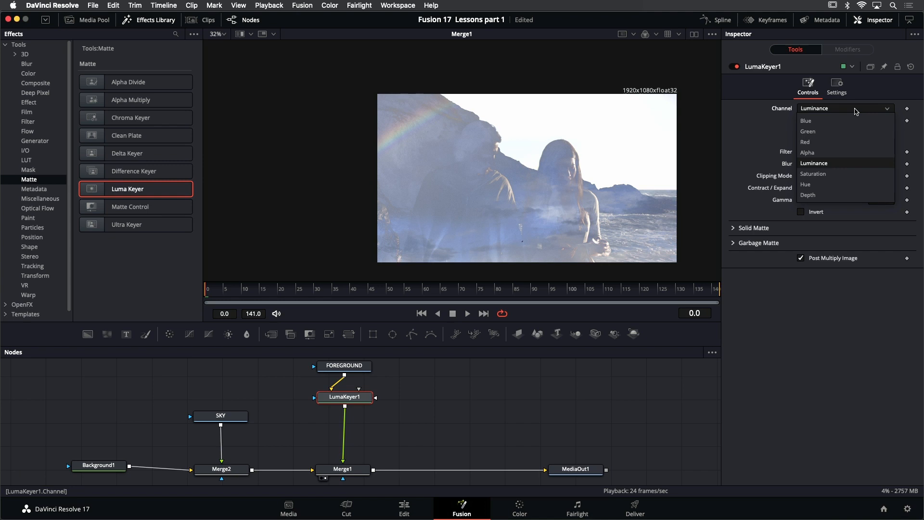
left_click(765, 104)
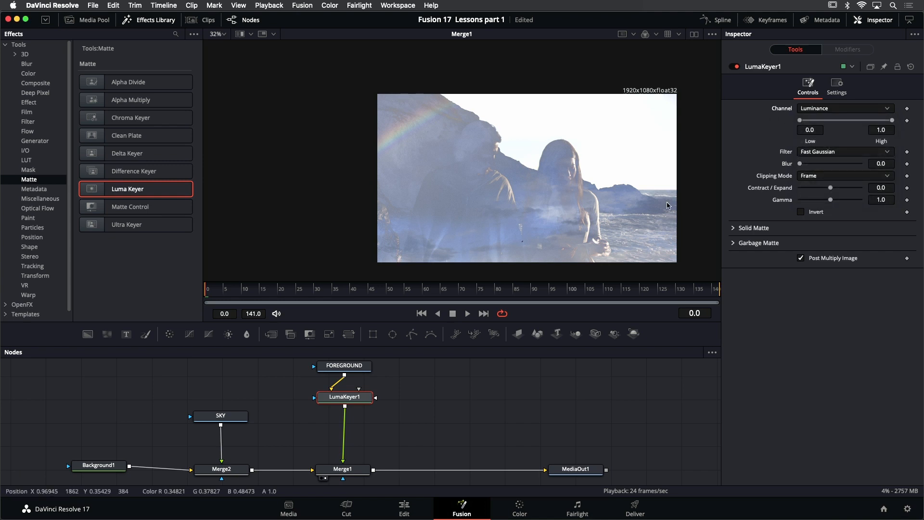
left_click_drag(608, 159, 552, 136)
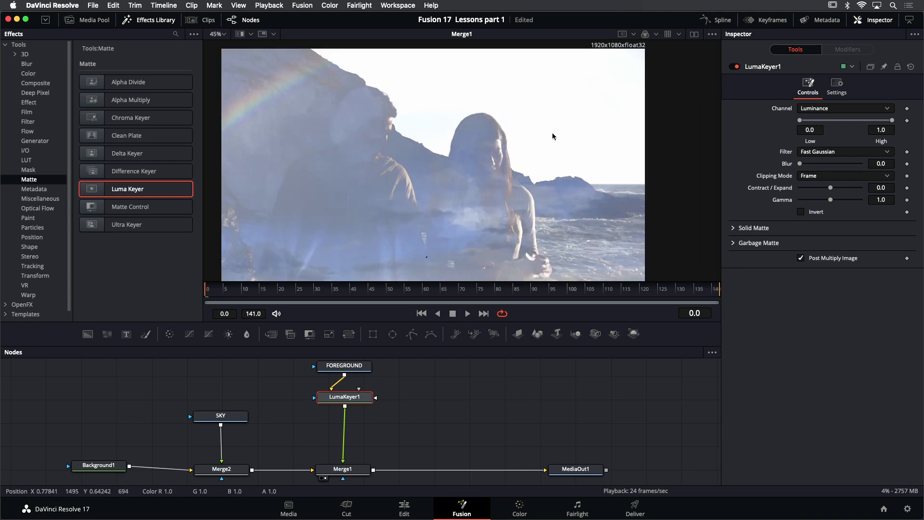
scroll(539, 137, "up", 3)
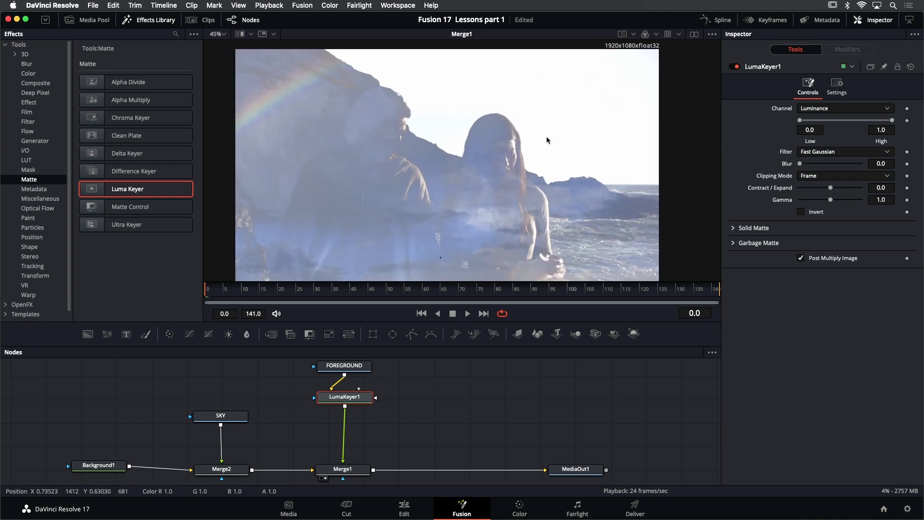
left_click(655, 35)
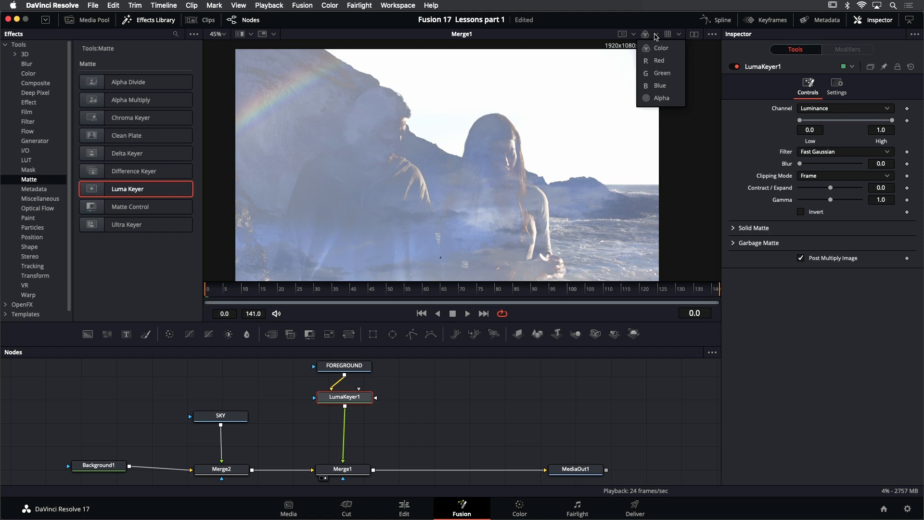
left_click(659, 98)
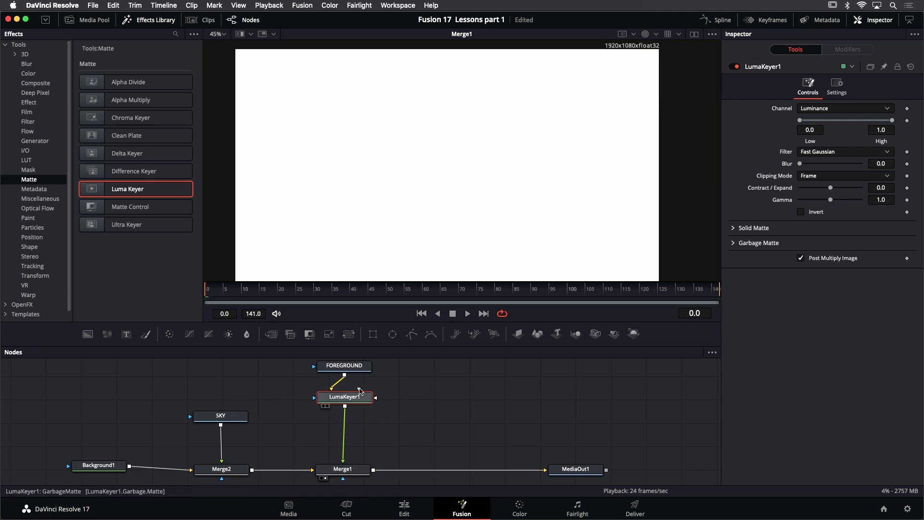
mouse_move(350, 401)
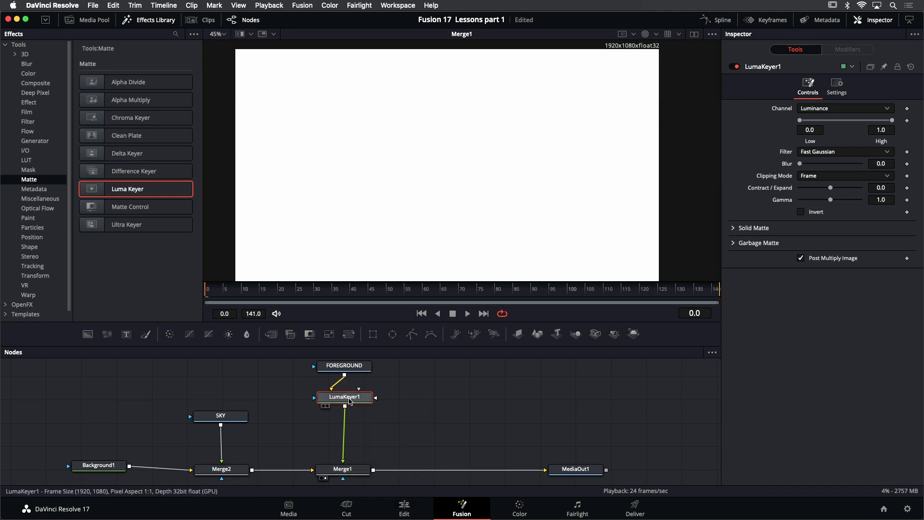
key("1")
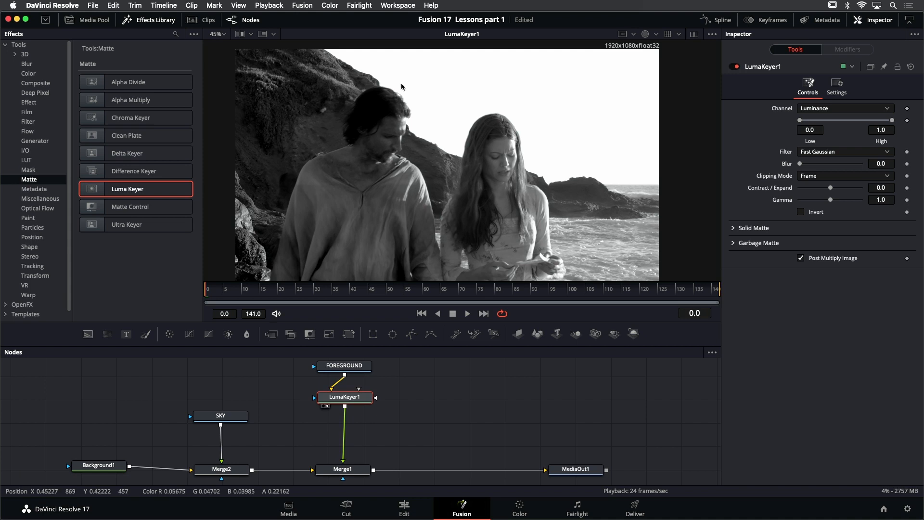
Hide the effects library and set the Luma Keyer's range to Low 0.75 and High 0.9
left_click(147, 20)
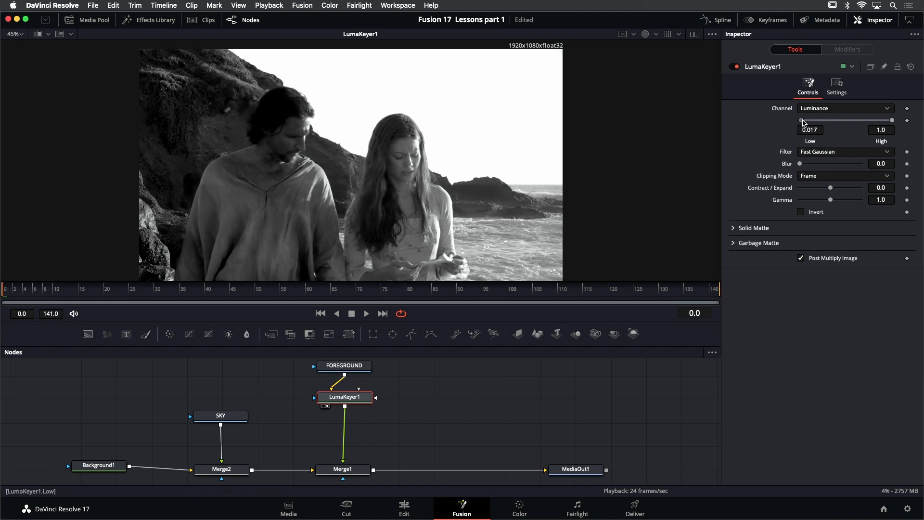
left_click_drag(803, 123, 888, 124)
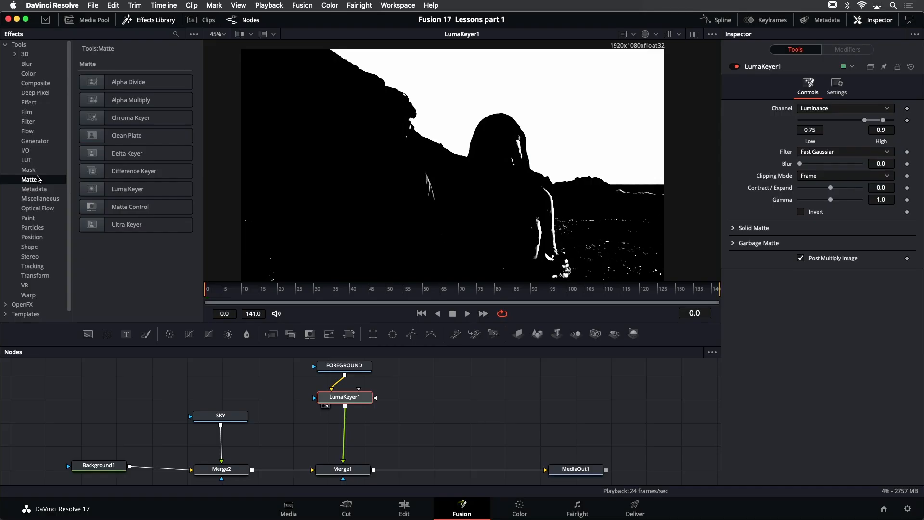
Insert an Erode/Dilate filter between LumaKeyer1 and Merge1, and set its Amount to about -0.0034 while viewing its matte
left_click(131, 23)
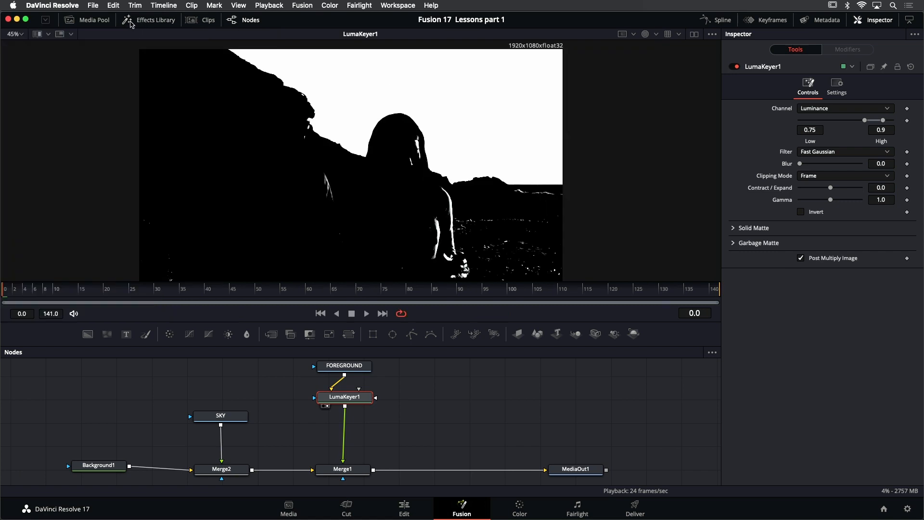
left_click(151, 21)
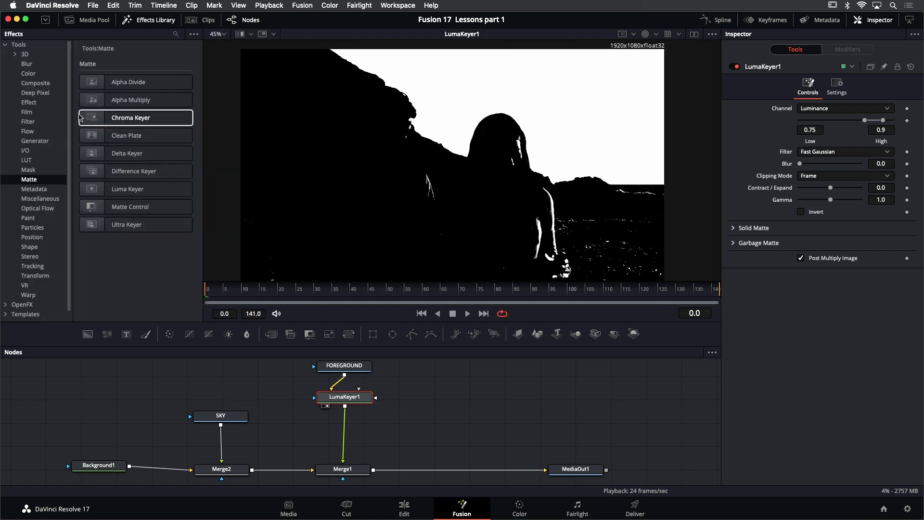
left_click(28, 122)
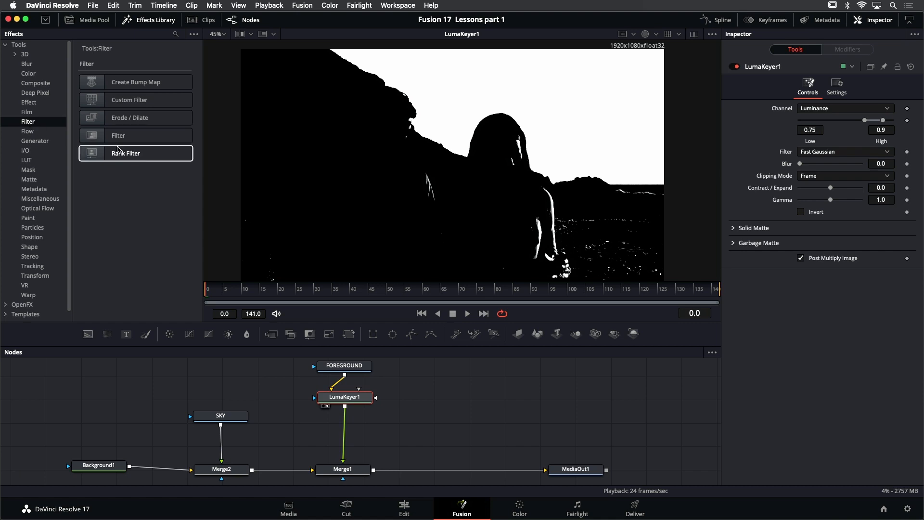
left_click_drag(118, 121, 345, 426)
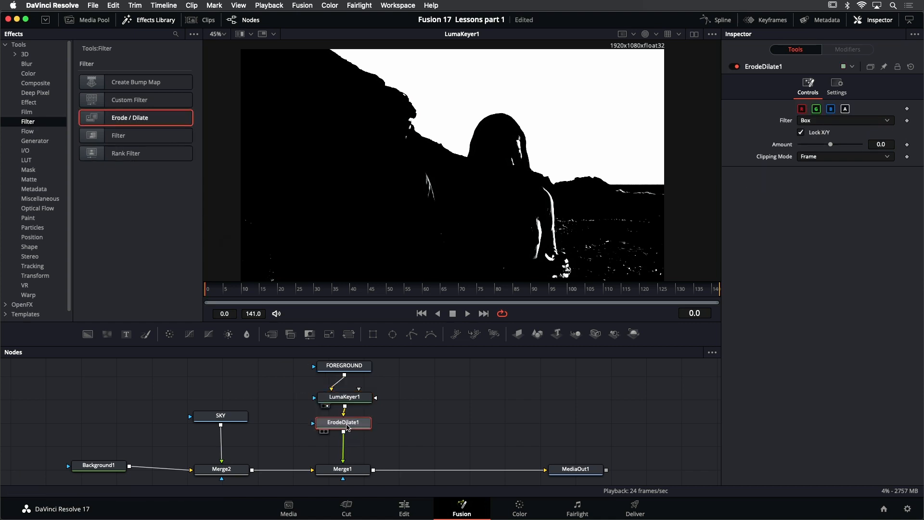
key("1")
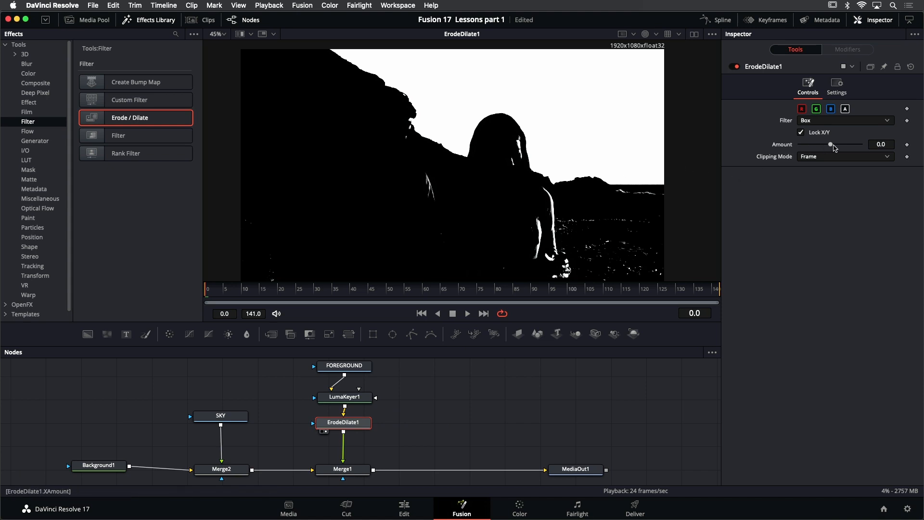
left_click_drag(832, 146, 821, 150)
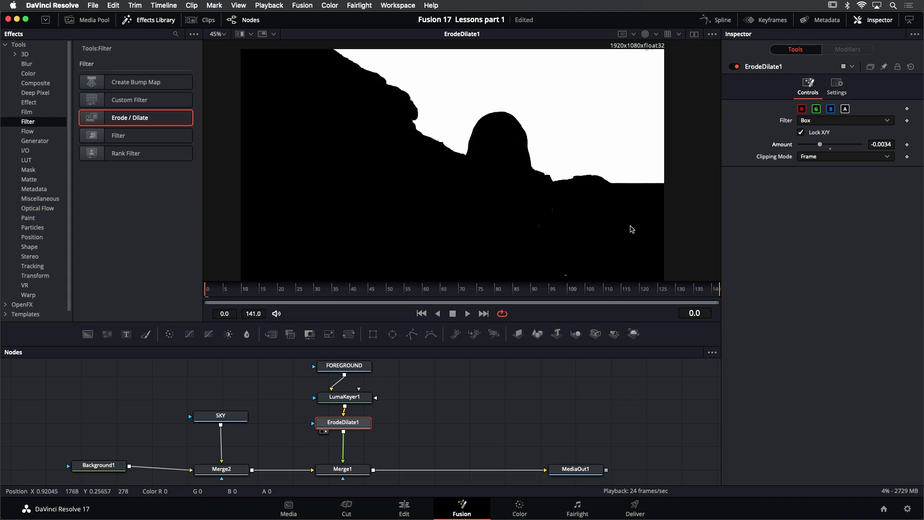
Set ErodeDilate1's Amount to -0.005 and move FOREGROUND, LumaKeyer1 and ErodeDilate1 up to make room above Merge1
left_click_drag(820, 145, 816, 145)
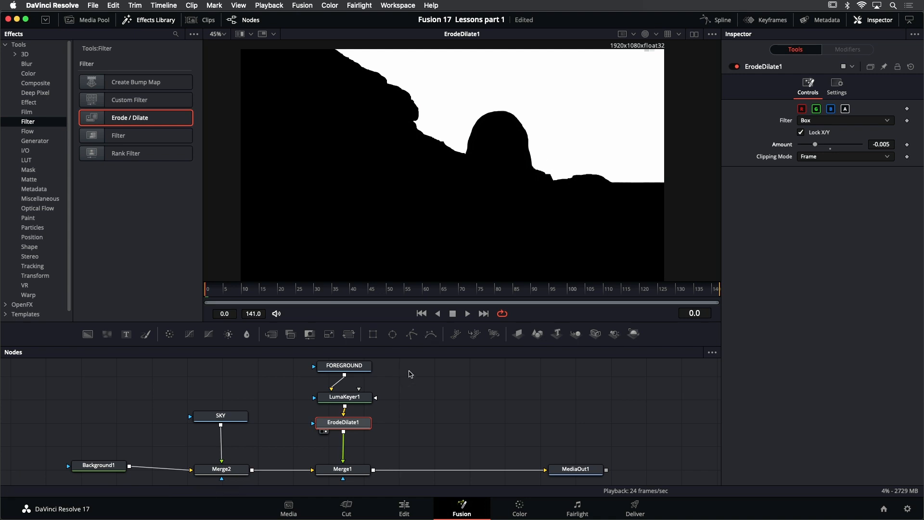
scroll(376, 482, "down", 2)
left_click_drag(394, 399, 391, 415)
scroll(391, 418, "down", 1)
scroll(394, 417, "down", 2)
left_click_drag(395, 453, 317, 370)
left_click_drag(354, 423, 353, 405)
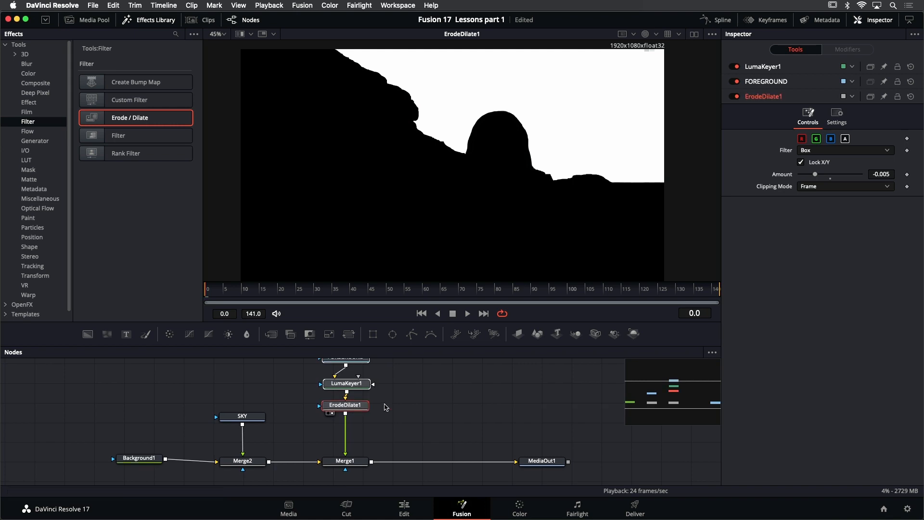
scroll(384, 404, "up", 2)
left_click(415, 407)
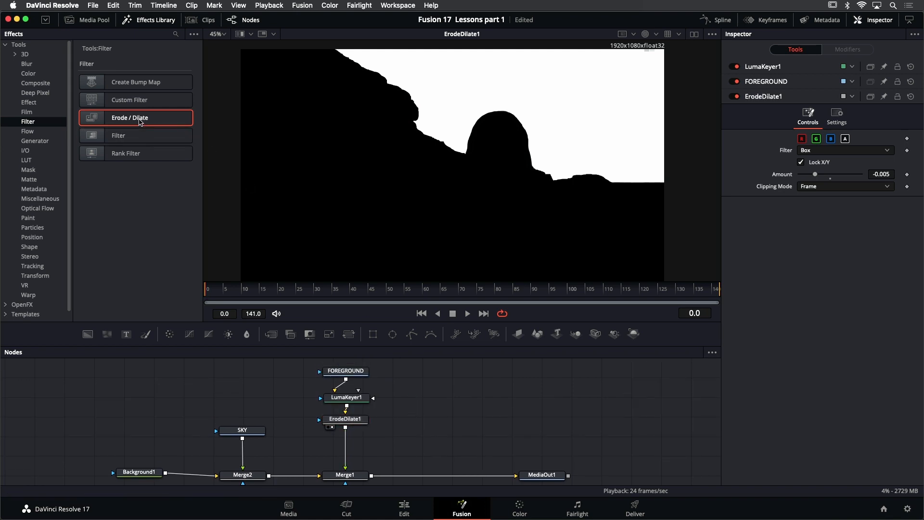
Insert a second Erode/Dilate filter between ErodeDilate1 and Merge1 and set its Amount to about 0.0081
left_click_drag(144, 123, 354, 445)
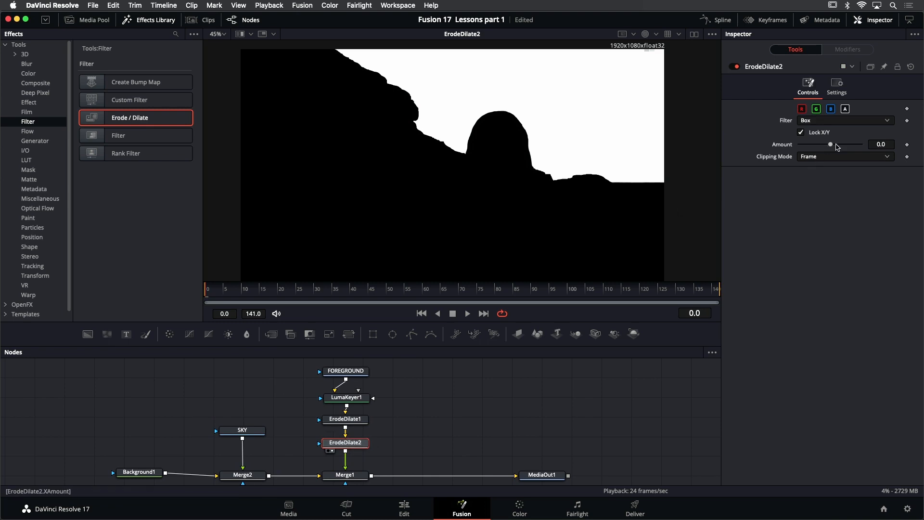
left_click_drag(831, 146, 831, 147)
scroll(542, 164, "up", 6)
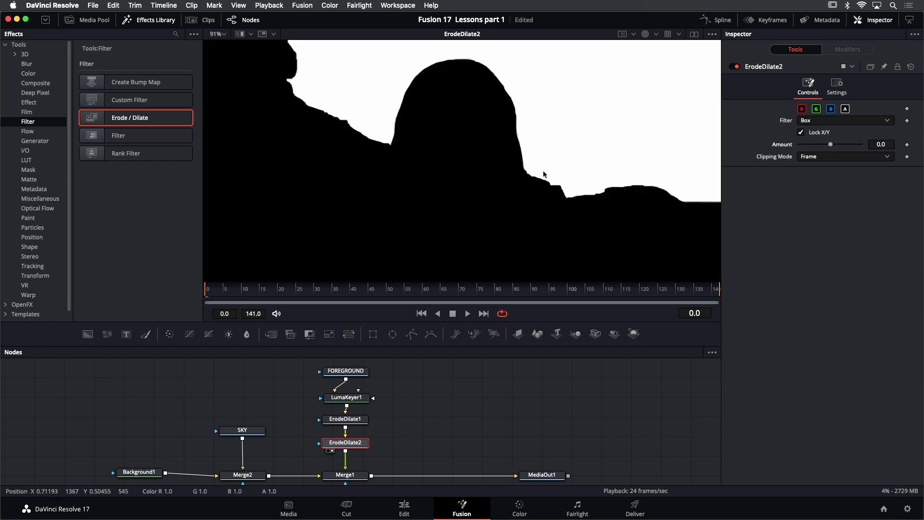
left_click_drag(831, 147, 856, 144)
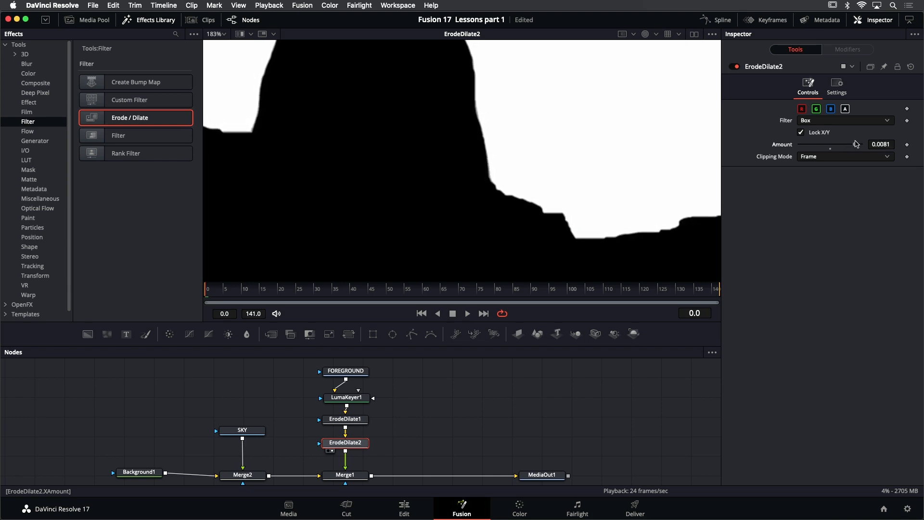
scroll(567, 182, "down", 3)
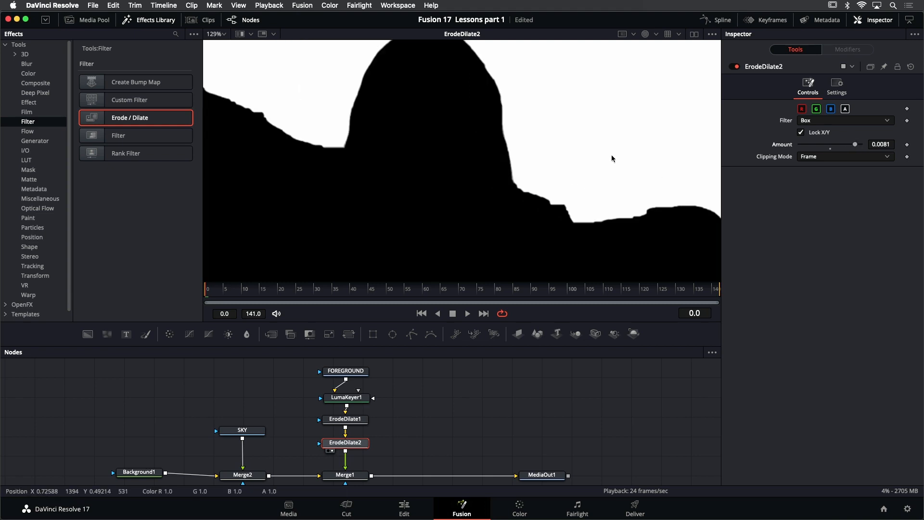
scroll(648, 63, "down", 3)
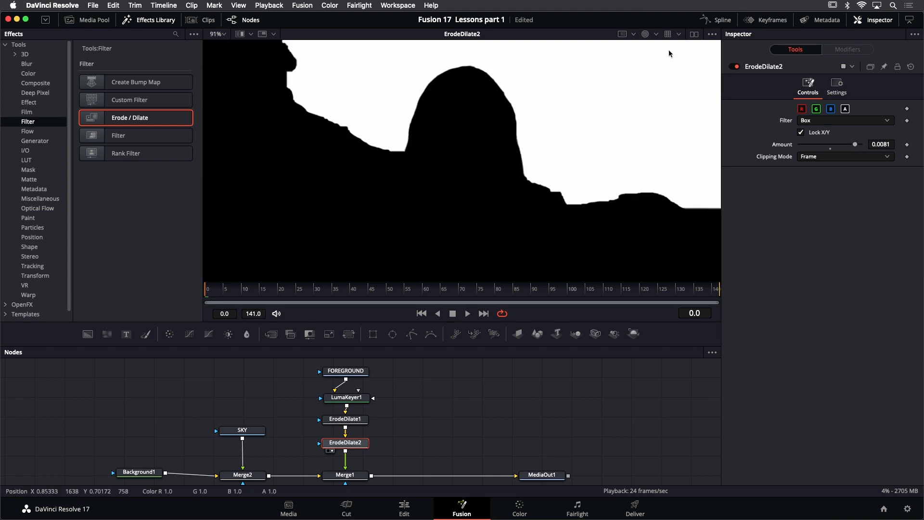
Switch the viewer from alpha to color and inspect the whole keyed frame of ErodeDilate2
left_click(645, 35)
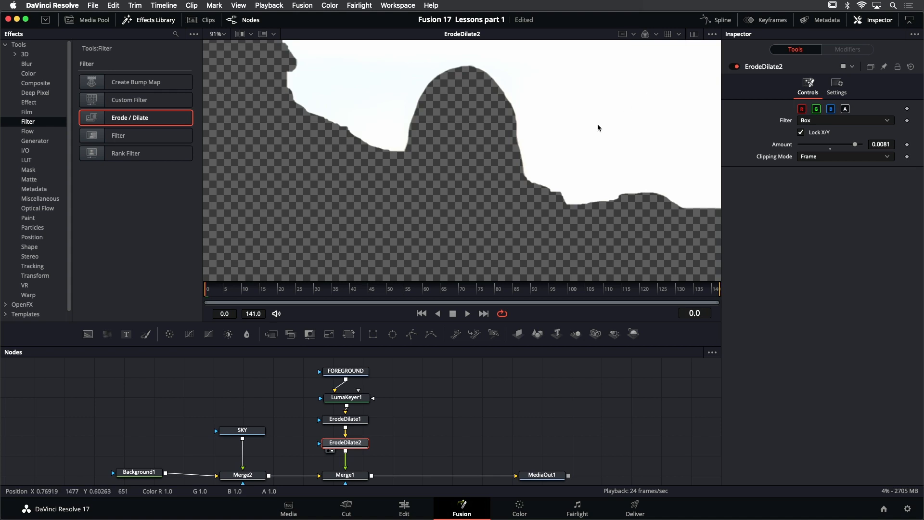
scroll(597, 124, "down", 6)
scroll(602, 118, "down", 2)
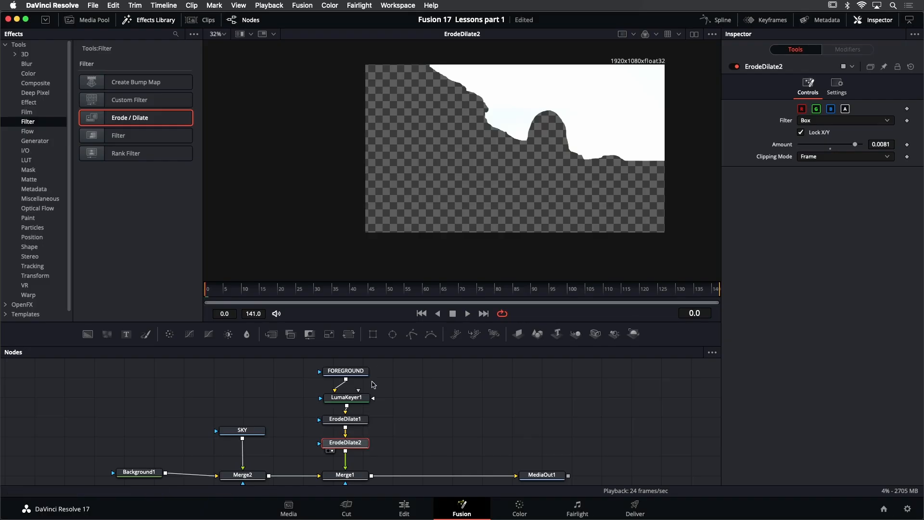
Move LumaKeyer1 and both Erode/Dilate nodes beside FOREGROUND and add a Matte Control node directly below FOREGROUND
left_click_drag(296, 462, 447, 372)
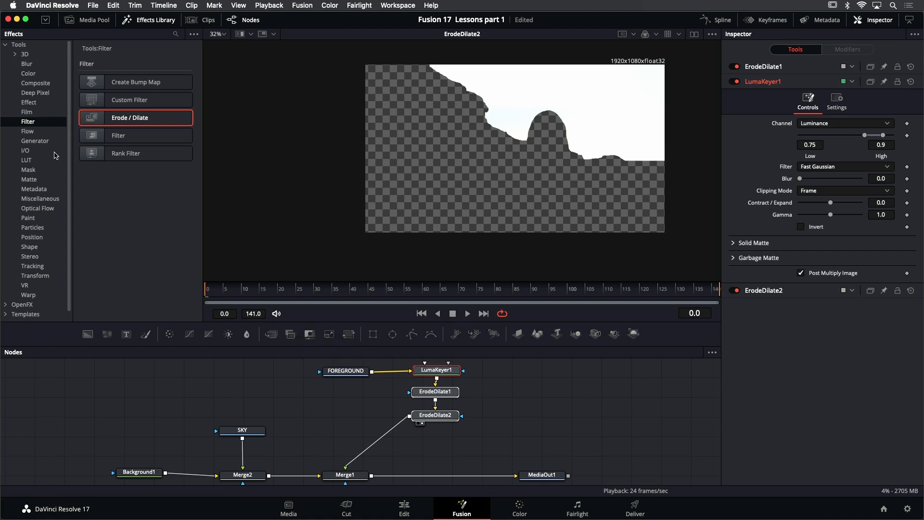
left_click(28, 132)
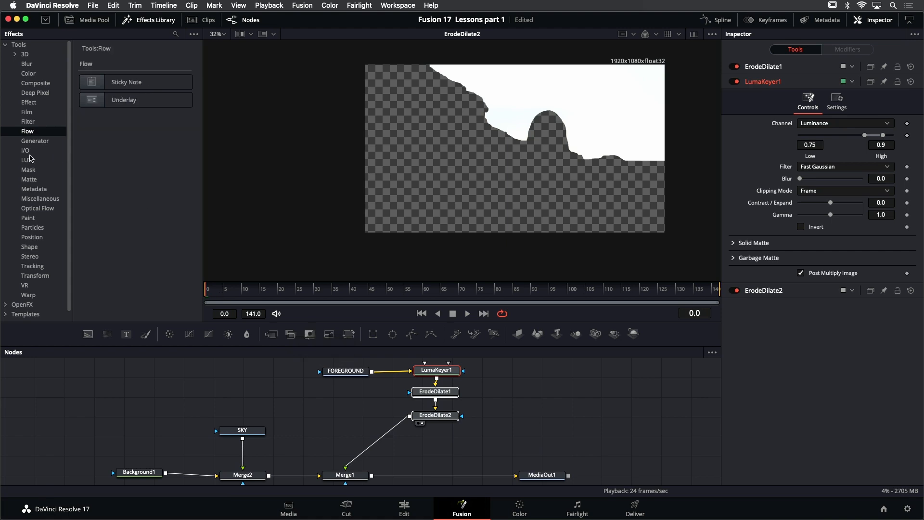
left_click(30, 169)
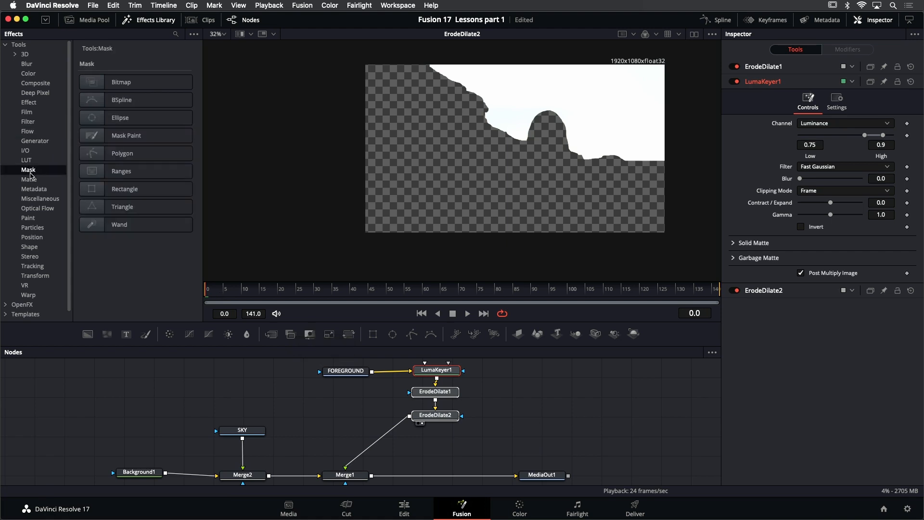
left_click(30, 179)
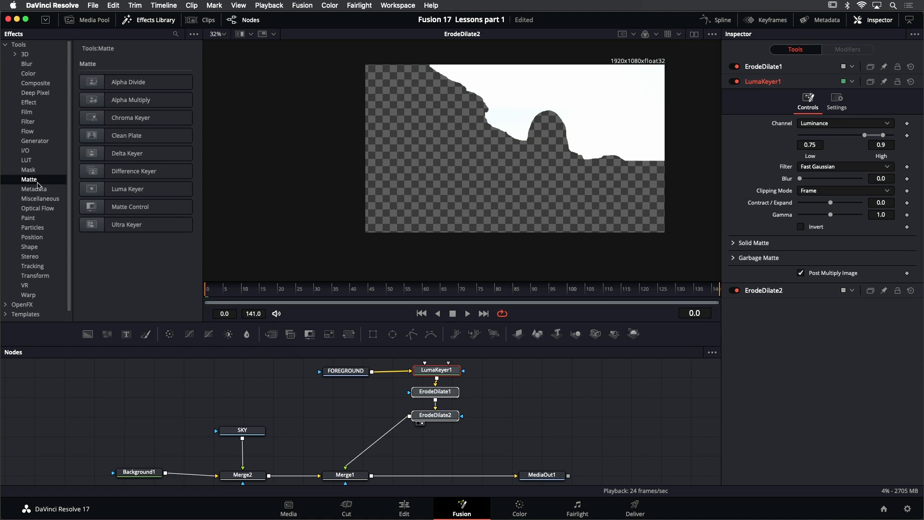
left_click_drag(97, 211, 350, 405)
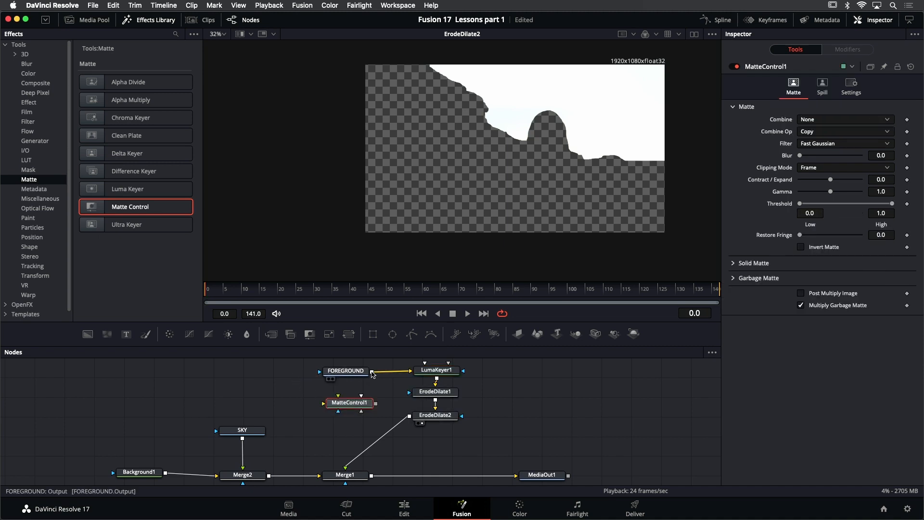
Connect FOREGROUND to MatteControl1's background input and ErodeDilate2 to its foreground input
left_click_drag(371, 372, 323, 403)
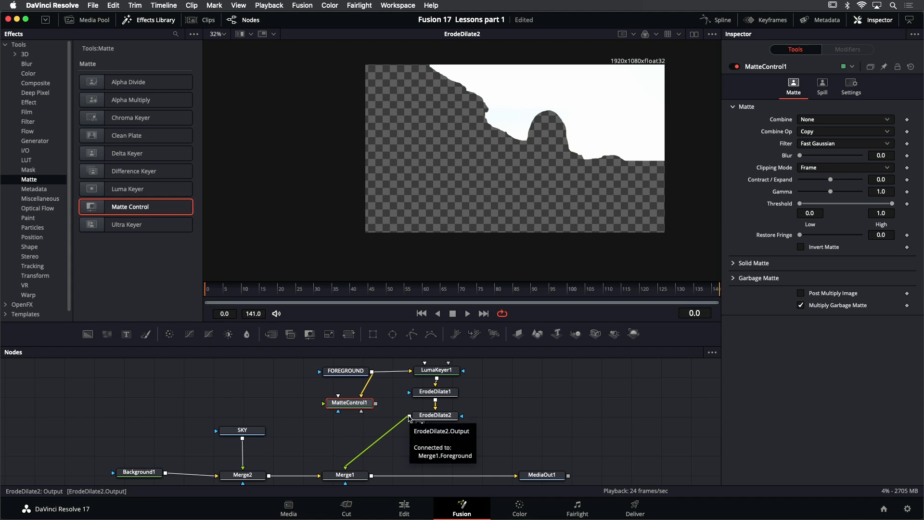
left_click_drag(409, 417, 324, 407)
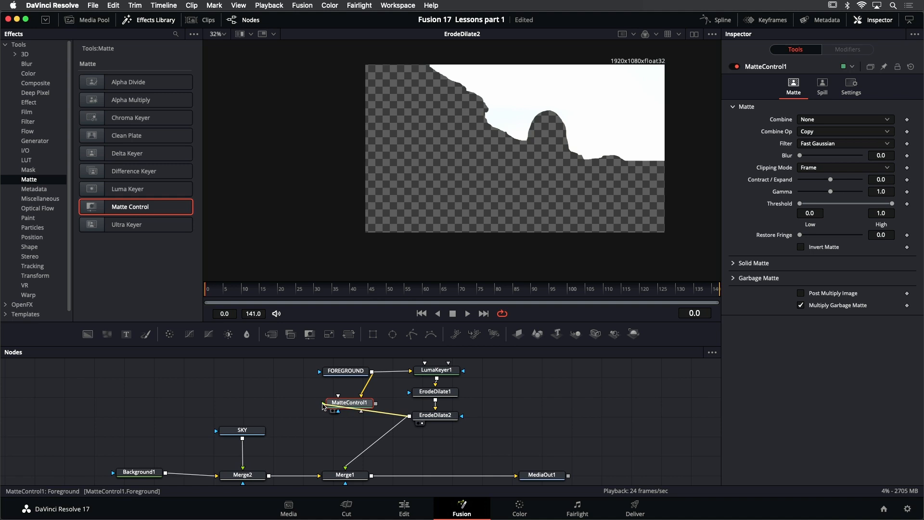
left_click_drag(322, 403, 323, 403)
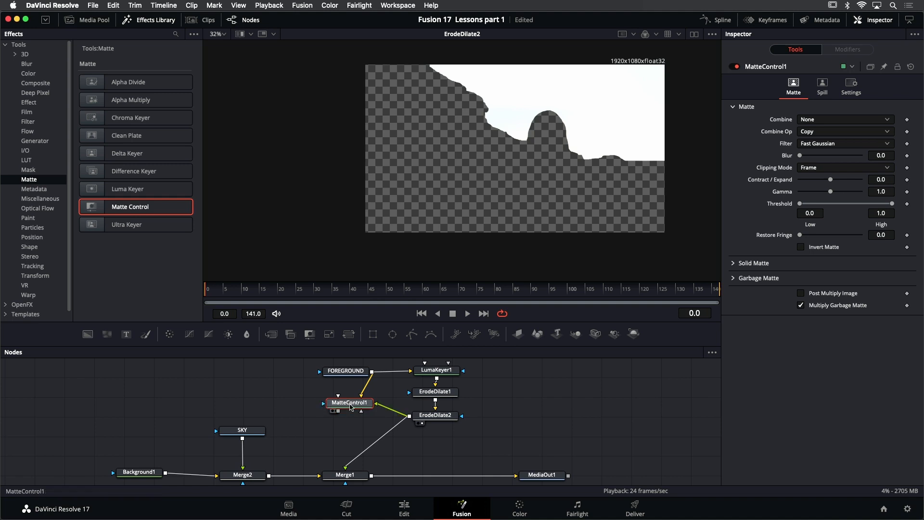
View MatteControl1 and set its Combine option to Combine Alpha
key("1")
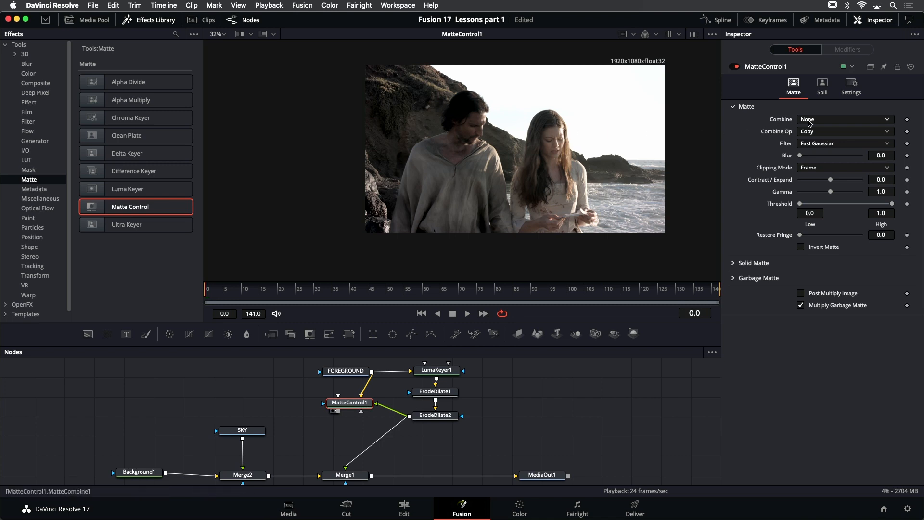
left_click(830, 121)
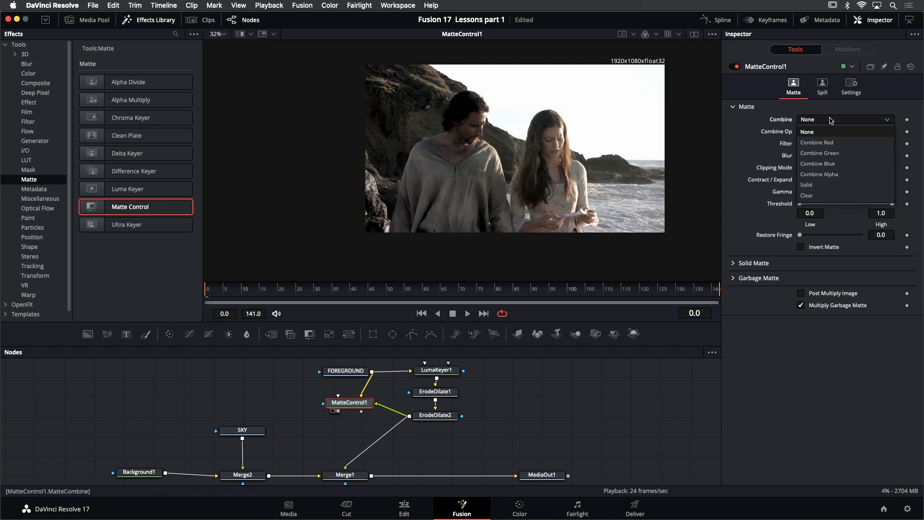
left_click(830, 173)
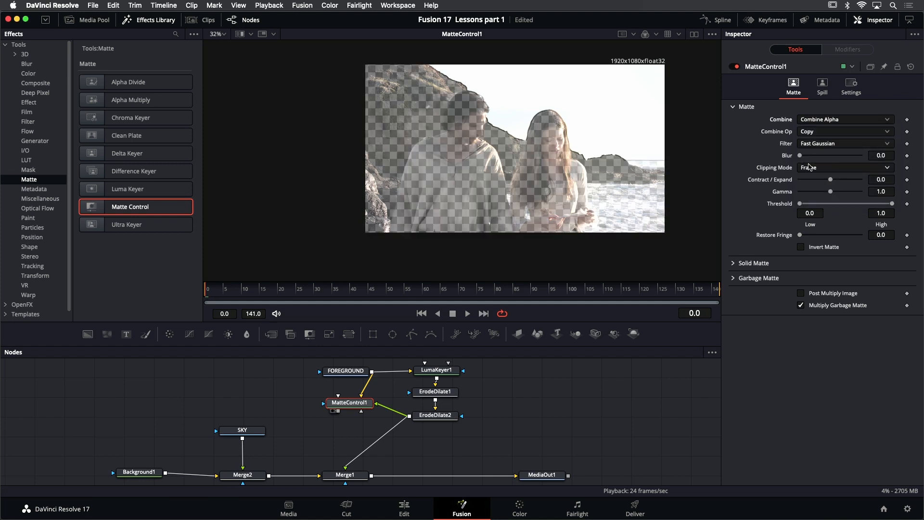
Check MatteControl1's alpha channel in the viewer and return to the color display
left_click(656, 35)
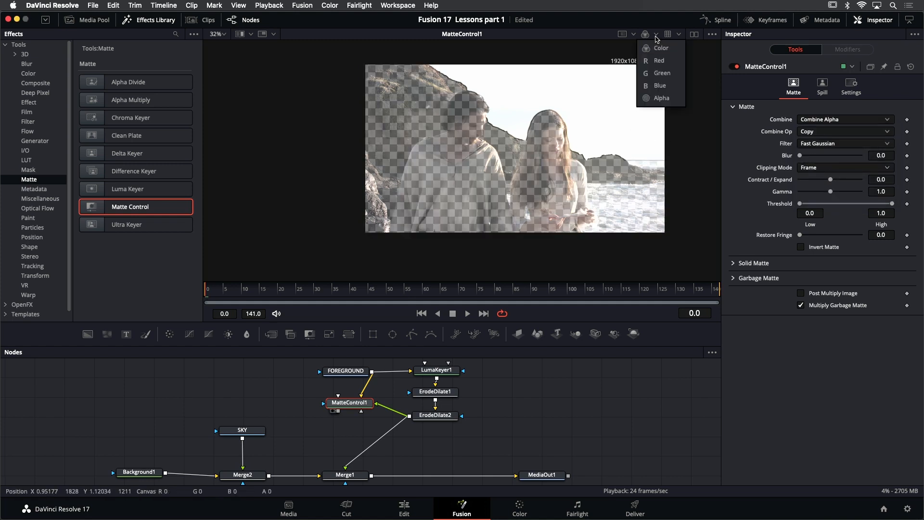
left_click(661, 98)
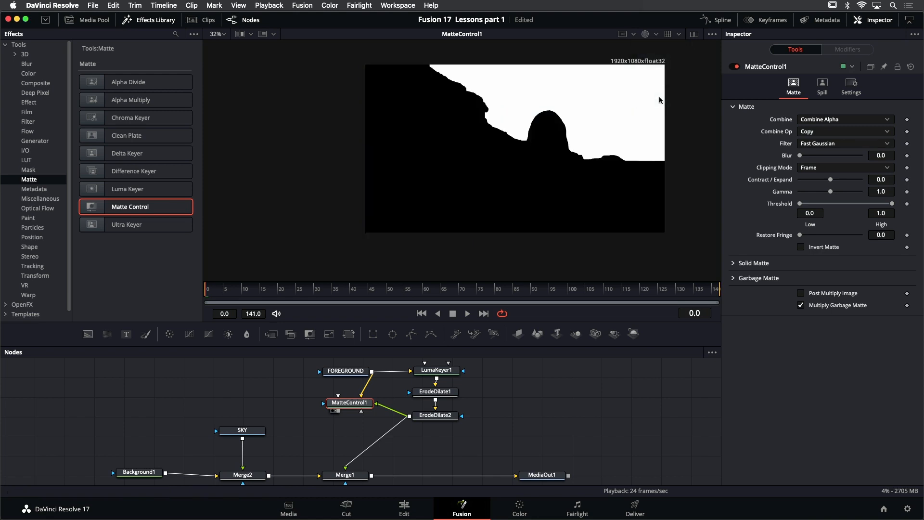
left_click(645, 35)
scroll(604, 121, "up", 1)
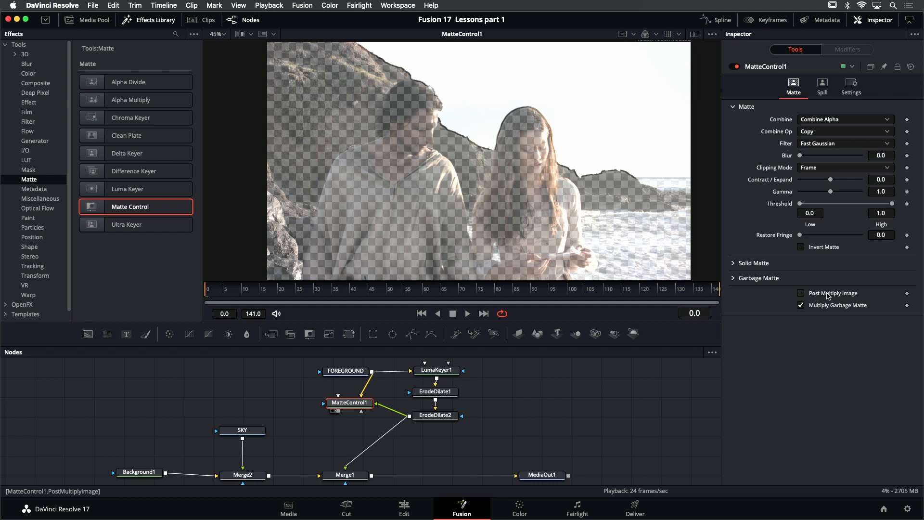
Enable Post Multiply Image and Invert Matte on MatteControl1 and check the edges around the two people
left_click(828, 294)
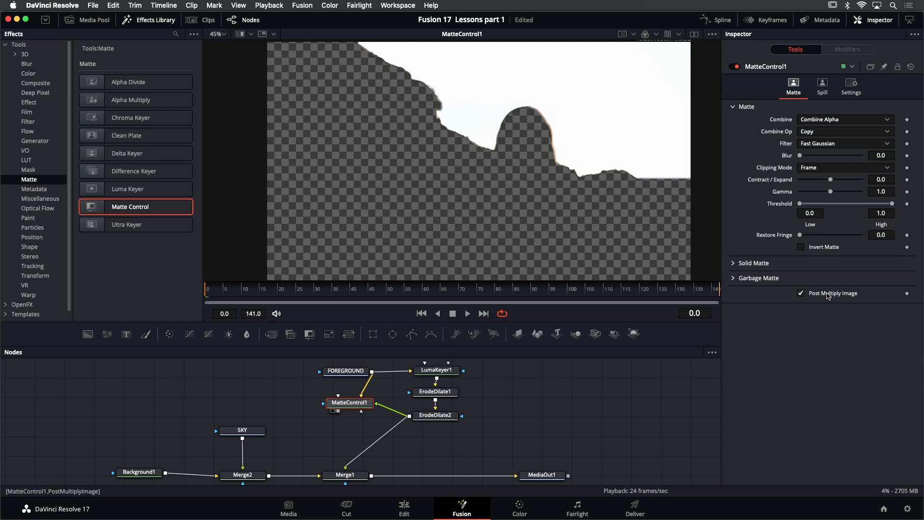
left_click(817, 249)
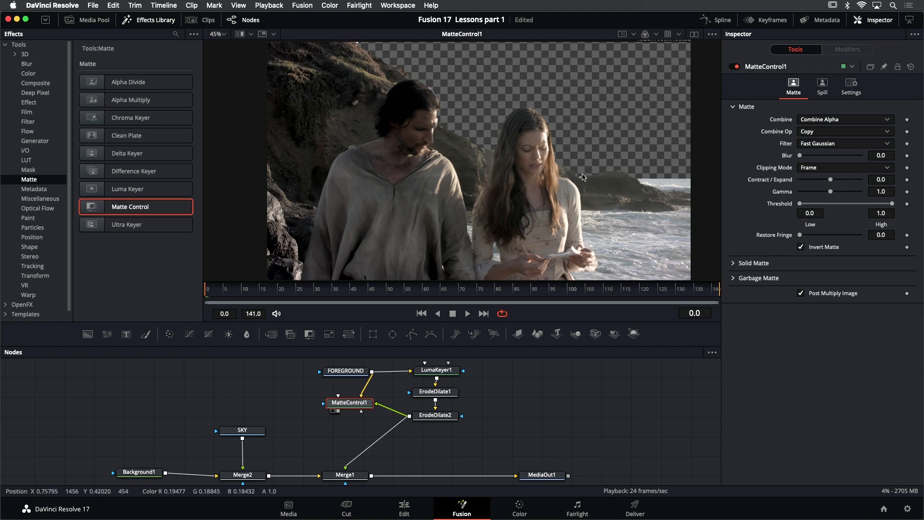
scroll(525, 115, "up", 5)
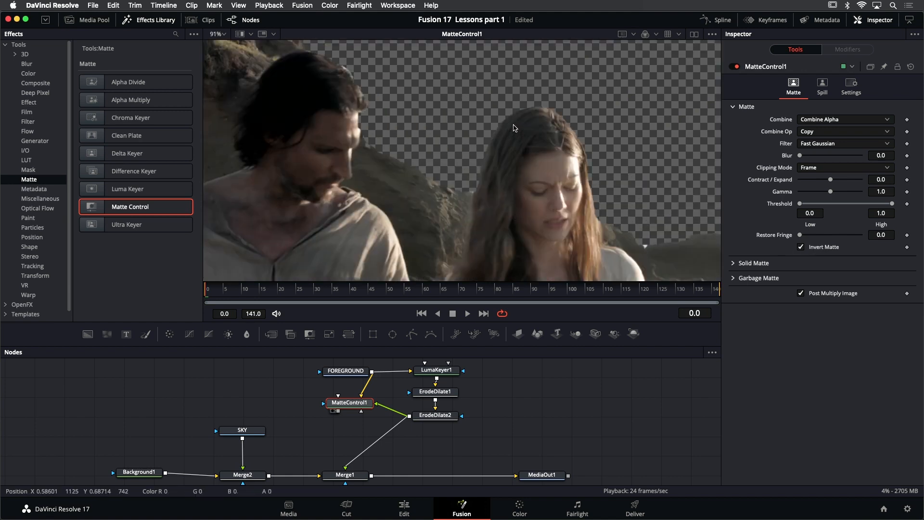
scroll(385, 185, "down", 3)
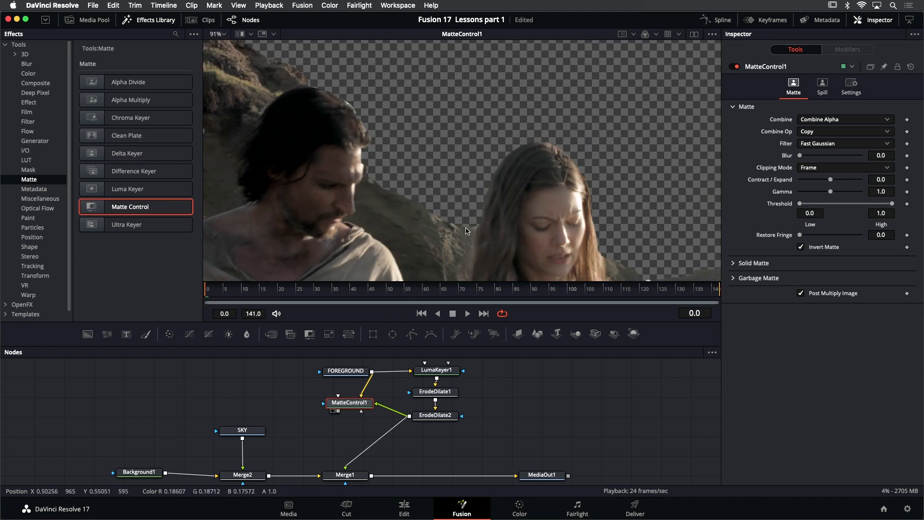
Set LumaKeyer1's Blur to about 2.52 to soften the matte edges
left_click(449, 372)
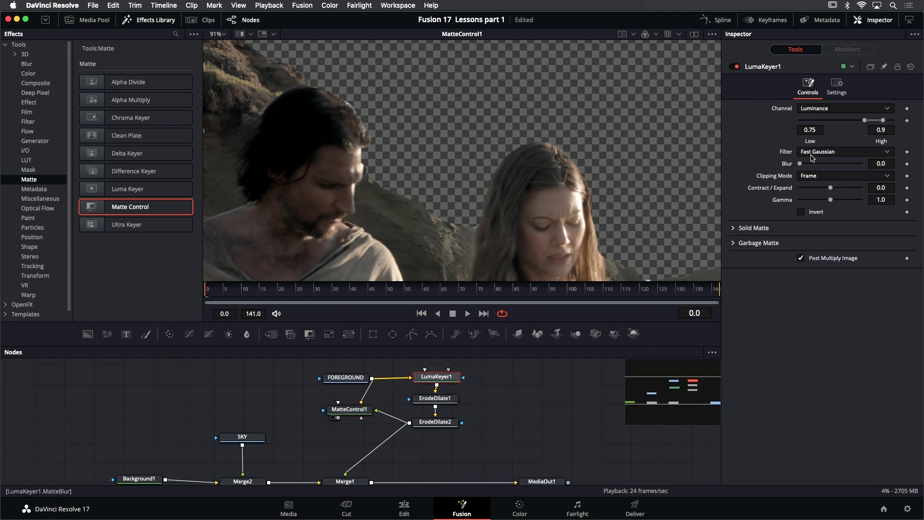
left_click_drag(805, 164, 812, 164)
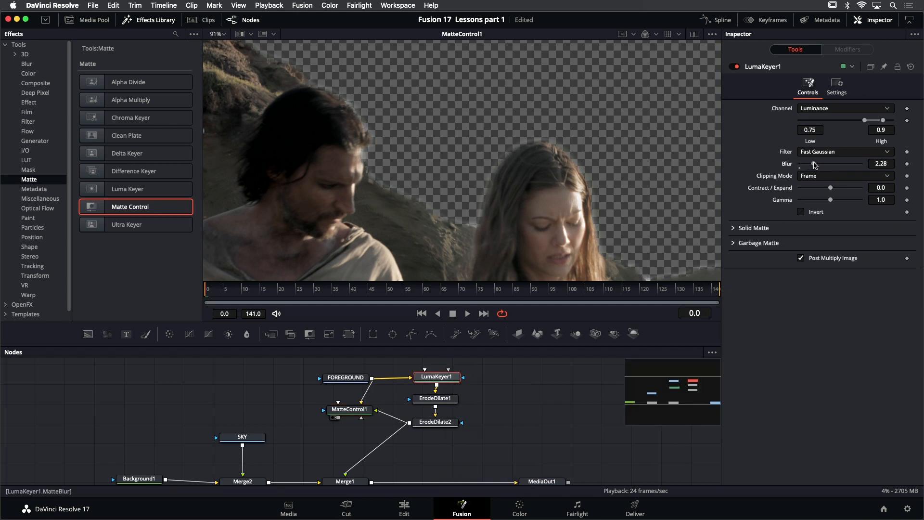
left_click_drag(816, 165, 817, 164)
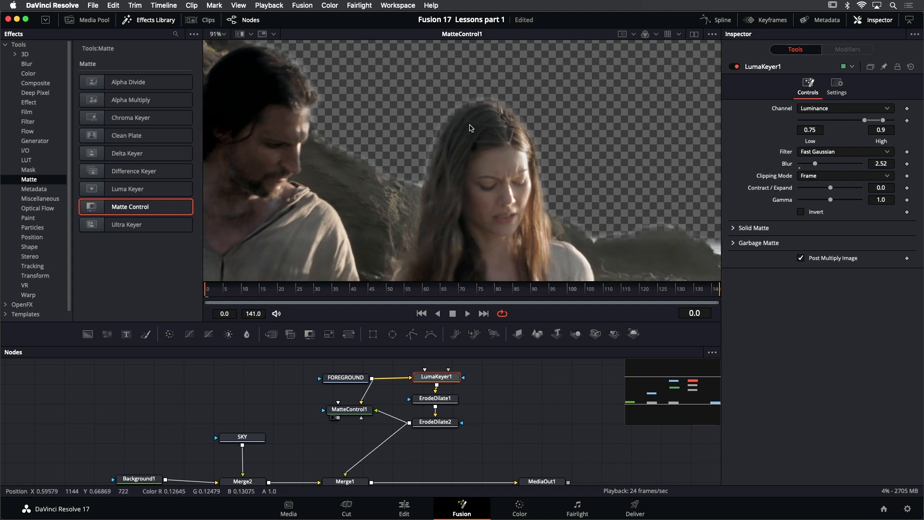
Fit the whole MatteControl1 image in the viewer and hide the effects library
scroll(471, 128, "down", 1)
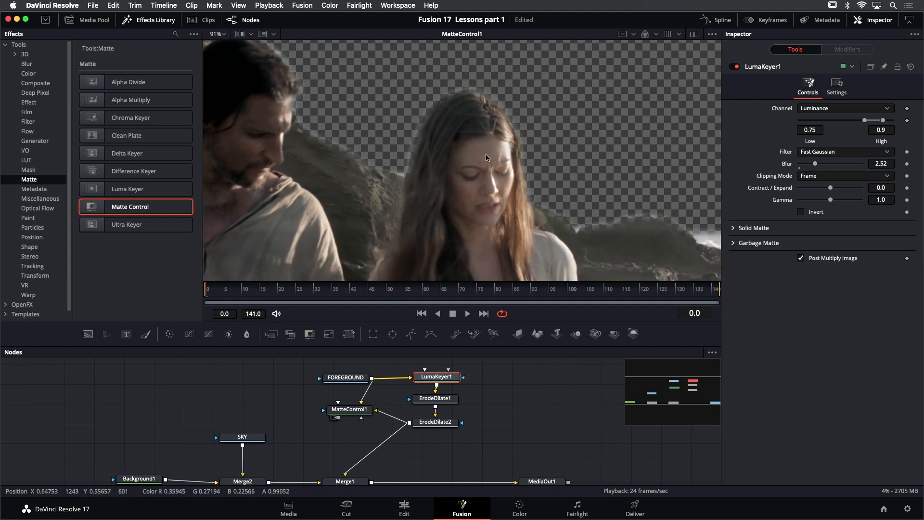
scroll(523, 164, "down", 2)
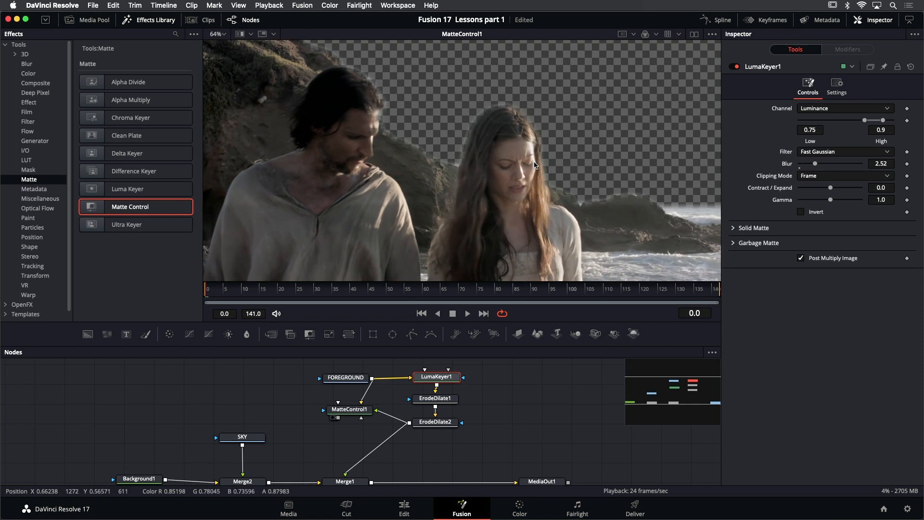
key("super+f")
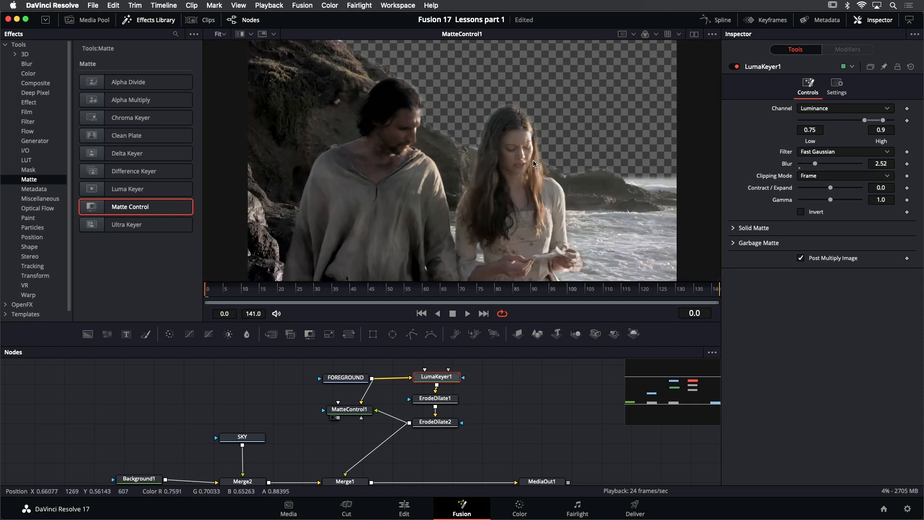
left_click(158, 21)
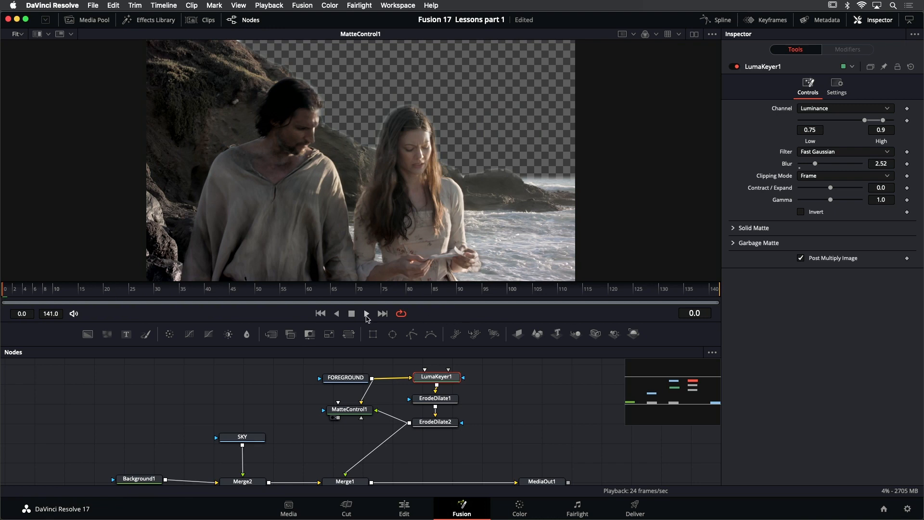
Play through the MatteControl1 result, show ErodeDilate2 in the viewer and go back to frame 0
left_click(367, 315)
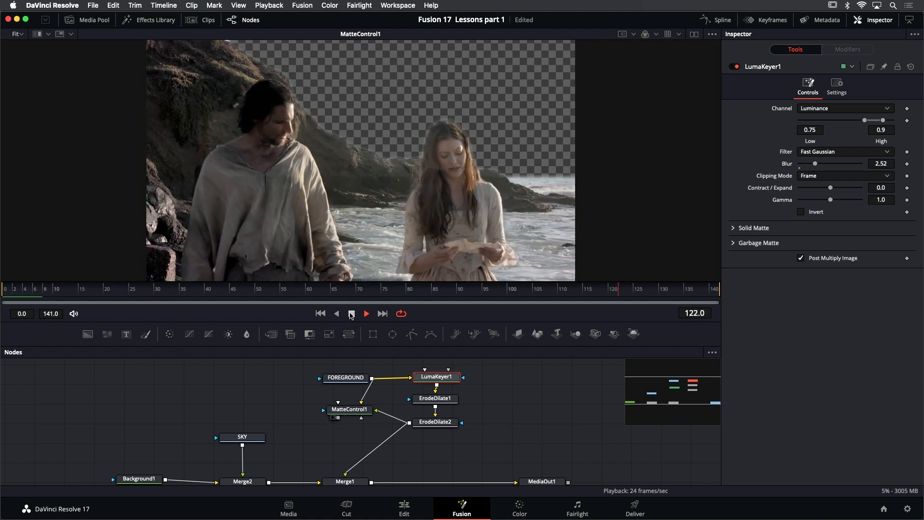
left_click(351, 314)
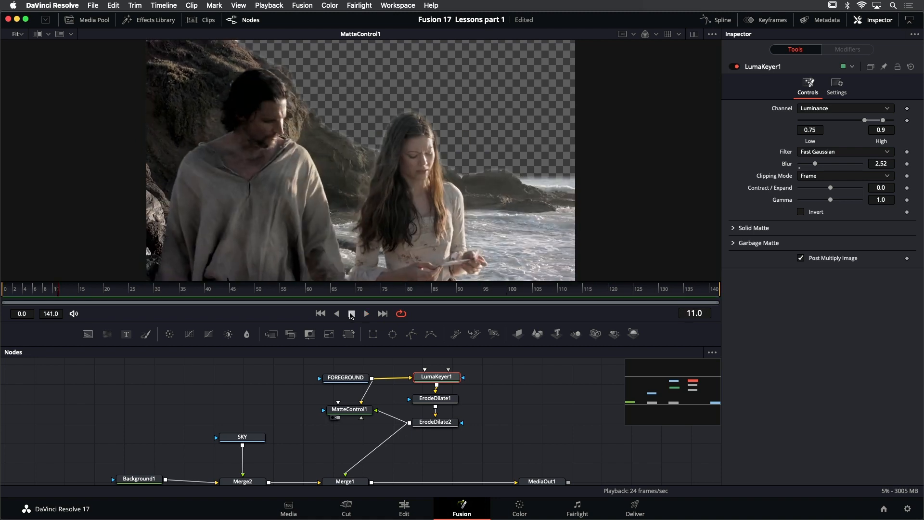
left_click(451, 425)
key("1")
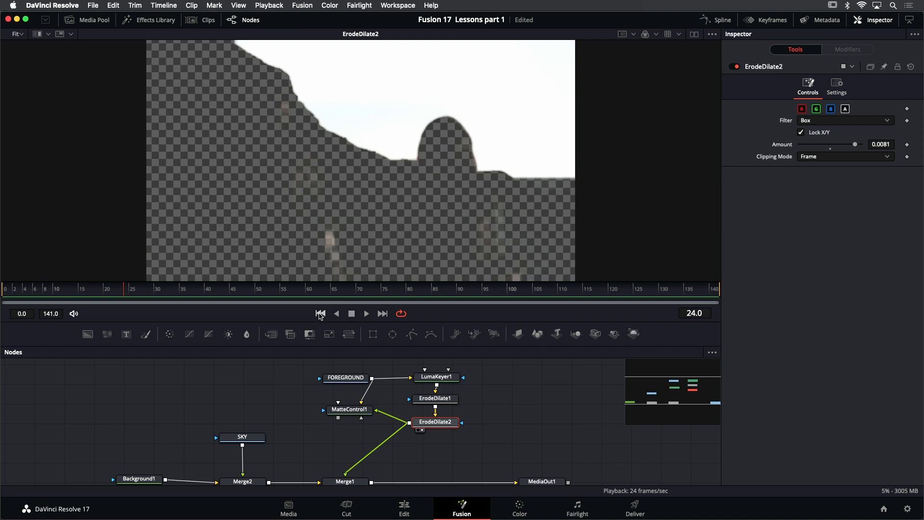
left_click(320, 314)
Add an unconnected Polygon mask node above LumaKeyer1 in the node graph
left_click_drag(480, 377, 473, 405)
left_click(424, 377)
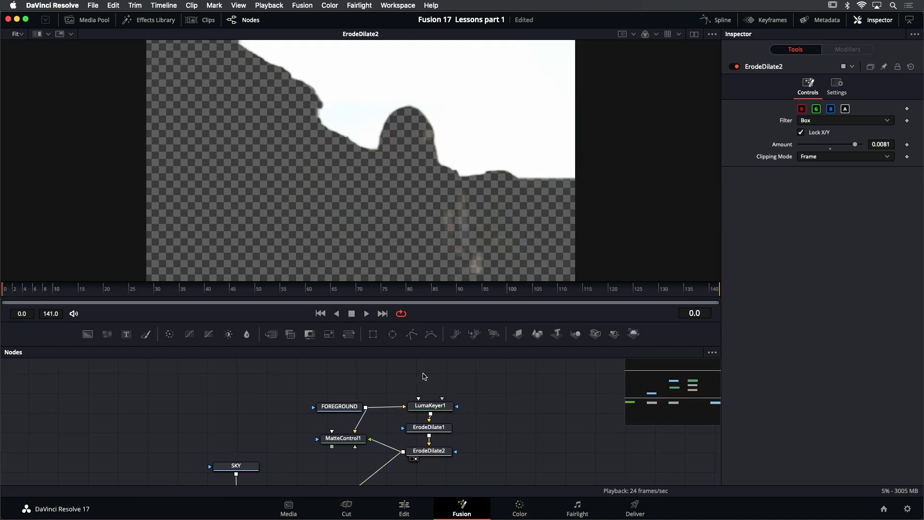
key("shift+space")
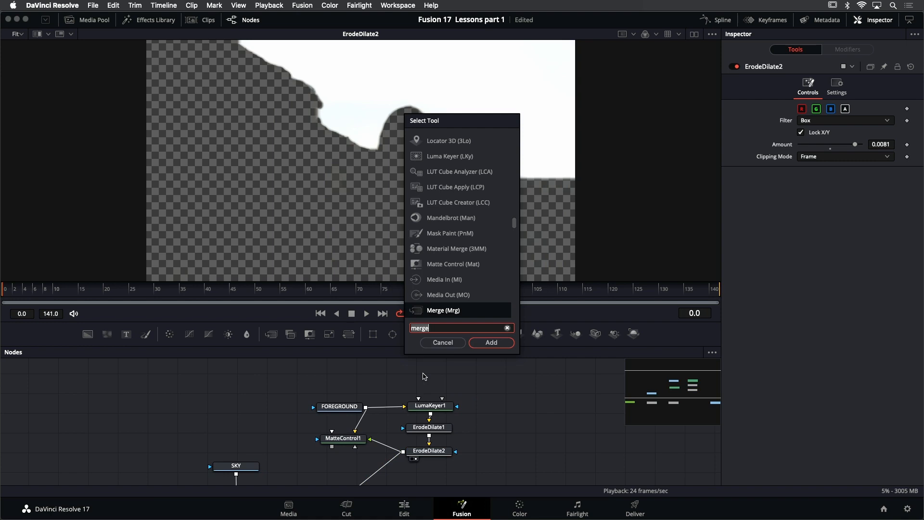
type("poly")
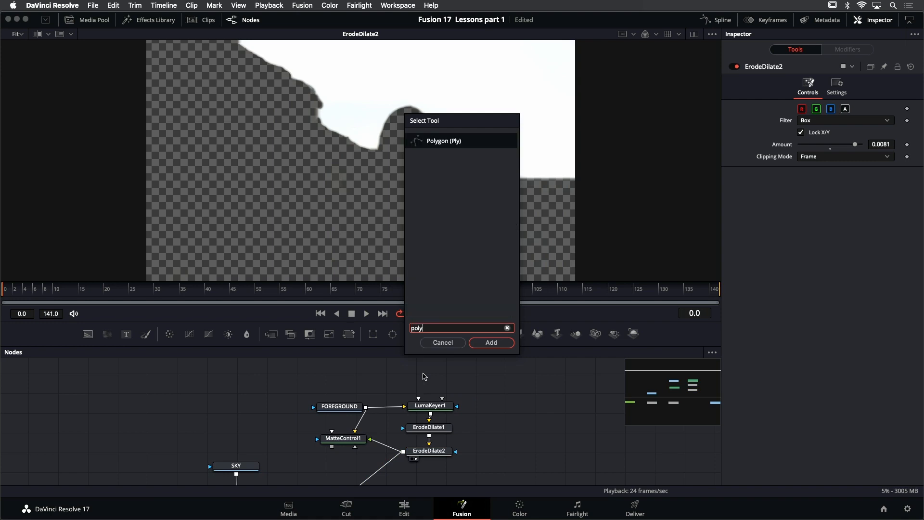
key("Return")
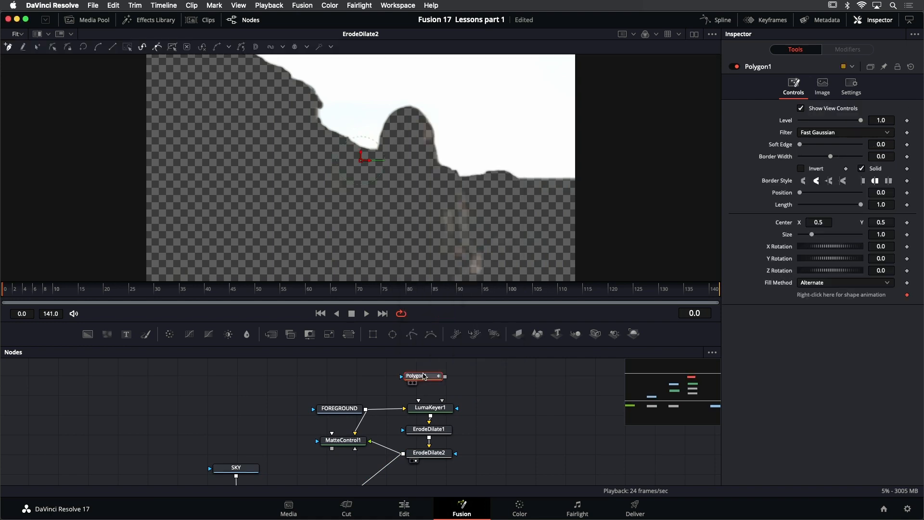
Draw the polygon's upper edge just below the cliff outline and the sea horizon, ending at the image's right border
left_click_drag(305, 115, 306, 133)
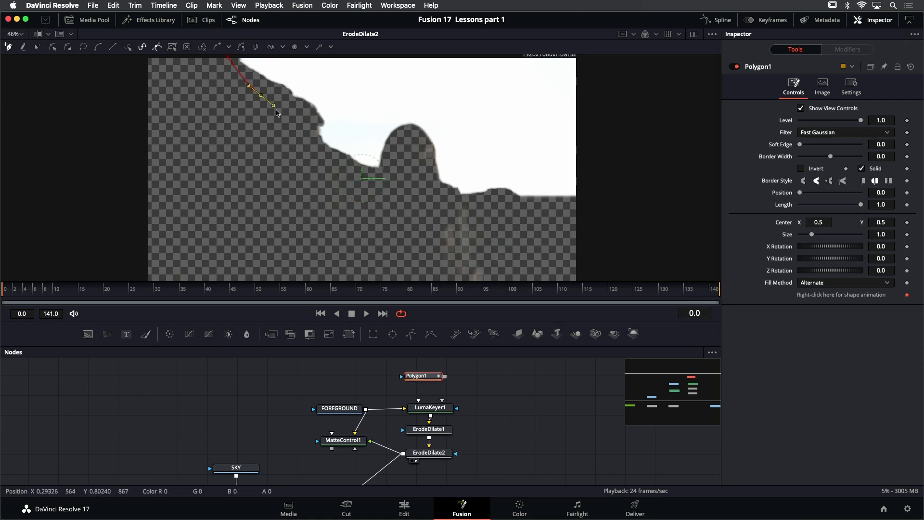
left_click(306, 136)
left_click(378, 189)
left_click_drag(479, 208, 495, 211)
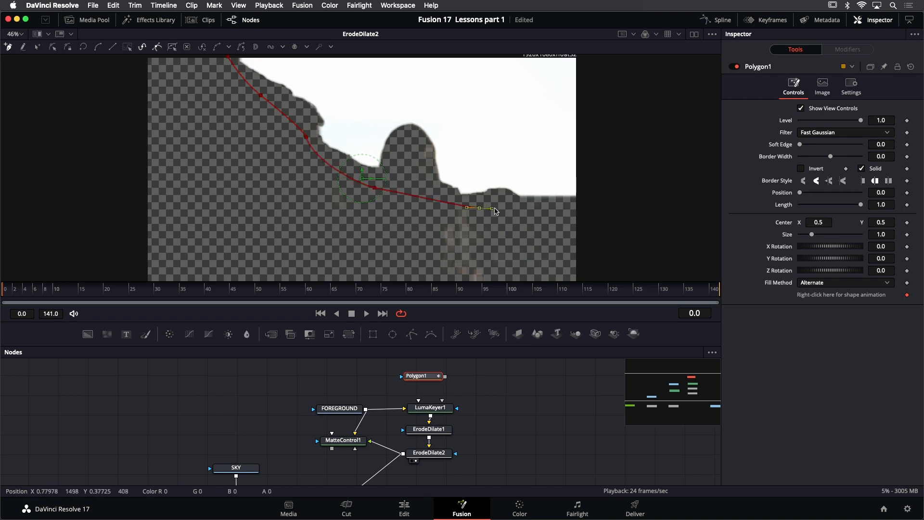
left_click_drag(579, 205, 598, 120)
Continue the polygon outside the frame around the lower and left sides and close it at its first point
left_click_drag(619, 184, 596, 231)
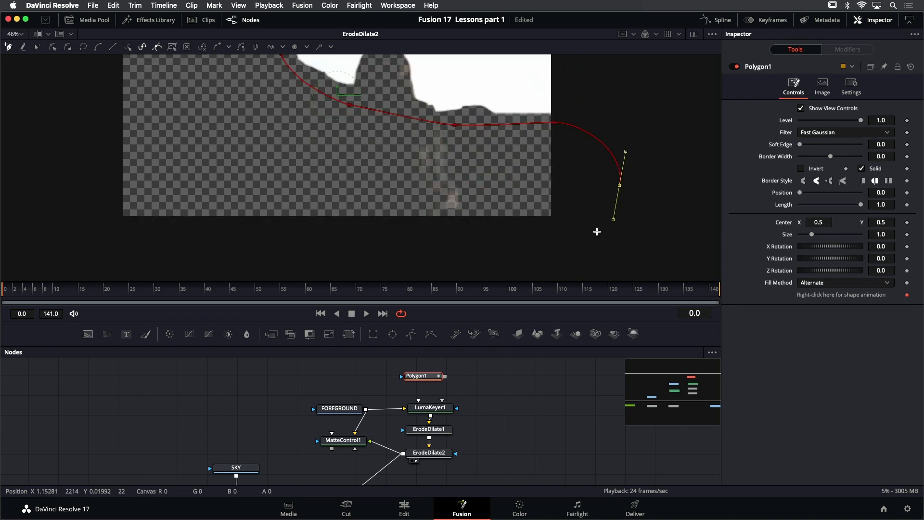
left_click_drag(472, 260, 392, 260)
left_click_drag(107, 247, 84, 235)
mouse_move(108, 142)
left_mouse_down()
mouse_move(113, 223)
mouse_move(106, 228)
left_mouse_up()
left_click_drag(126, 104, 141, 104)
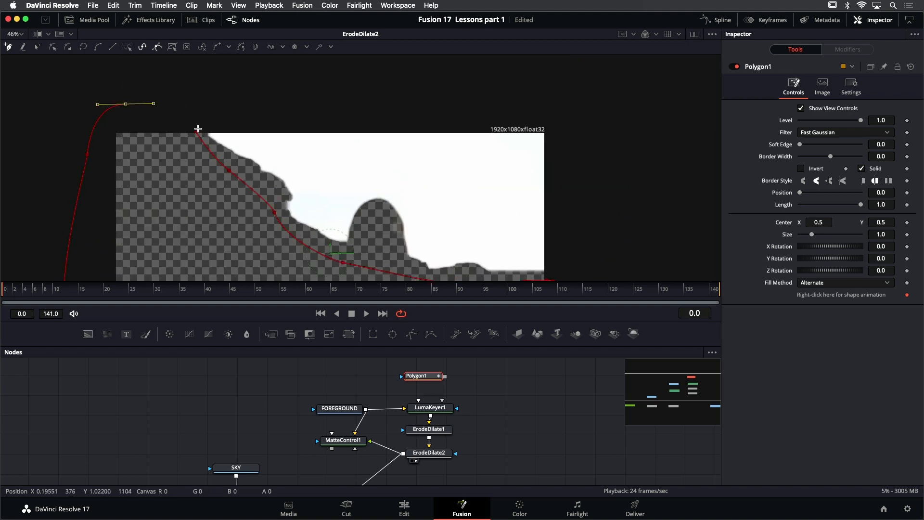
left_click(197, 134)
Set Polygon1's Soft Edge to about 0.0126 and view the mask on its own
scroll(306, 155, "down", 5)
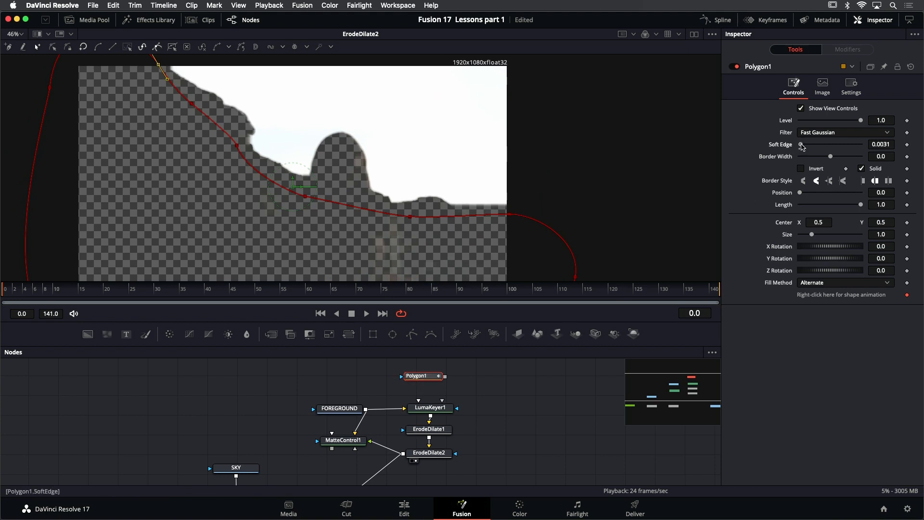
left_click_drag(805, 146, 806, 145)
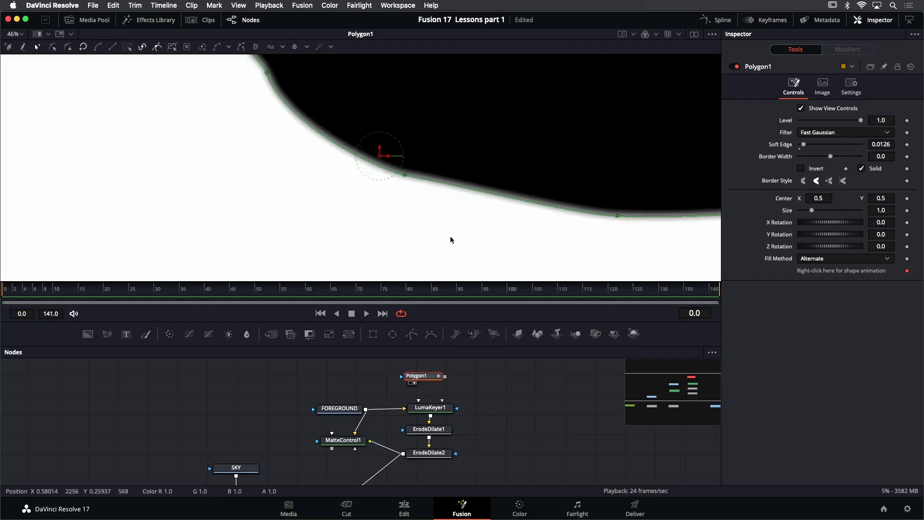
scroll(428, 231, "down", 2)
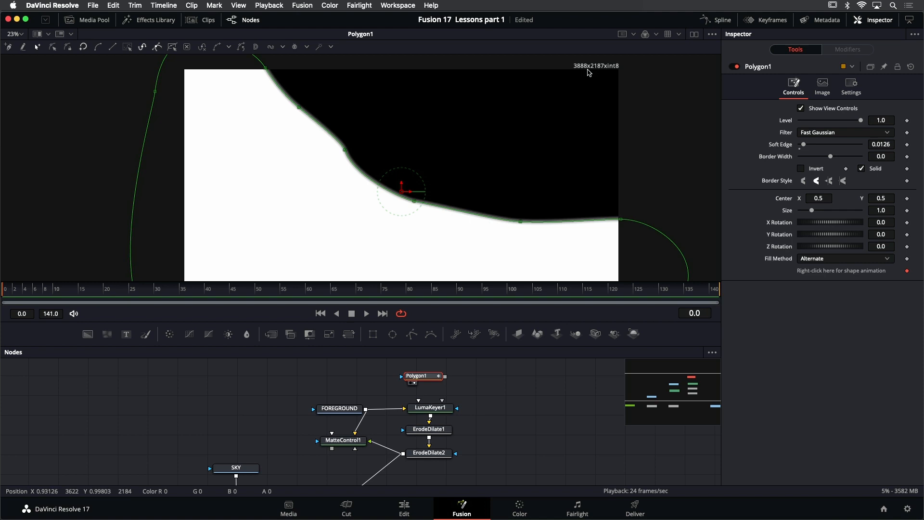
Give Polygon1 a custom output size of 1920 by 1080 with Use Frame Format Settings turned off
left_click(824, 86)
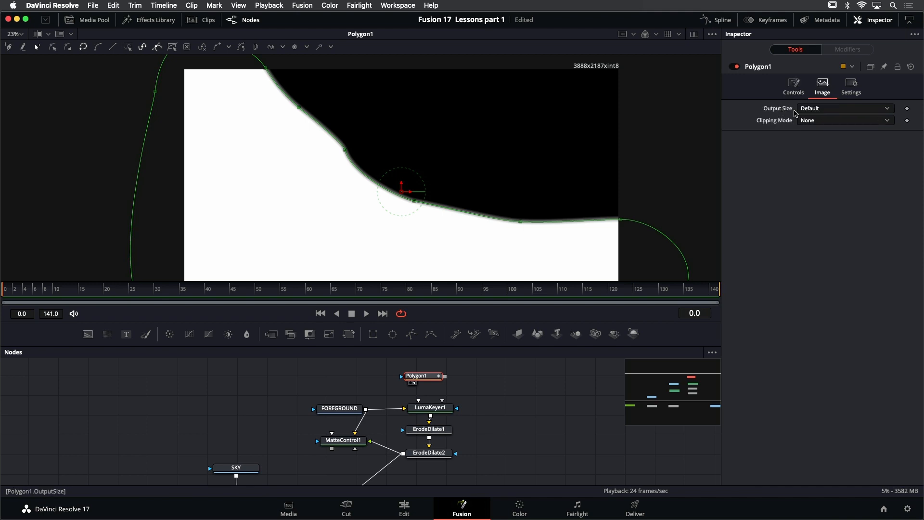
left_click(825, 109)
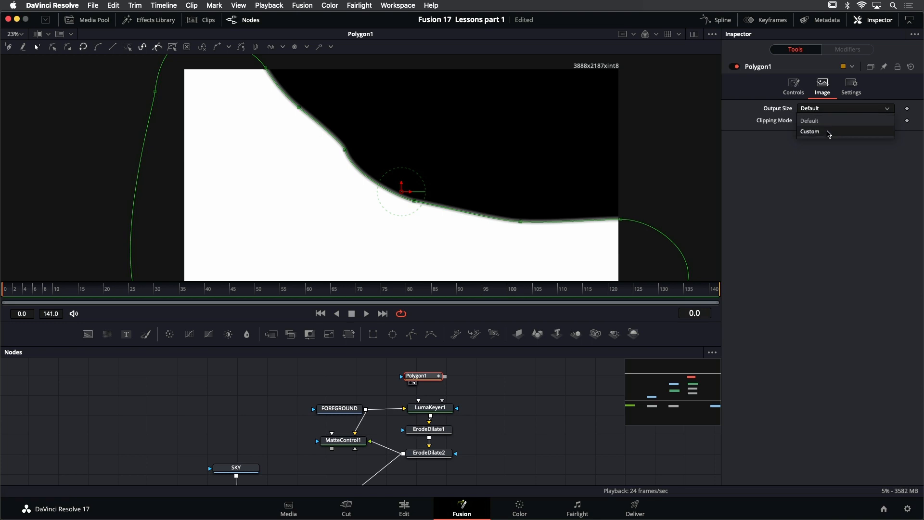
left_click(828, 133)
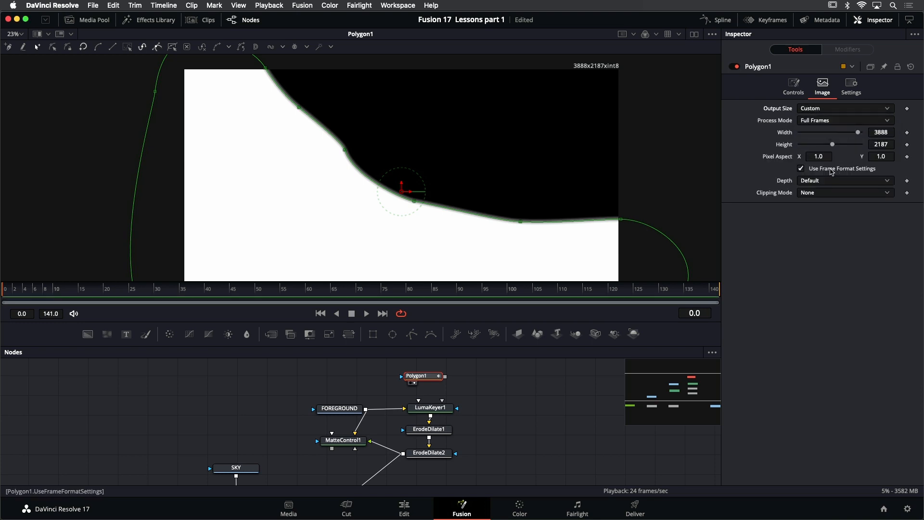
left_click(832, 169)
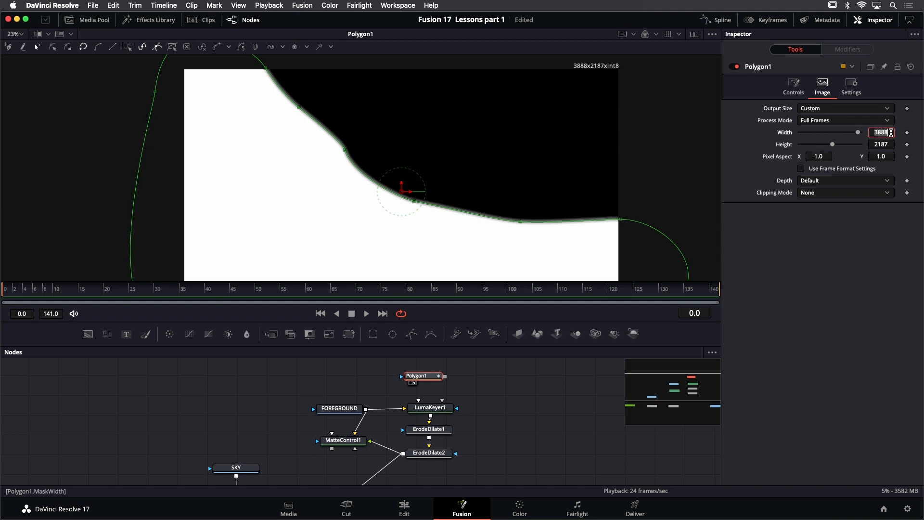
key("Tab")
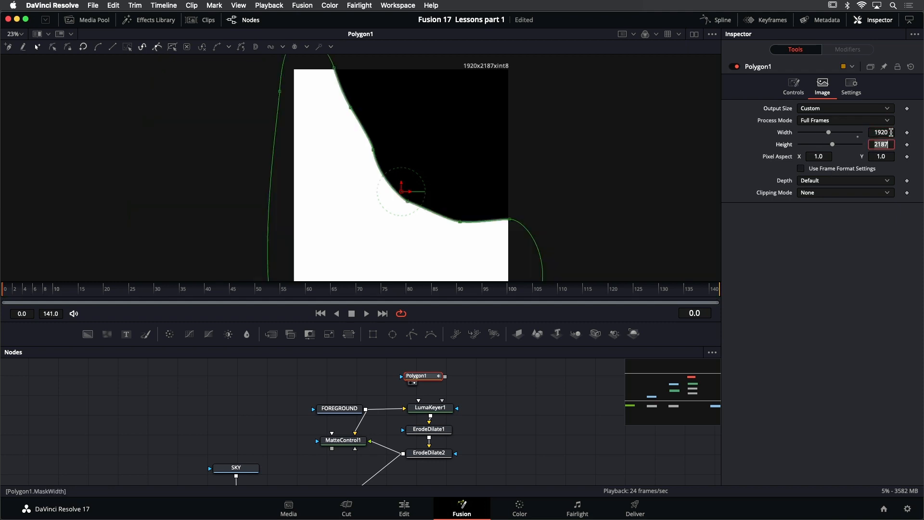
type("1080")
key("Tab")
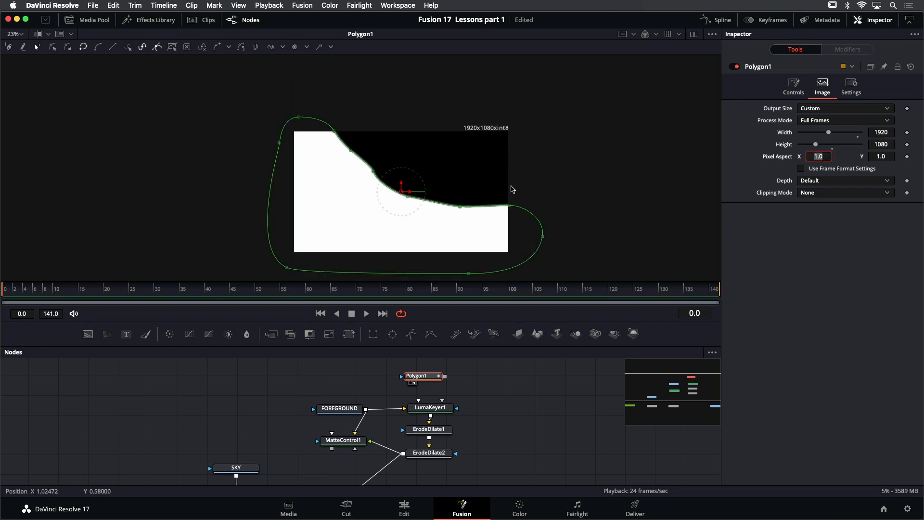
Show ErodeDilate2 in the viewer again and bring Polygon1 and LumaKeyer1 into view in the node graph
left_click_drag(473, 399, 480, 392)
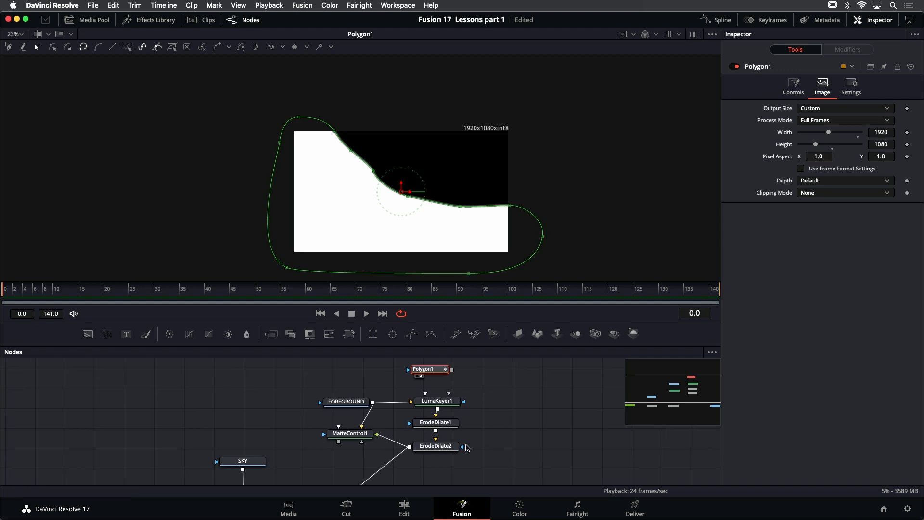
left_click(446, 450)
key("1")
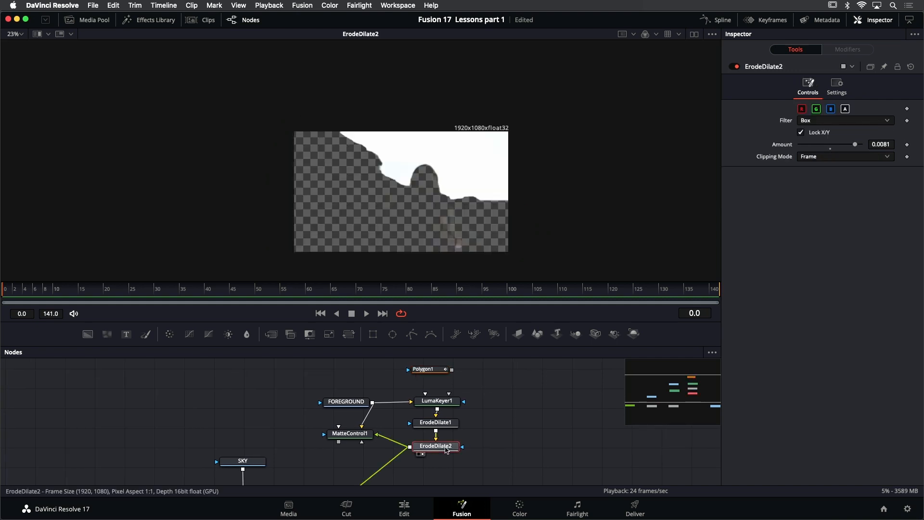
scroll(447, 393, "up", 2)
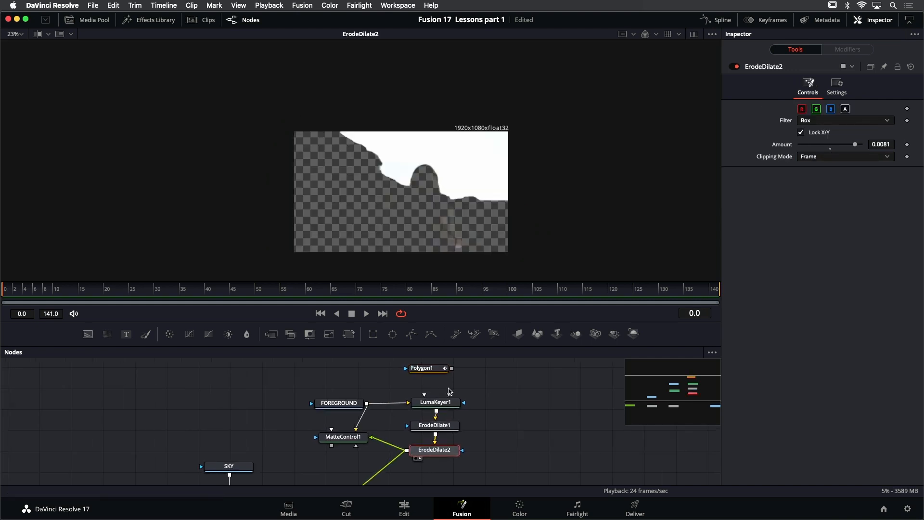
Connect Polygon1's output to LumaKeyer1's GarbageMatte input
mouse_move(442, 371)
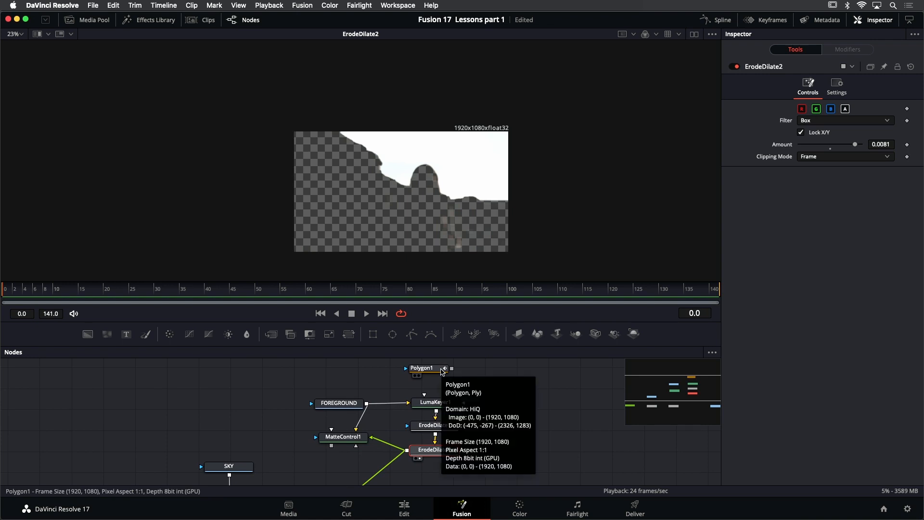
mouse_move(435, 410)
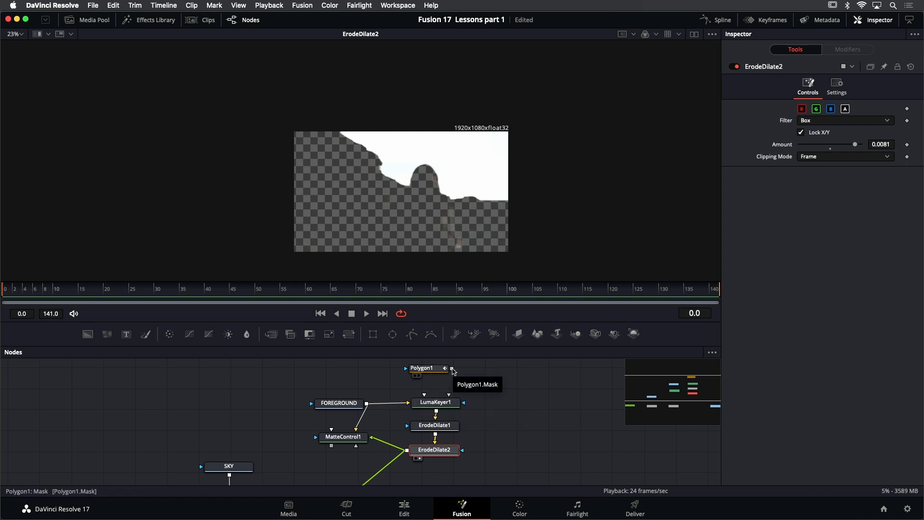
left_click_drag(453, 369, 441, 406)
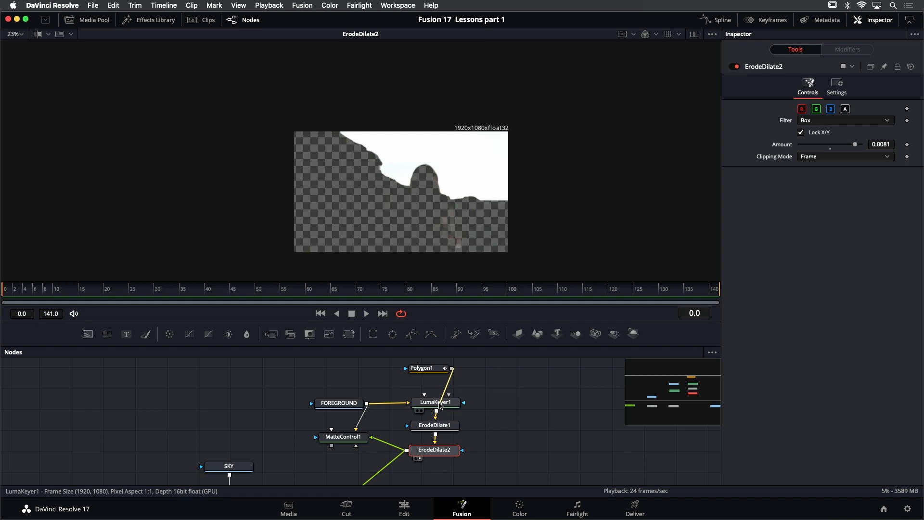
left_click_drag(439, 404, 438, 403)
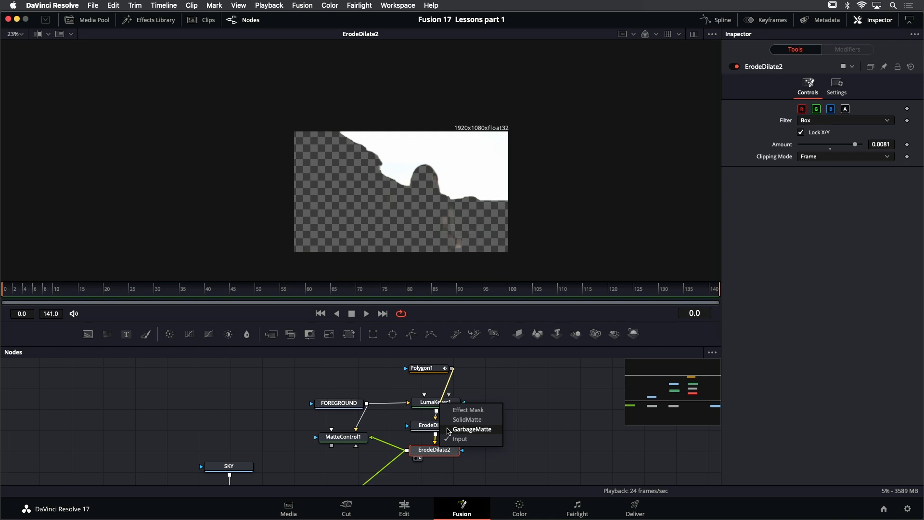
left_click(472, 429)
Fit the ErodeDilate2 image in the viewer and play the clip to check the matte for stray areas
key("ctrl+f")
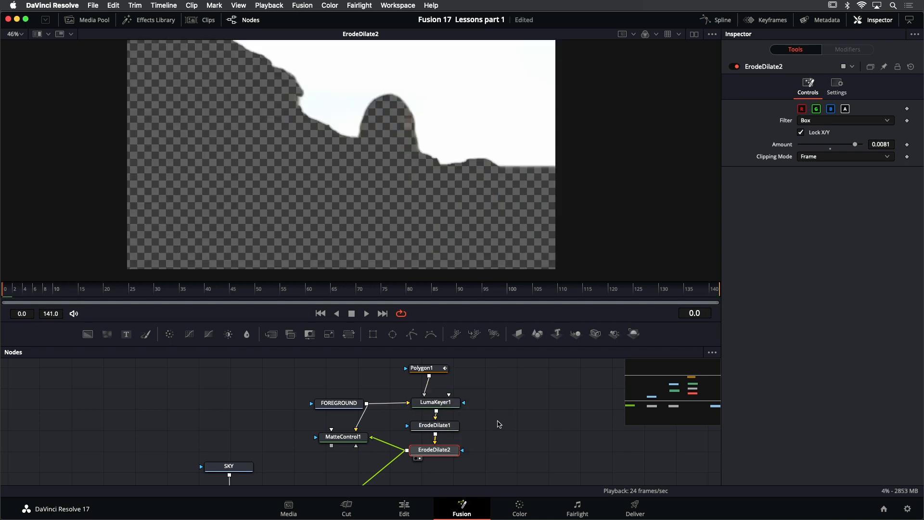
left_click(367, 313)
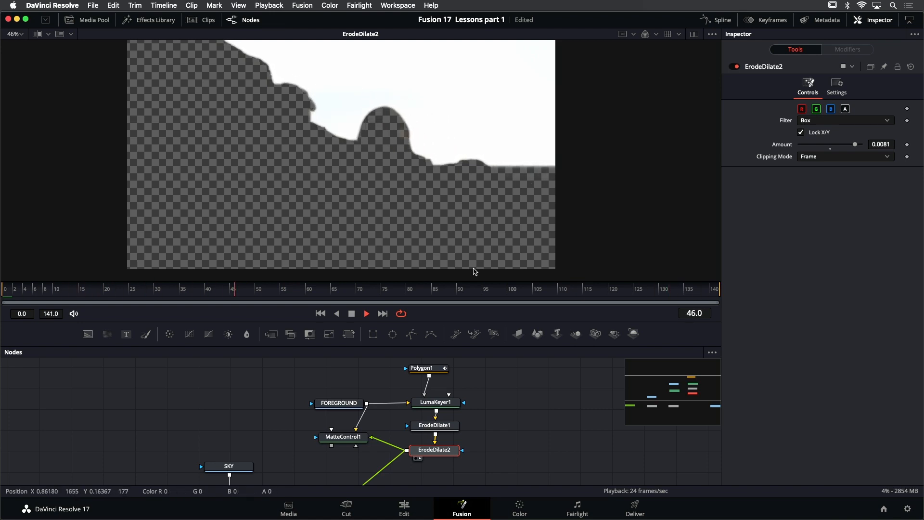
key("space")
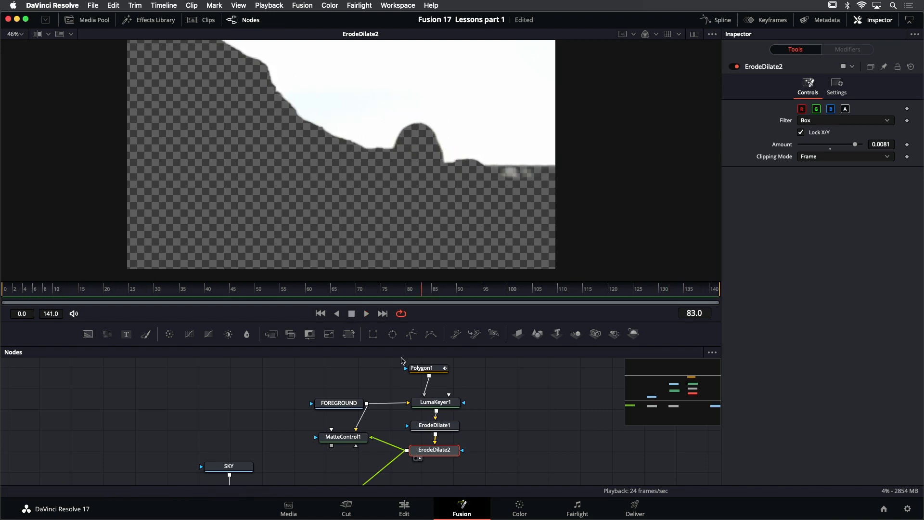
At frame 0, raise Polygon1's point at the image's right border to the sea horizon, level its handle and play the clip to check
left_click(421, 368)
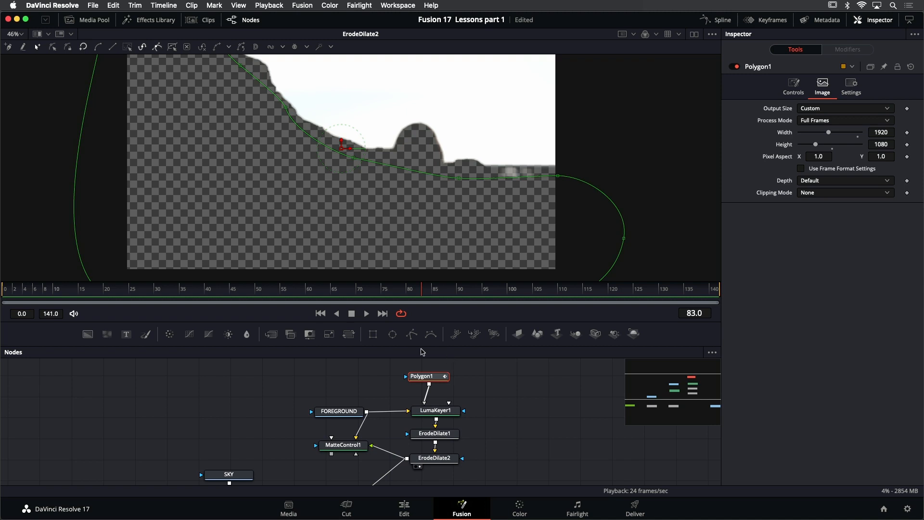
left_click(320, 313)
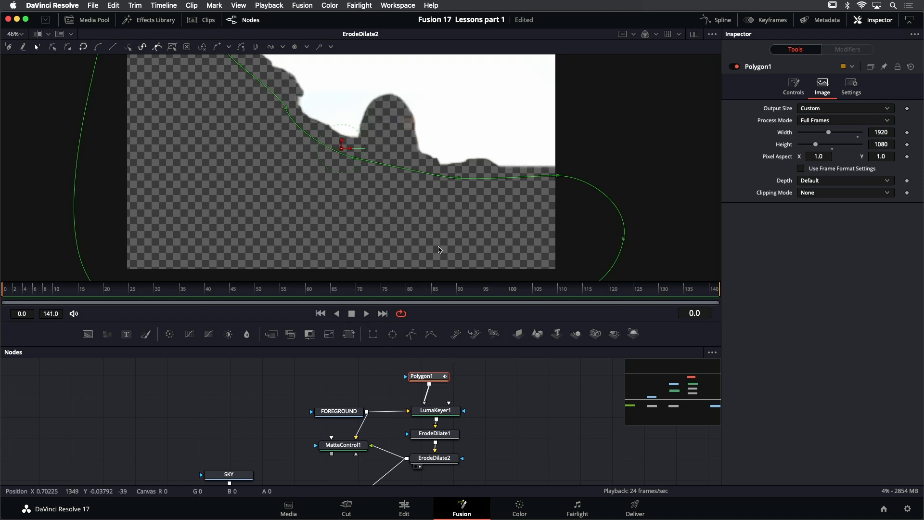
left_click_drag(557, 176, 489, 172)
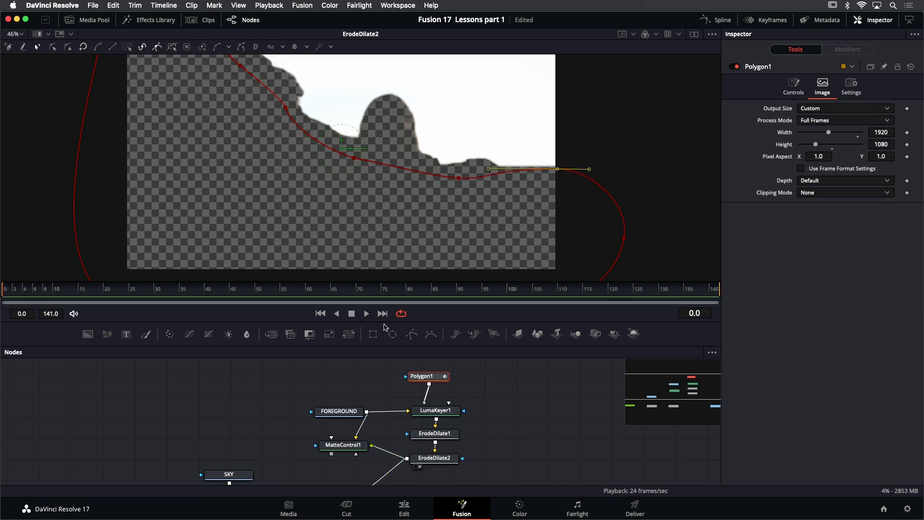
left_click(367, 313)
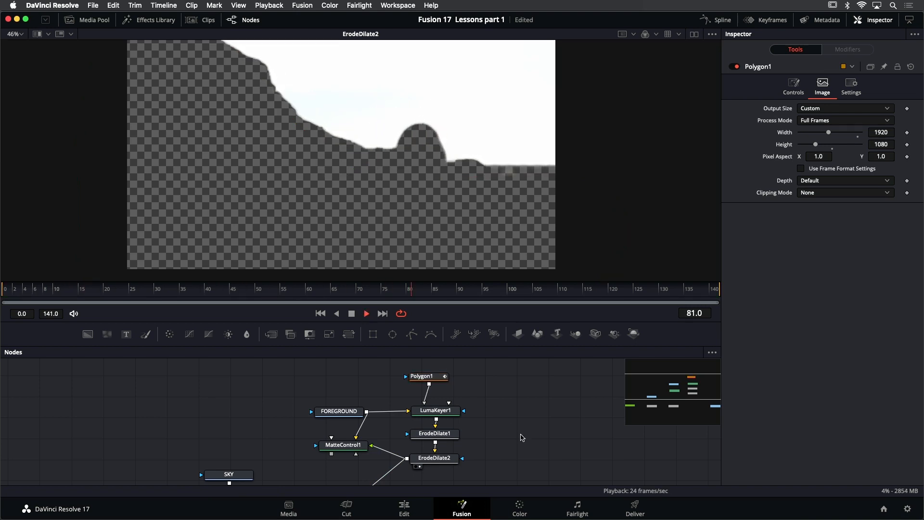
left_click(352, 313)
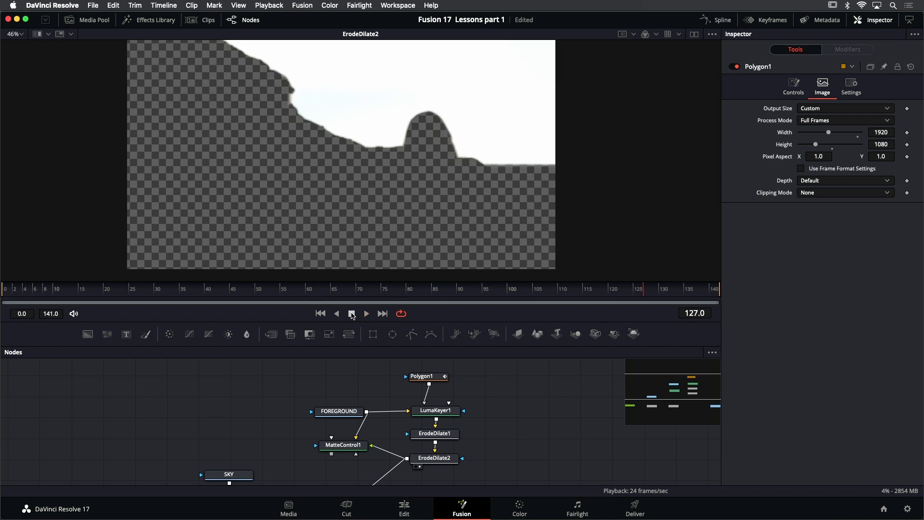
At frame 0, raise Polygon1's point below the distant rocks to the waterline, level its handle and play the clip to check
left_click(320, 313)
left_click(427, 376)
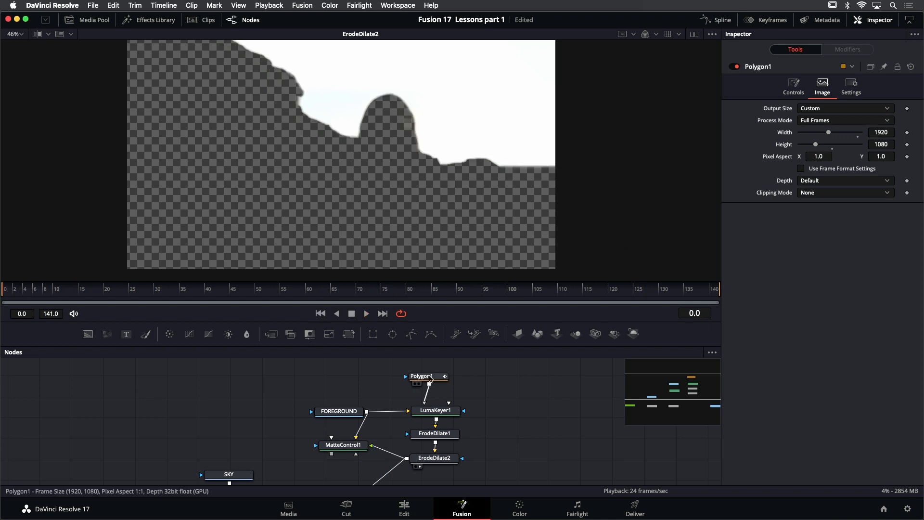
left_click_drag(458, 178, 493, 172)
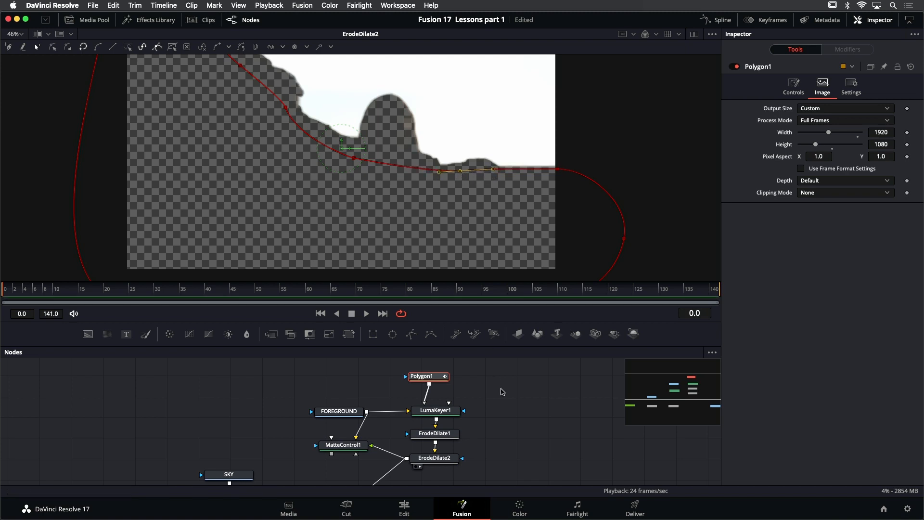
left_click(488, 399)
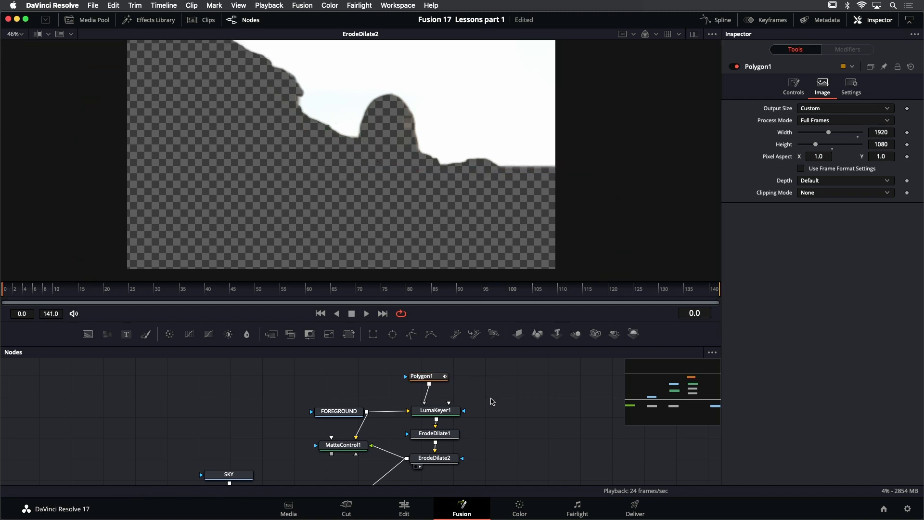
left_click(368, 314)
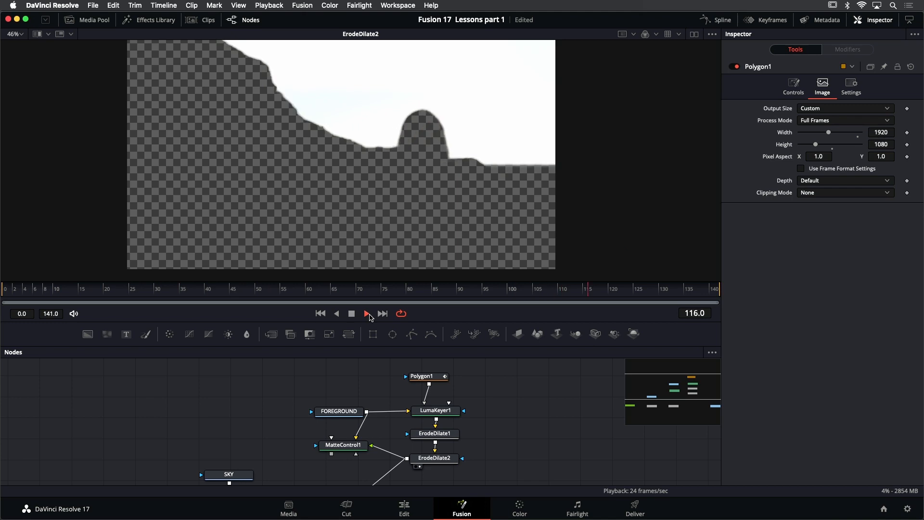
left_click(352, 313)
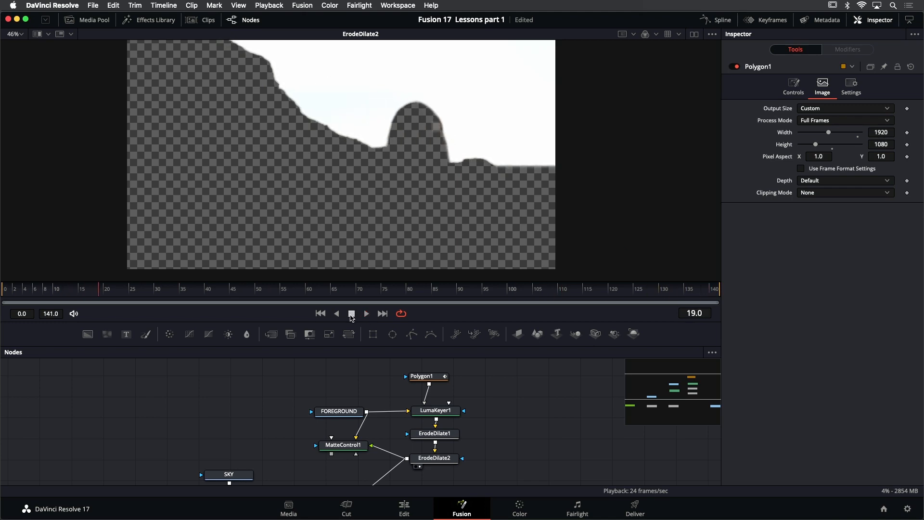
Show MatteControl1 in the viewer and connect its output to Merge1's foreground input, replacing the ErodeDilate2 connection
left_click_drag(505, 429, 531, 391)
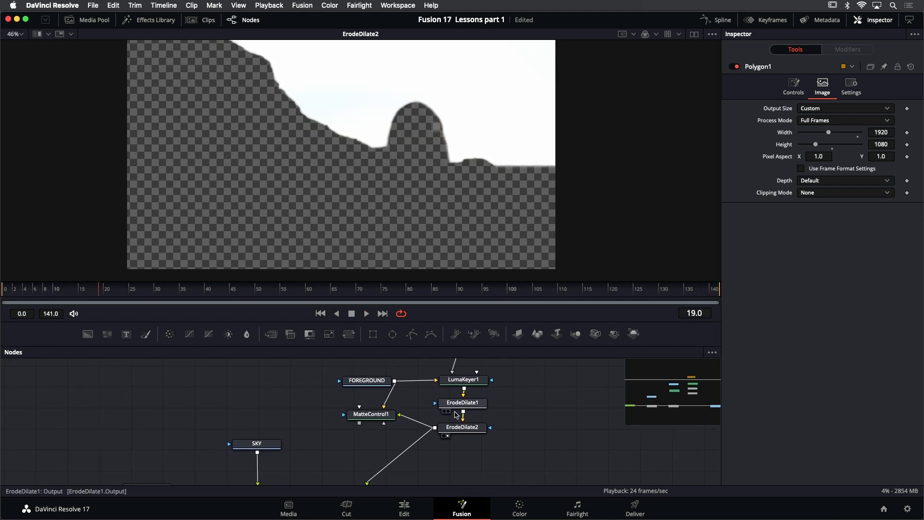
left_click(378, 418)
key("1")
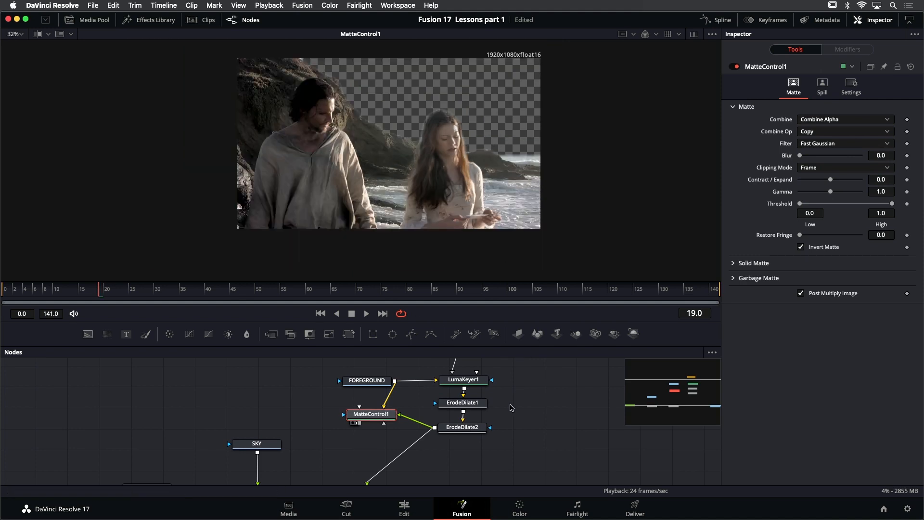
left_click_drag(512, 408, 561, 380)
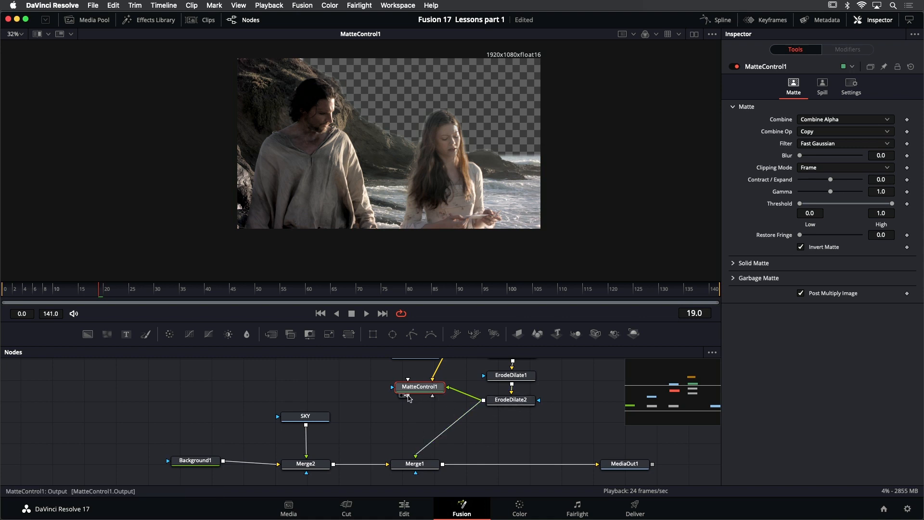
left_click_drag(408, 397, 415, 457)
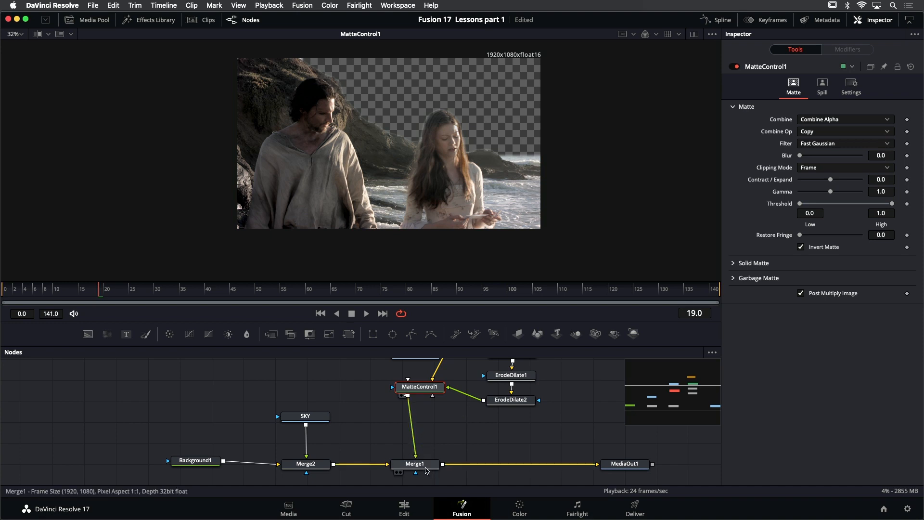
Show Merge1 fitted in the viewer, play the composite to check the new sky, and return to the first frame
left_click(425, 466)
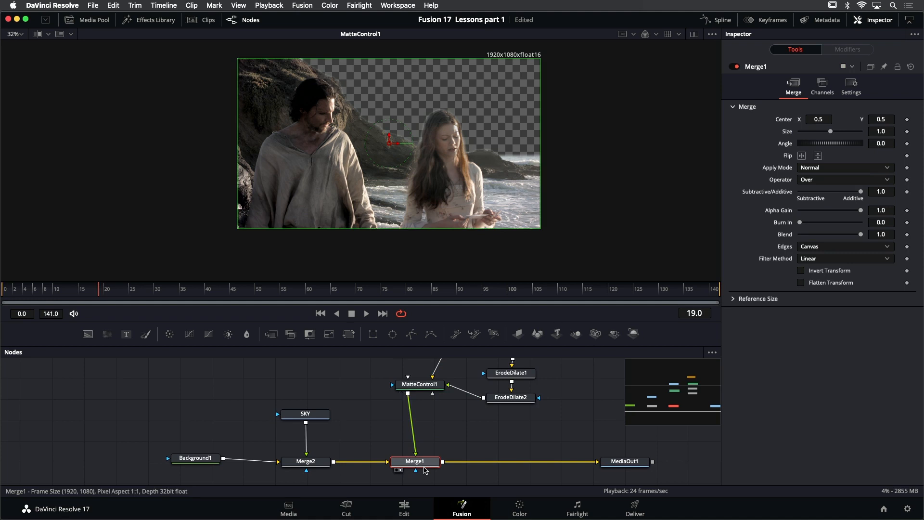
key("1")
left_click(368, 313)
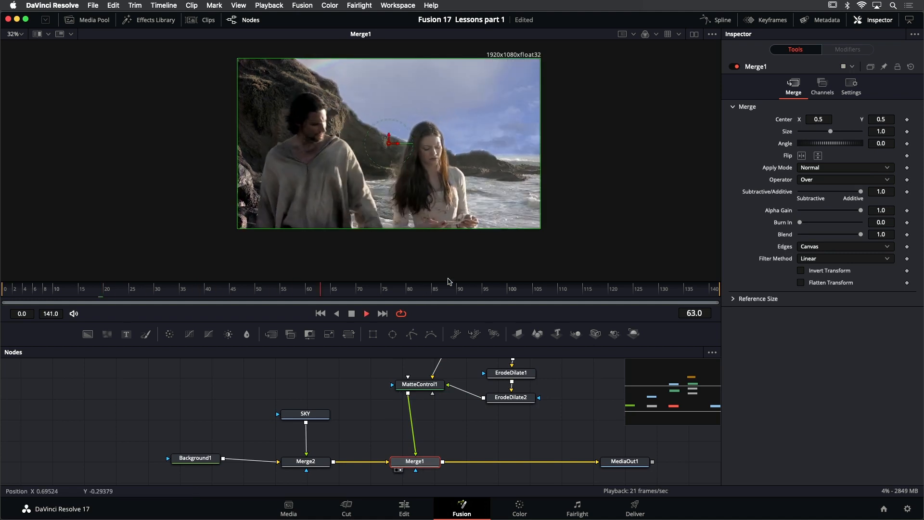
key("ctrl+f")
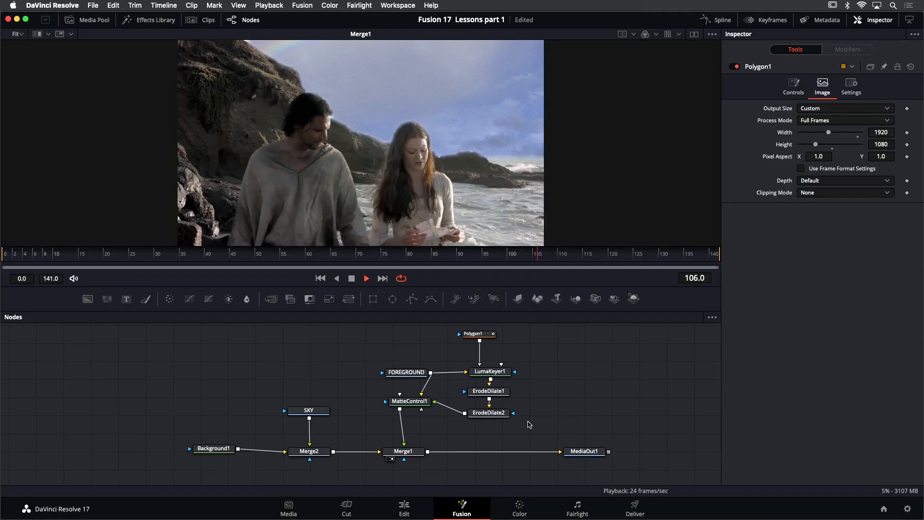
left_click(352, 279)
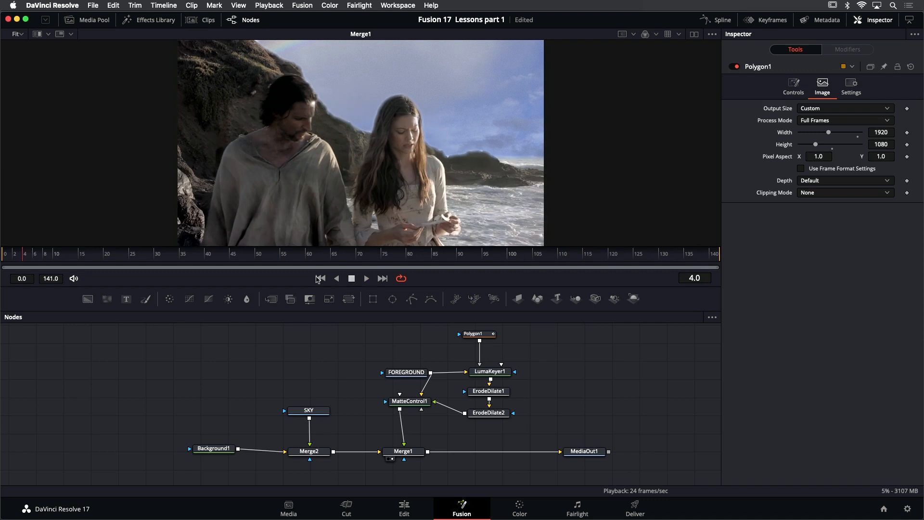
left_click(321, 278)
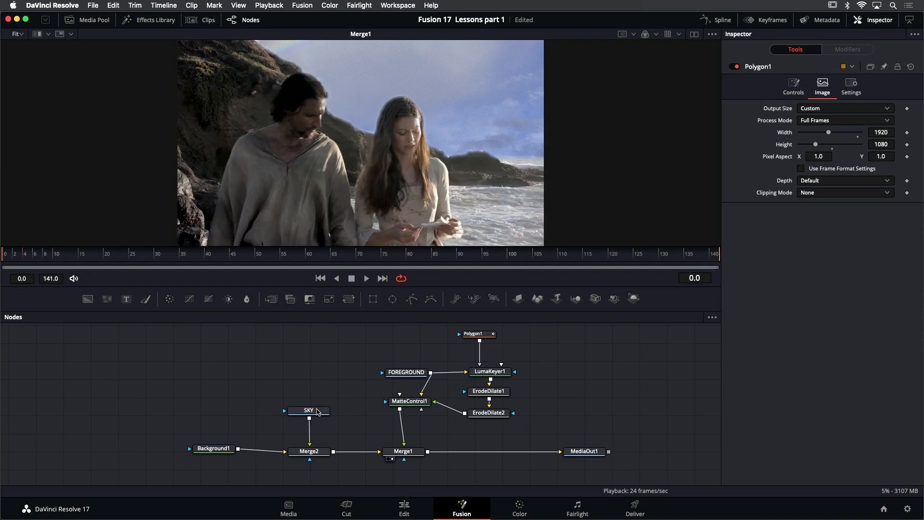
Review the SKY, Background1, Merge2 and FOREGROUND nodes in turn to trace how the composite is built
left_click(317, 412)
key("1")
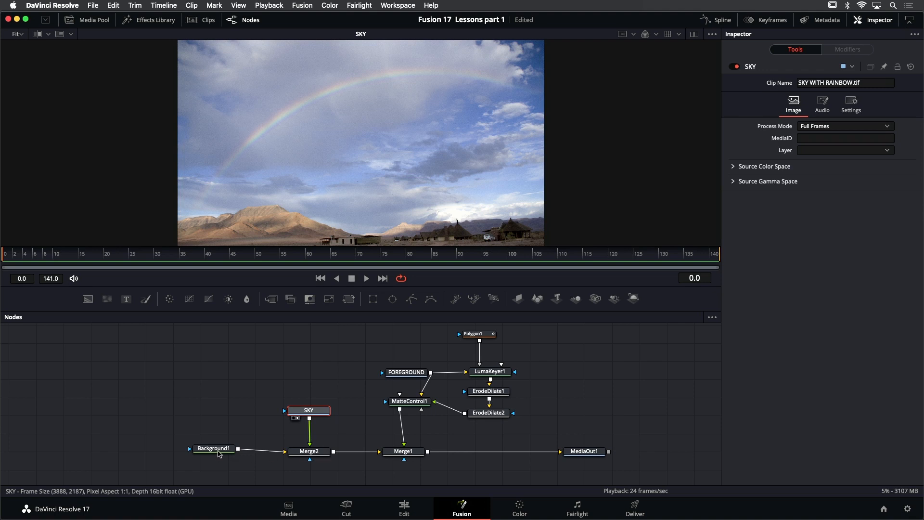
left_click(218, 452)
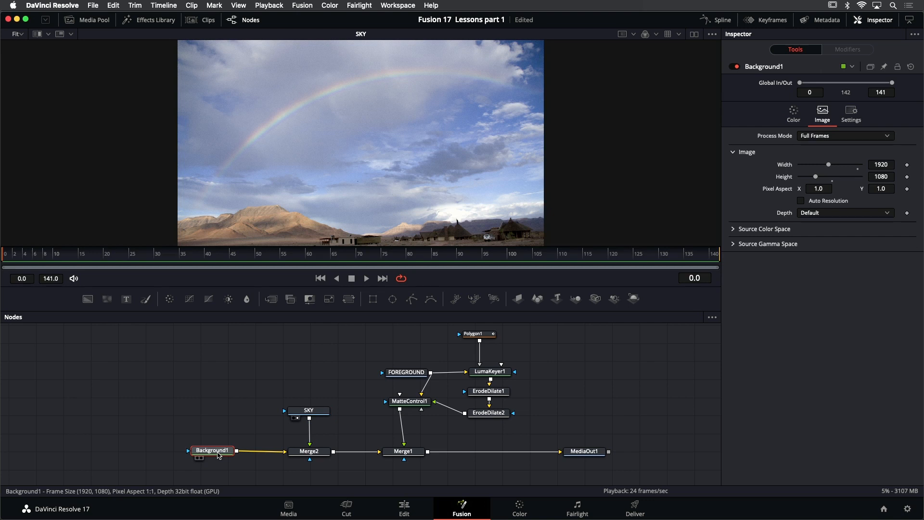
left_click(302, 456)
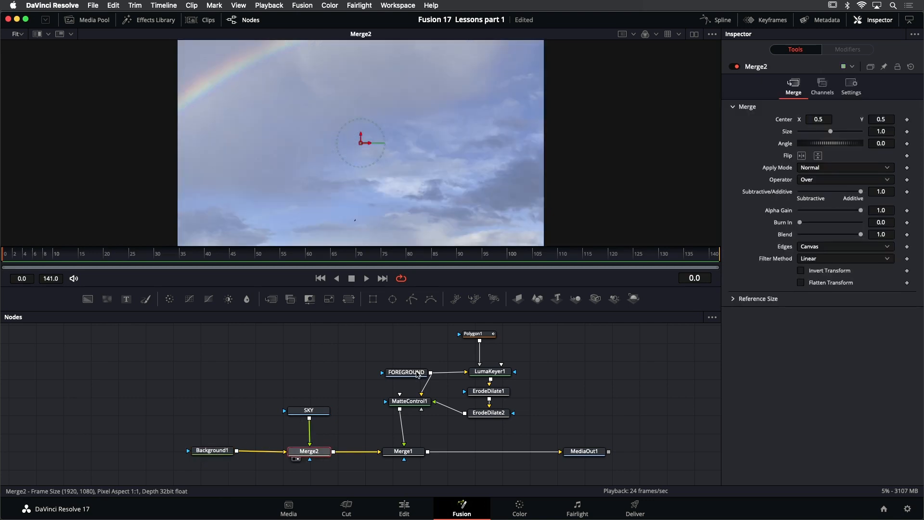
left_click(417, 375)
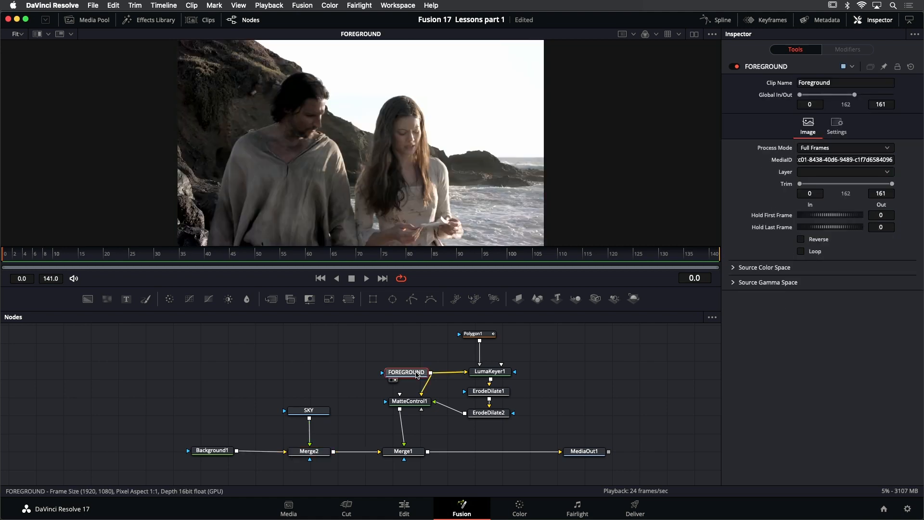
Inspect the matte chain by viewing LumaKeyer1, ErodeDilate1 and ErodeDilate2, and display the Polygon1 garbage matte outline
left_click_drag(440, 363, 392, 367)
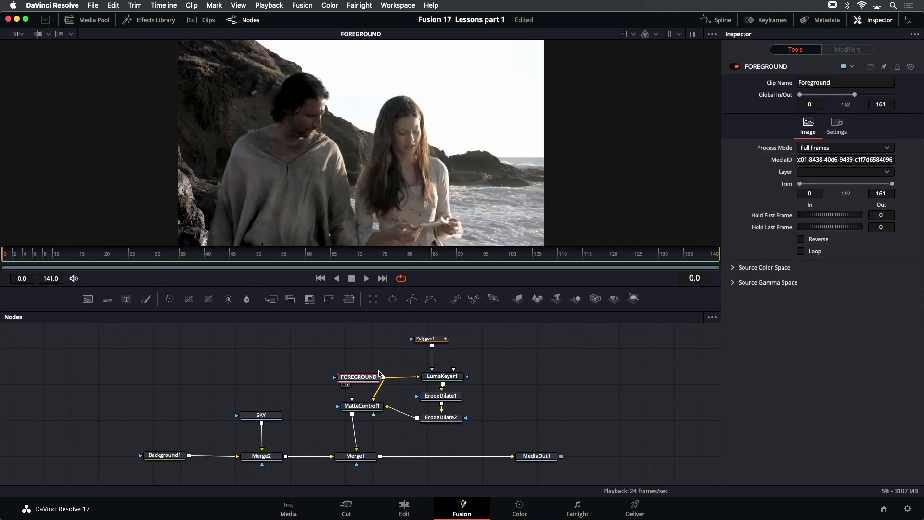
left_click(447, 378)
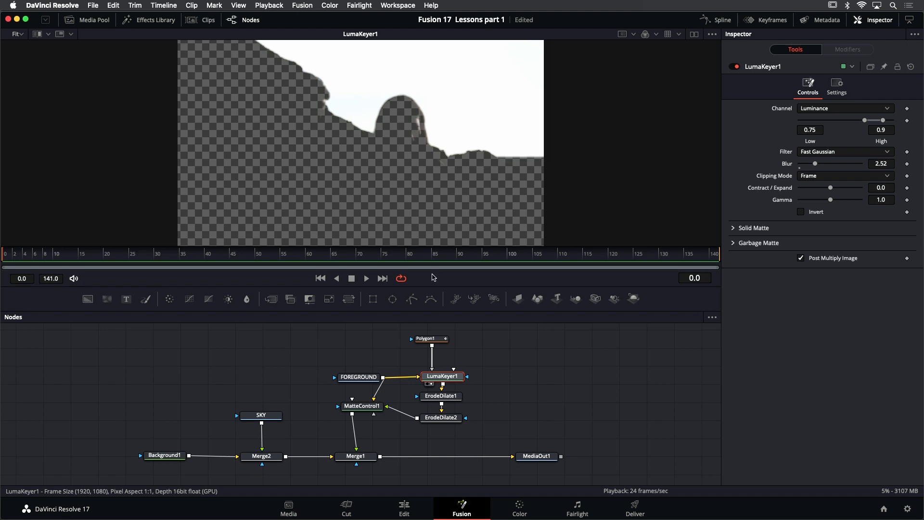
left_click(451, 395)
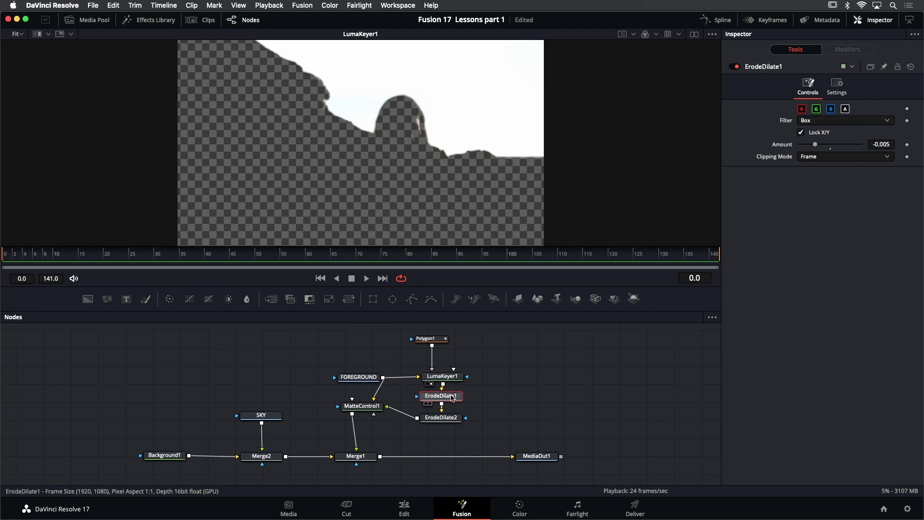
key("1")
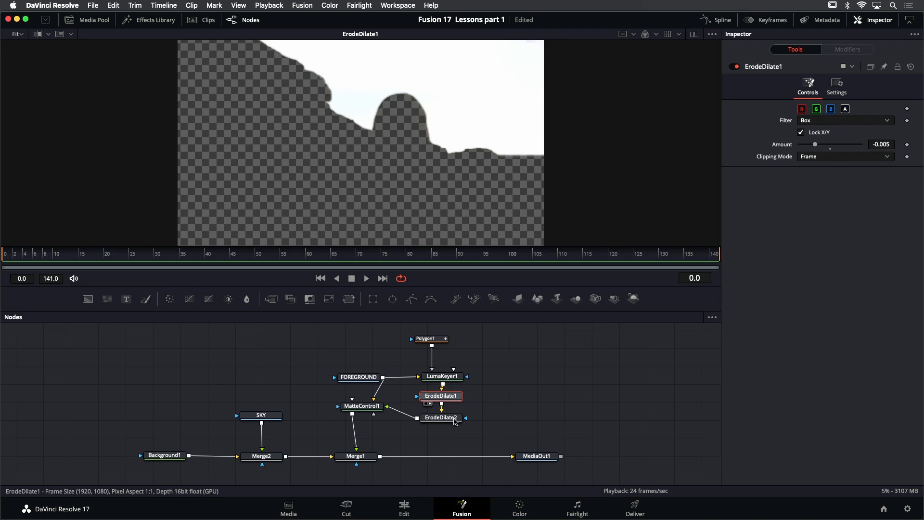
left_click(454, 418)
key("1")
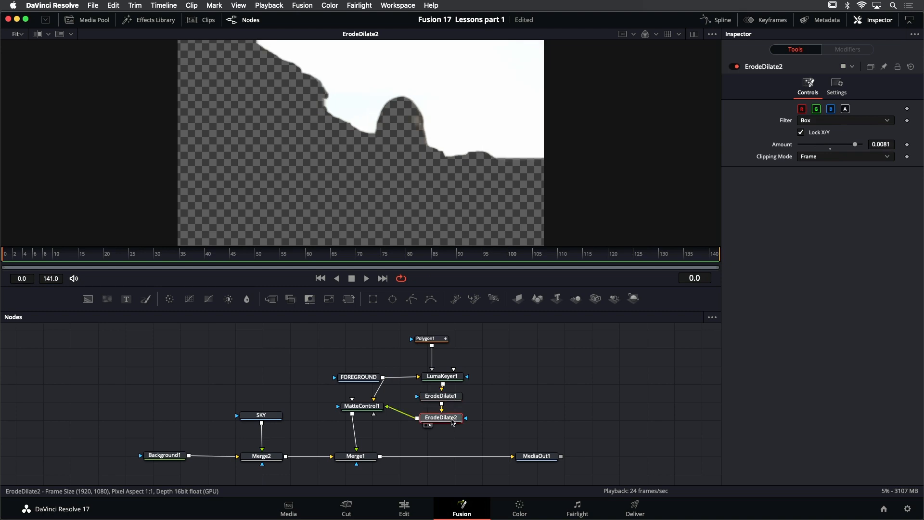
left_click(444, 343)
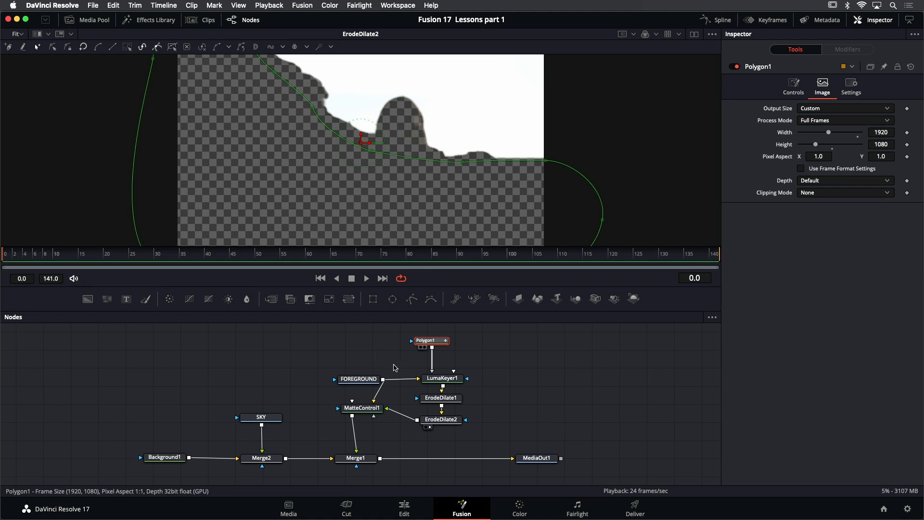
Compare the FOREGROUND clip with the MatteControl1 result in the viewer
left_click(365, 383)
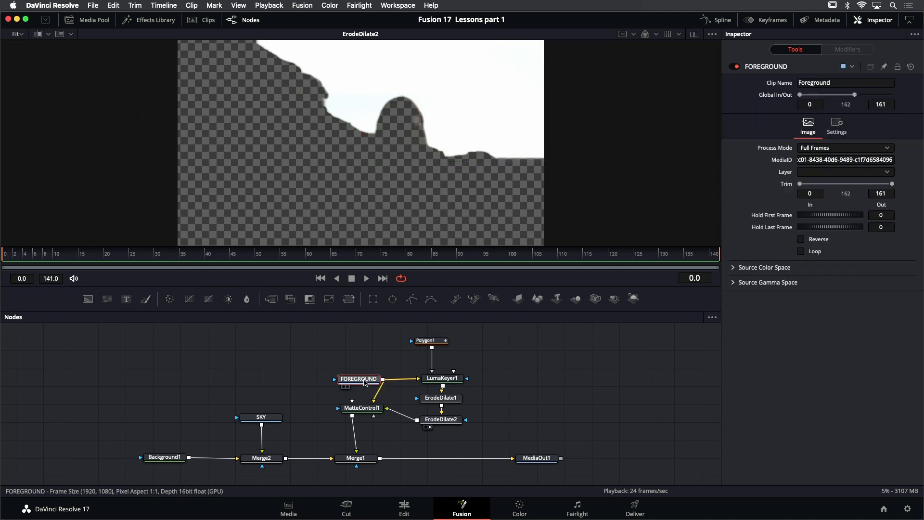
key("1")
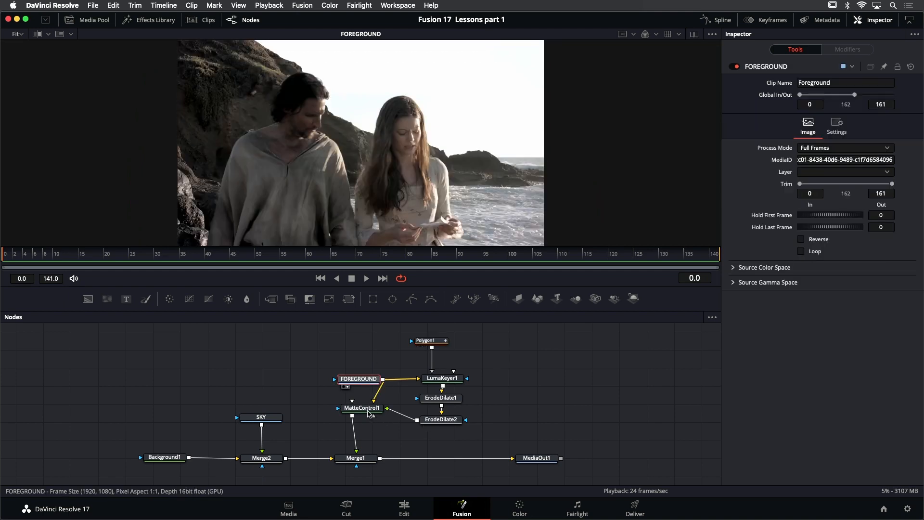
left_click(368, 413)
key("1")
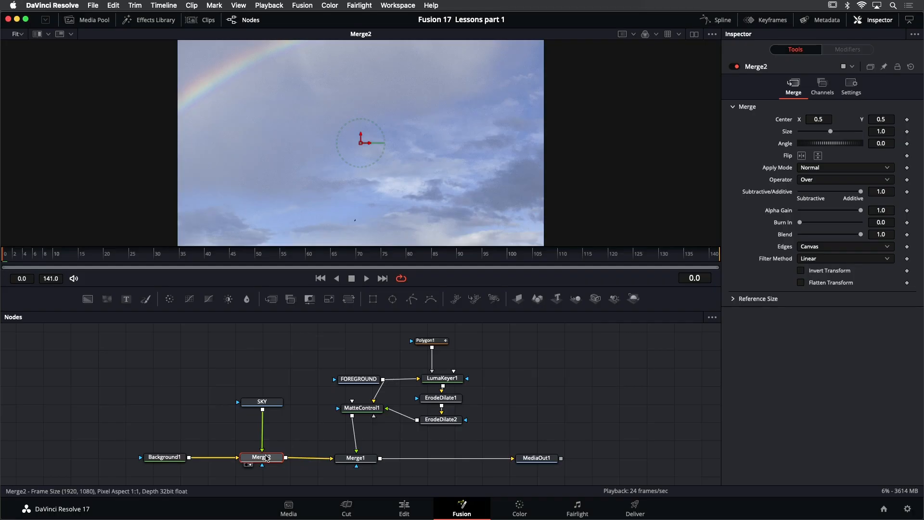
Modify Merge2's Center with a Tracker position modifier
mouse_move(268, 458)
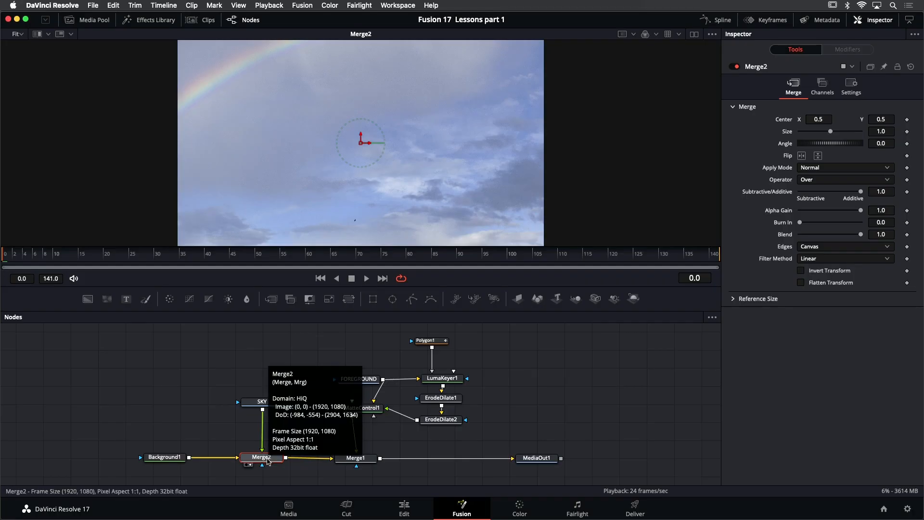
right_click(361, 145)
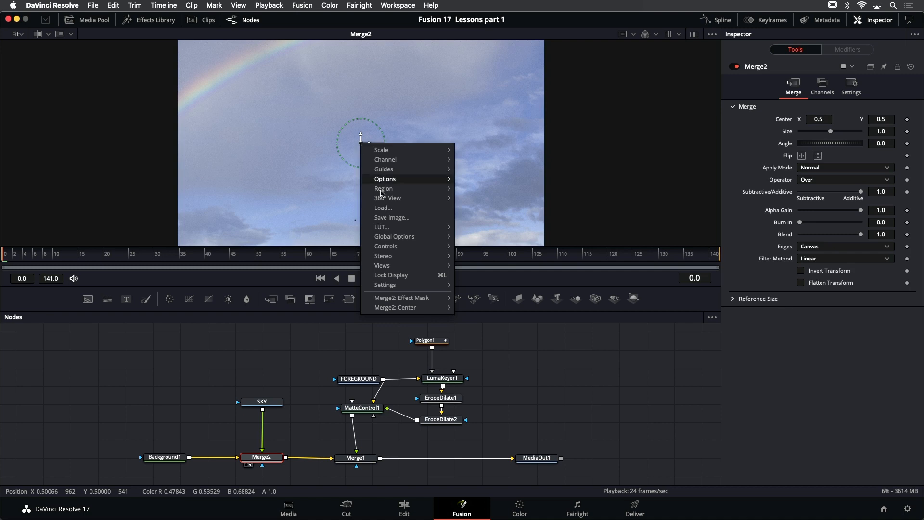
mouse_move(395, 308)
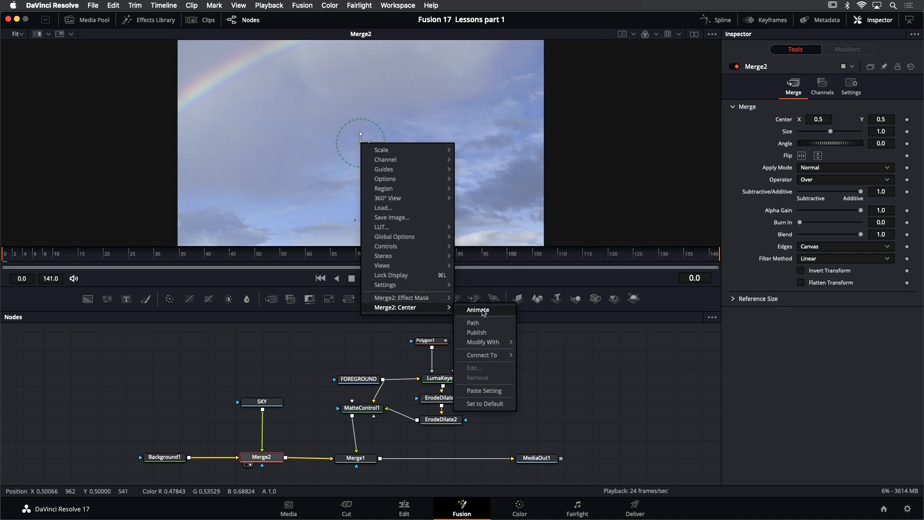
mouse_move(488, 346)
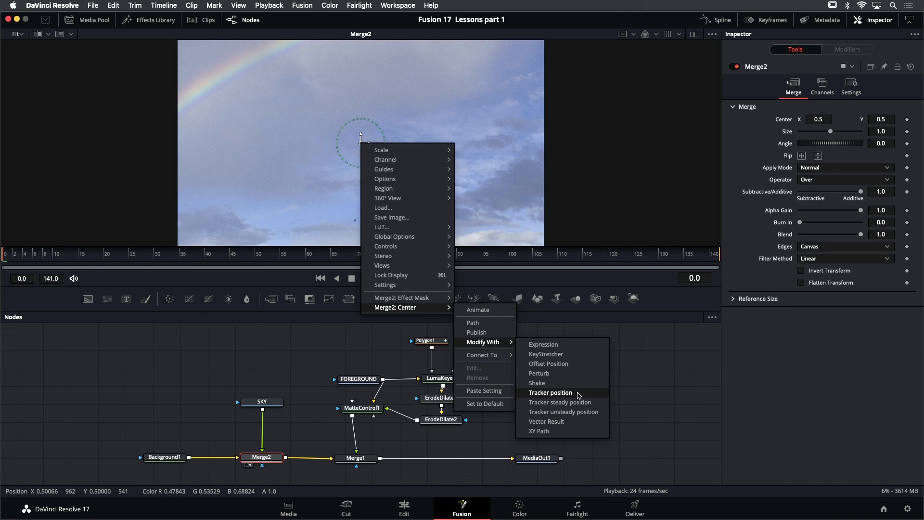
left_click(550, 393)
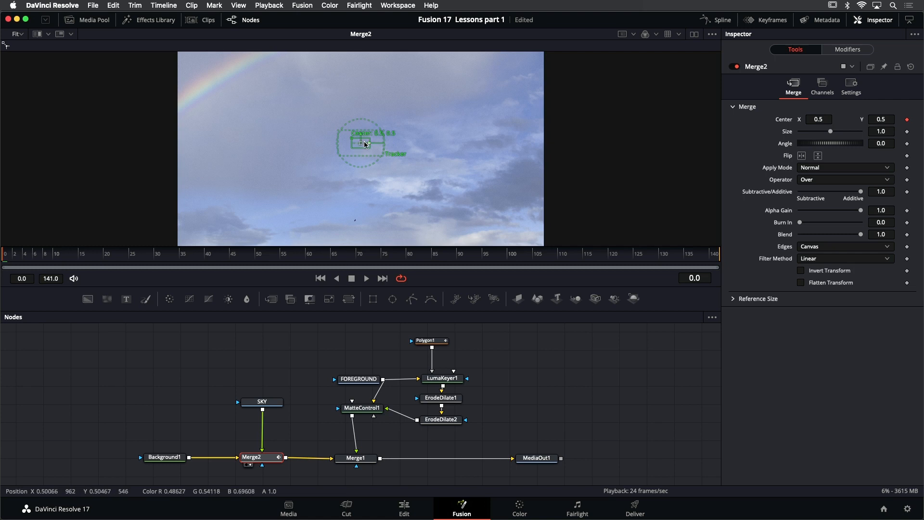
Set the Track1 modifier's tracker source to the FOREGROUND node
left_click(855, 51)
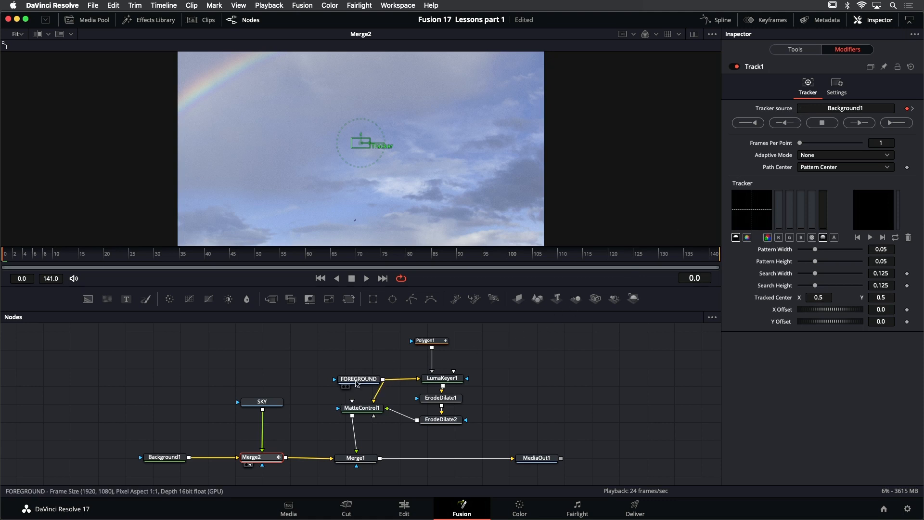
mouse_move(357, 383)
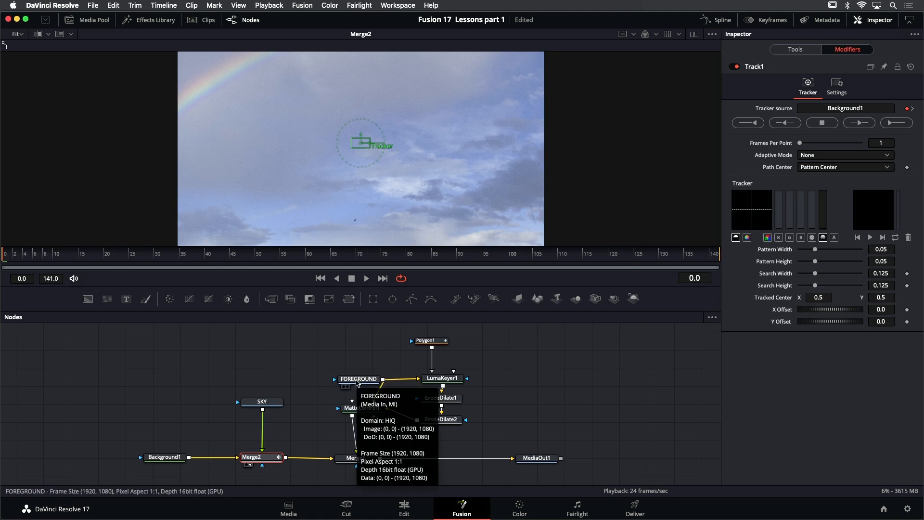
left_click_drag(356, 384, 839, 109)
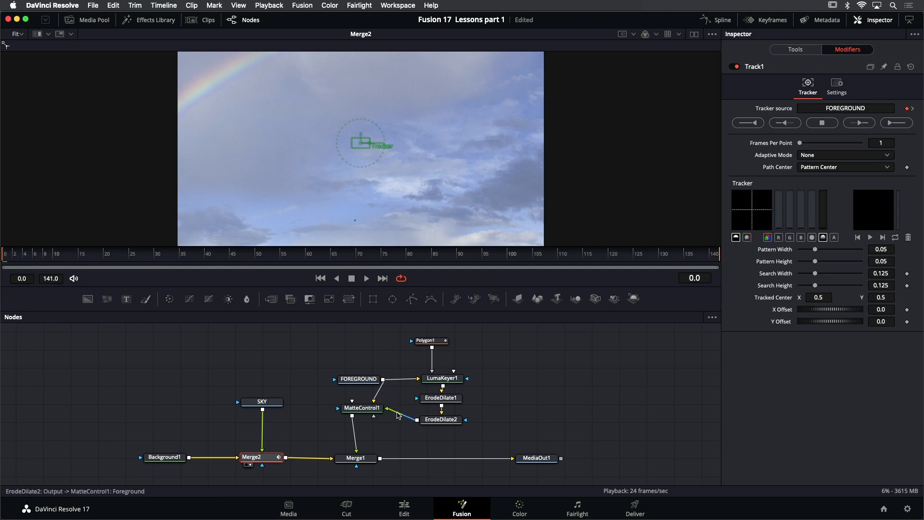
Display the FOREGROUND clip in the viewer and open the Track1 modifier controls of Merge2
left_click(364, 383)
key("1")
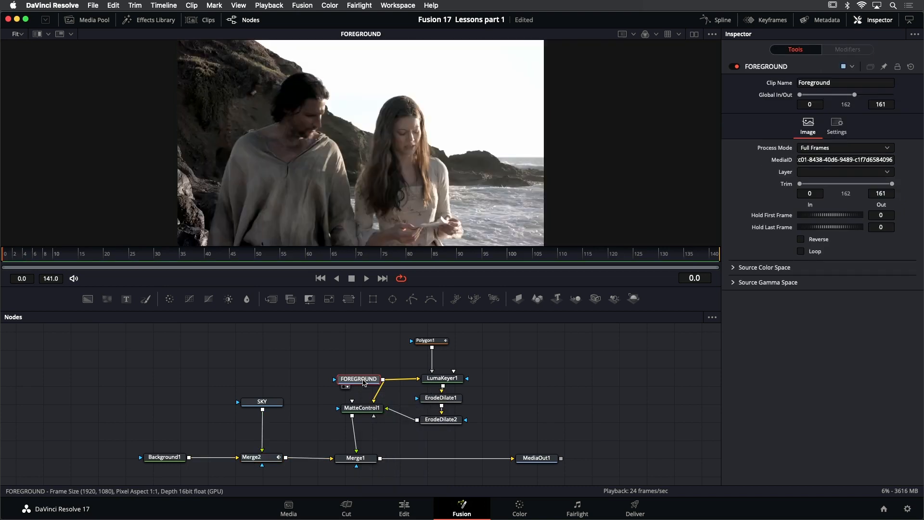
left_click(264, 461)
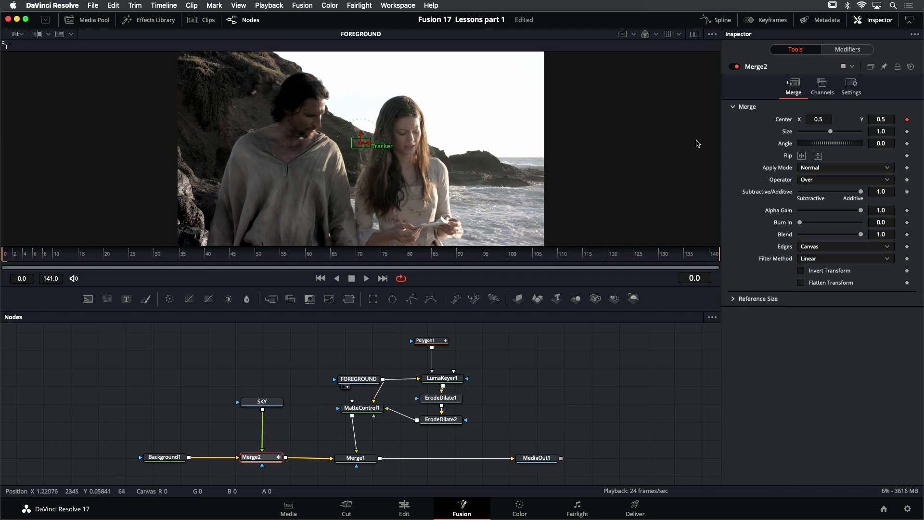
left_click(860, 50)
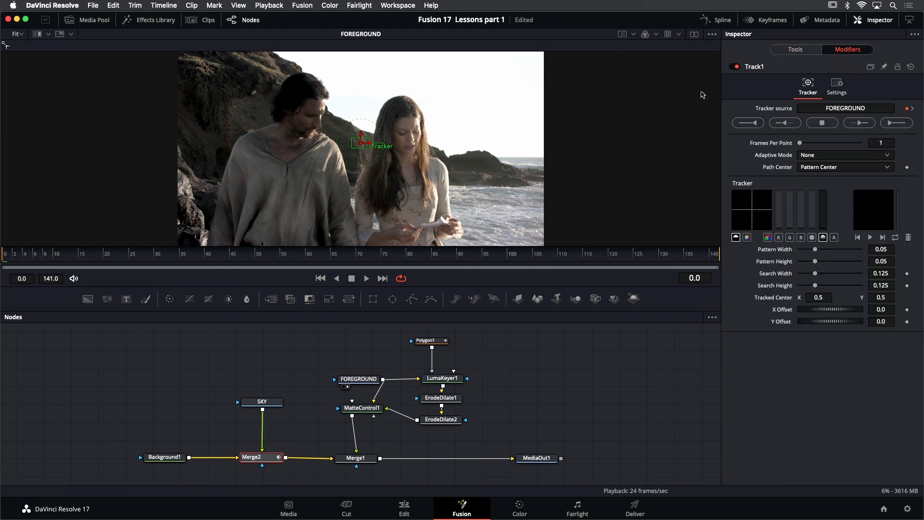
Place the tracker on the cliff edge between the couple, with a pattern about 0.017 by 0.028 and a search area about 0.066 by 0.11
scroll(364, 152, "up", 5)
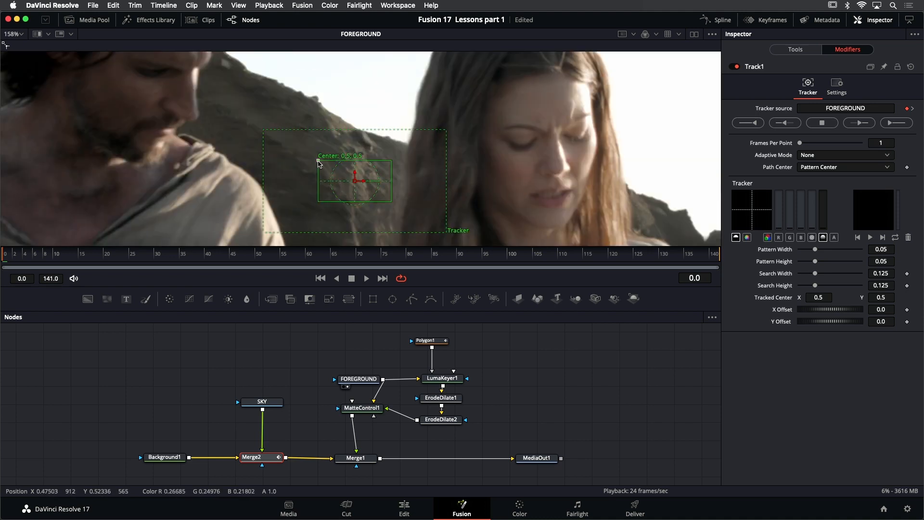
left_click_drag(318, 161, 332, 127)
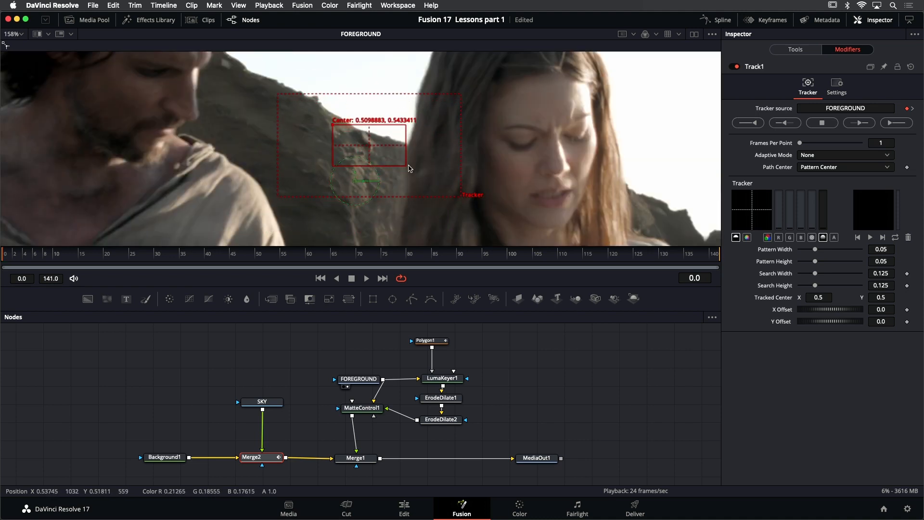
left_click_drag(406, 166, 383, 157)
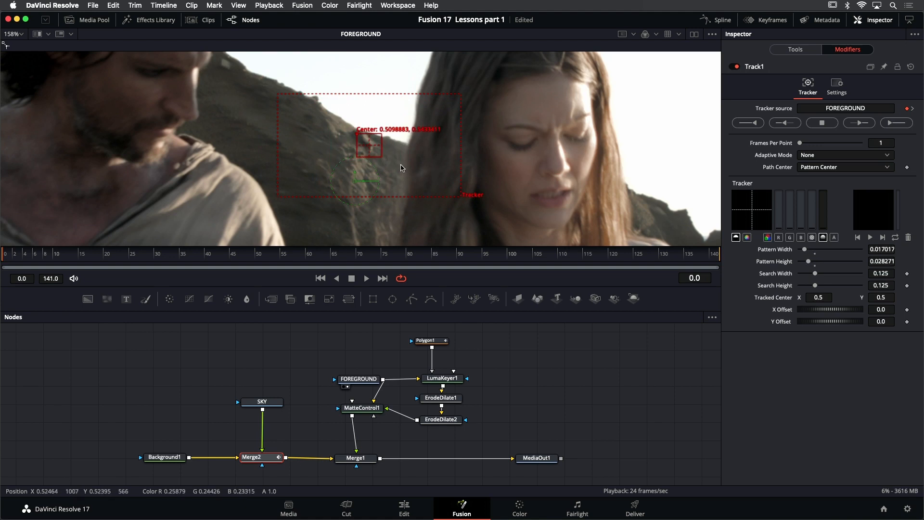
left_click_drag(462, 200, 419, 193)
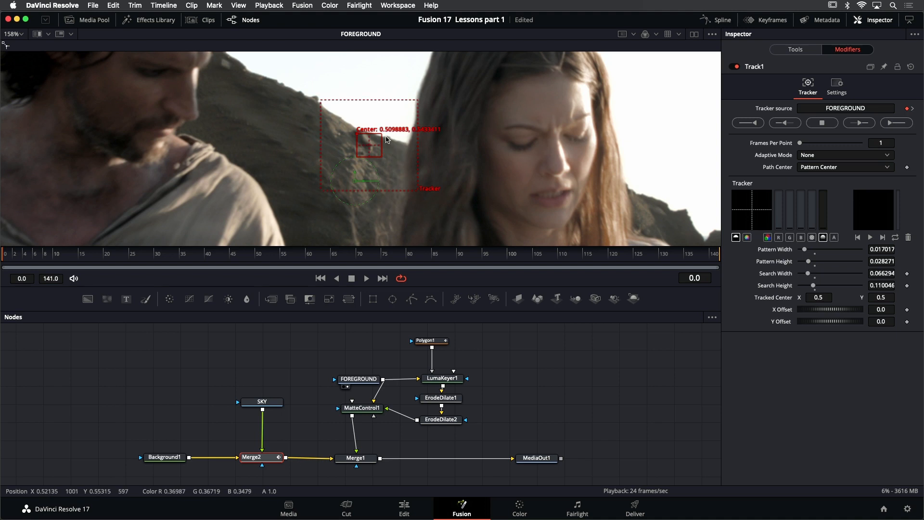
scroll(387, 139, "down", 2)
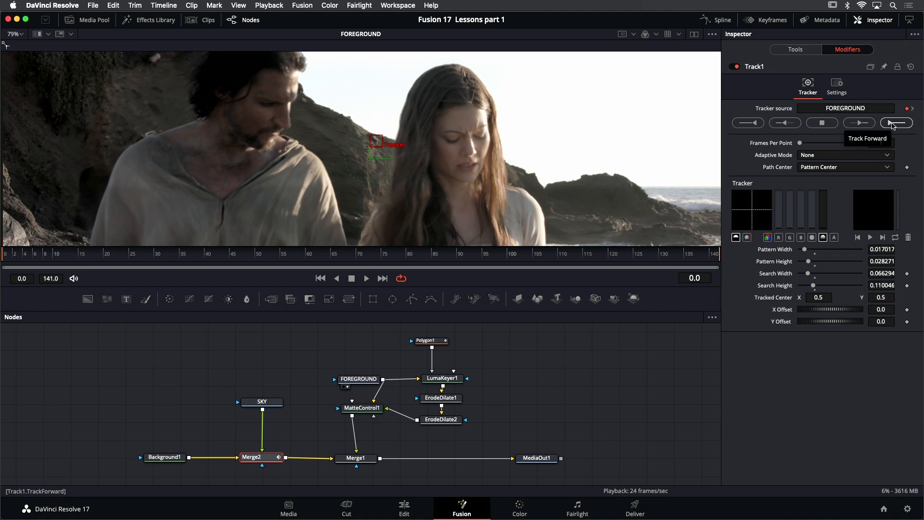
Track the pattern forward through the whole clip, then play the footage from the first frame to check the track
left_click(892, 123)
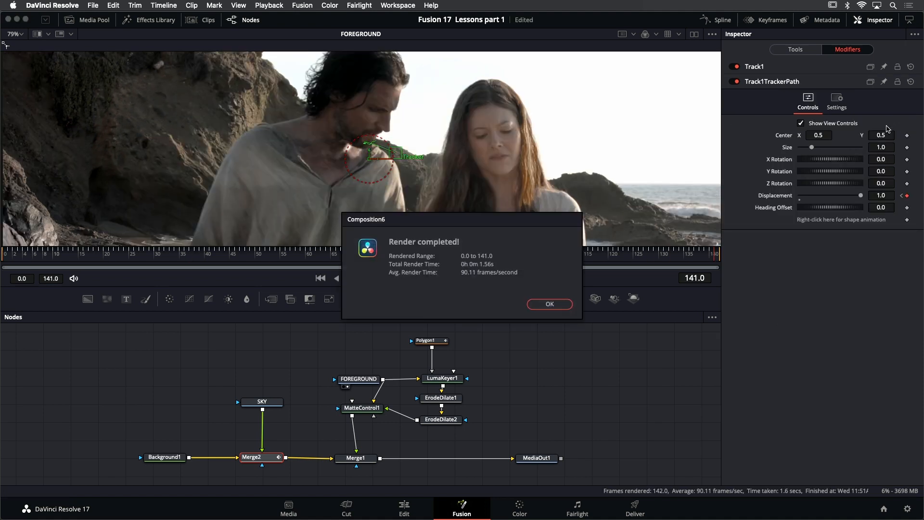
left_click(550, 305)
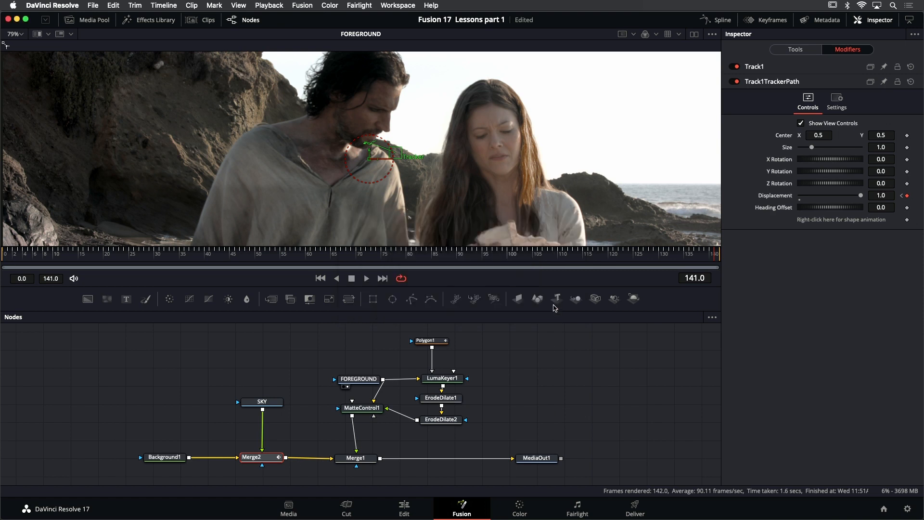
left_click(320, 279)
left_click(366, 278)
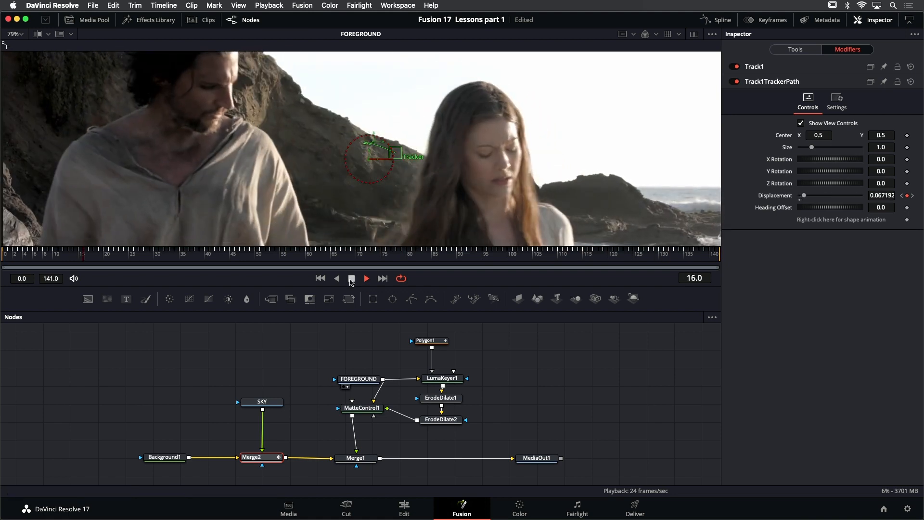
key("space")
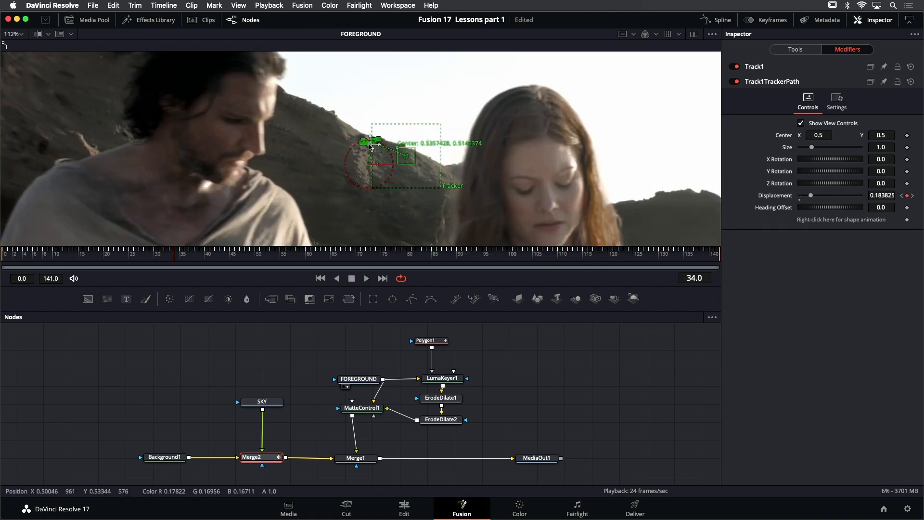
Step through the last frames to examine where the man's shoulder covers the tracked point, stopping at frame 137
scroll(370, 146, "up", 2)
key("End")
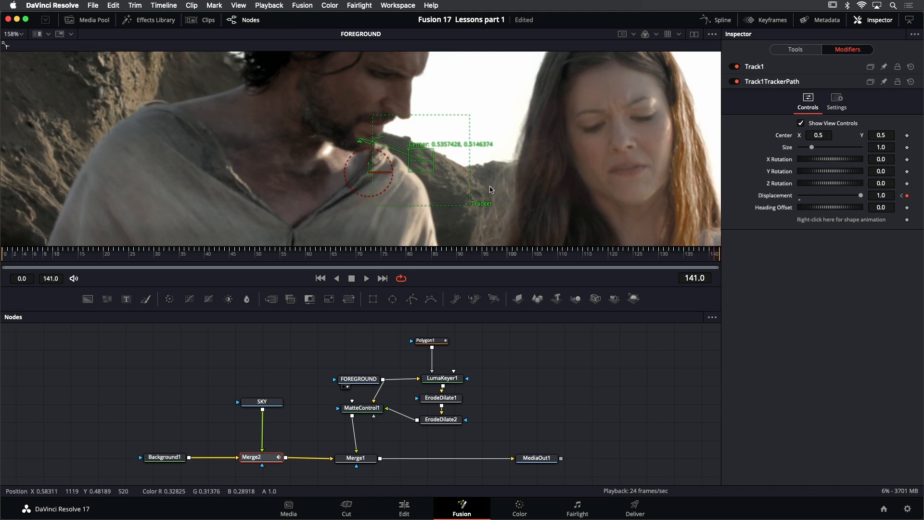
key("Left")
key("Left")
key("Left")
key("Left")
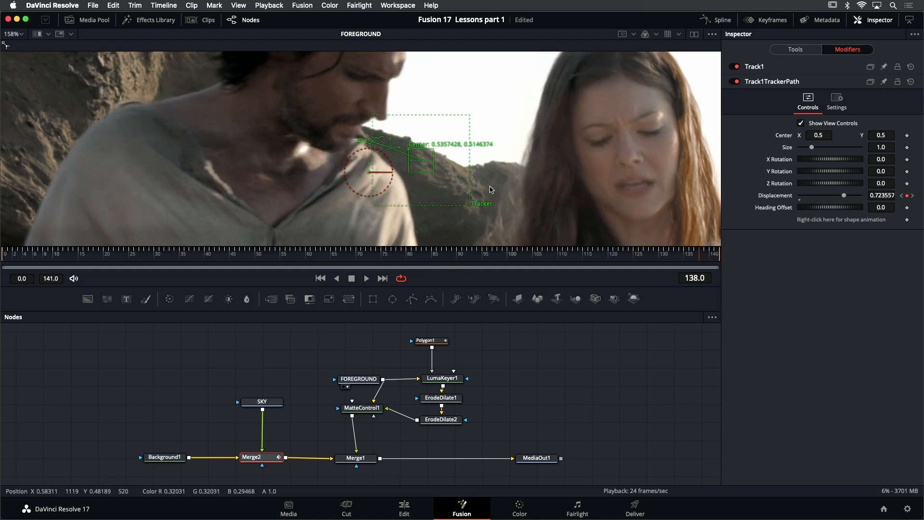
key("Left")
key("Left")
key("Left")
key("Left")
key("Left")
key("Left")
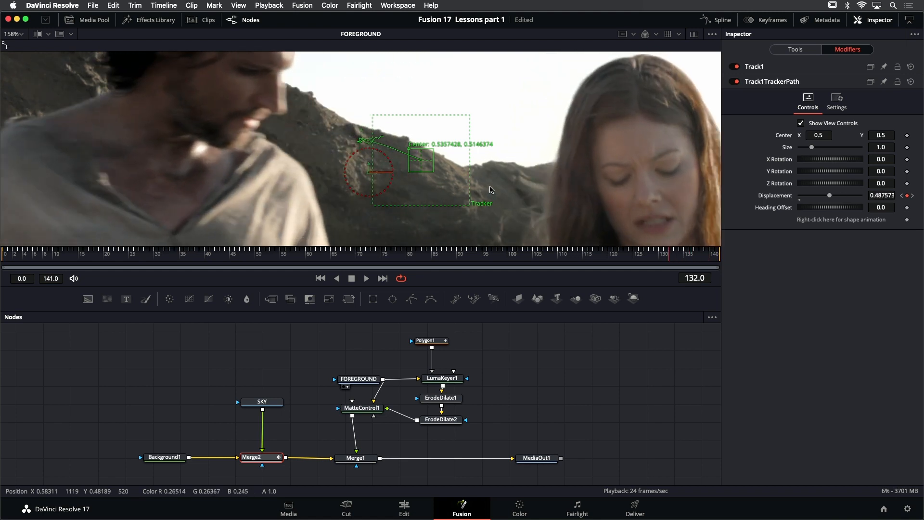
key("Left")
key("Left")
key("Left")
key("Right")
key("Right")
key("Right")
key("Right")
key("Right")
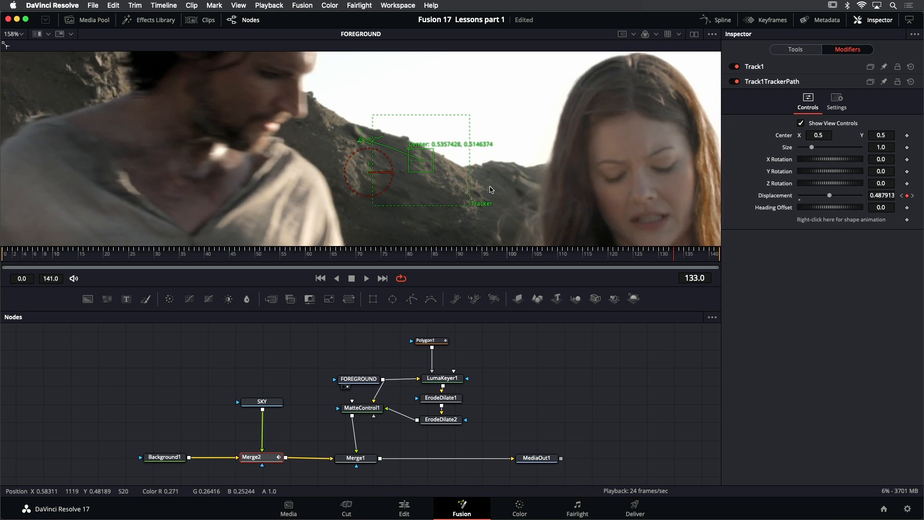
key("Right")
key("Right")
key("Right")
key("Right")
key("Right")
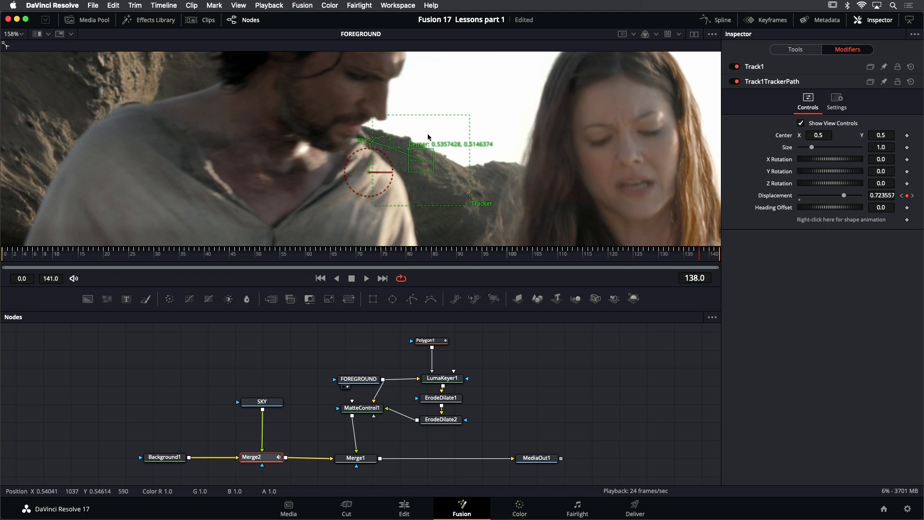
key("Left")
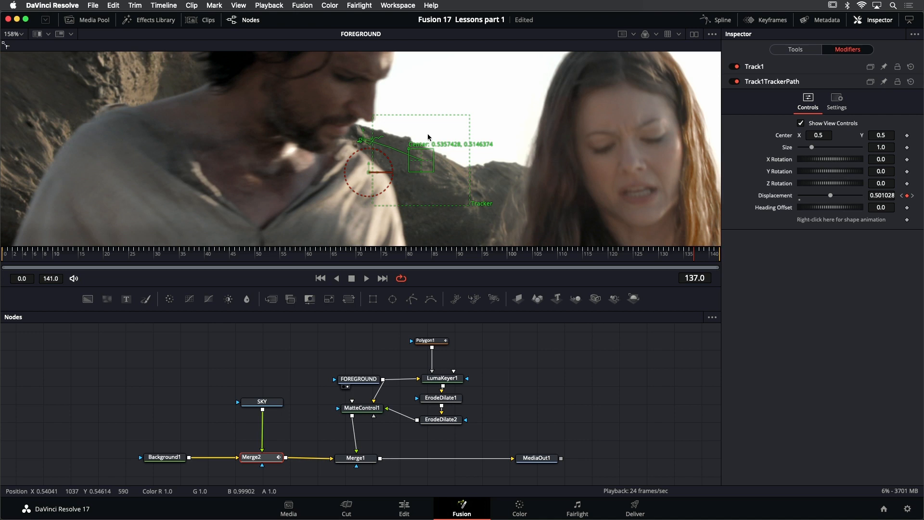
Set Track1's Path Center to Track Center (Append)
left_click(776, 69)
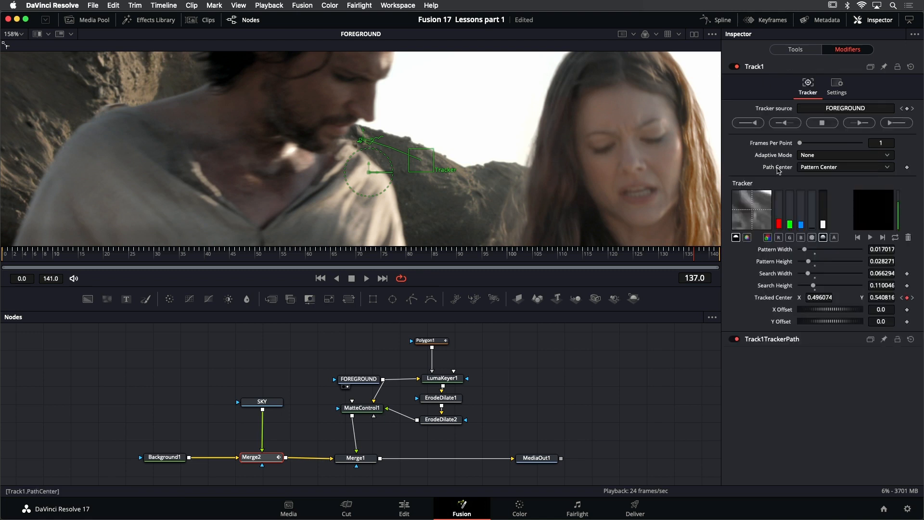
left_click(836, 167)
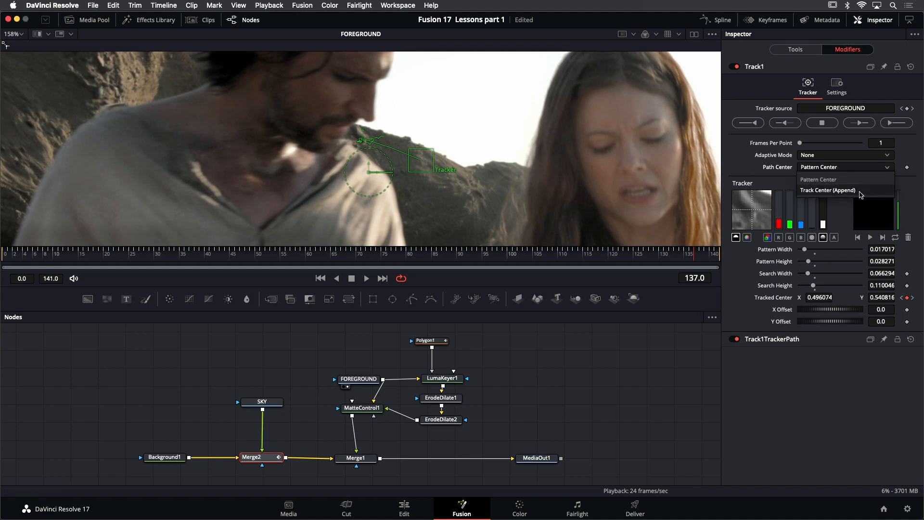
left_click(860, 192)
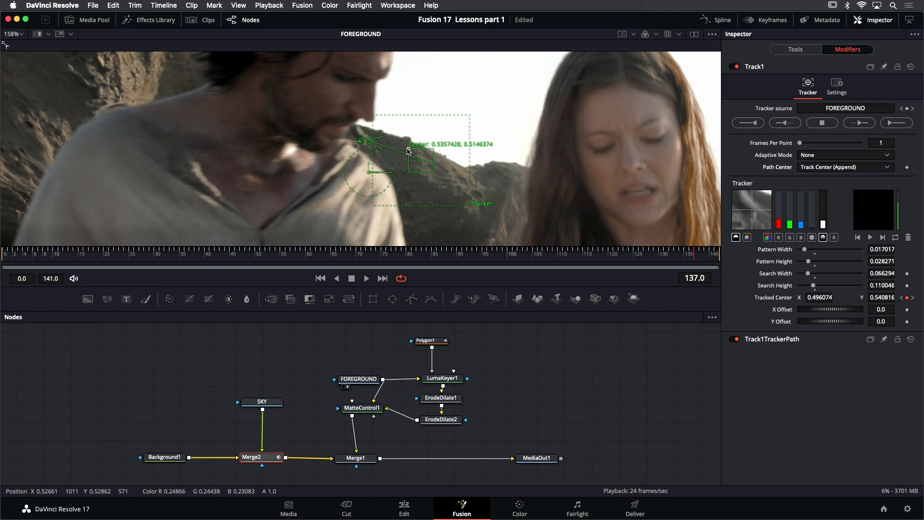
Move the tracker pattern onto the rock face behind the man and track forward from frame 137
left_click_drag(284, 139, 419, 175)
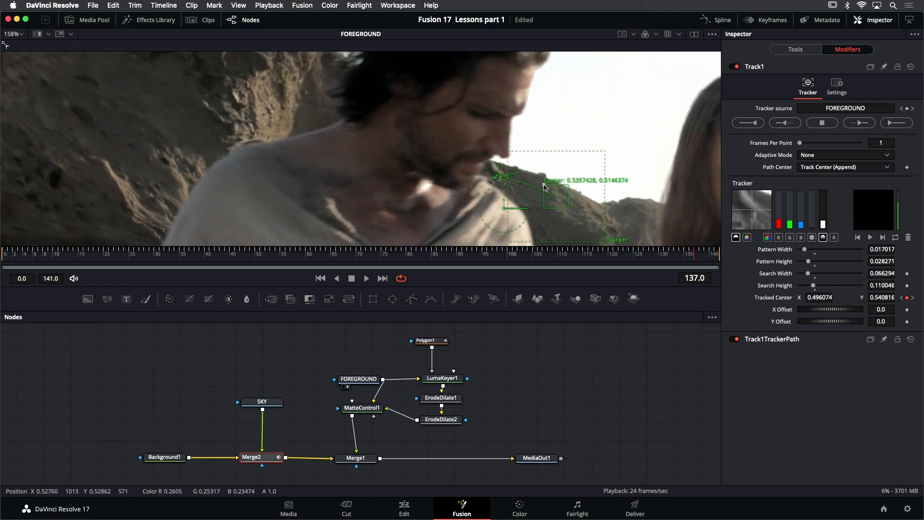
left_click_drag(561, 182, 207, 82)
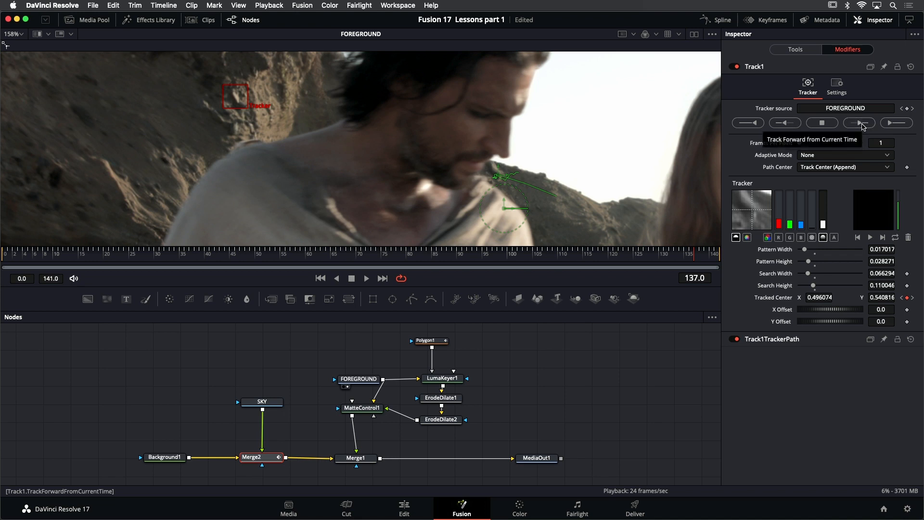
left_click(861, 123)
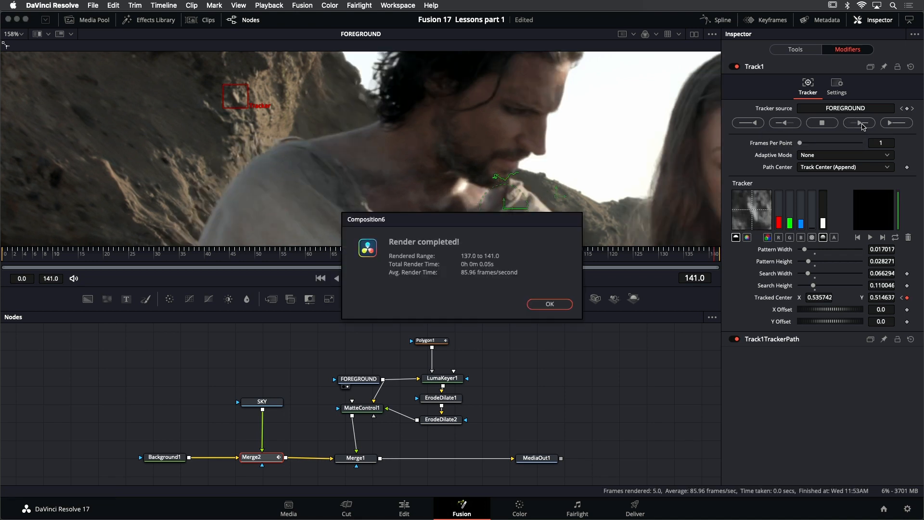
left_click(542, 305)
Play back the FOREGROUND clip to check the appended track, and fit the whole frame in the viewer
left_click(366, 278)
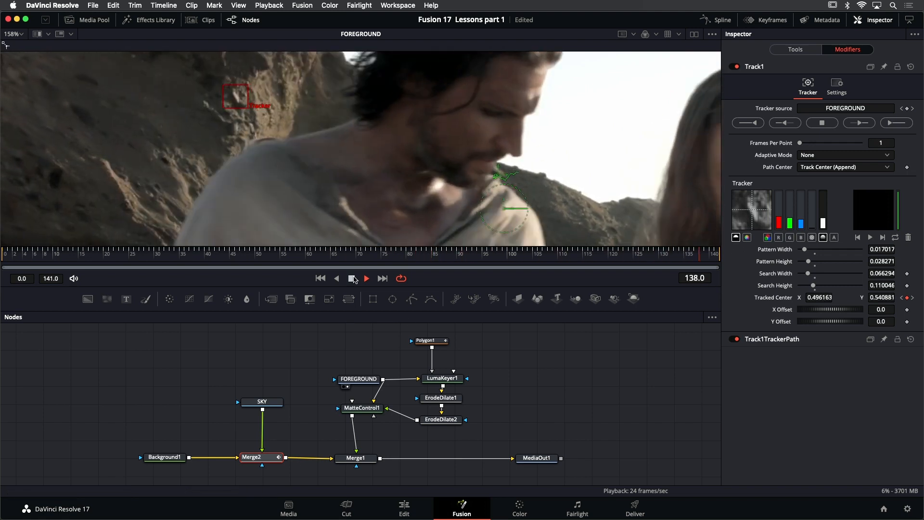
key("space")
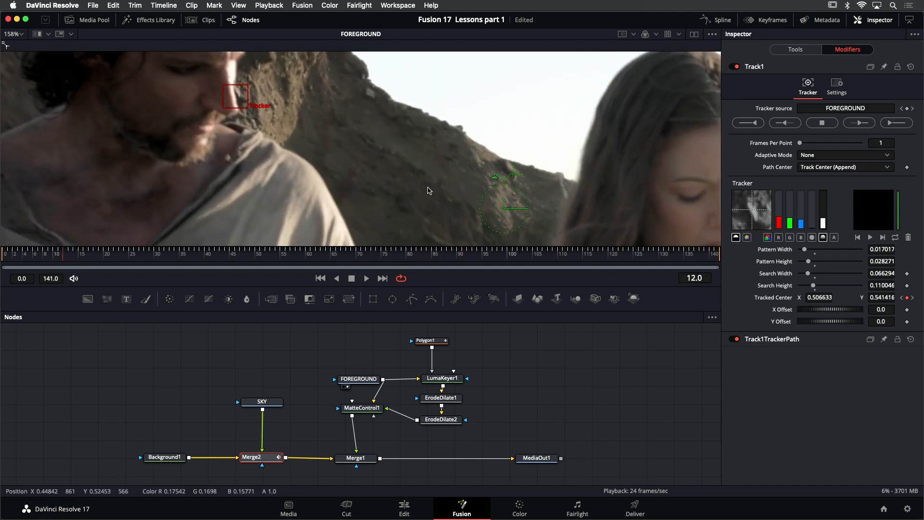
key("shift+z")
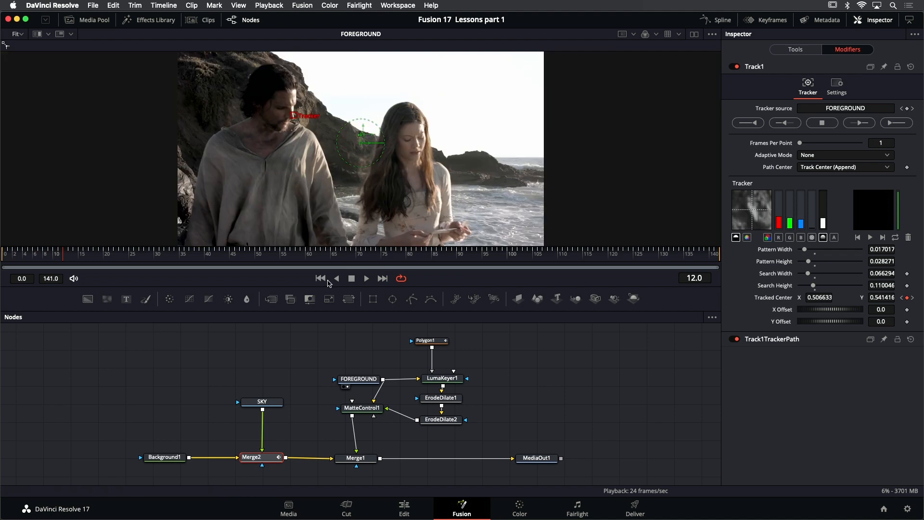
Display Merge2 in the viewer and play it from the first frame to check the sky's movement
left_click(321, 279)
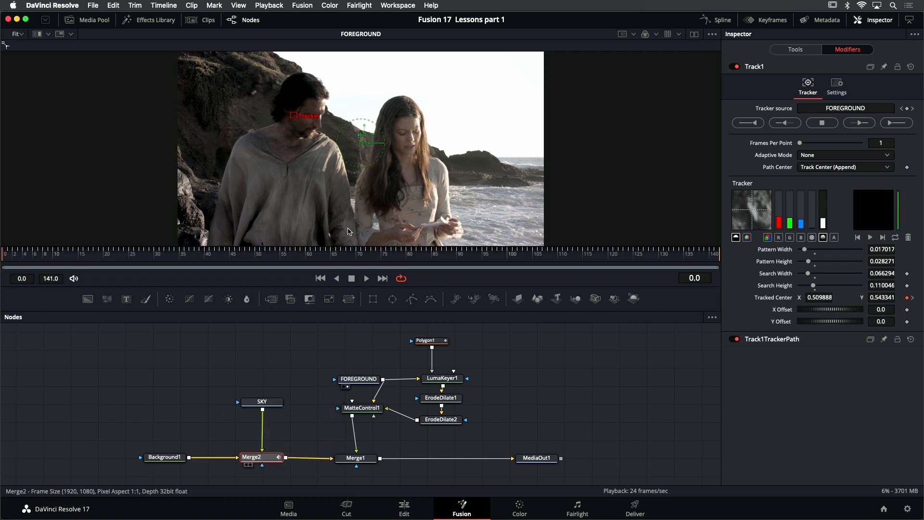
key("1")
left_click(368, 279)
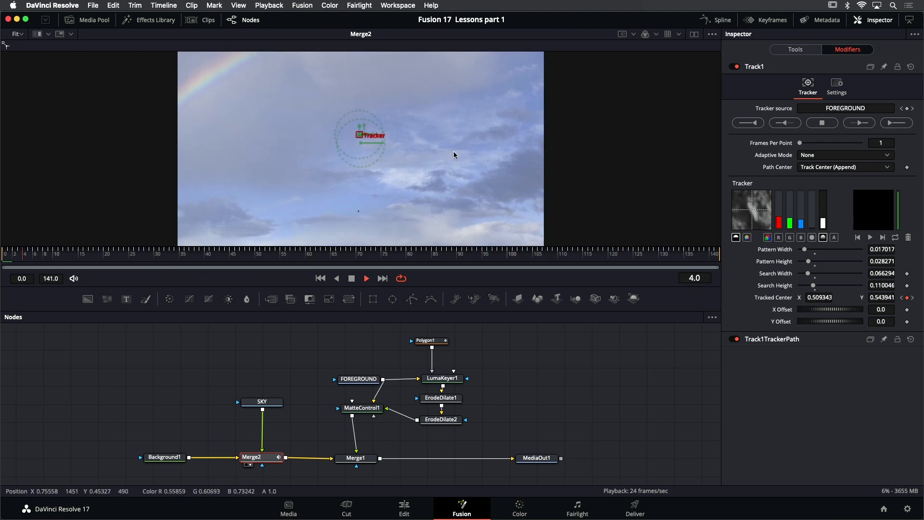
left_click(353, 278)
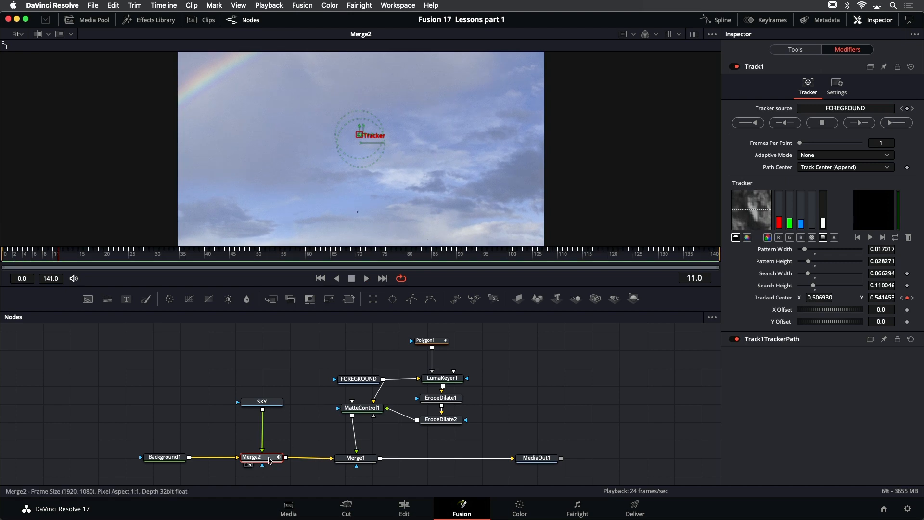
Show Merge2's tool settings and the Center options available on its viewer control, including Modify With
mouse_move(365, 147)
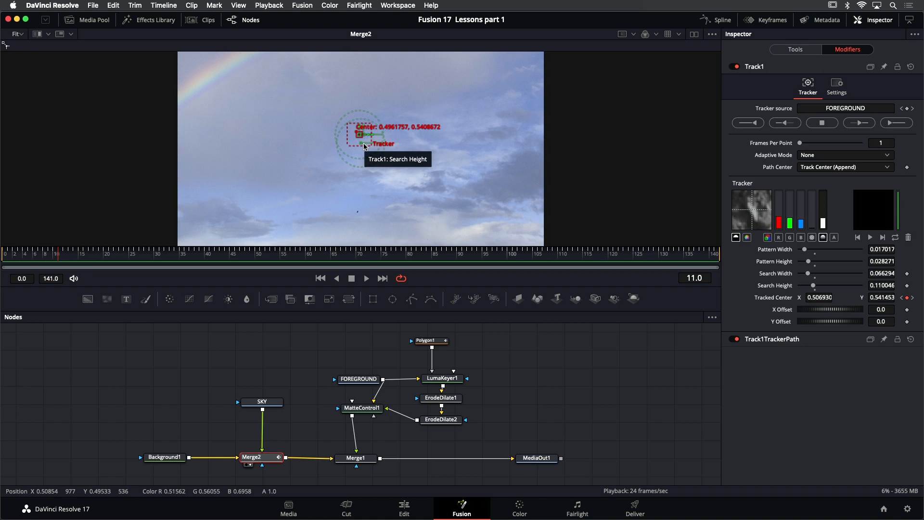
left_click(782, 50)
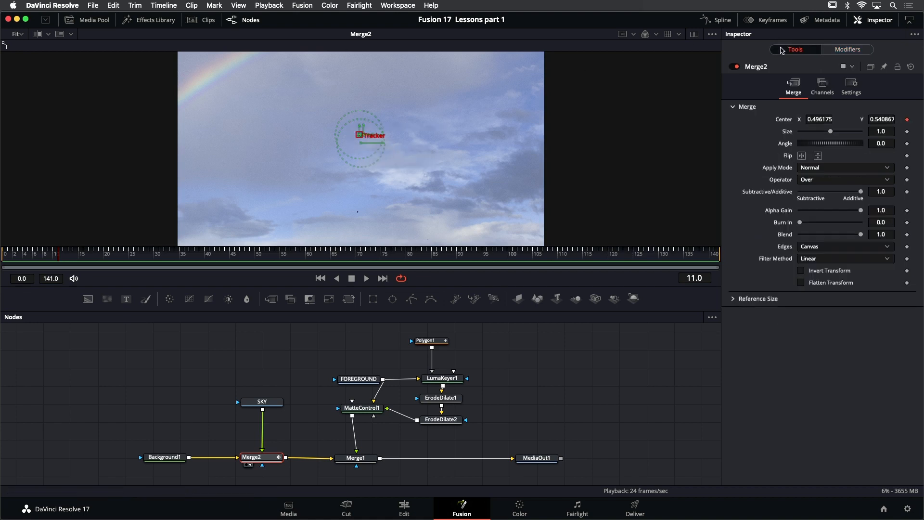
right_click(362, 138)
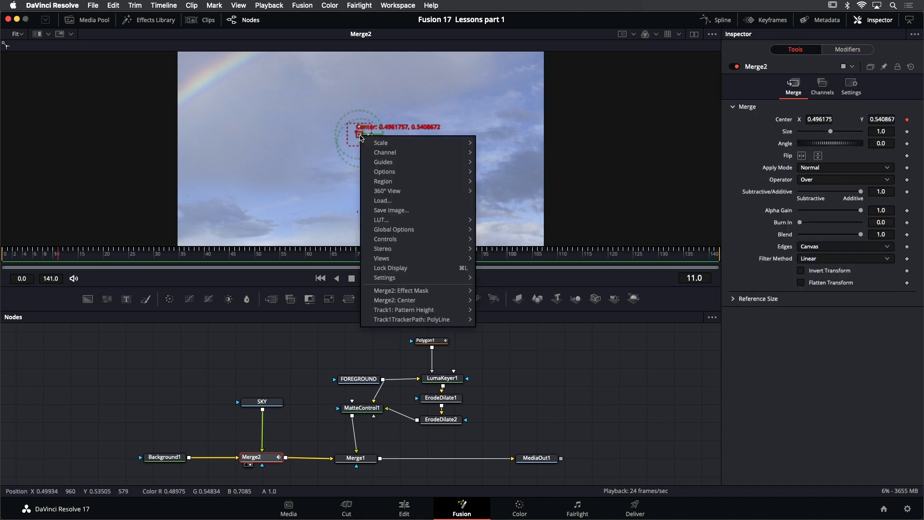
mouse_move(413, 301)
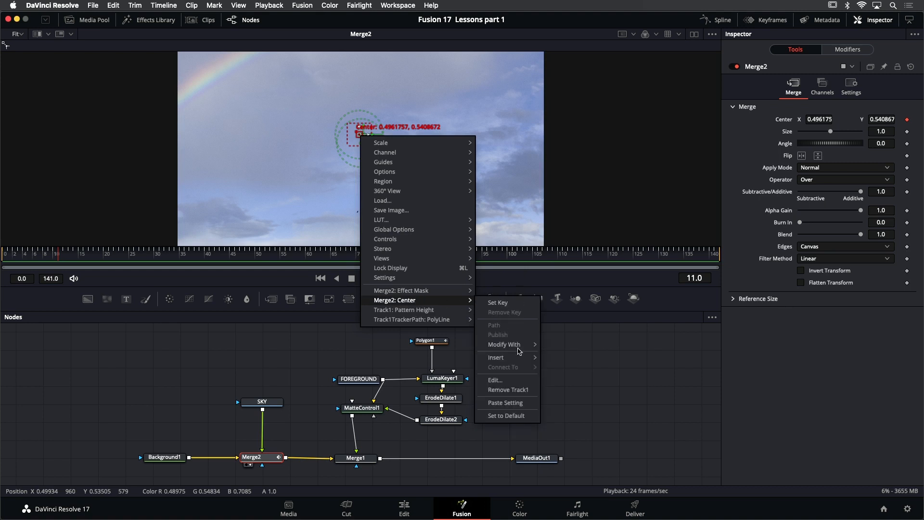
mouse_move(519, 345)
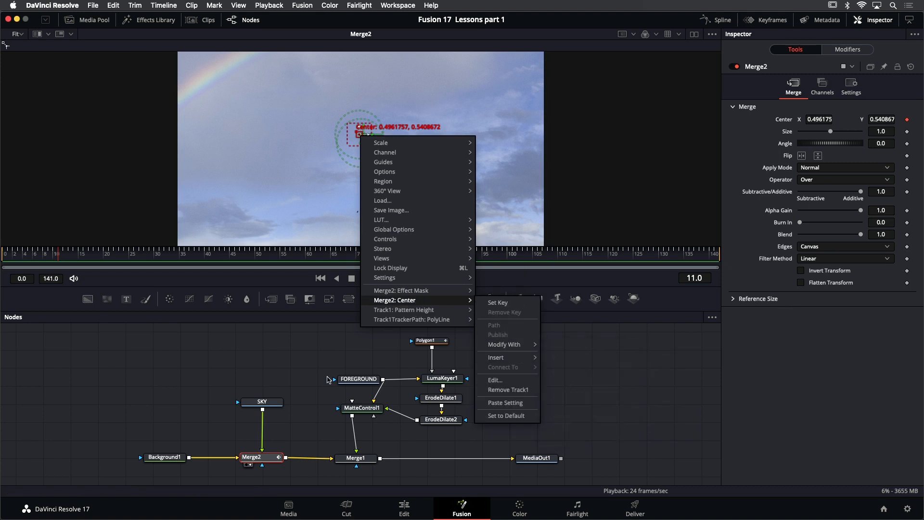
Show the tracker modifier settings on Merge2, and play back the Merge1 composite in the viewer
left_click(301, 369)
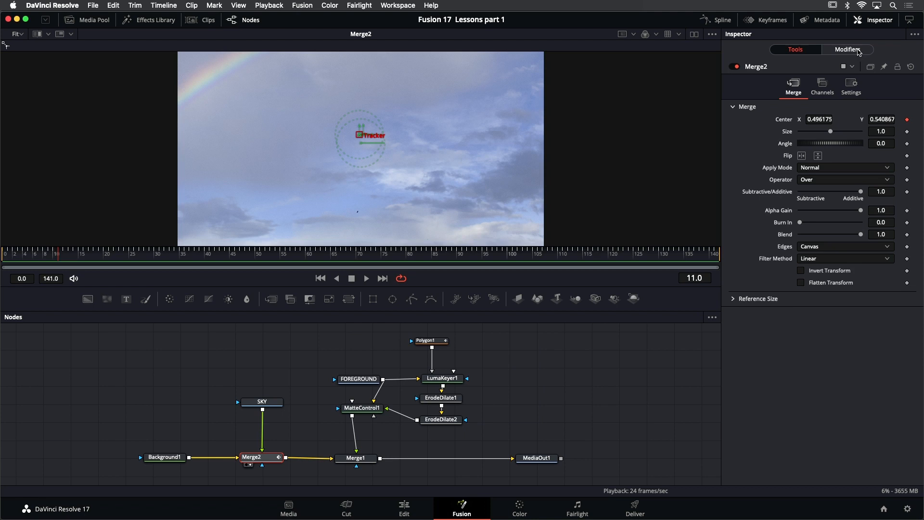
left_click(848, 50)
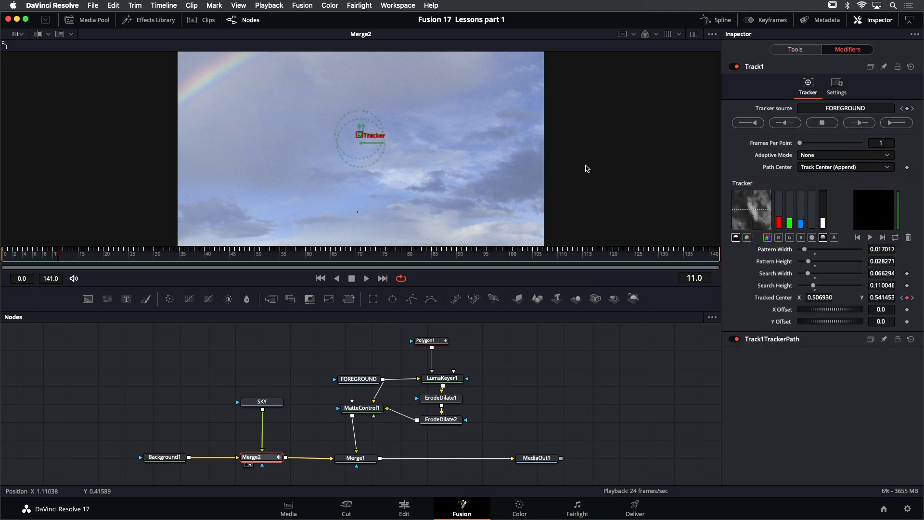
left_click(356, 458)
key("1")
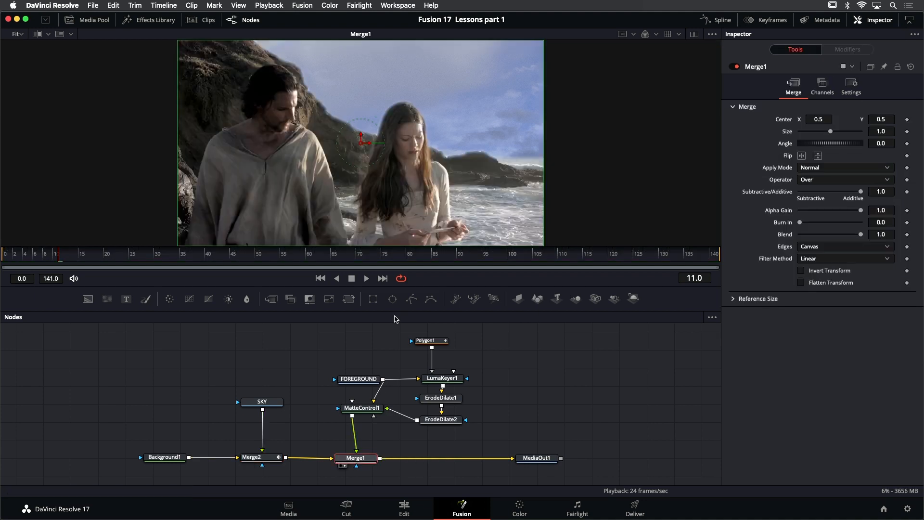
left_click(367, 279)
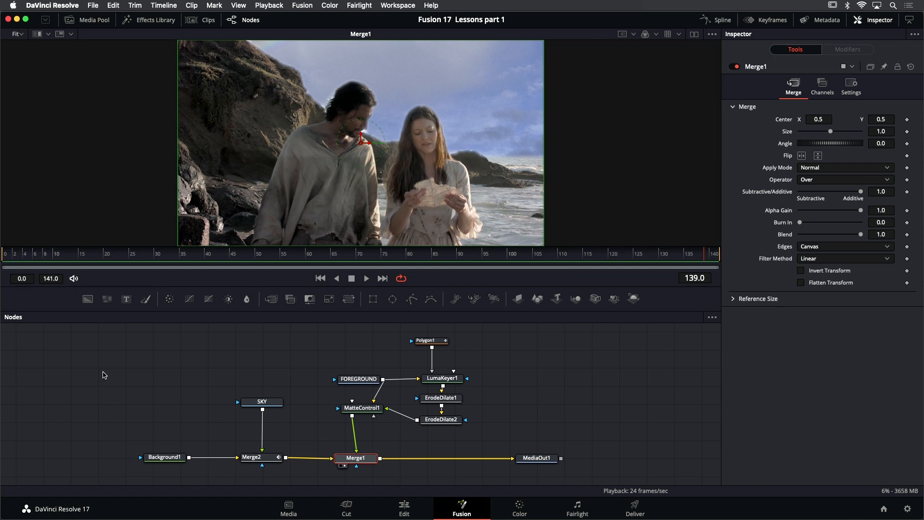
Move the Background1, SKY and Merge2 nodes together farther away from Merge1 to make room between them
left_click_drag(113, 361, 127, 342)
left_click_drag(116, 353, 292, 454)
left_click_drag(263, 440, 146, 443)
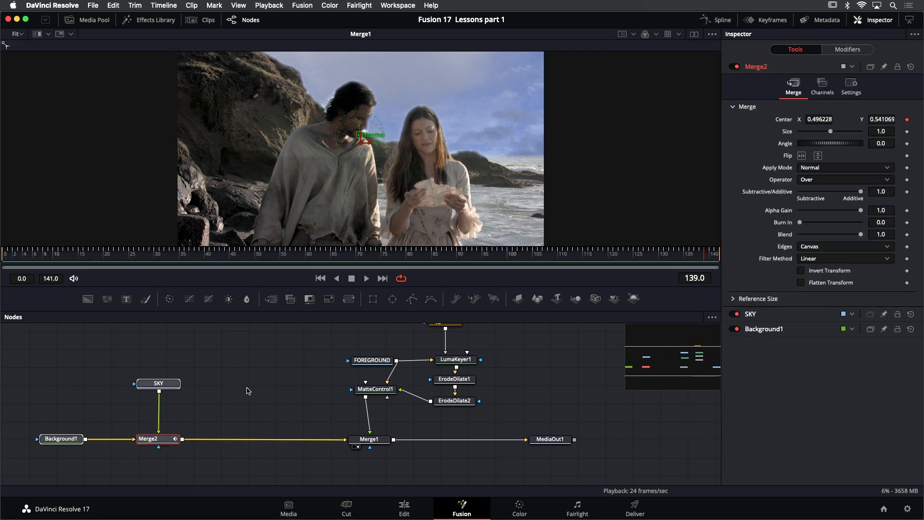
left_click(219, 420)
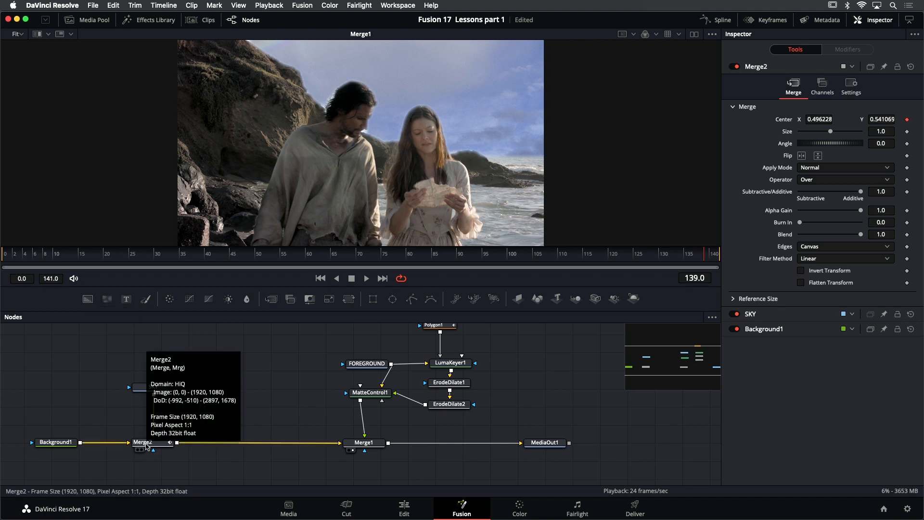
Insert a Merge node after Merge2 and connect the FOREGROUND clip to its foreground input
left_click(146, 446)
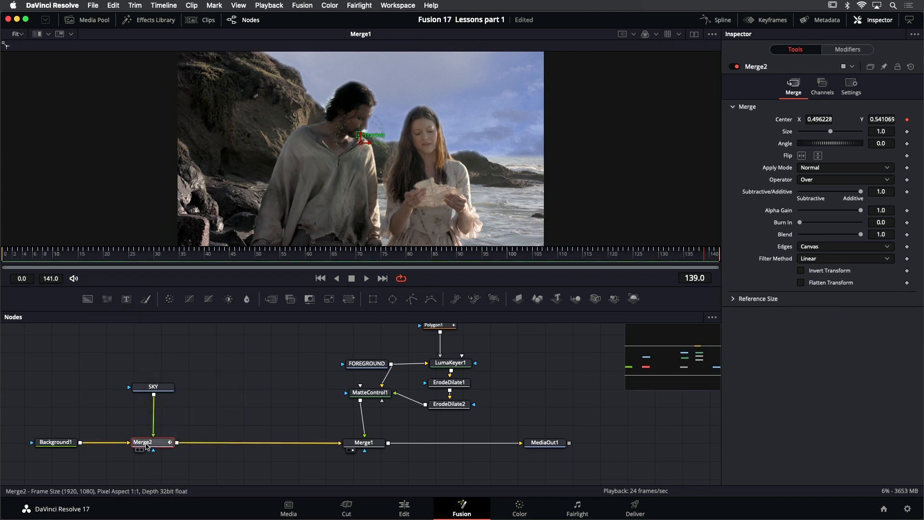
key("shift+space")
type("merg")
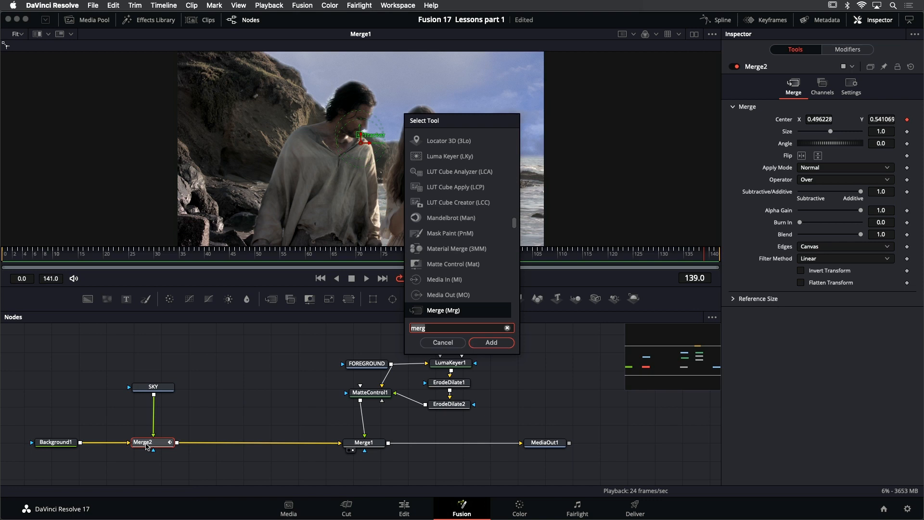
type("e")
key("Return")
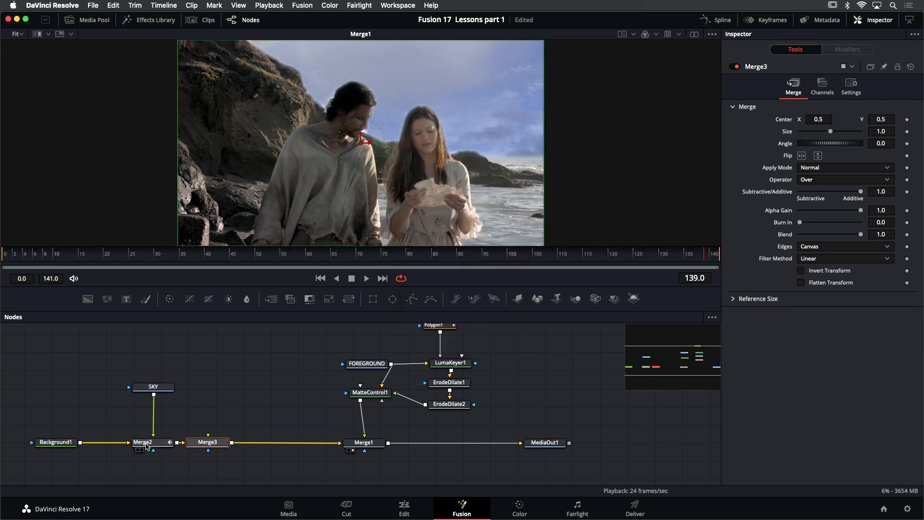
left_click_drag(218, 443, 391, 365)
left_click_drag(392, 364, 392, 364)
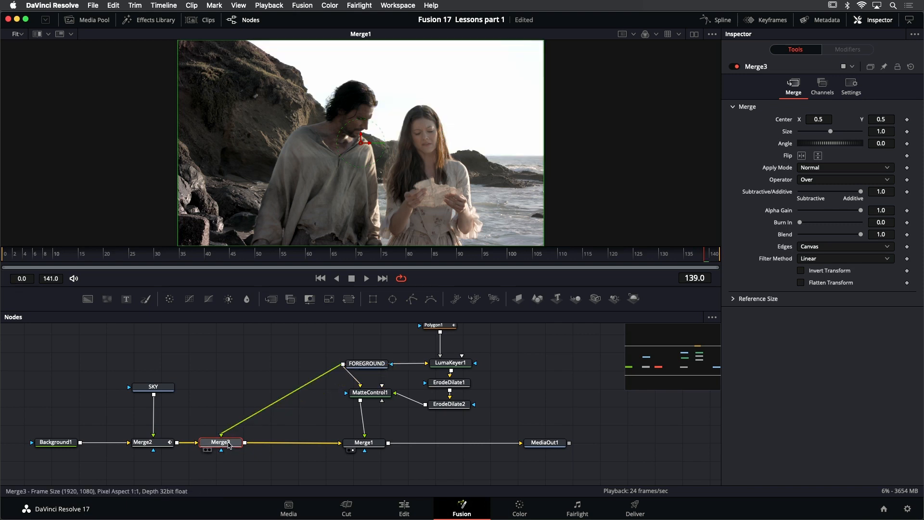
Set Merge3's Blend to 0.165 while viewing it, and display the Merge1 composite in the viewer
key("1")
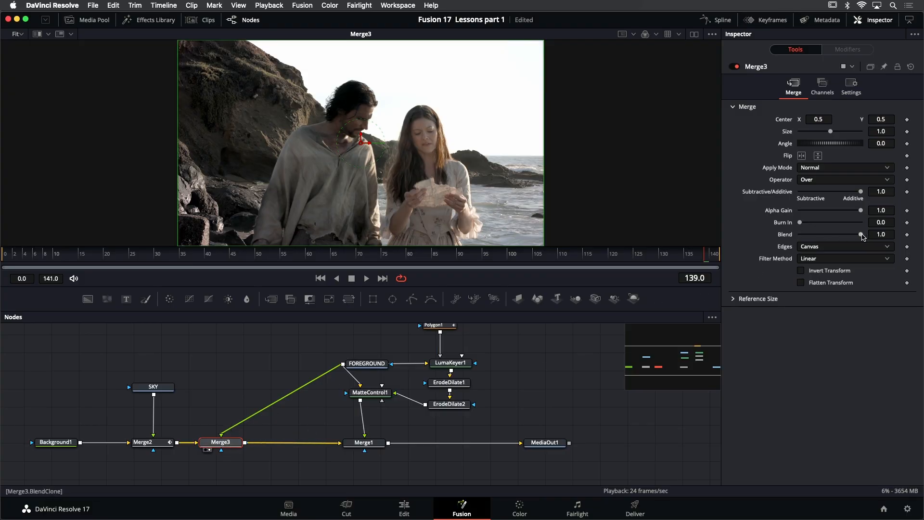
left_click_drag(860, 237, 811, 242)
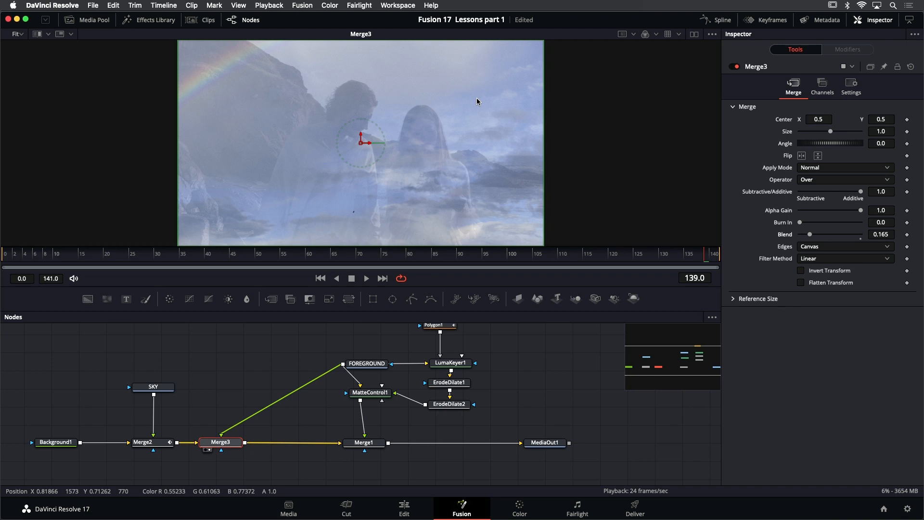
left_click(374, 446)
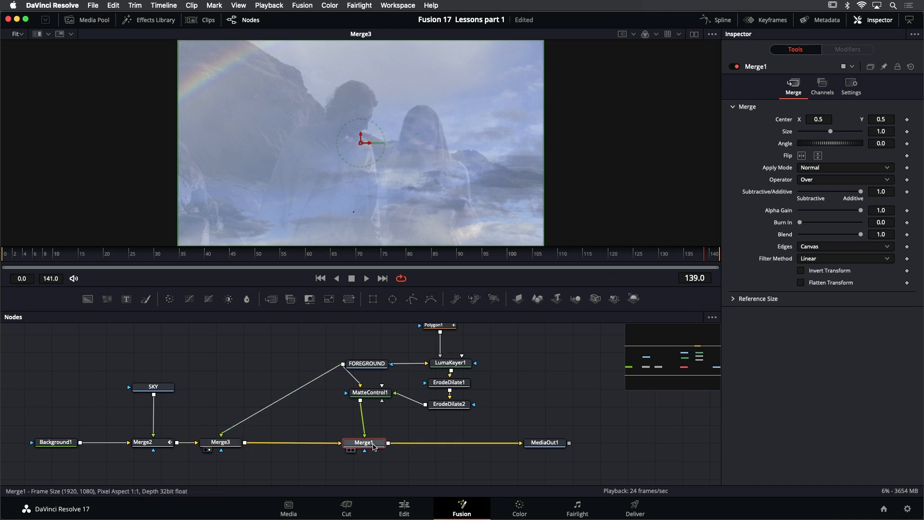
key("1")
left_click(368, 279)
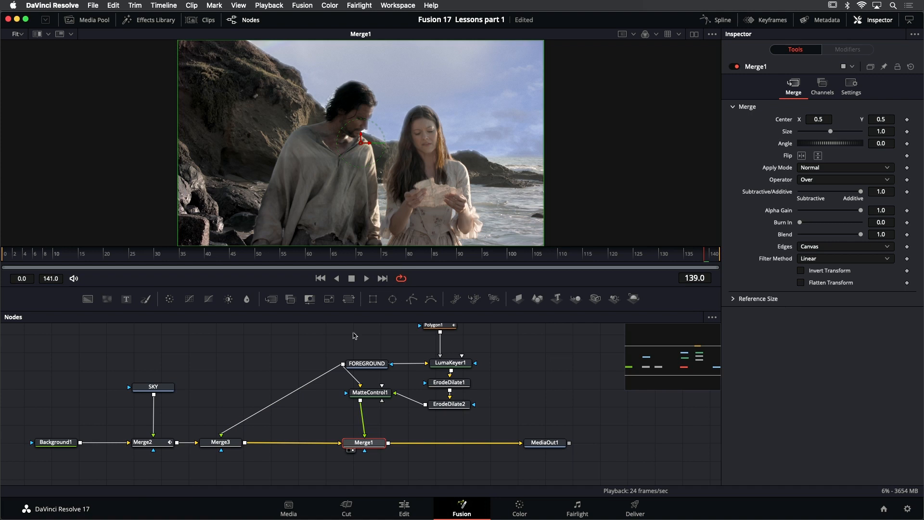
Toggle Merge3 off and on repeatedly to compare the sky with and without it, leaving it enabled
left_click(231, 446)
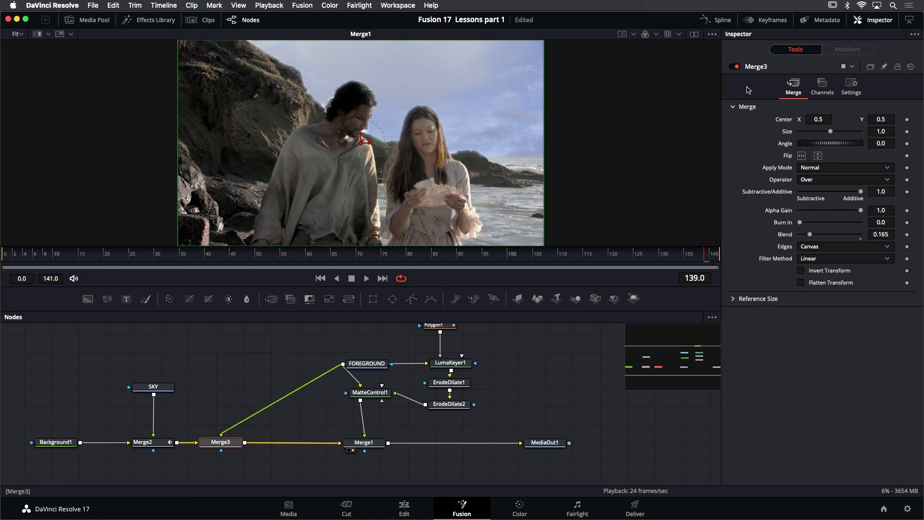
left_click(737, 68)
left_click(735, 67)
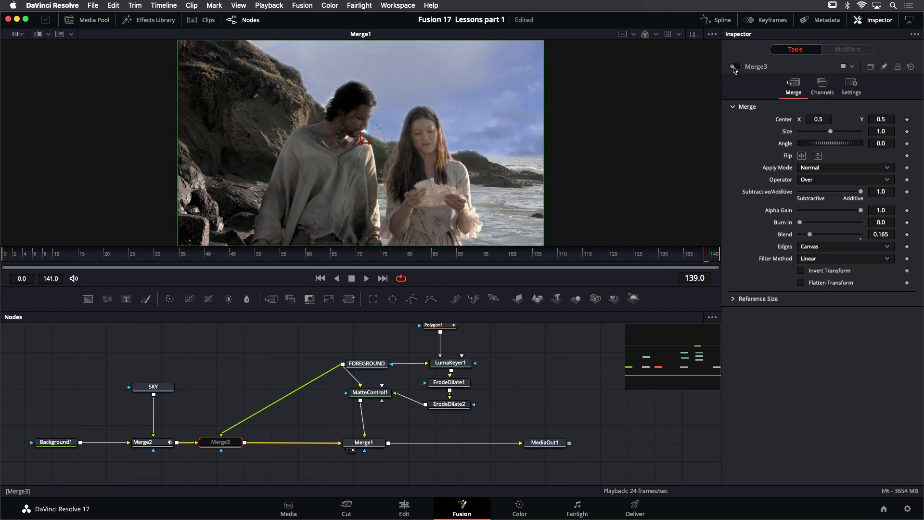
left_click(735, 67)
left_click(736, 68)
left_click(735, 67)
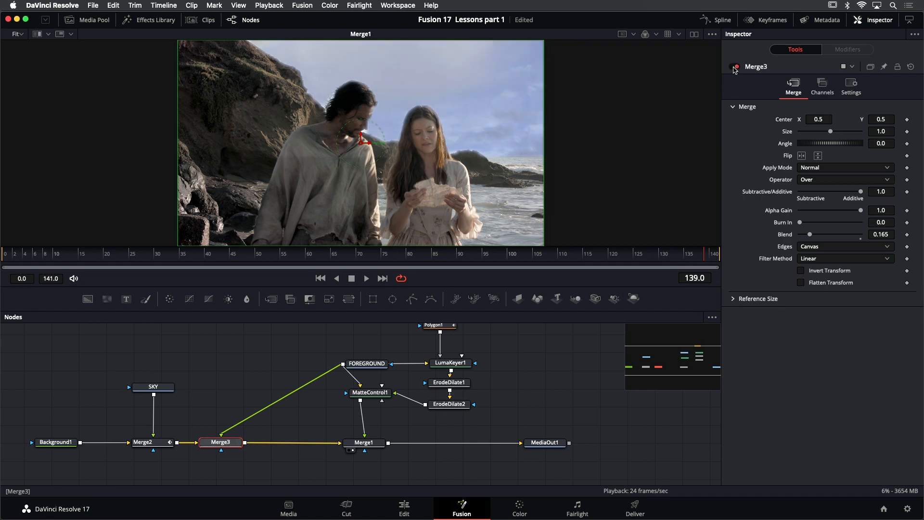
left_click(735, 67)
left_click(735, 67)
left_click(735, 67)
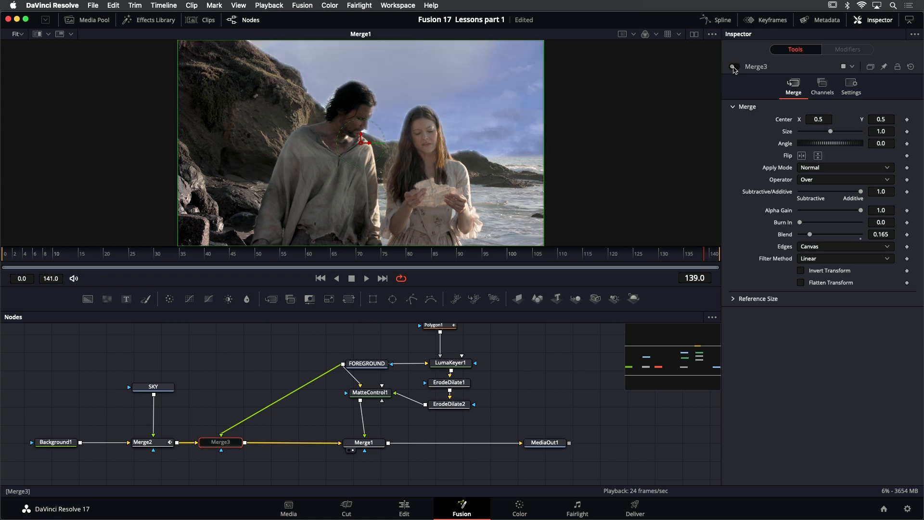
left_click(735, 67)
left_click(735, 68)
left_click(735, 68)
left_click(736, 67)
left_click(735, 67)
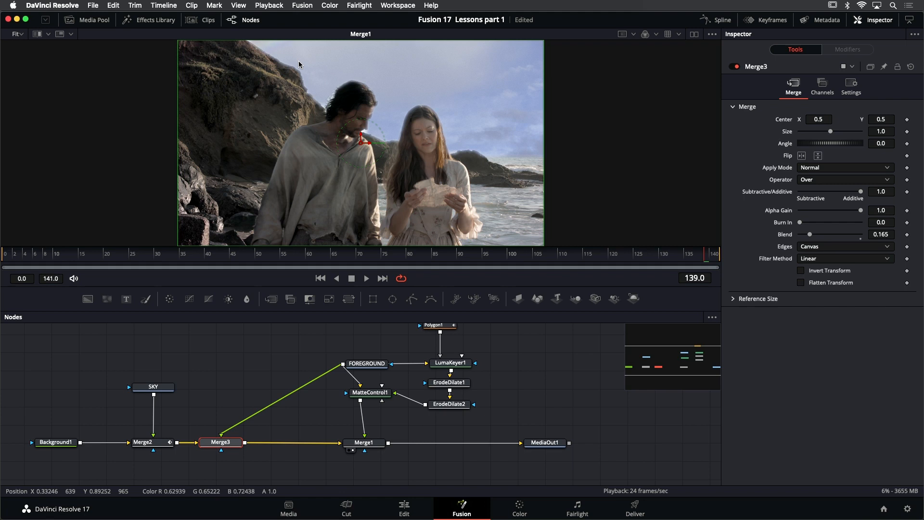
Switch to dual viewers and show Merge3 beside Merge1, with its image centered in the viewer
left_click(694, 34)
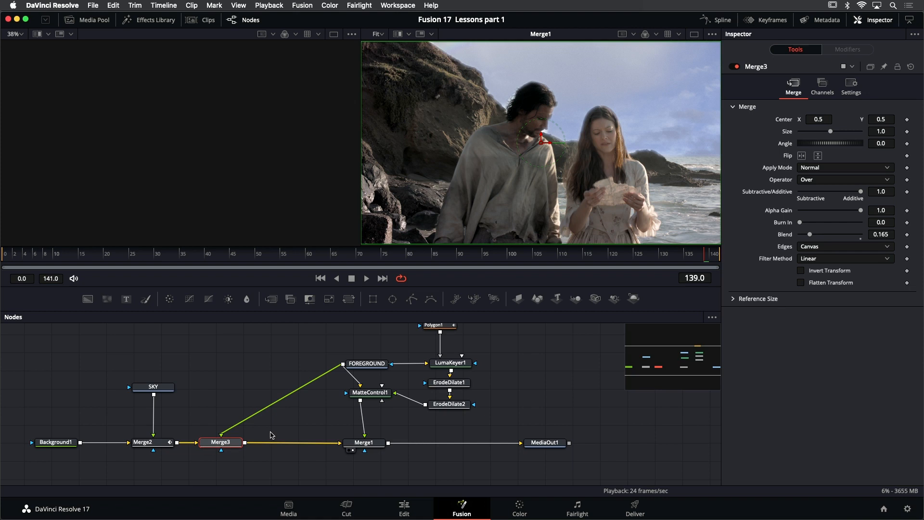
left_click_drag(234, 444, 195, 163)
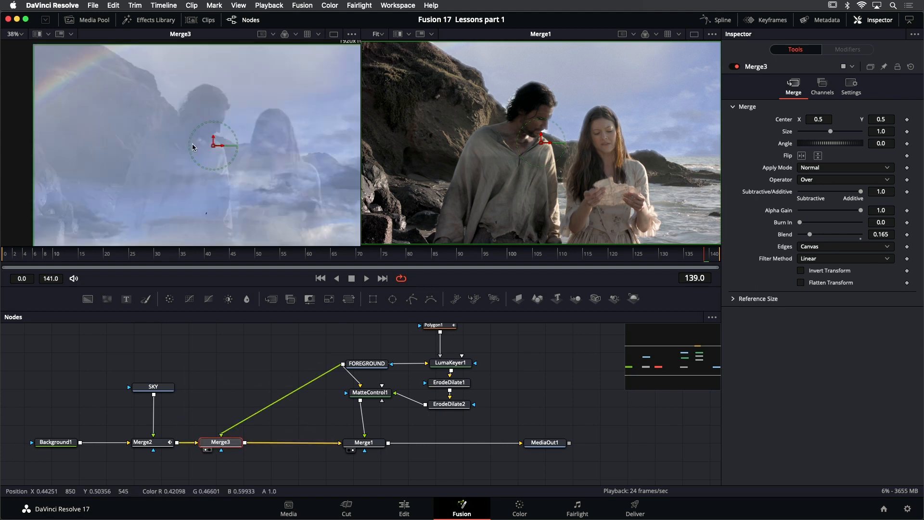
left_click_drag(227, 87, 194, 84)
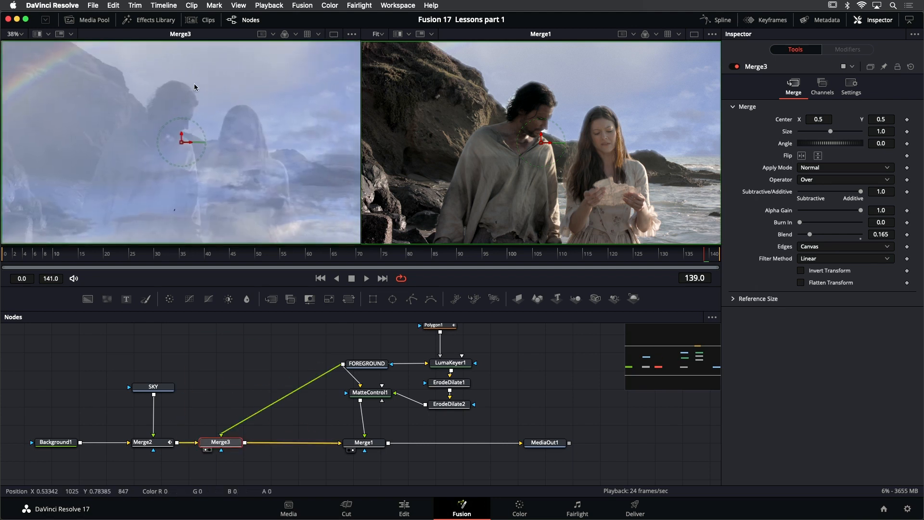
Compare Merge3 with FOREGROUND in a split wipe, moving the divider back and forth across the image
left_click(37, 33)
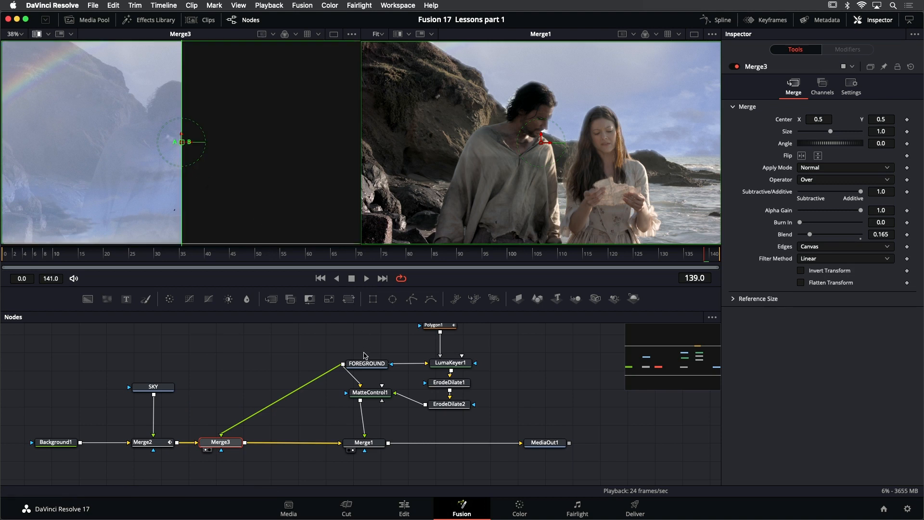
left_click_drag(368, 365, 271, 150)
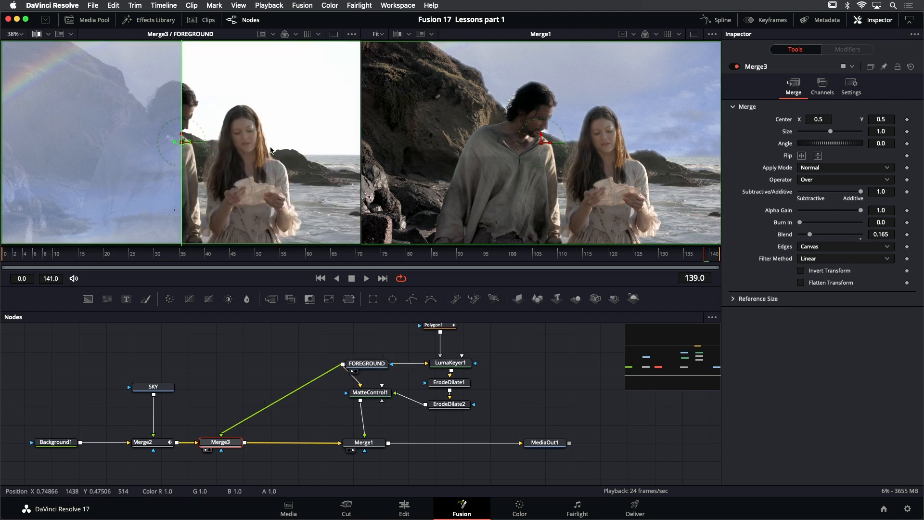
left_click(243, 367)
left_click_drag(182, 142, 207, 92)
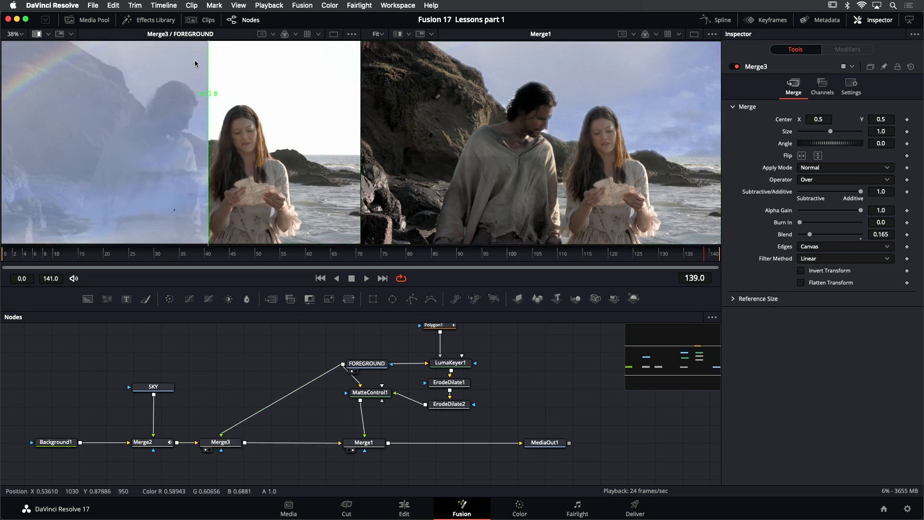
left_click_drag(208, 93, 314, 96)
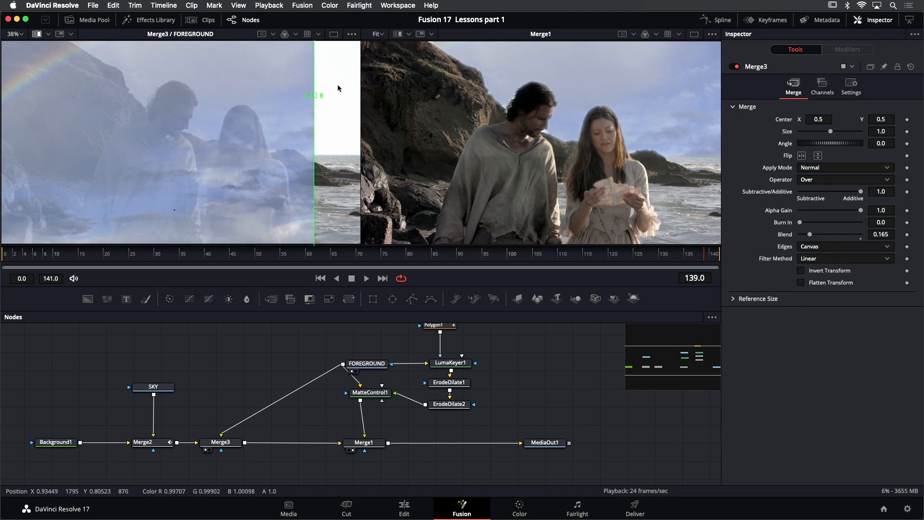
left_click_drag(316, 99, 199, 92)
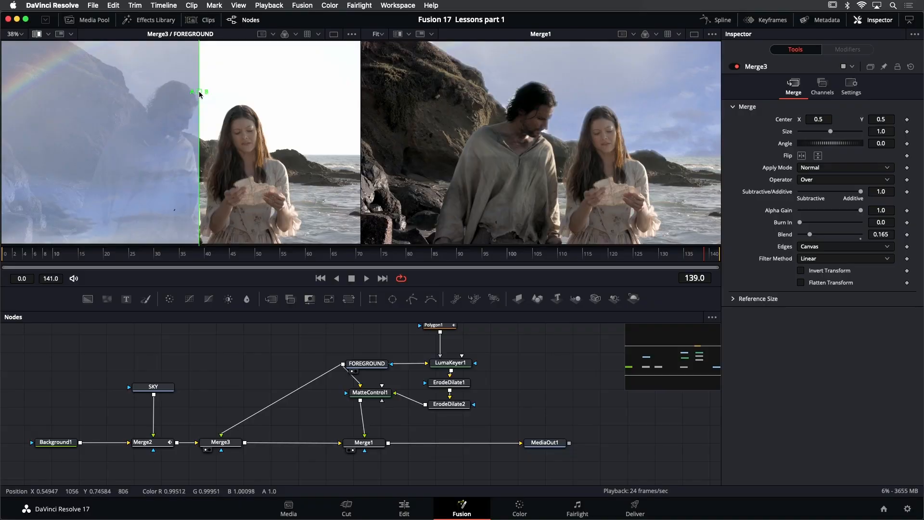
left_click_drag(200, 94, 229, 92)
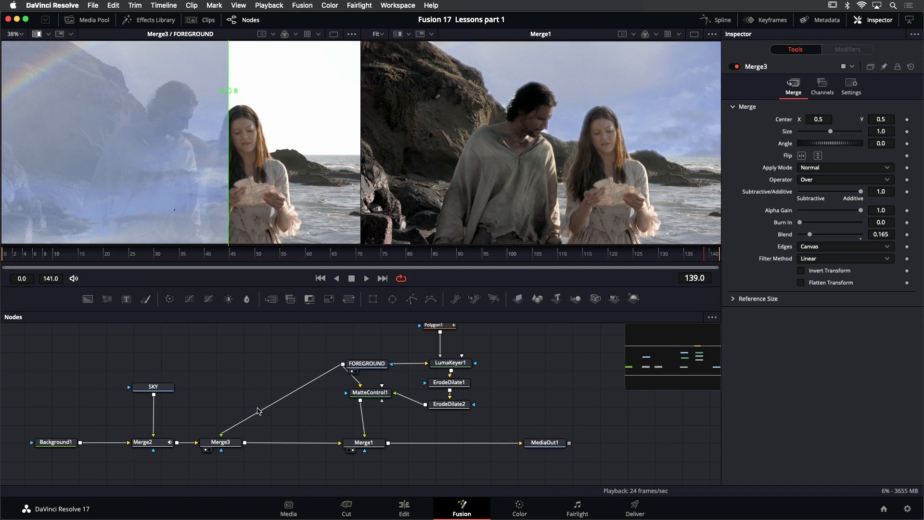
Insert a Merge node between Merge3 and Merge1 and connect the FOREGROUND clip to its foreground input
left_click(226, 444)
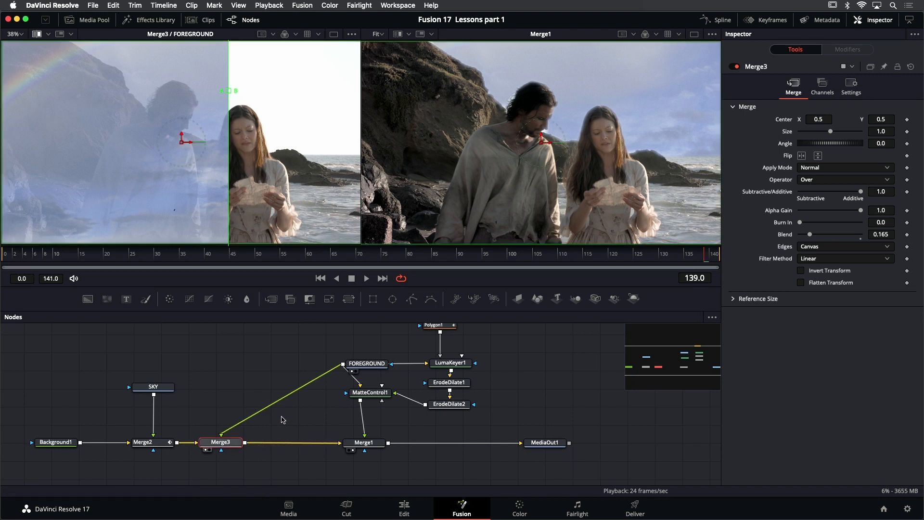
key("shift+space")
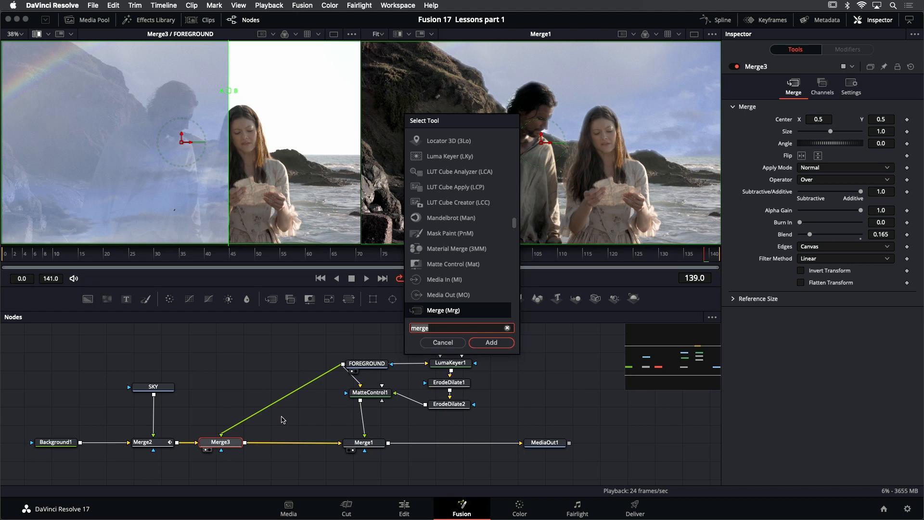
type("merg")
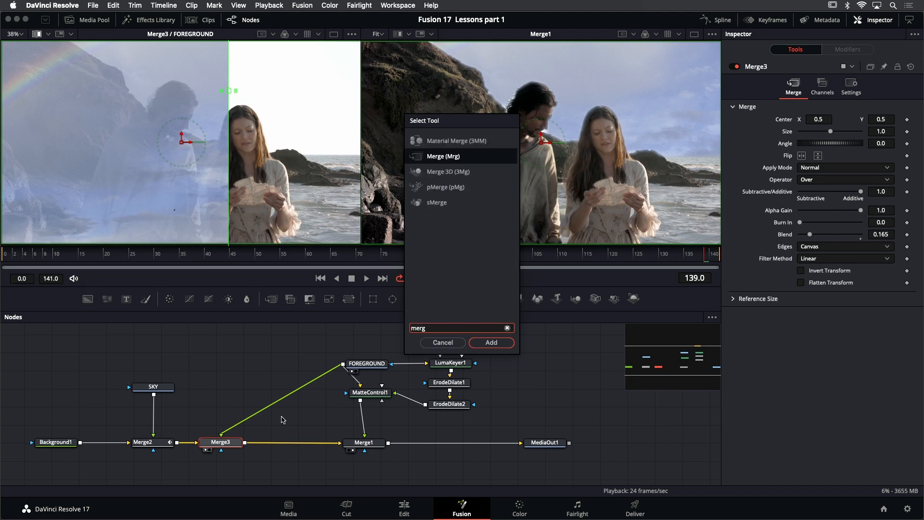
key("Return")
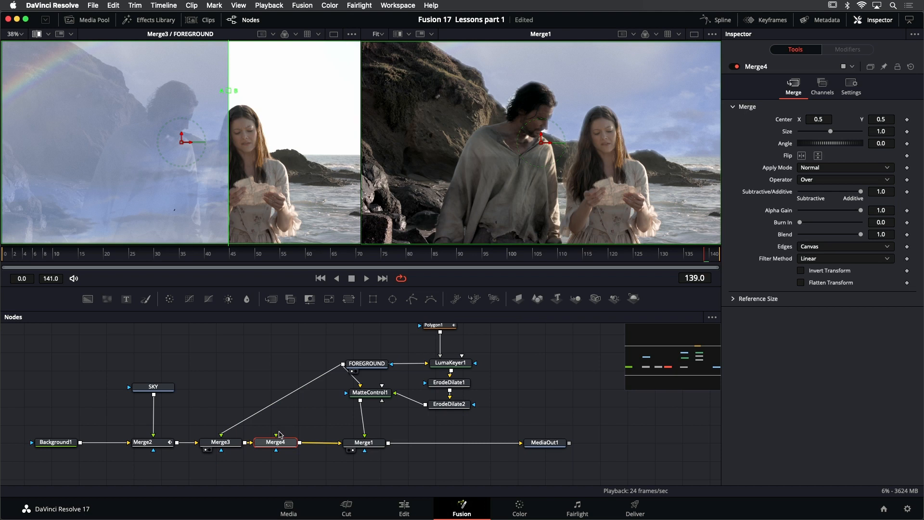
left_click_drag(276, 436, 342, 365)
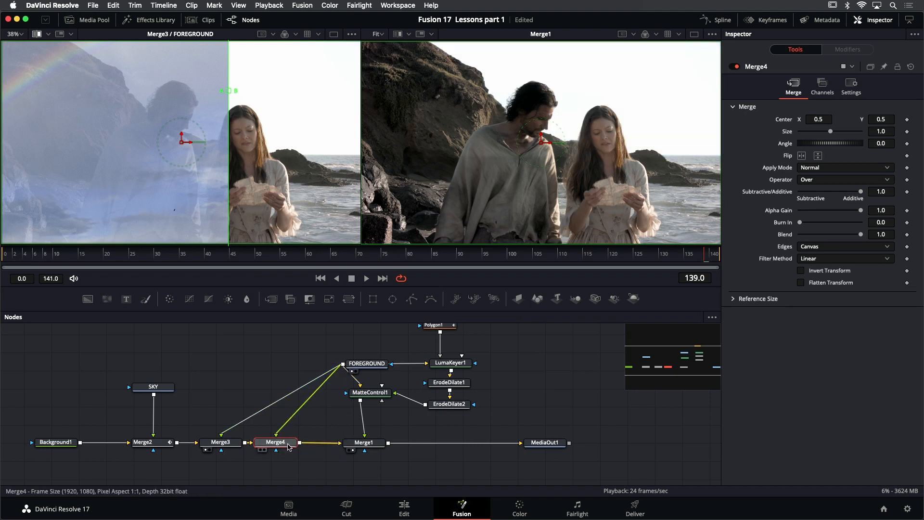
Nudge the Merge4 node slightly toward Merge1 and load it into the B side of the split wipe
left_click_drag(289, 445, 294, 447)
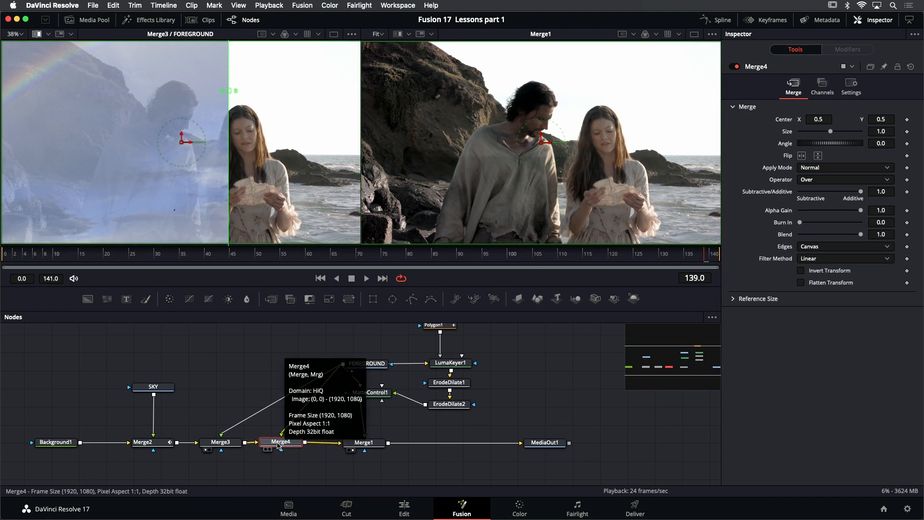
left_click_drag(278, 445, 275, 167)
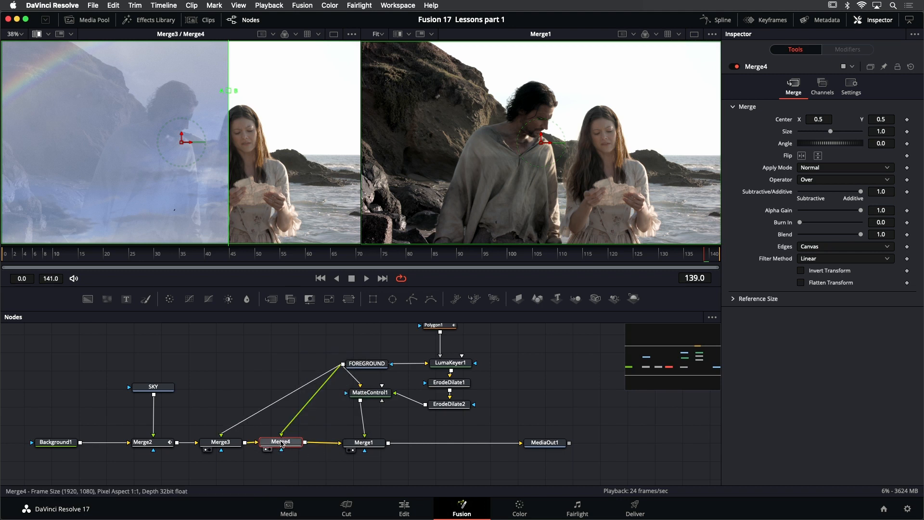
Set Merge4's apply mode to Darken and shift the split wipe divider across the woman to compare it with Merge3
left_click(841, 169)
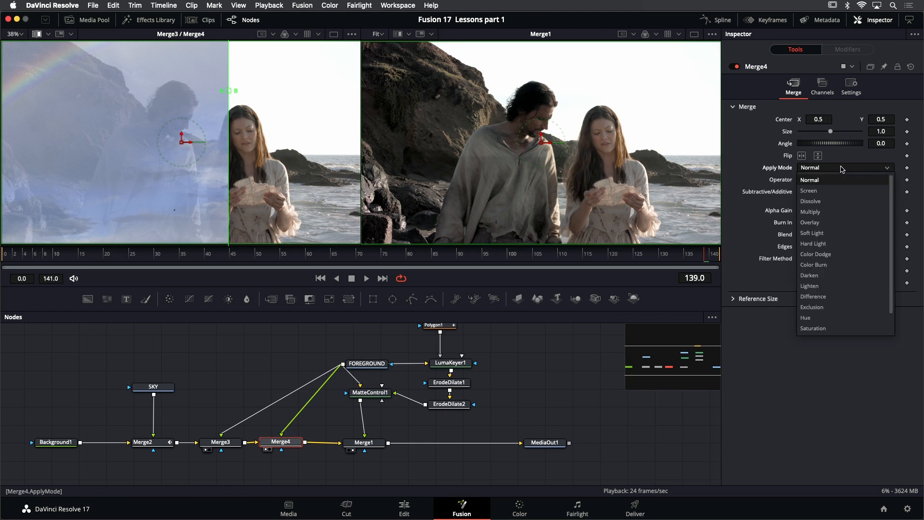
left_click(840, 275)
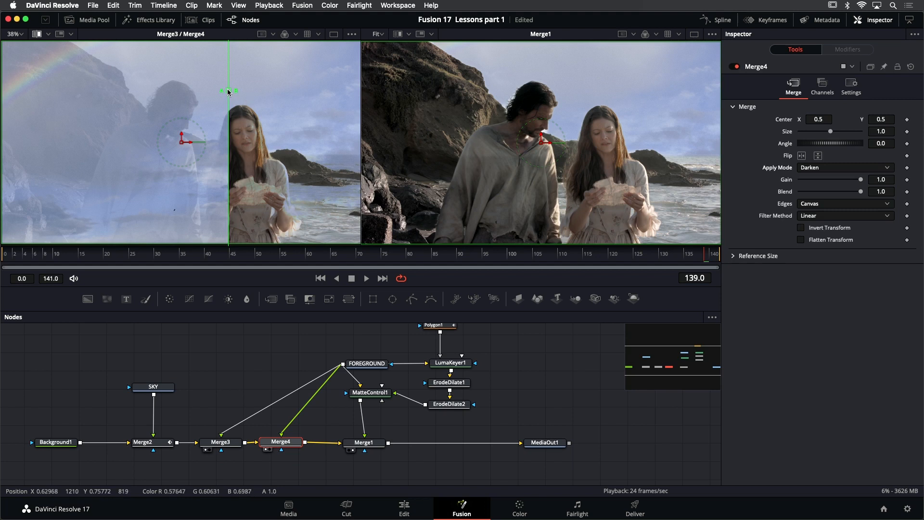
left_click_drag(229, 91, 250, 92)
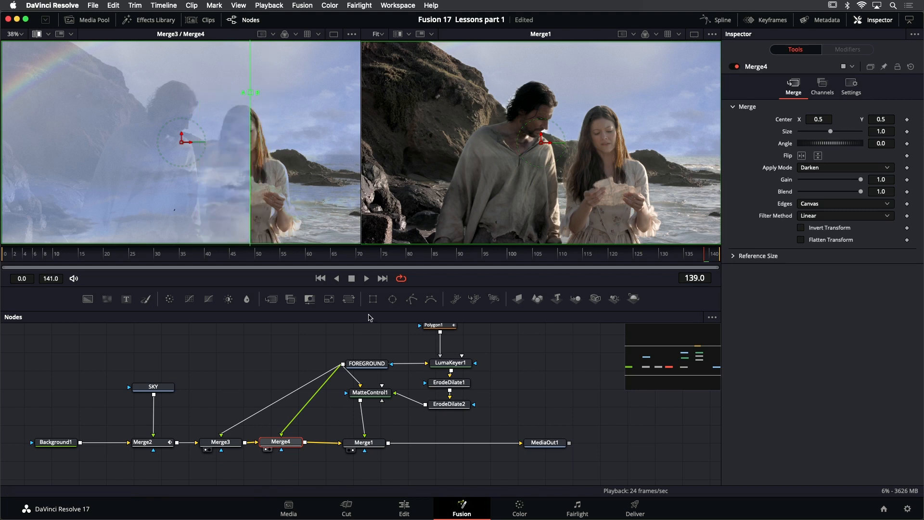
Show the Merge1 composite alone in a single viewer, fit the image to it, and play back the shot
left_click(366, 443)
scroll(648, 146, "up", 3)
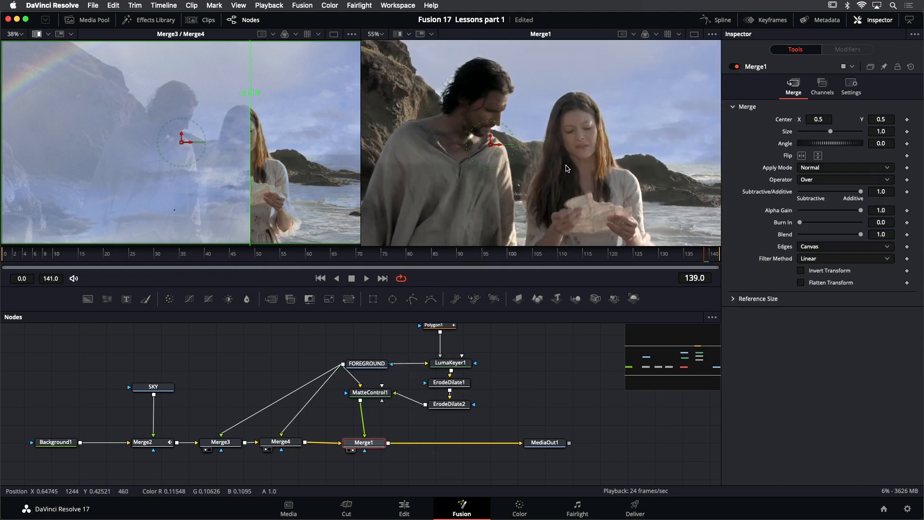
scroll(571, 168, "down", 3)
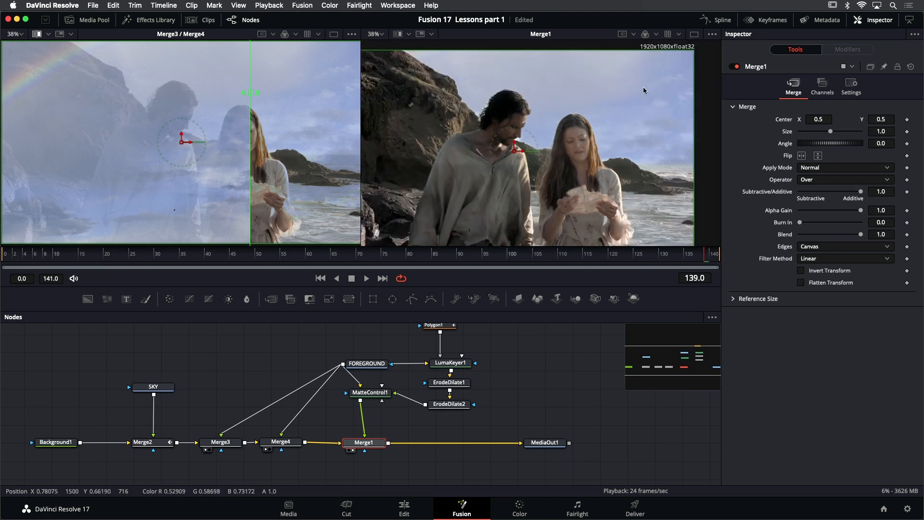
left_click(694, 34)
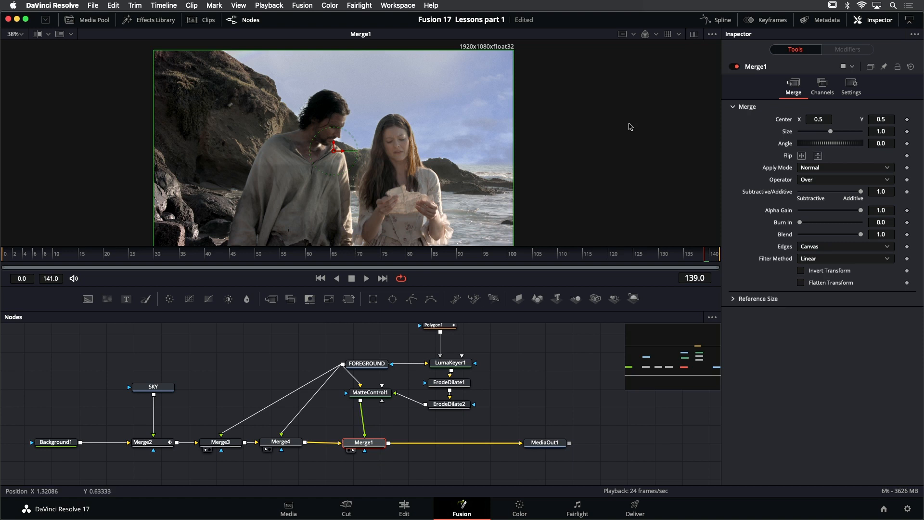
key("super+f")
left_click(367, 278)
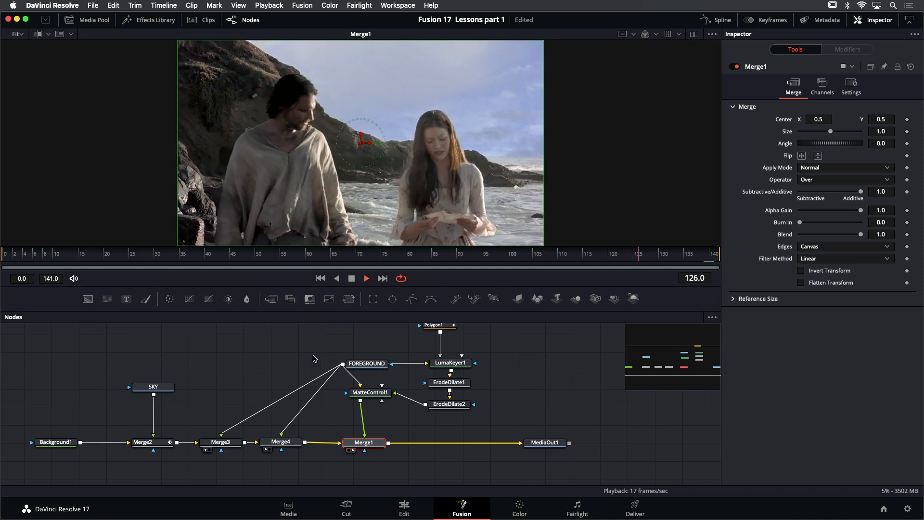
Raise the Blend of the Merge3 node to about 0.37 while the composite plays
left_click(229, 443)
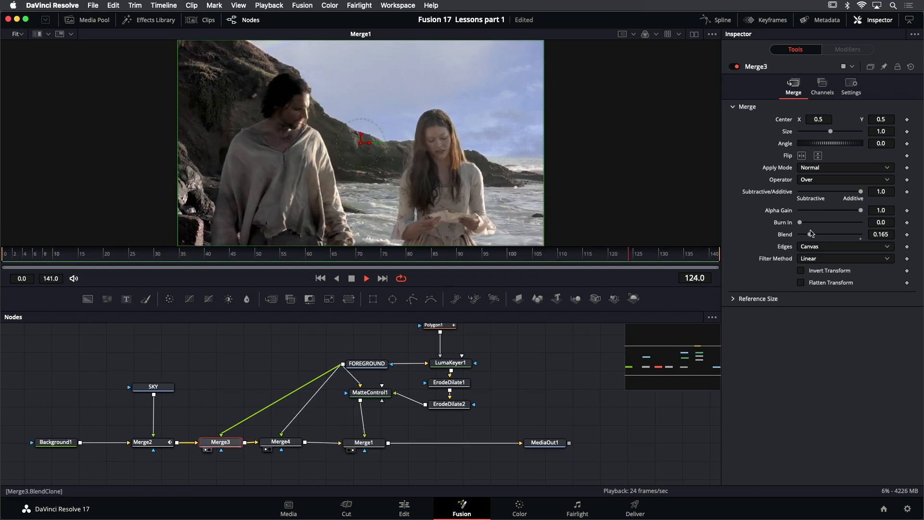
left_click_drag(811, 234, 824, 234)
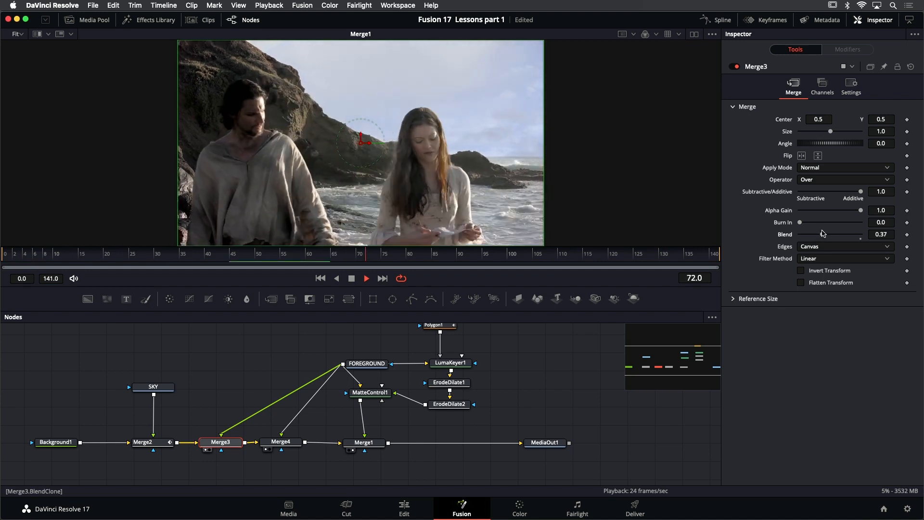